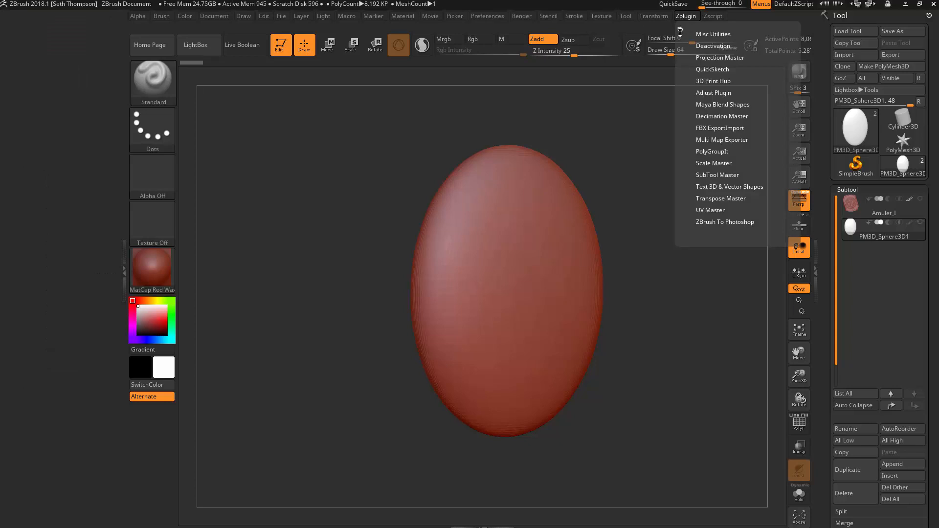
- Dock the Zplugin palette in the empty tray beside the canvas and expand its UV Master section
left_click_drag(681, 29, 48, 61)
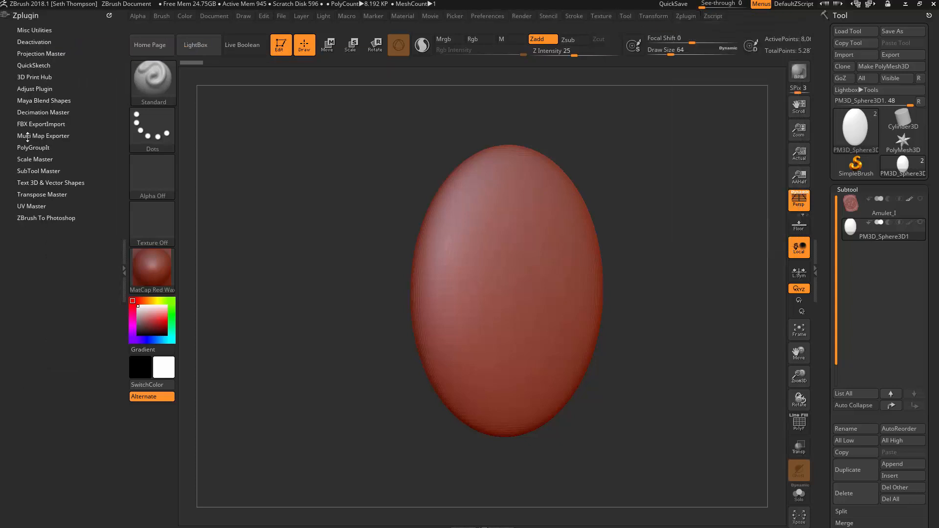
left_click(37, 205)
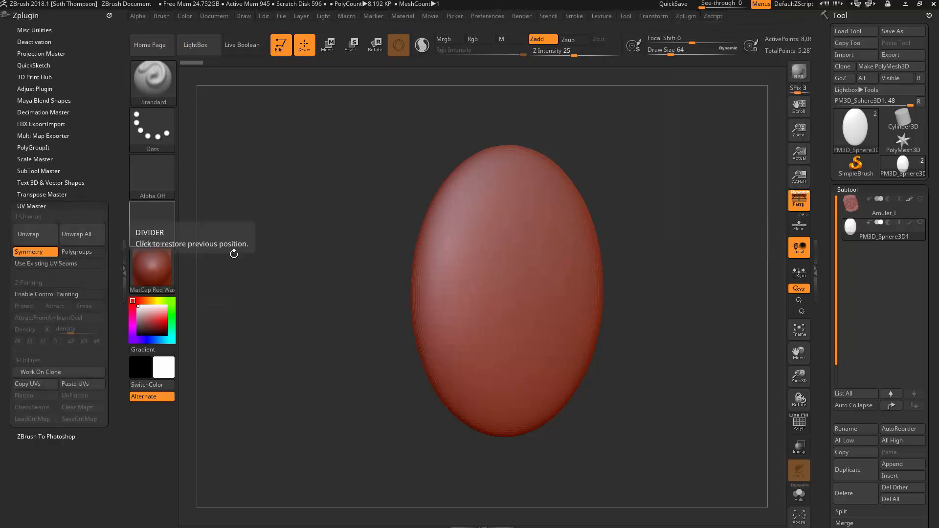
- Display the polyframe on the flattened sphere and rotate the model to inspect its polygroups from the side and back
left_click_drag(339, 250, 408, 275)
key("shift+f")
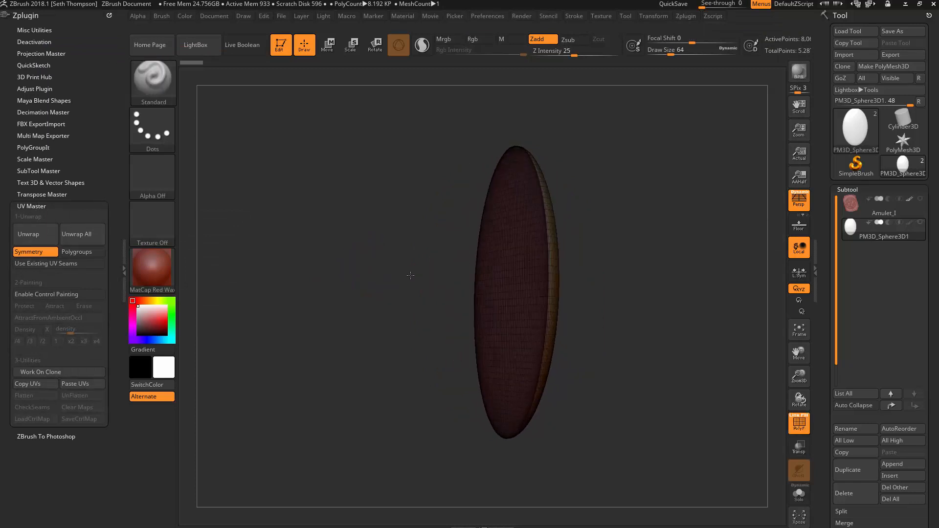
left_click_drag(648, 218, 598, 210)
left_click_drag(385, 242, 338, 245)
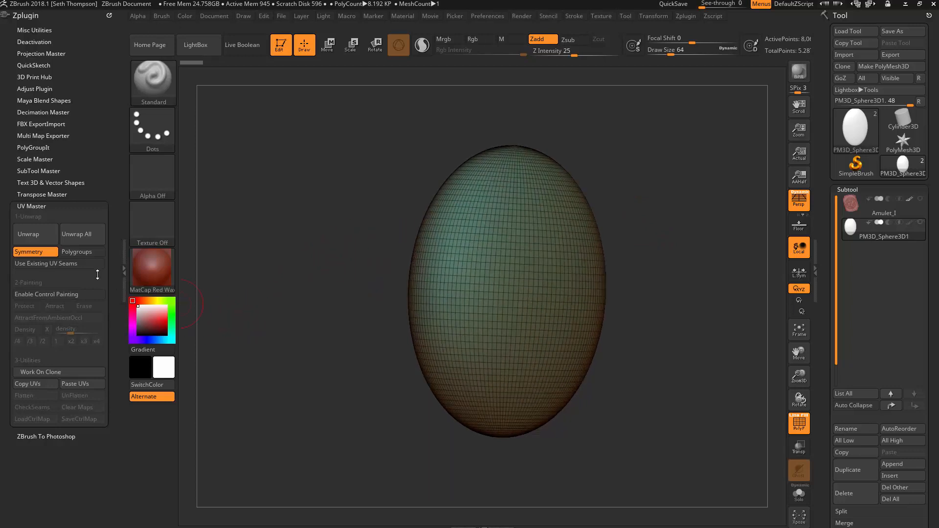
- Turn off Symmetry in UV Master and flatten the sphere's UVs into a 2D layout
left_click(48, 252)
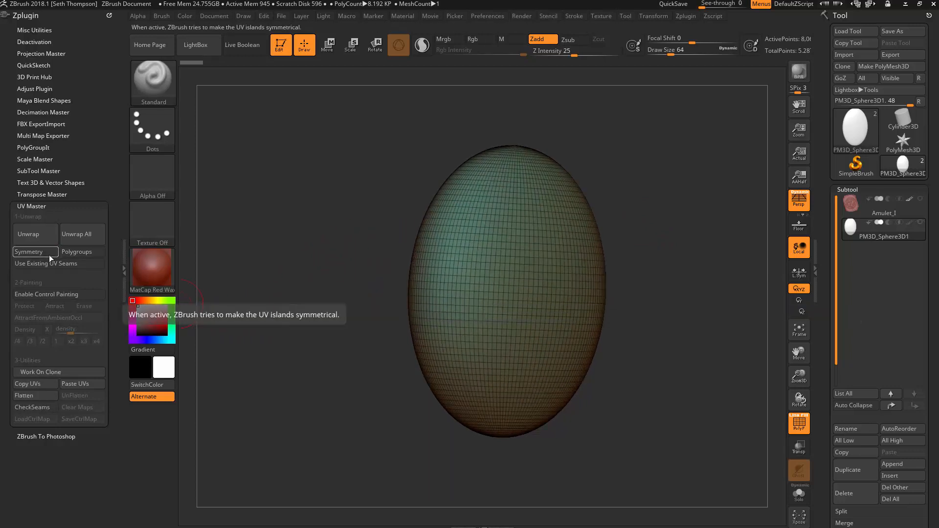
left_click(37, 396)
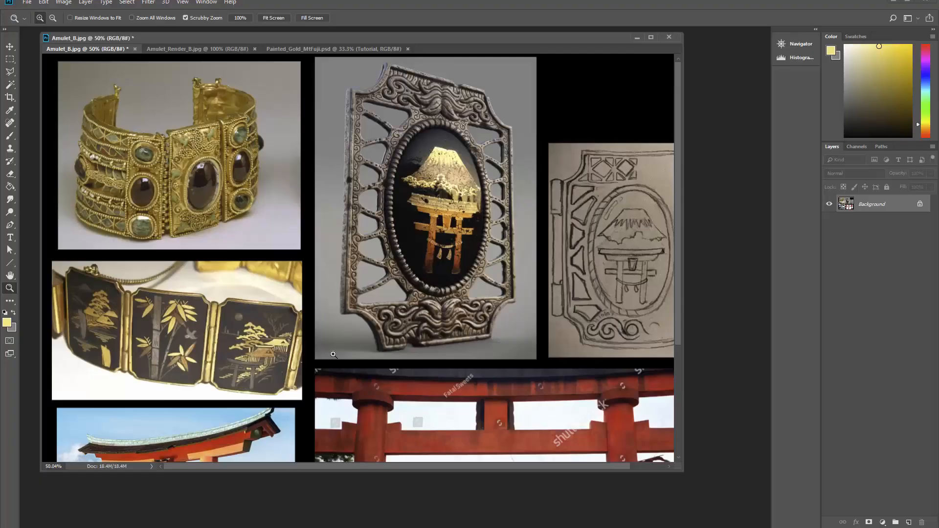
- In Photoshop, create a 1929 x 1101 px document from the Clipboard preset and paste the flattened UV screenshot
left_click(27, 2)
left_click(39, 12)
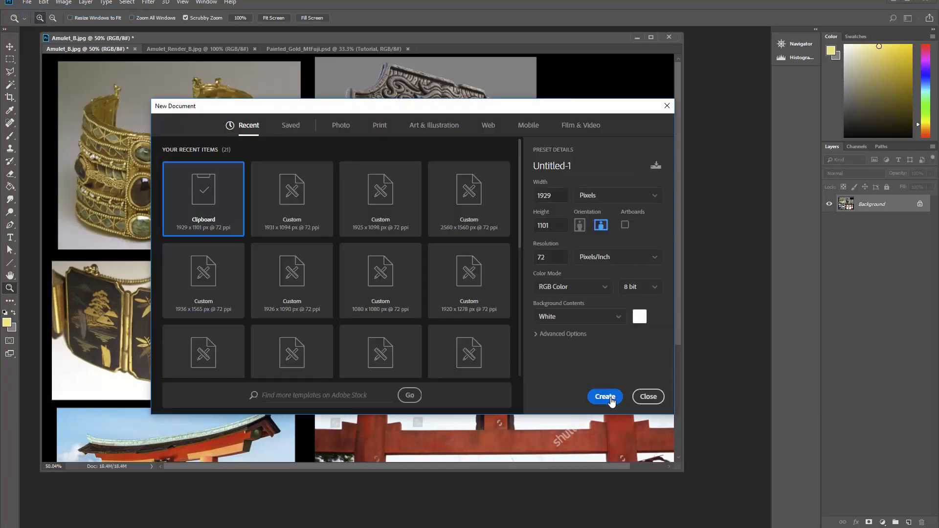
left_click(605, 395)
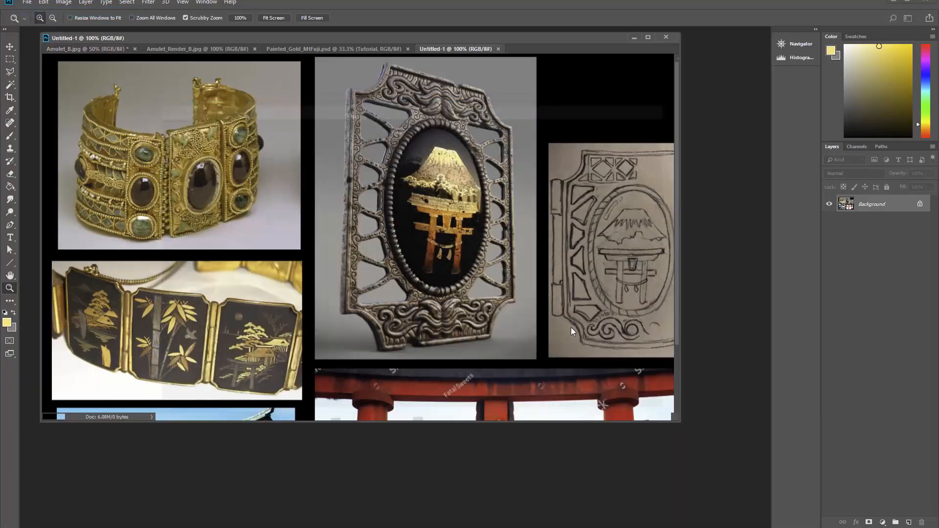
key("ctrl+v")
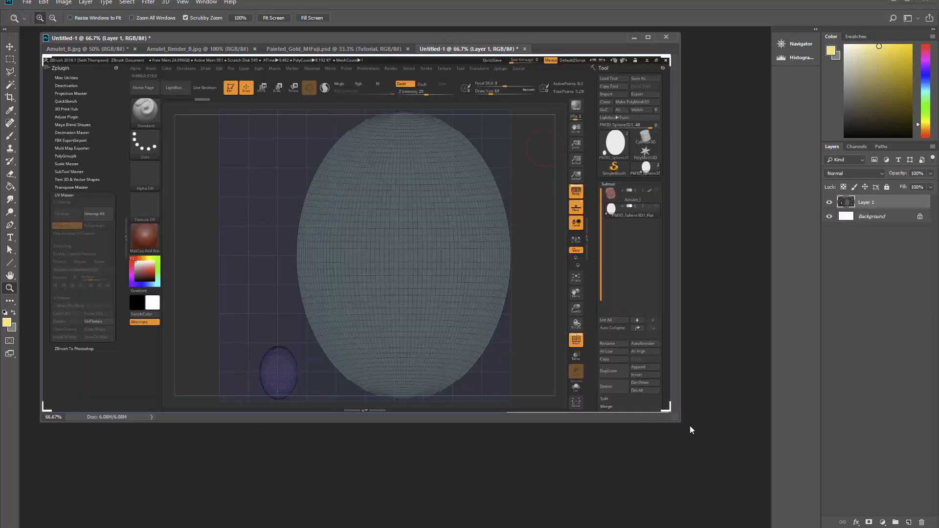
- Float the Untitled-1 document in its own window and enlarge it to fill the workspace
left_click_drag(680, 422, 732, 473)
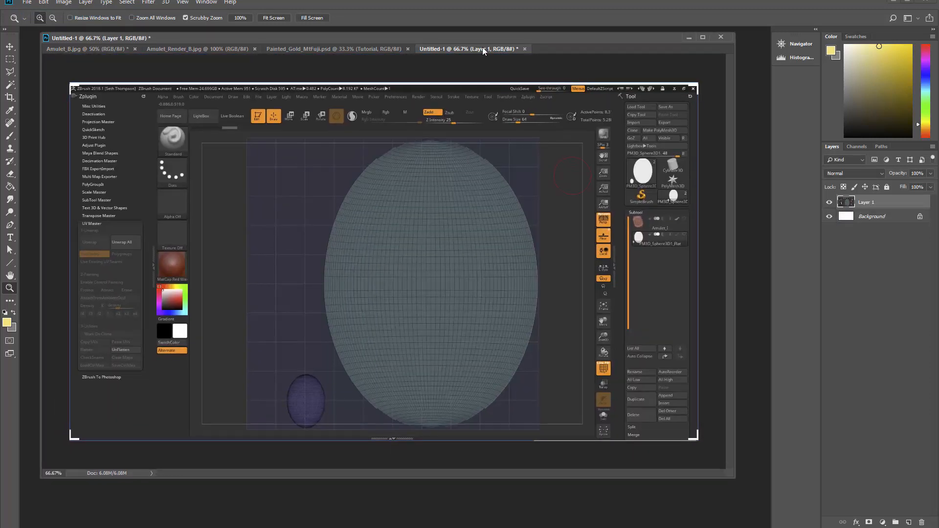
left_click_drag(484, 51, 162, 69)
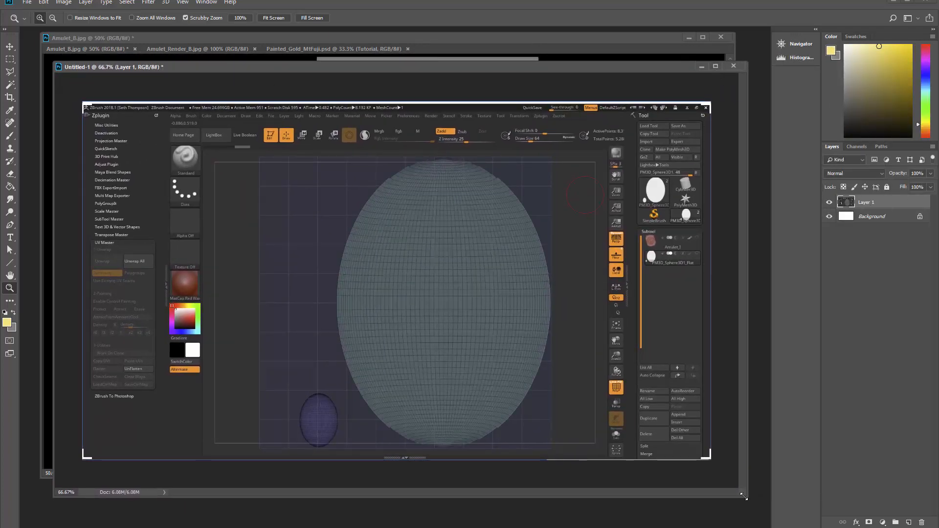
left_click_drag(743, 496, 768, 526)
- Draw a rectangular marquee selection starting exactly at the upper-left corner of the UV grid
left_click(304, 172)
left_click(296, 169)
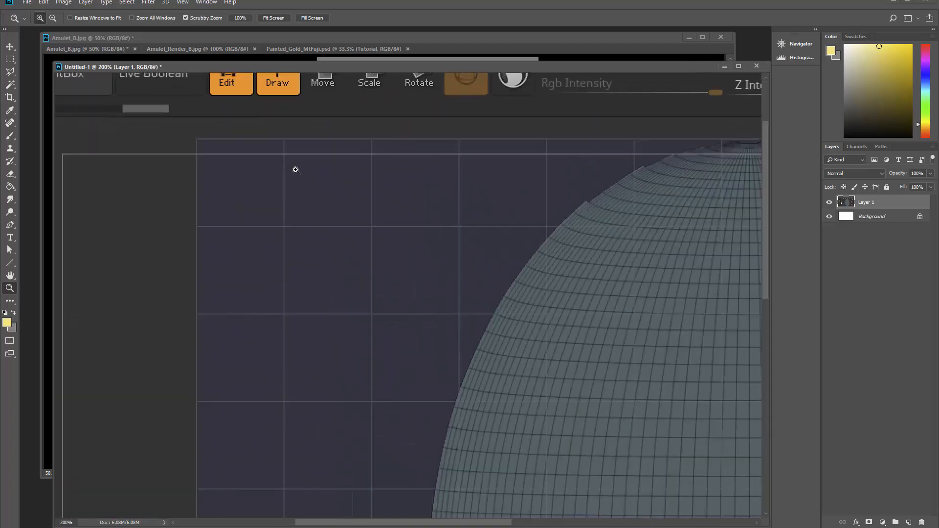
key("m")
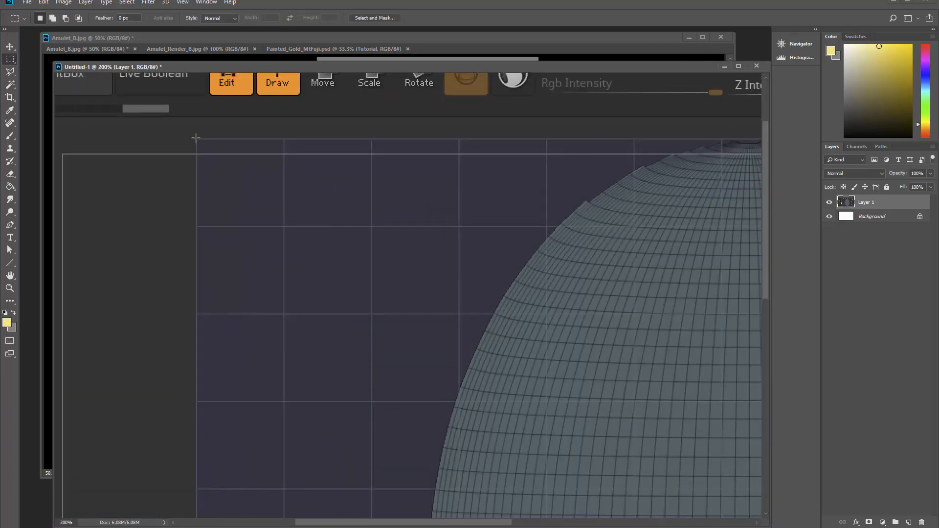
left_click_drag(196, 138, 692, 445)
key("z")
left_click(633, 401, "alt")
left_click(633, 401, "alt")
left_click(633, 400, "alt")
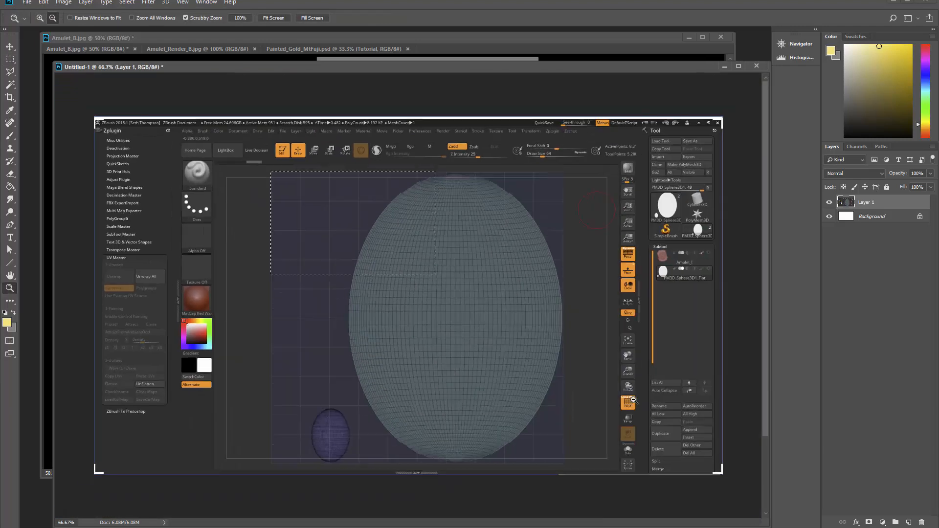
- Transform the selection so its lower-right corner extends to the lower-right corner of the UV grid
left_click(128, 3)
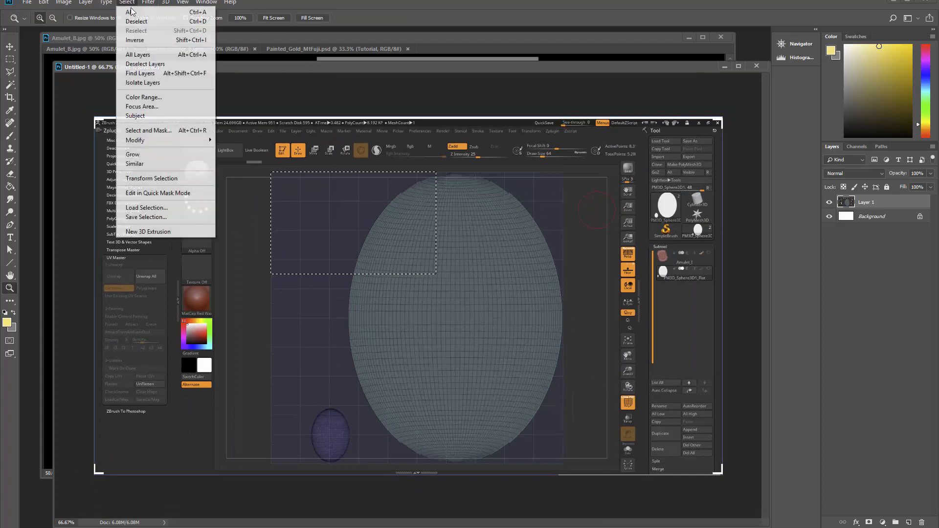
left_click(152, 178)
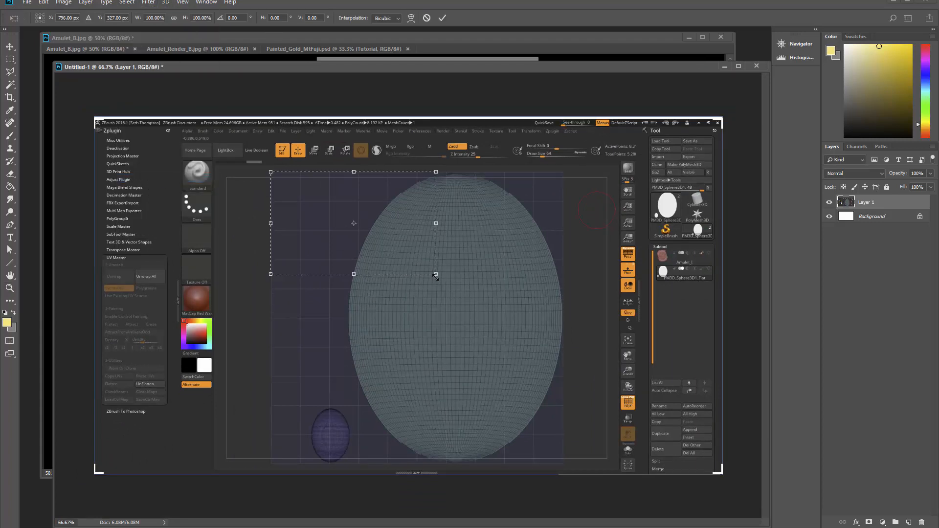
left_click_drag(436, 275, 564, 463)
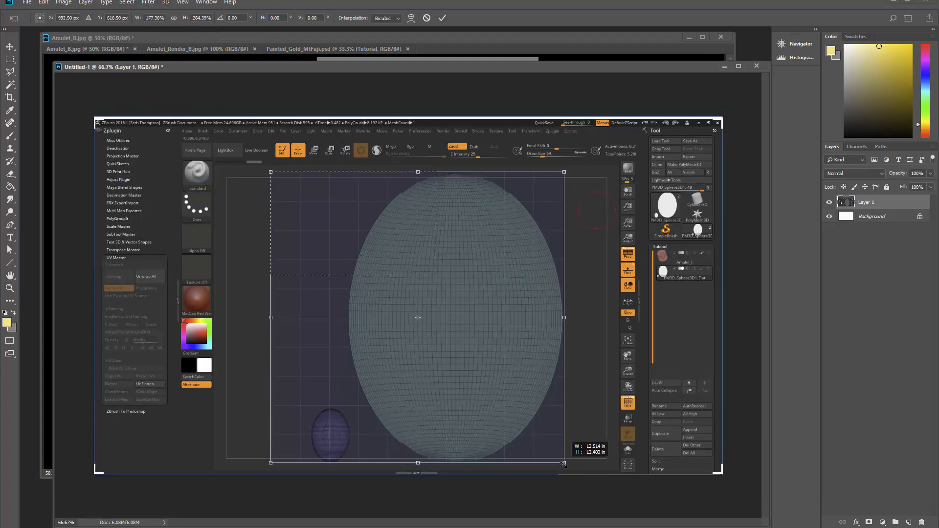
key("Return")
- Refine the selection's lower-right corner with Transform Selection so it matches the UV grid's edges exactly
key("z")
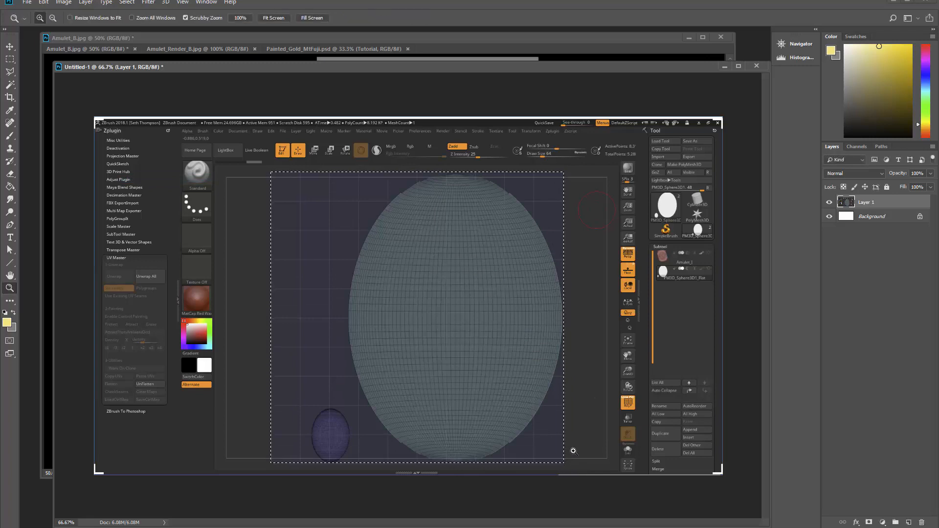
left_click(576, 468)
left_click(576, 475)
left_click_drag(576, 476, 568, 398)
left_click(551, 486)
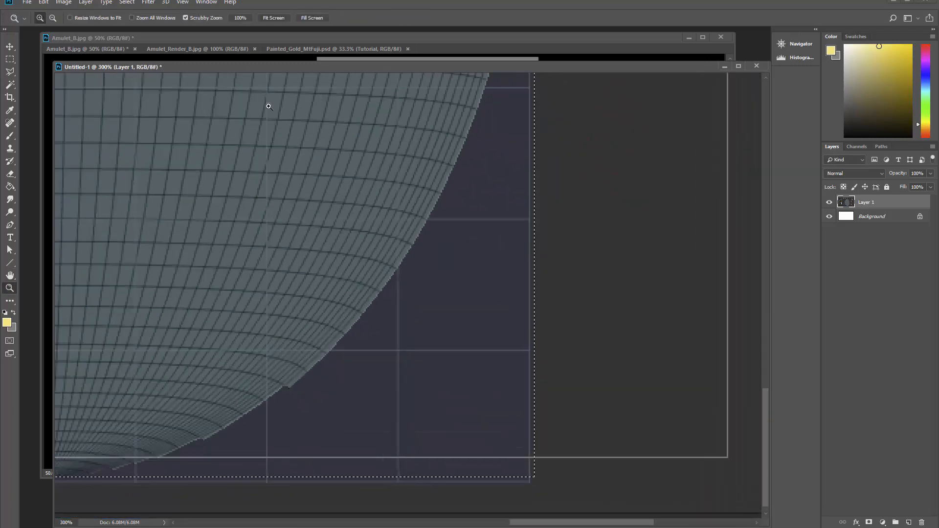
left_click(126, 3)
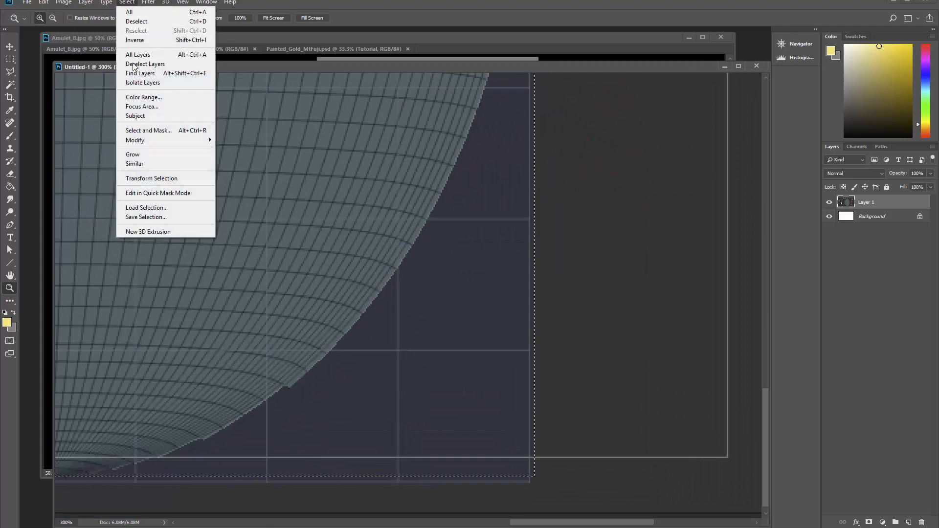
left_click(154, 182)
left_click_drag(534, 476, 532, 483)
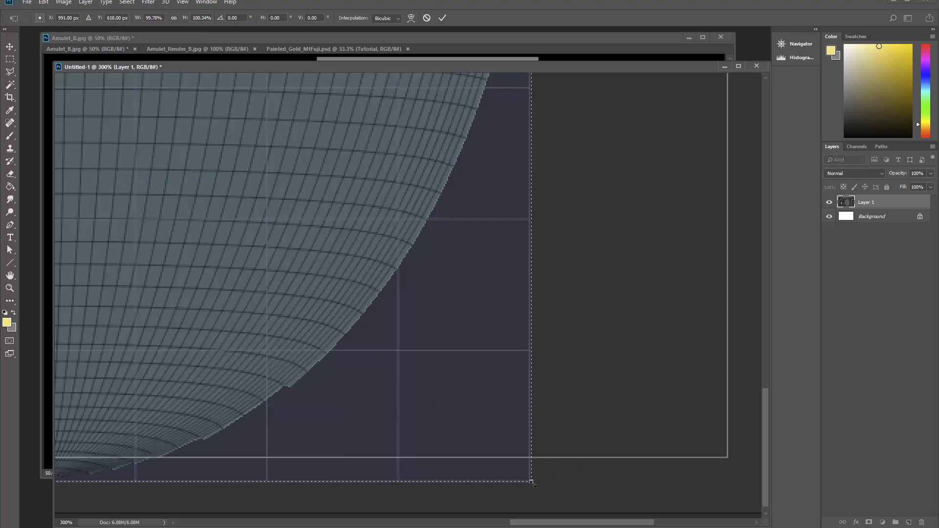
key("Return")
- Crop the image to the selected UV grid area and clear the selection
key("z")
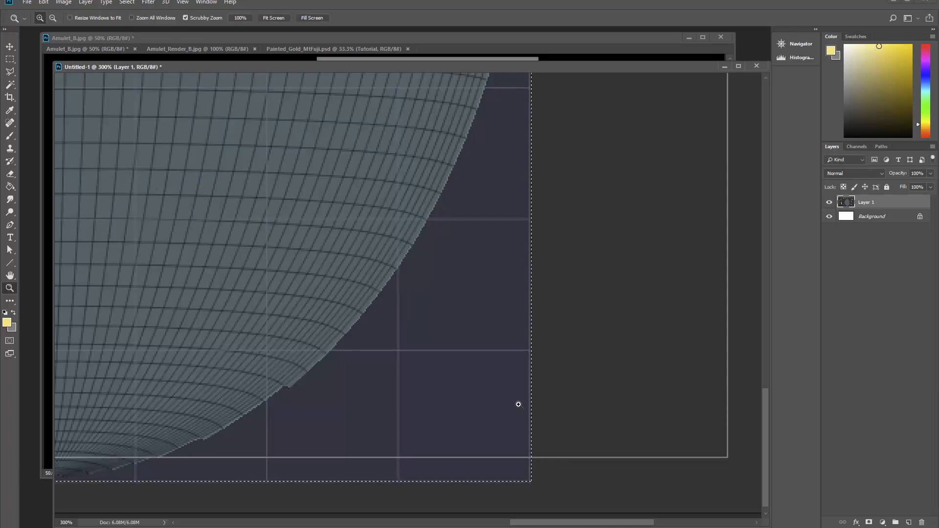
left_click(60, 3)
left_click(81, 102)
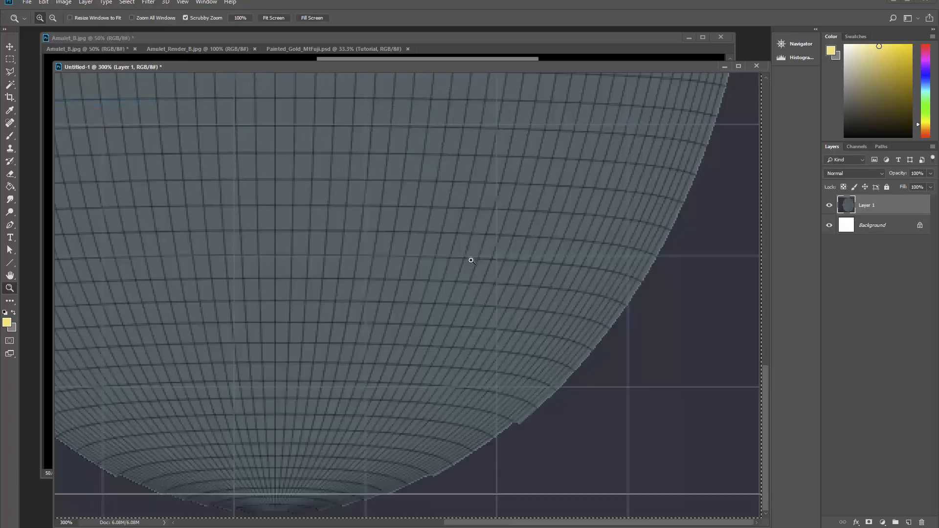
left_click(471, 260, "alt")
left_click(471, 260, "alt")
left_click(471, 260, "alt")
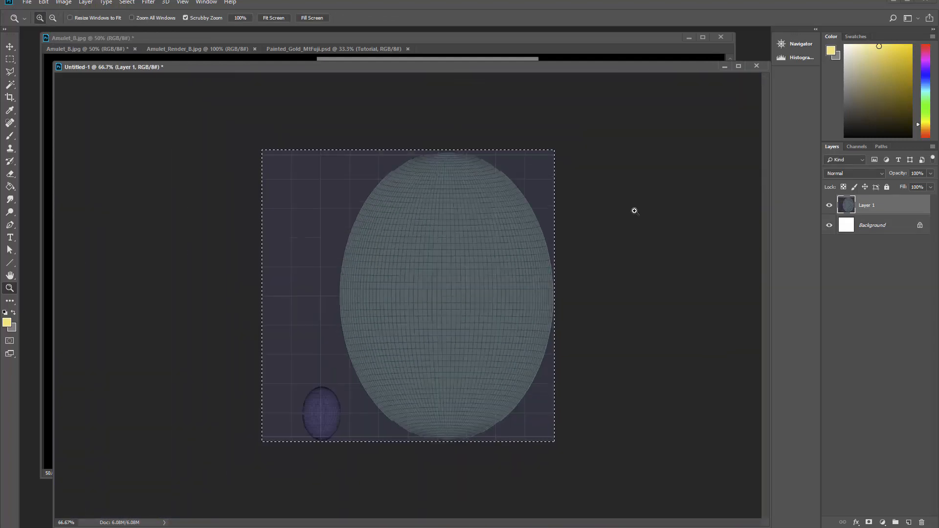
key("ctrl+d")
left_click(487, 256)
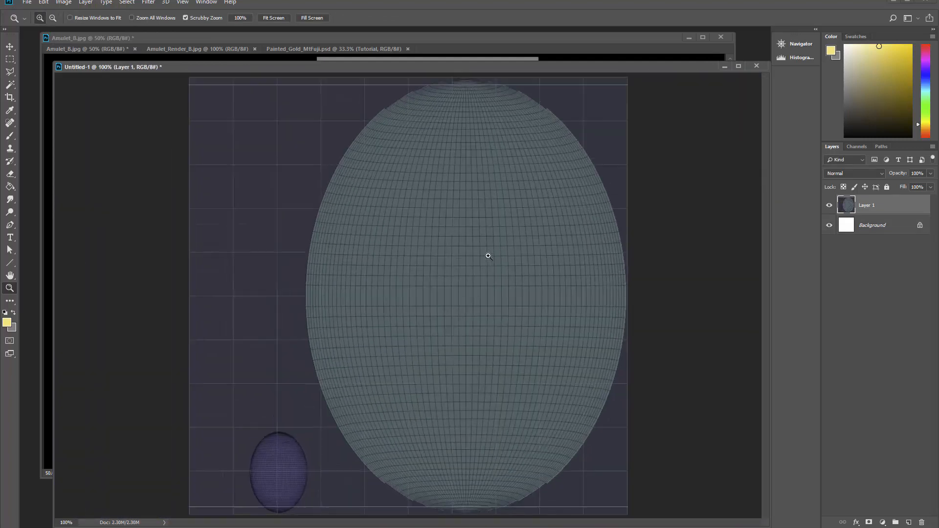
- Resize the image to 2048 x 2048 pixels
left_click(64, 4)
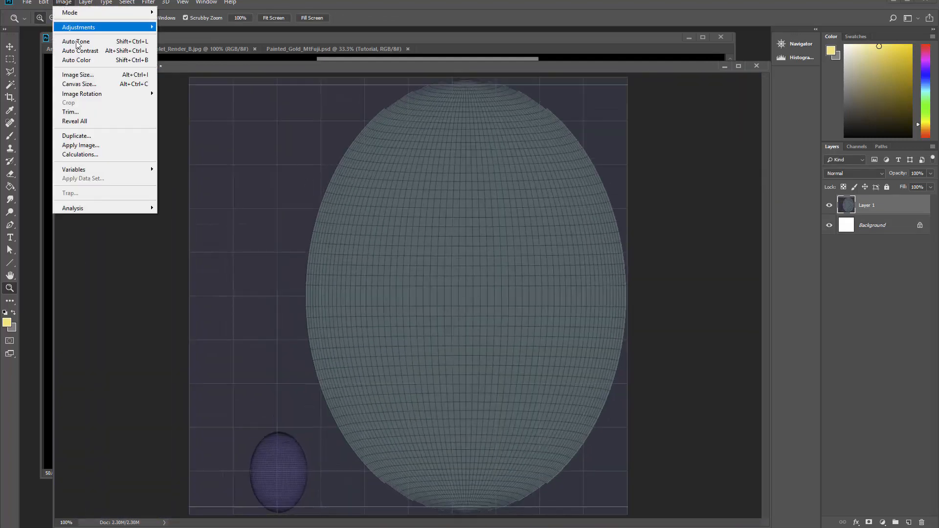
left_click(86, 75)
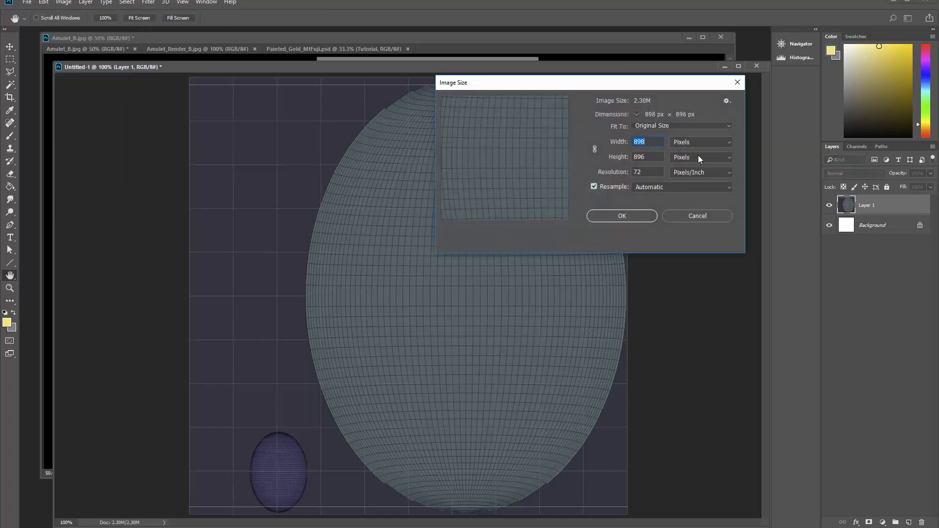
type("2048")
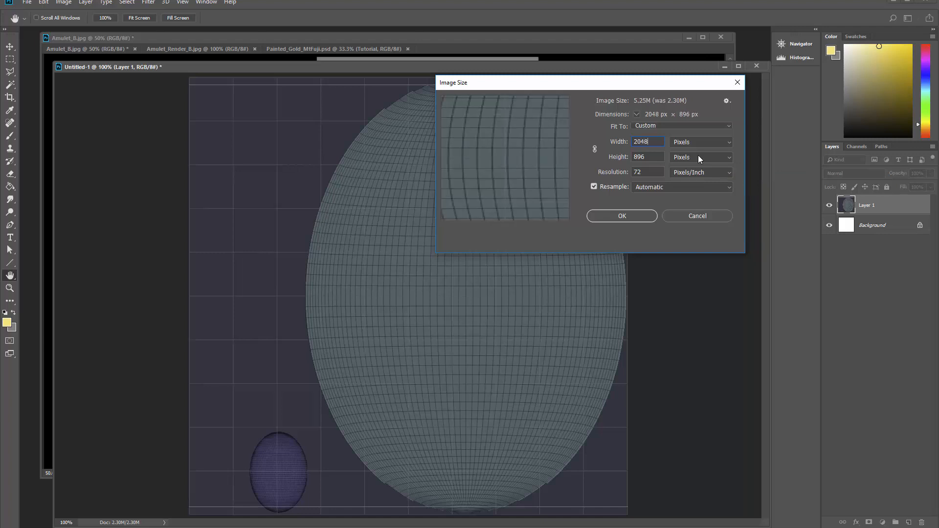
key("Tab")
key("Tab")
type("2")
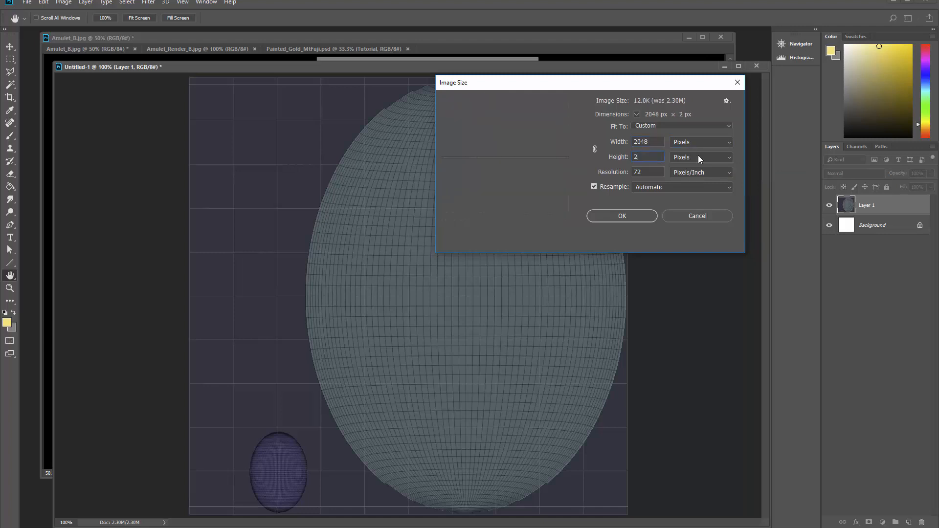
type("048")
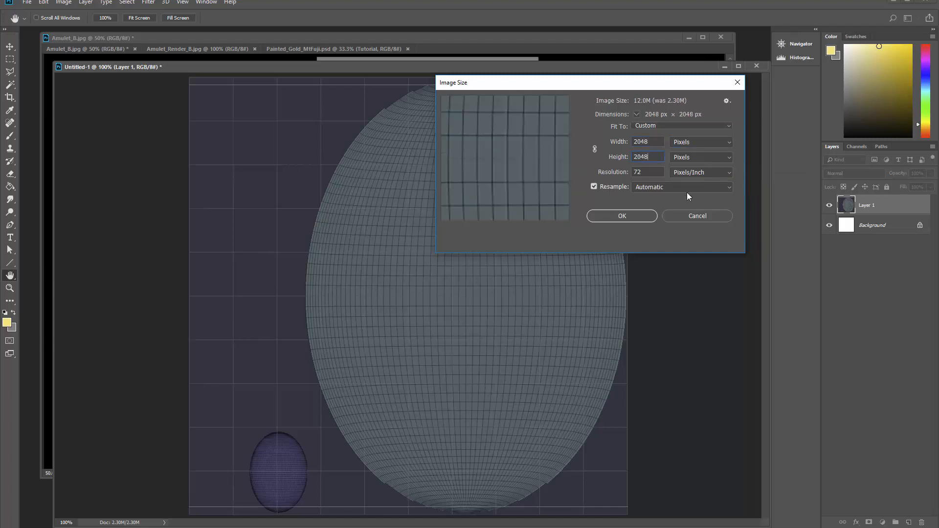
left_click(635, 217)
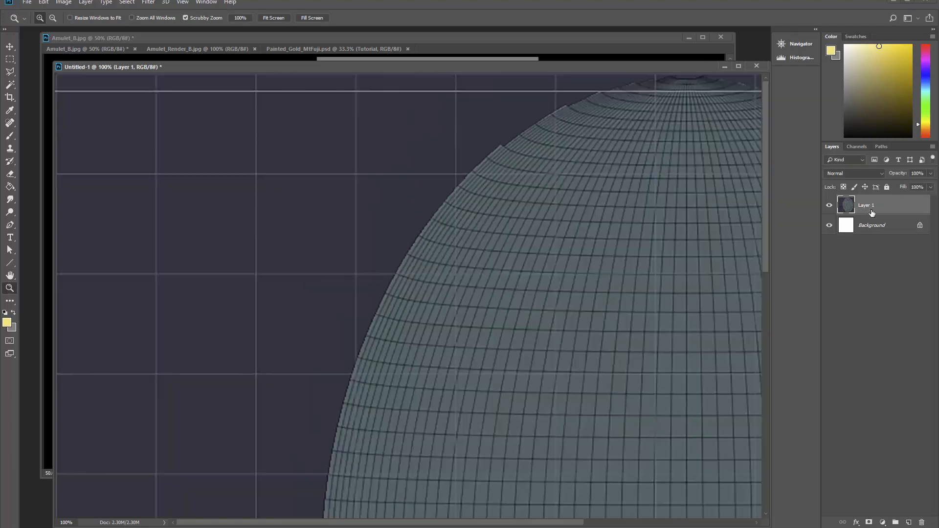
- Enlarge the document window toward its upper-left corner and fit the entire UV layout inside it
left_click(515, 245, "alt")
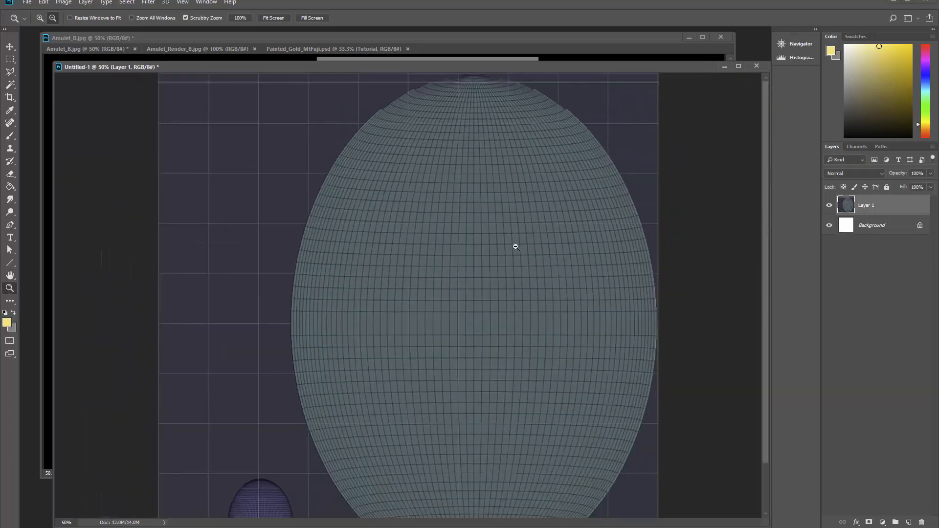
left_click(556, 254)
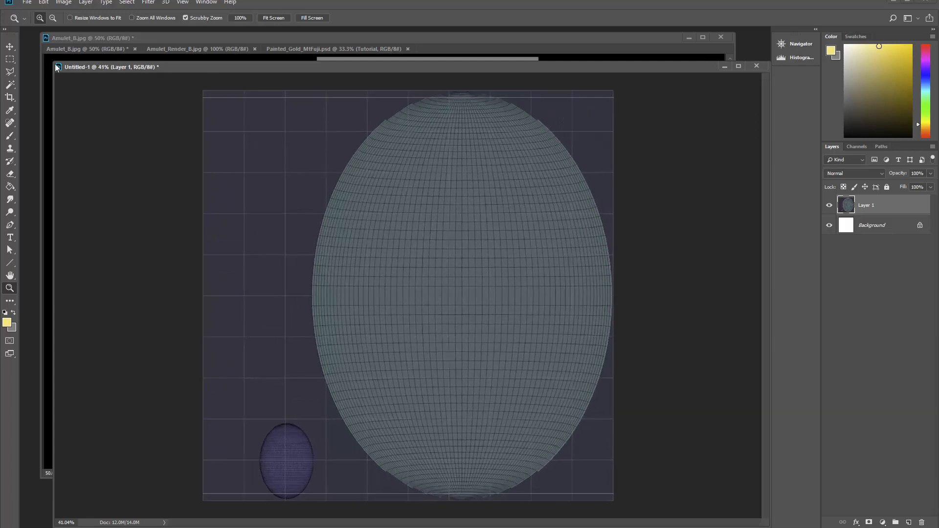
left_click_drag(53, 62, 33, 38)
left_click_drag(613, 171, 667, 170)
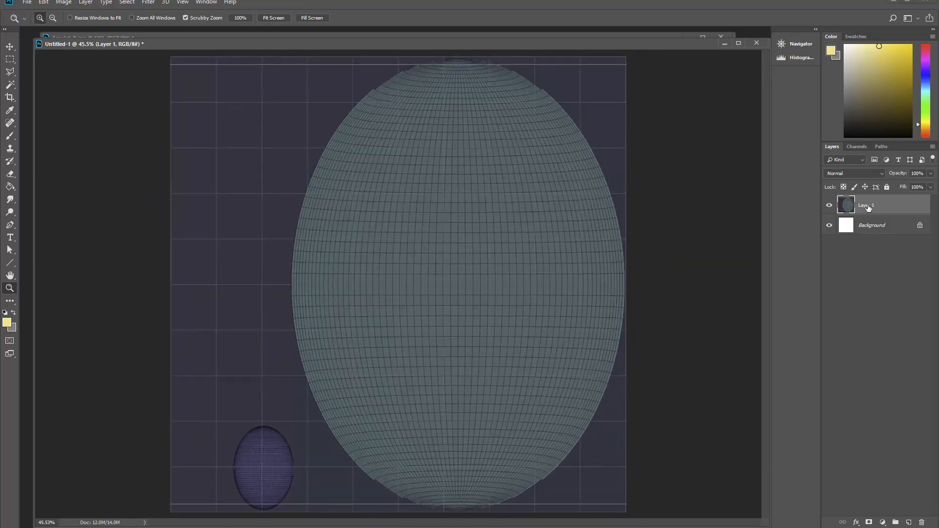
- Rename the pasted screenshot layer as Wireframe and select the Background layer
double_click(868, 207)
type("Wireframe")
key("Return")
left_click(870, 226)
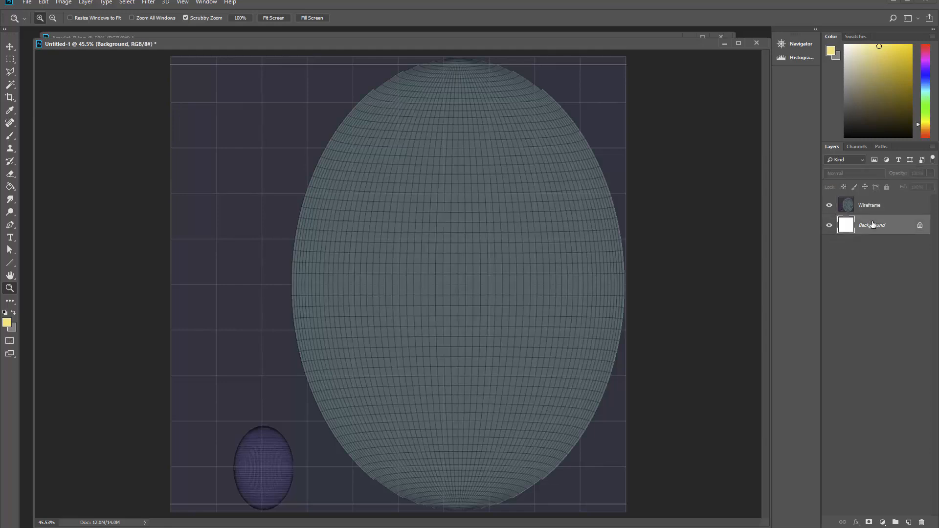
- Invert the Background layer to solid black and check it by hiding and reshowing the Wireframe layer
key("ctrl+i")
key("ctrl+i")
key("ctrl+i")
key("ctrl+i")
key("ctrl+i")
left_click(830, 205)
left_click(830, 205)
- Narrow the wireframe document window and open the mt-fuji-alpha and mt-fuji-color images from the Images_TextureMaps_PSDs folder
left_click_drag(769, 163, 542, 162)
left_click(27, 3)
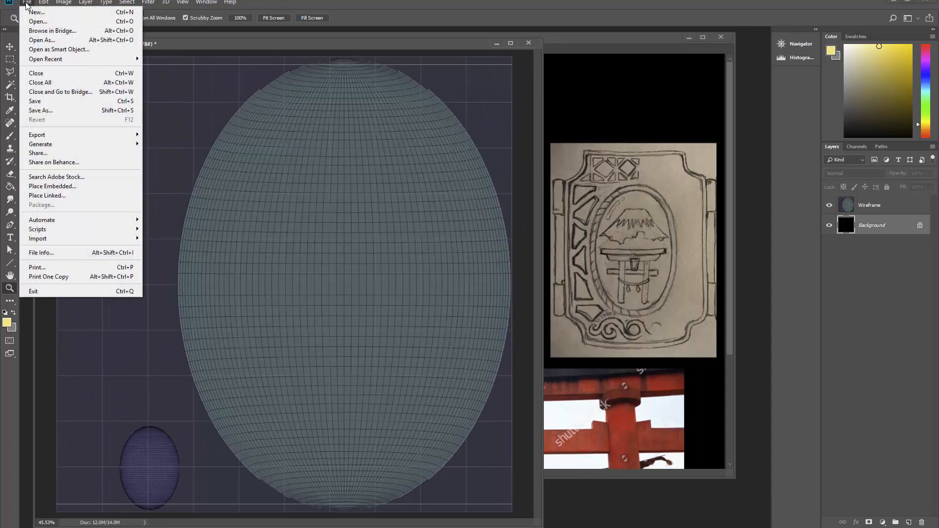
left_click(33, 21)
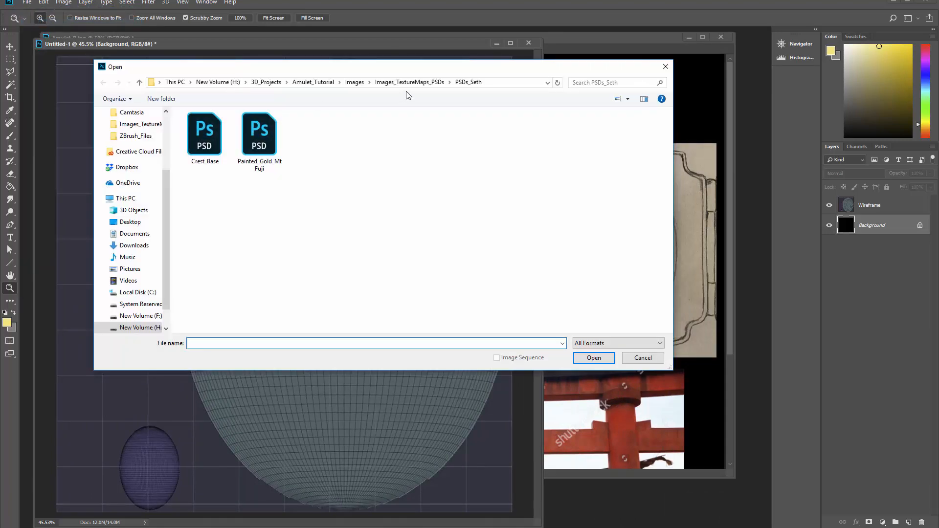
left_click(409, 82)
left_click(204, 211)
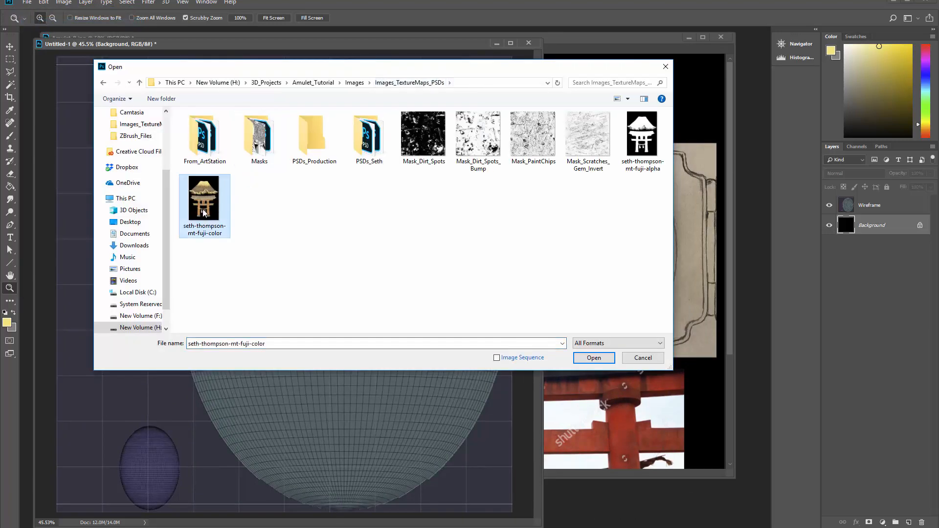
left_click(652, 138, "ctrl")
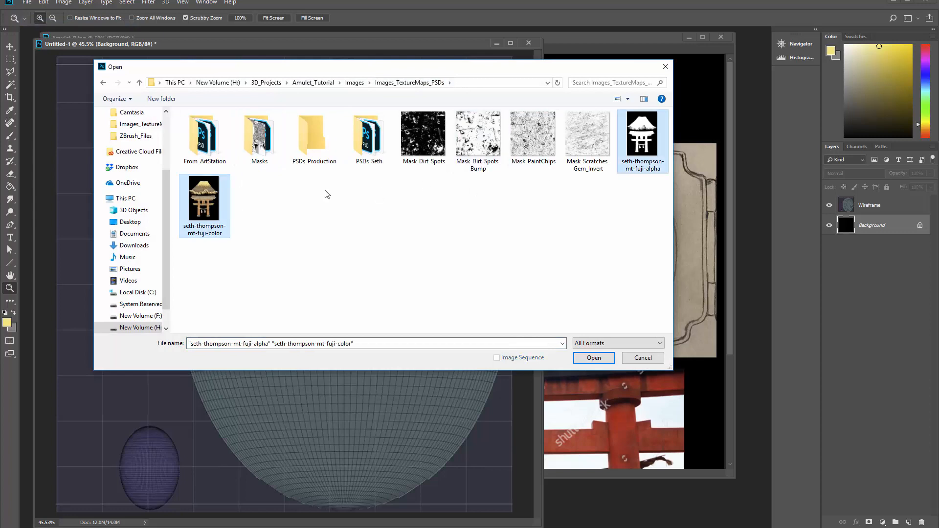
left_click(603, 353)
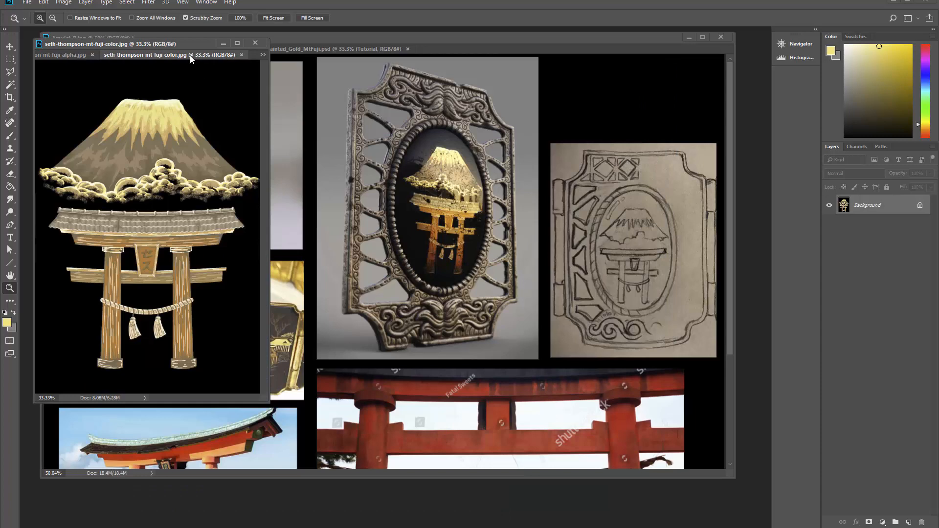
- Separate the alpha and color images into their own floating windows, minimize the reference window and arrange the images side by side
left_click_drag(192, 54, 394, 104)
left_click_drag(177, 58, 195, 85)
left_click_drag(420, 104, 556, 103)
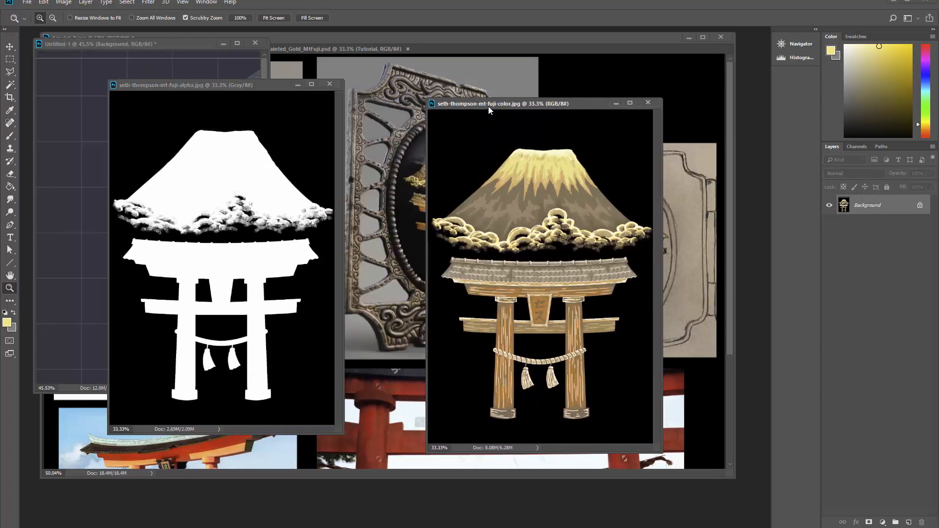
left_click(689, 38)
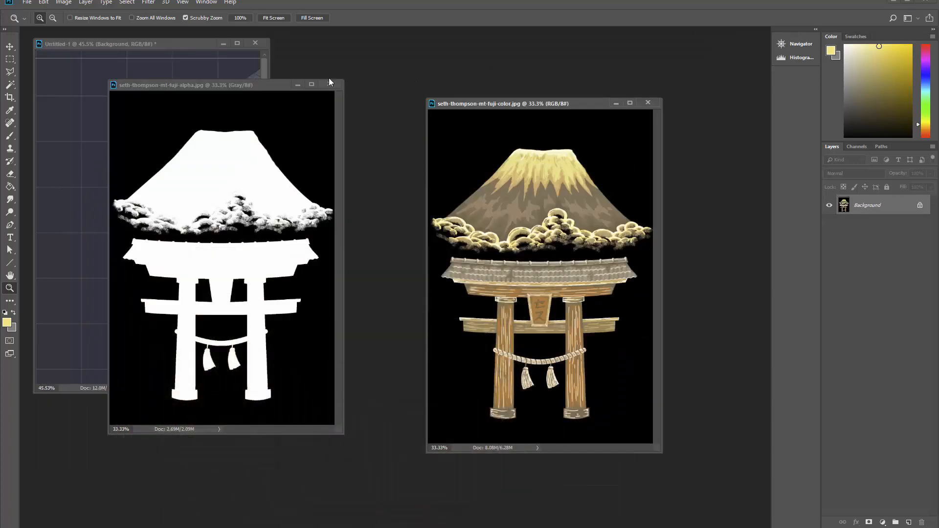
left_click_drag(511, 101, 568, 102)
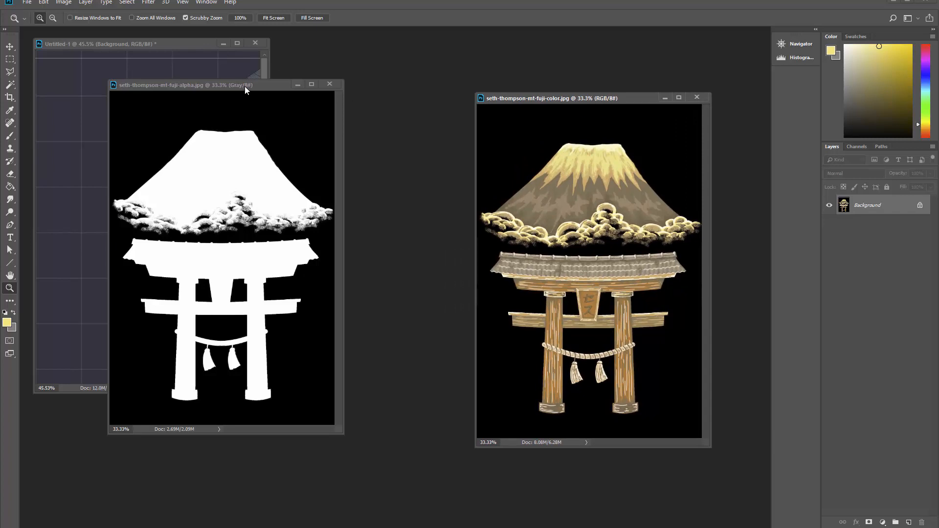
- Copy the entire alpha image into the color document as a new layer and duplicate the color document's Background layer
left_click_drag(244, 86, 289, 103)
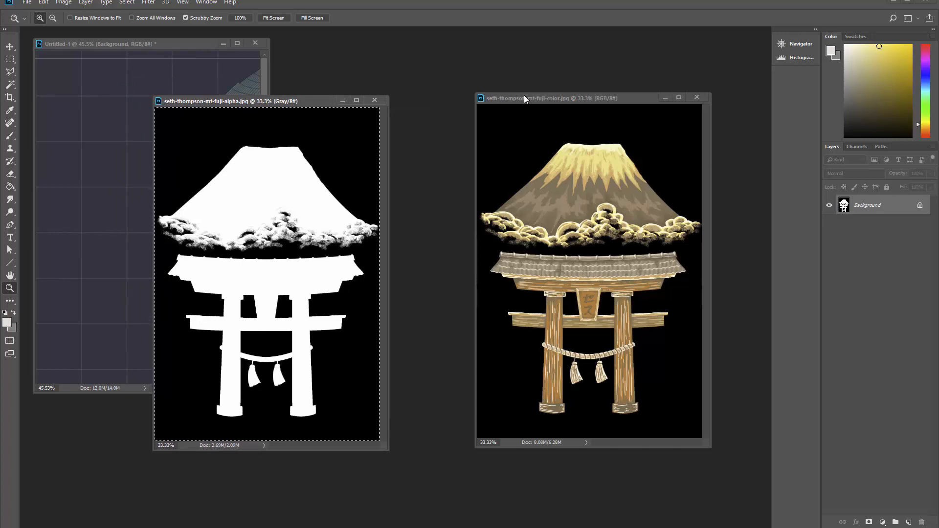
left_click_drag(524, 96, 513, 97)
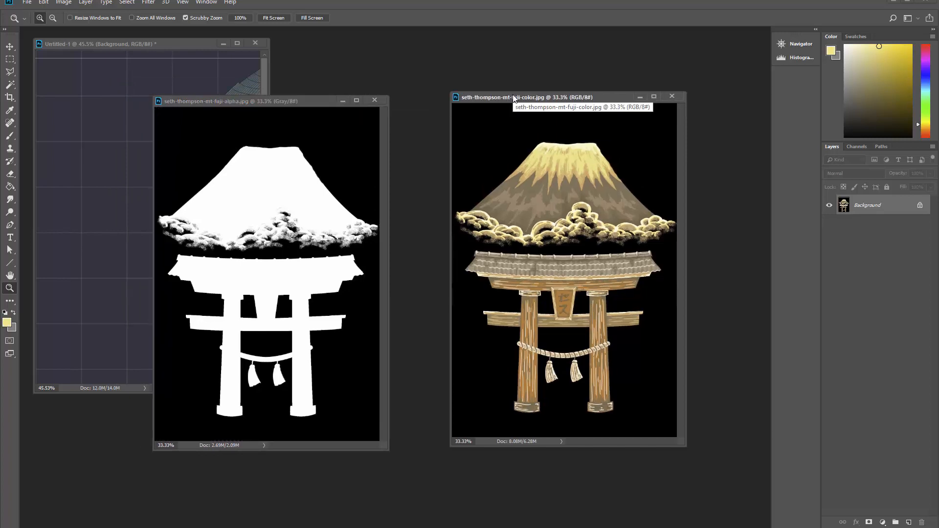
key("ctrl+v")
left_click_drag(879, 228, 907, 519)
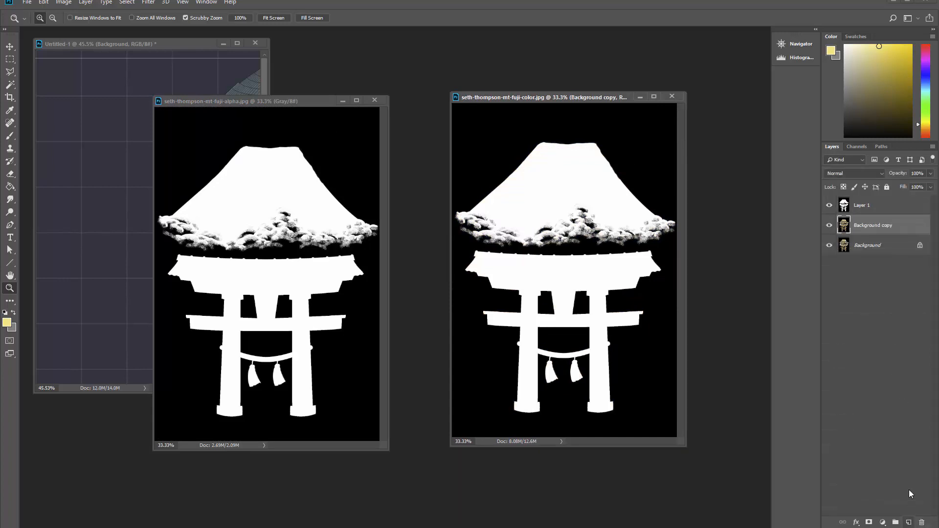
- Rename the pasted layer as Alpha and the Background copy layer as Color
left_click(867, 206)
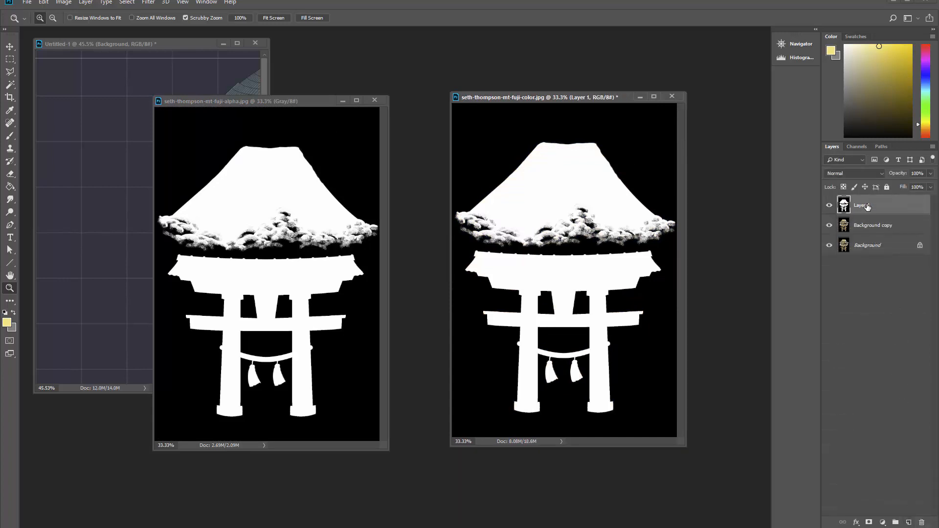
double_click(867, 206)
type("Alpha")
key("Return")
double_click(889, 224)
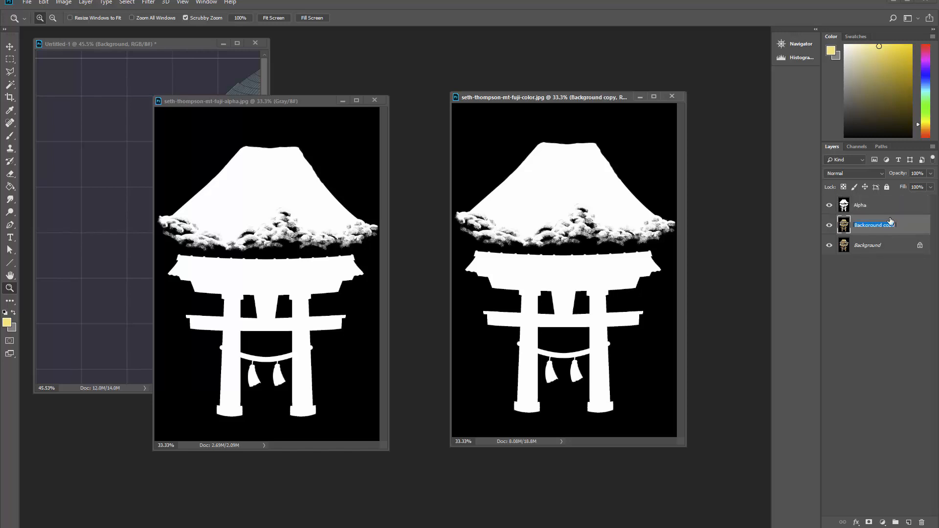
type("Color")
key("Return")
- Group the Alpha and Color layers and name the group Fuji
left_click(885, 206, "shift")
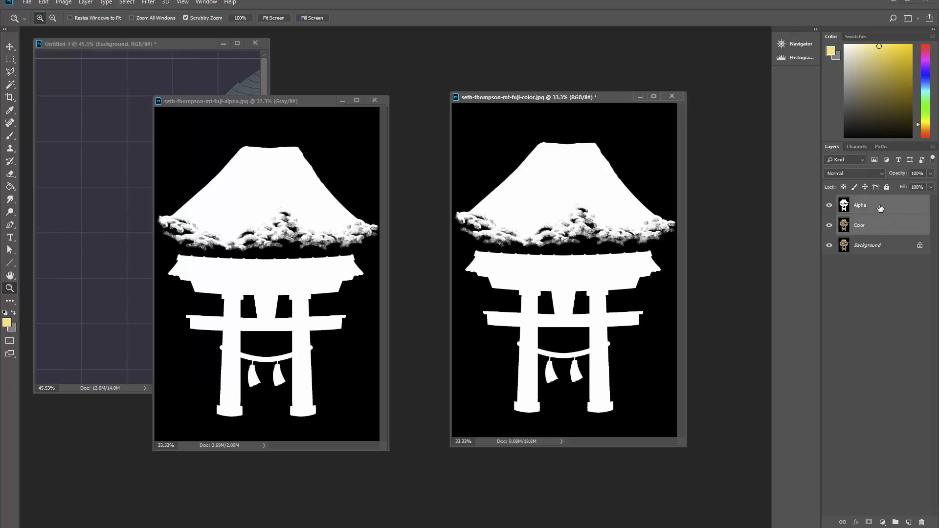
left_click(895, 522)
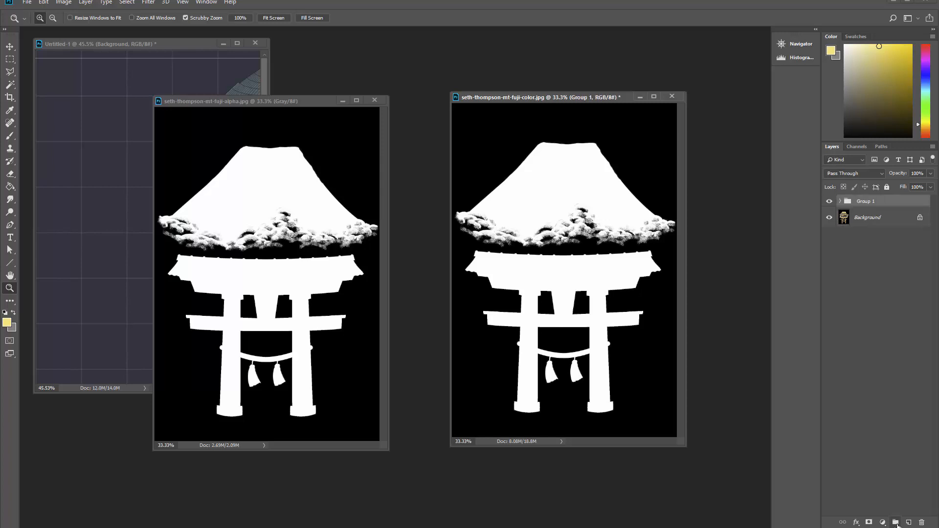
double_click(870, 202)
type("Fuji")
- Close the alpha image and arrange the enlarged wireframe document beside the color document, keeping the Fuji group selected
left_click_drag(301, 112, 316, 120)
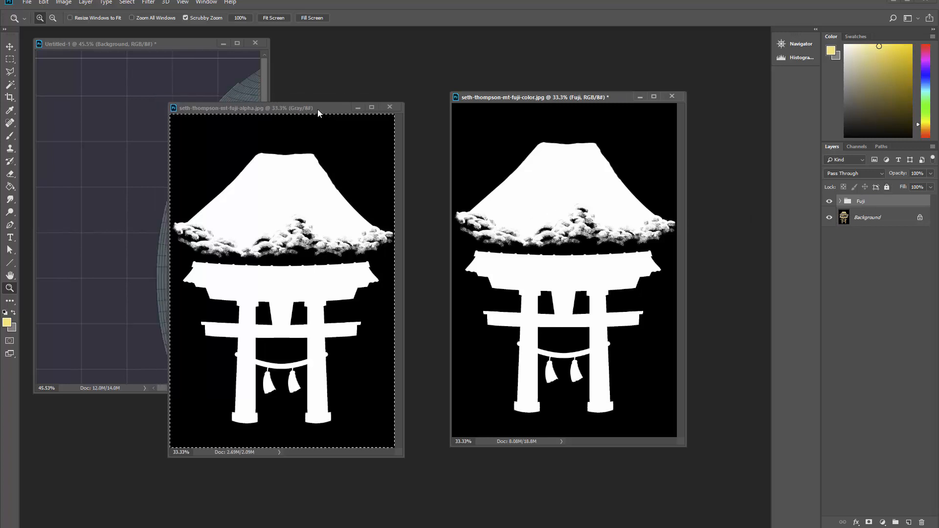
left_click(390, 107)
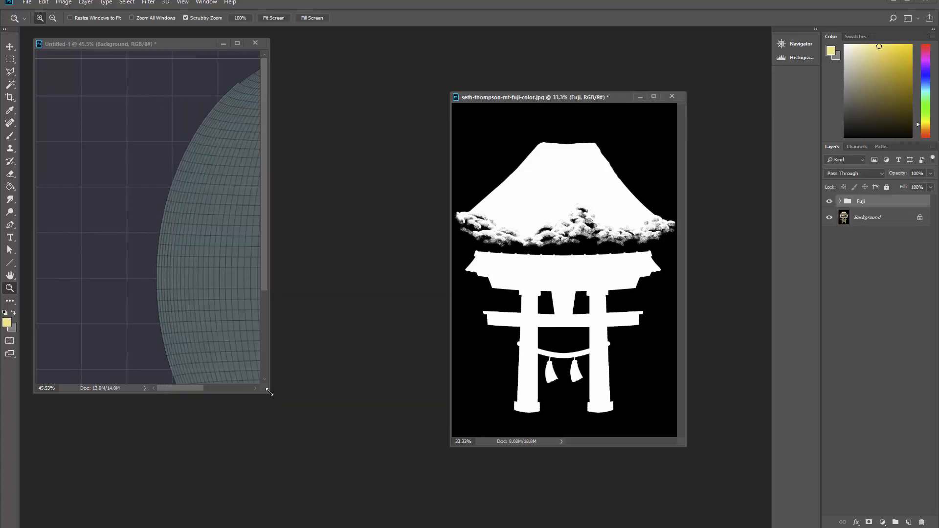
left_click_drag(269, 391, 451, 488)
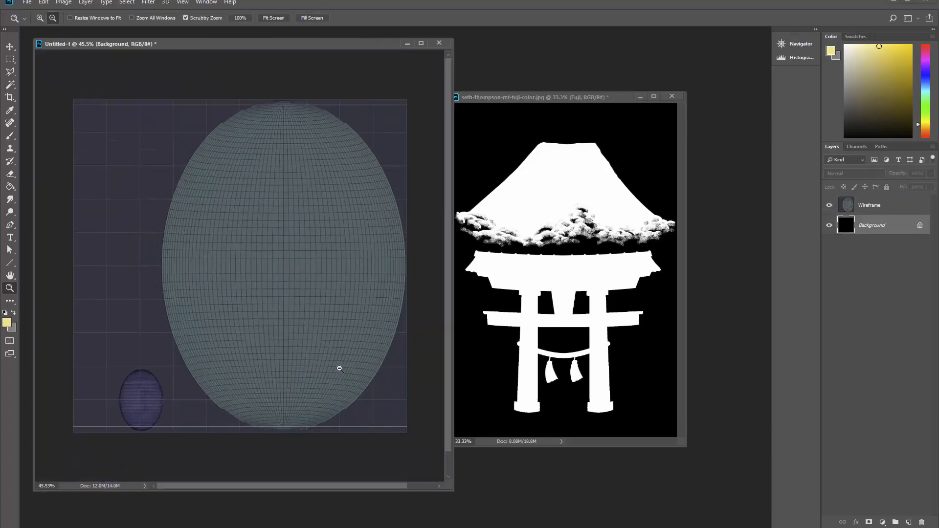
left_click(339, 368, "alt")
left_click_drag(562, 98, 610, 93)
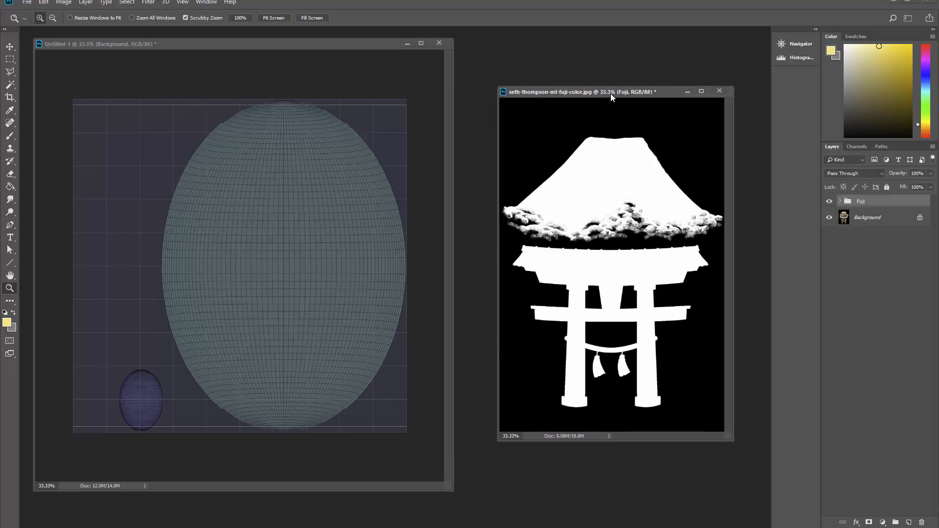
left_click(876, 215)
left_click(869, 203)
left_click_drag(617, 99, 600, 79)
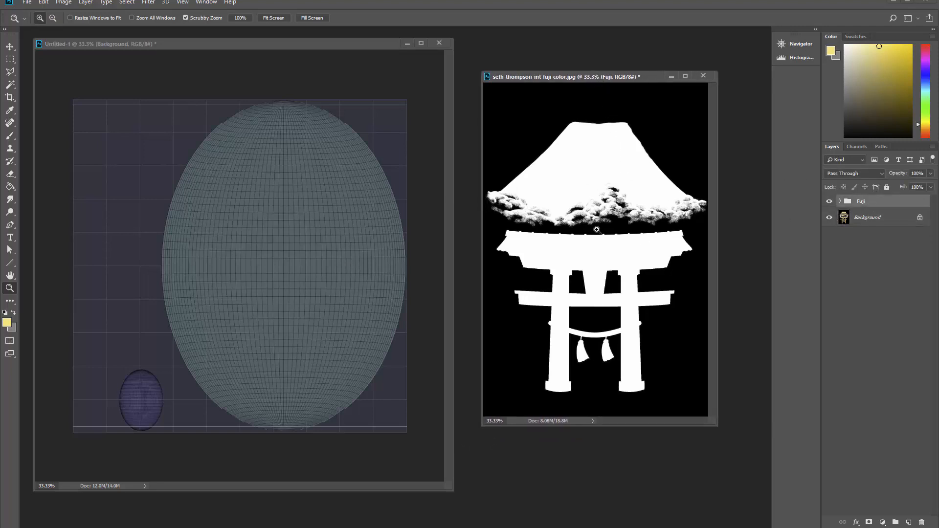
- Copy the Fuji group from the color document into the wireframe document with the Move tool
key("v")
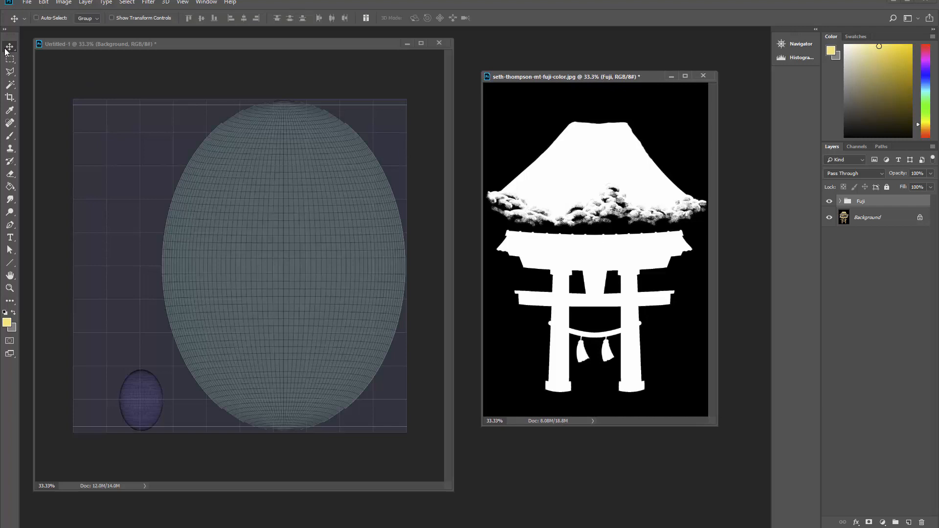
left_click_drag(577, 229, 239, 212)
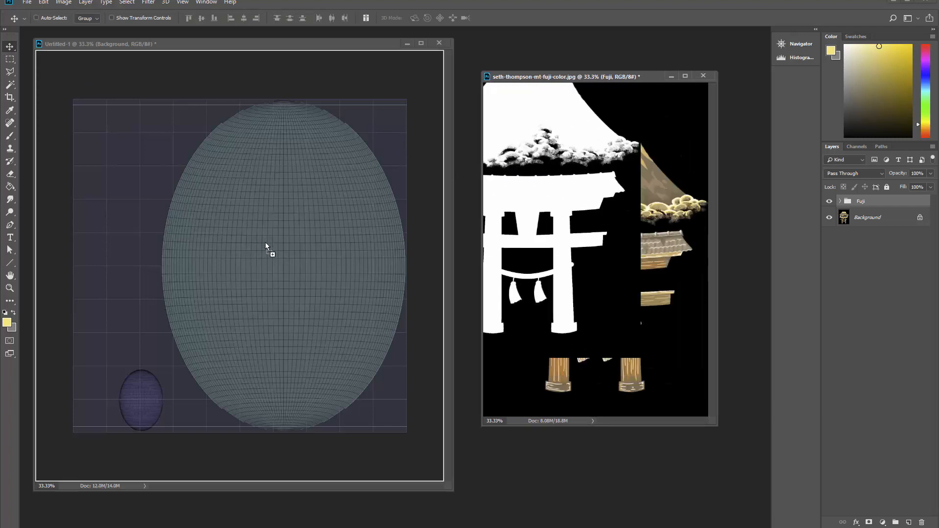
left_click_drag(265, 242, 266, 242)
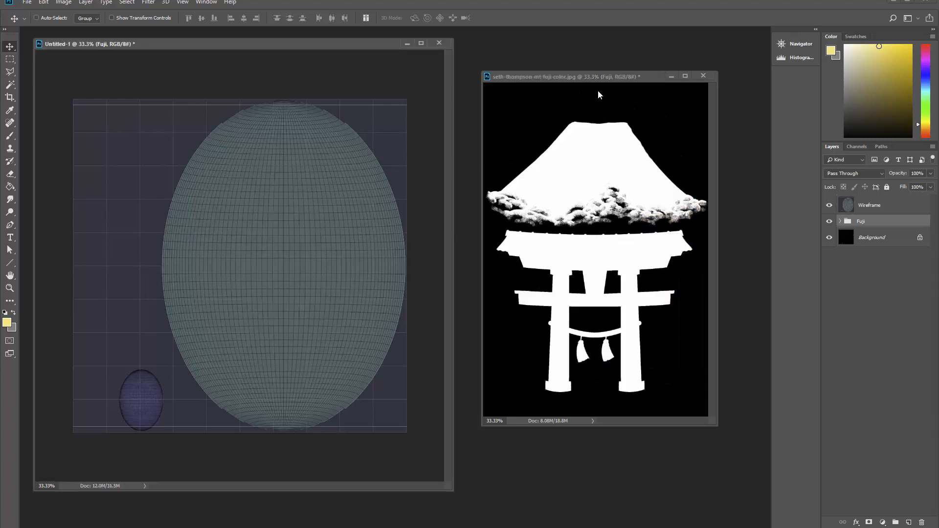
- Copy the Fuji group into the wireframe document a second time and delete the extra copy
left_click_drag(594, 76, 608, 81)
left_click_drag(626, 197, 253, 281)
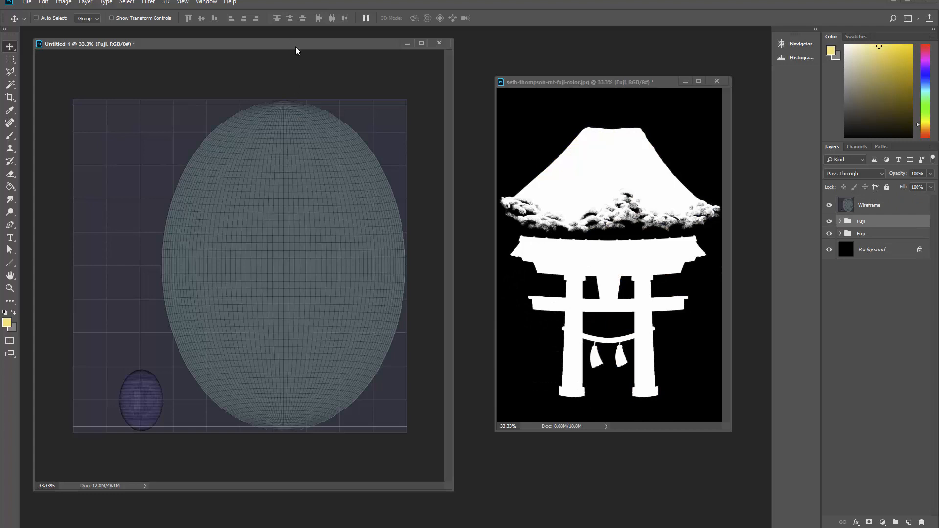
left_click_drag(295, 47, 309, 50)
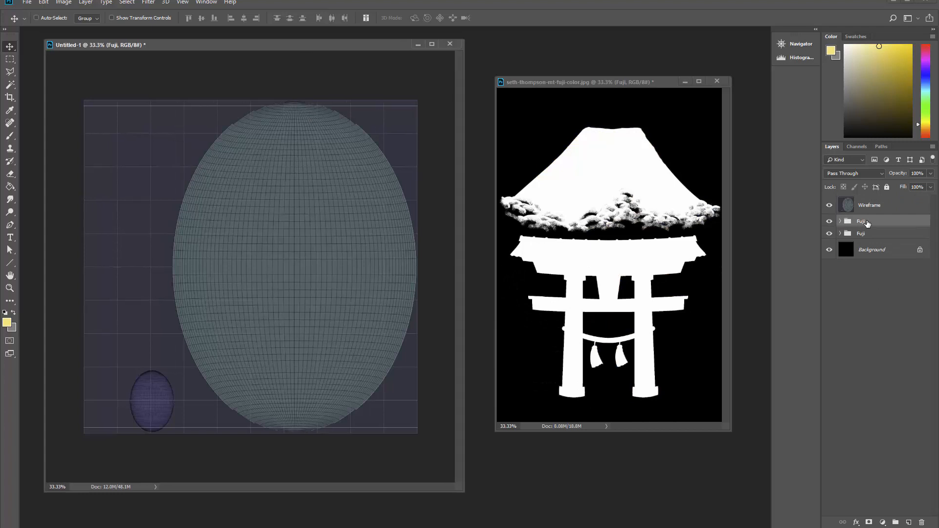
left_click_drag(866, 223, 921, 522)
- Move the Fuji group above the Wireframe layer and place the Color layer above Alpha inside the group
left_click_drag(866, 223, 864, 198)
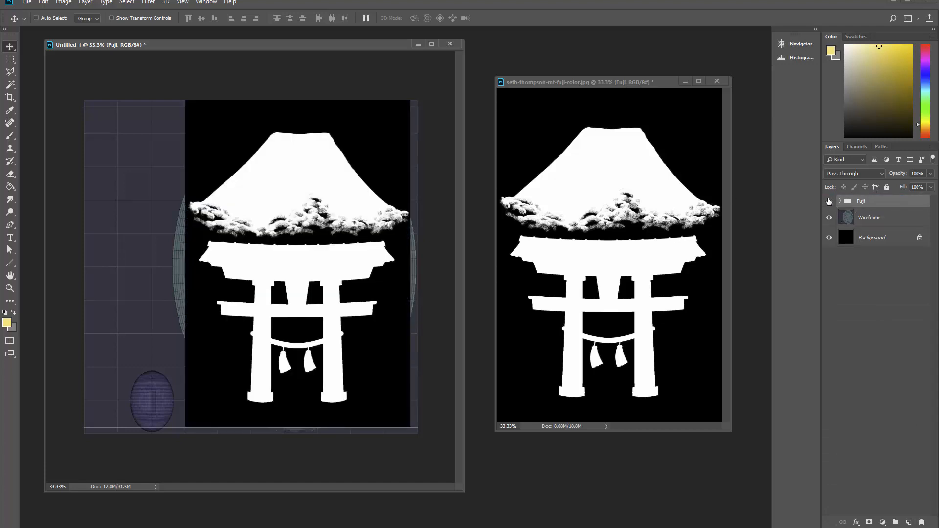
left_click(828, 201)
left_click(829, 201)
left_click(840, 201)
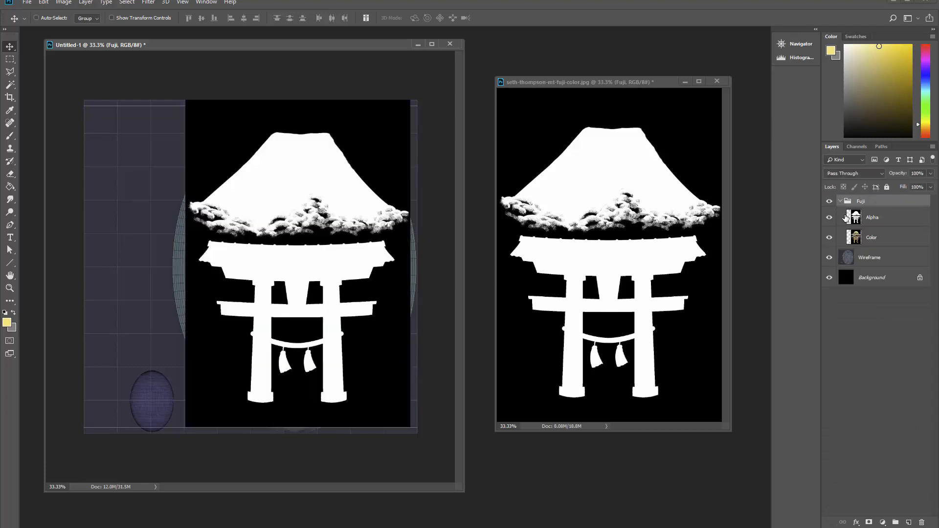
left_click_drag(887, 237, 886, 217)
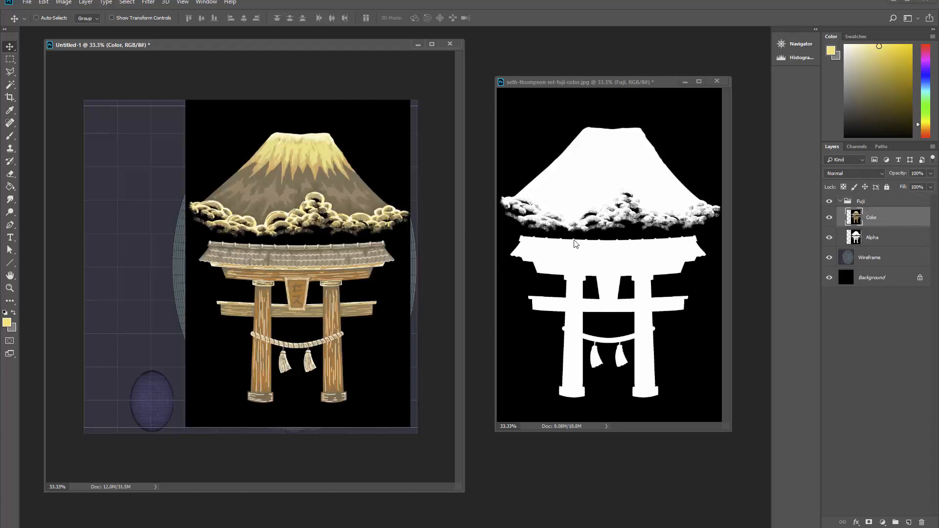
- Enlarge and reposition the wireframe document window to display the Fuji artwork at 50% zoom
key("z")
left_click(345, 298)
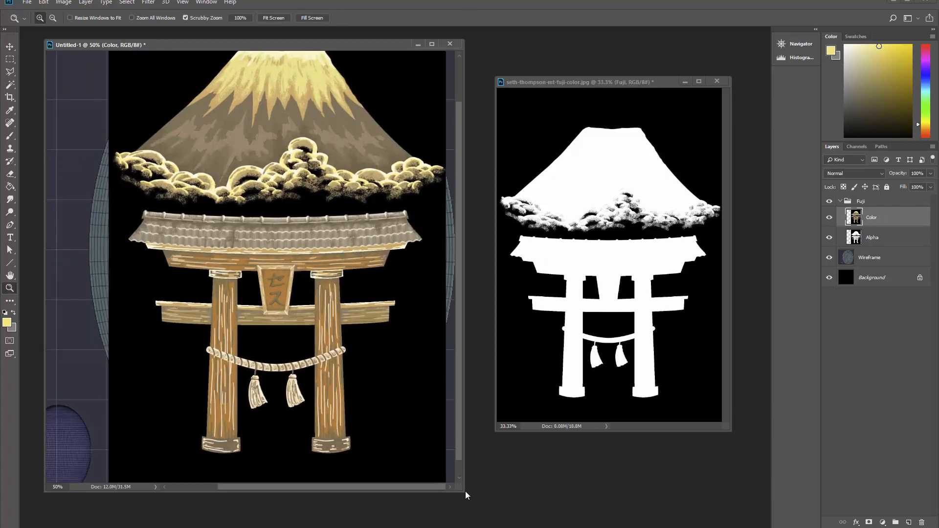
left_click_drag(463, 492, 536, 499)
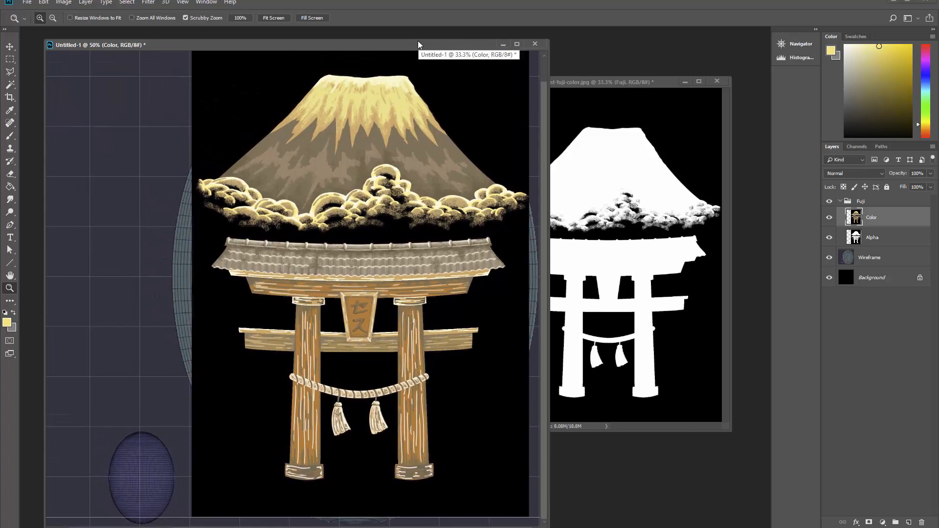
left_click_drag(418, 40, 417, 24)
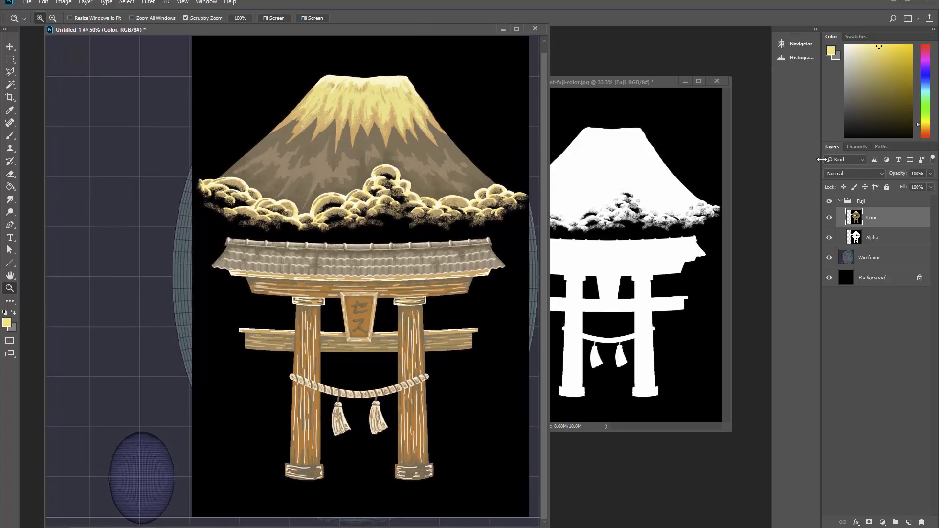
- Set the Fuji group's opacity to 39% so the wireframe shows through the artwork
left_click(862, 203)
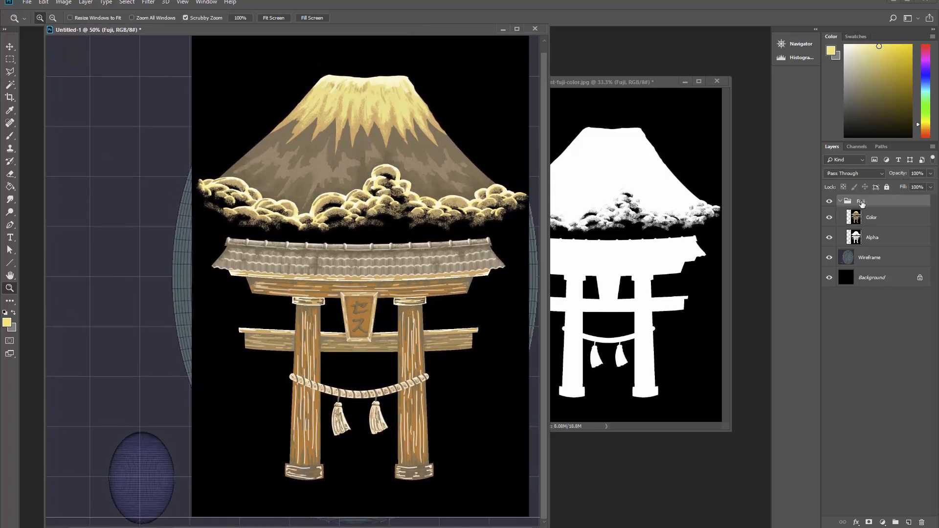
left_click(930, 173)
left_click_drag(929, 185, 921, 186)
- Scale the Fuji group proportionally to about 95% and centre it inside the large oval of the gem wireframe
key("alt")
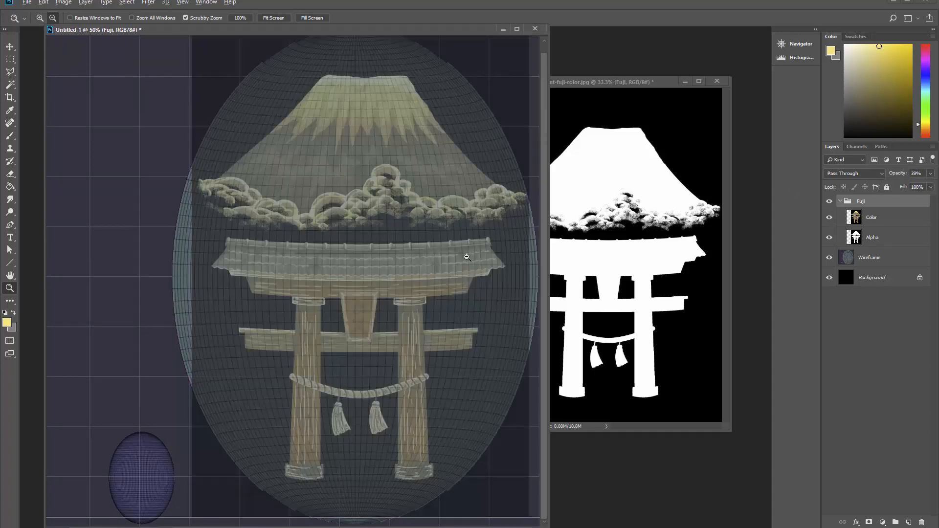
left_click_drag(461, 258, 455, 261)
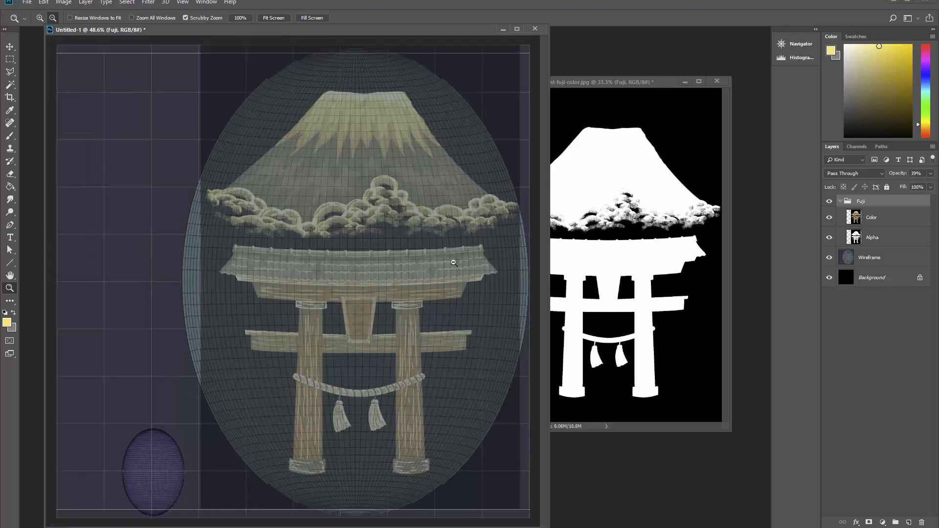
key("ctrl+t")
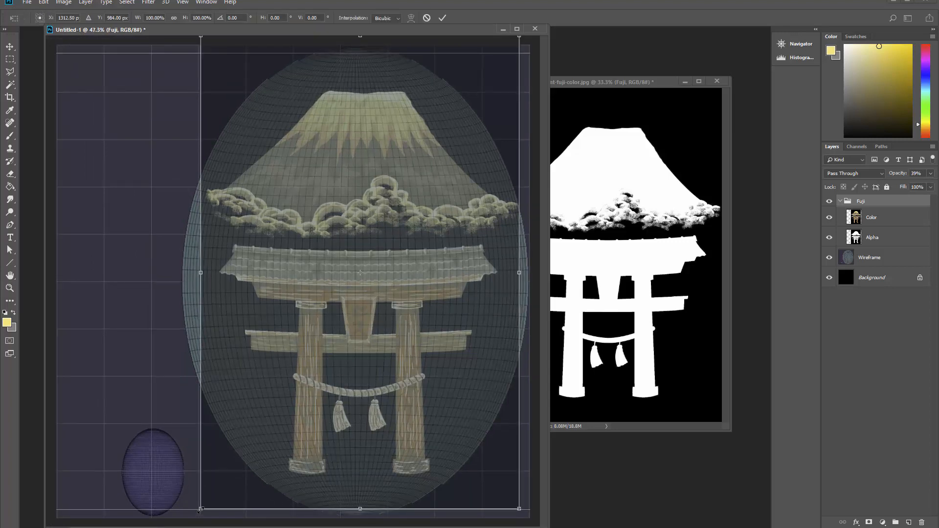
left_click_drag(376, 386, 376, 394)
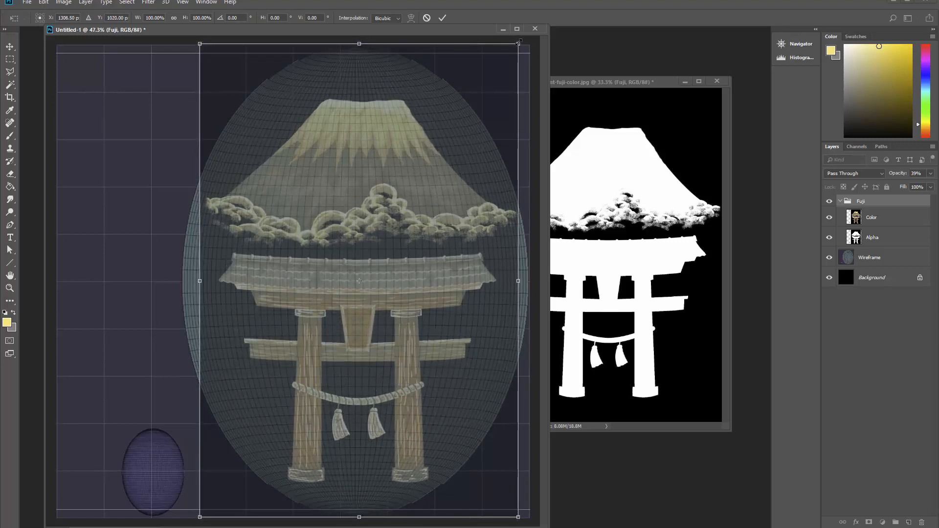
left_click_drag(519, 43, 524, 87)
left_click_drag(396, 225, 409, 211)
left_click_drag(210, 57, 204, 52)
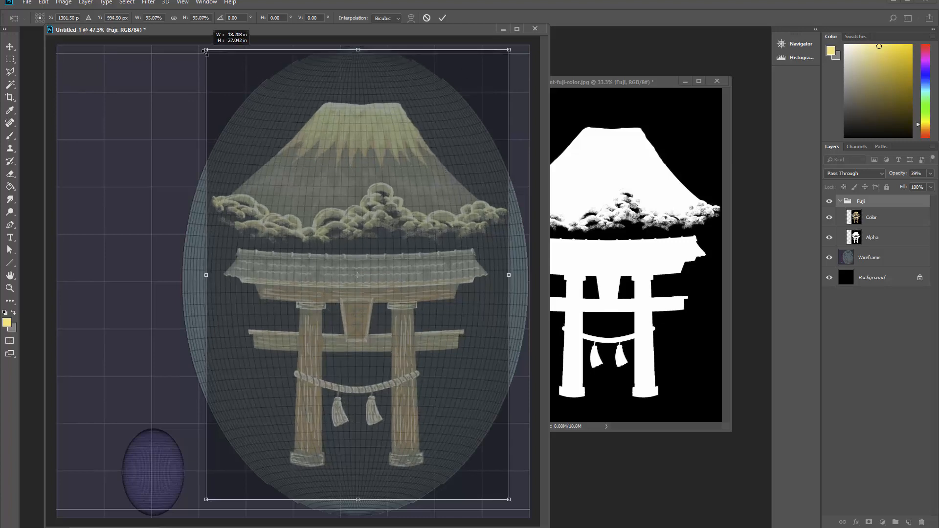
left_click_drag(354, 174, 355, 174)
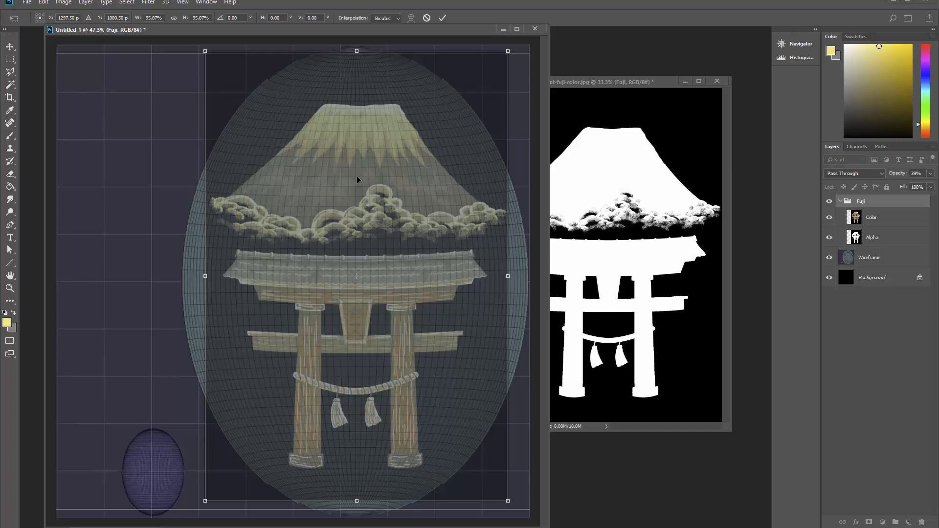
key("Return")
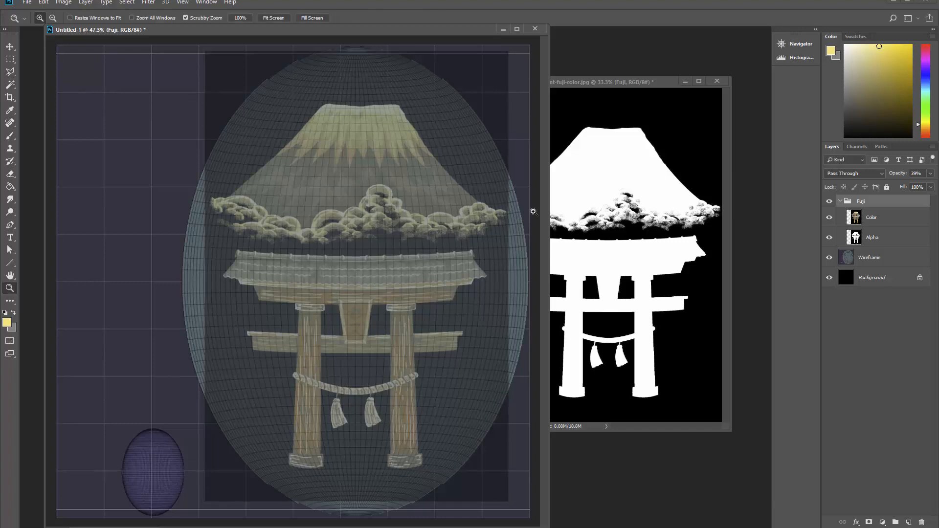
- Restore the Fuji group's opacity to 100% and hide the Wireframe layer
left_click(930, 174)
left_click_drag(905, 189, 931, 185)
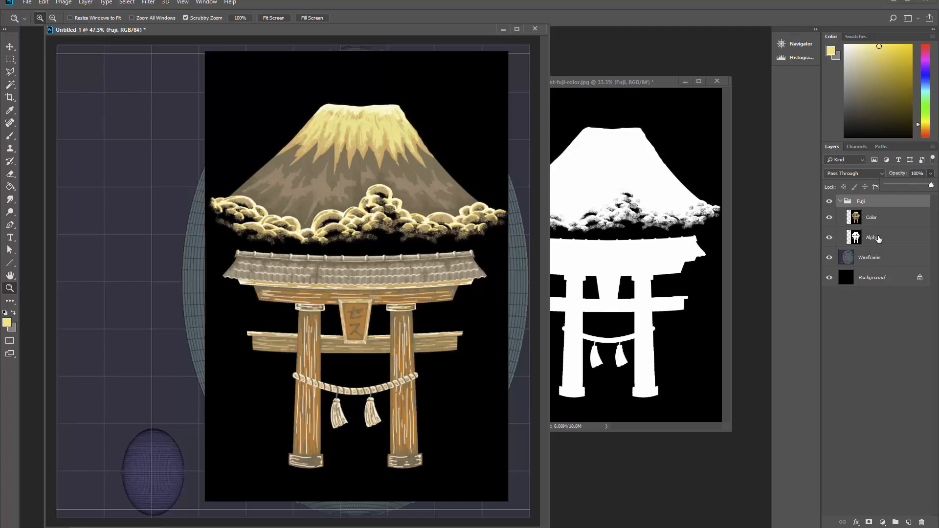
left_click(831, 258)
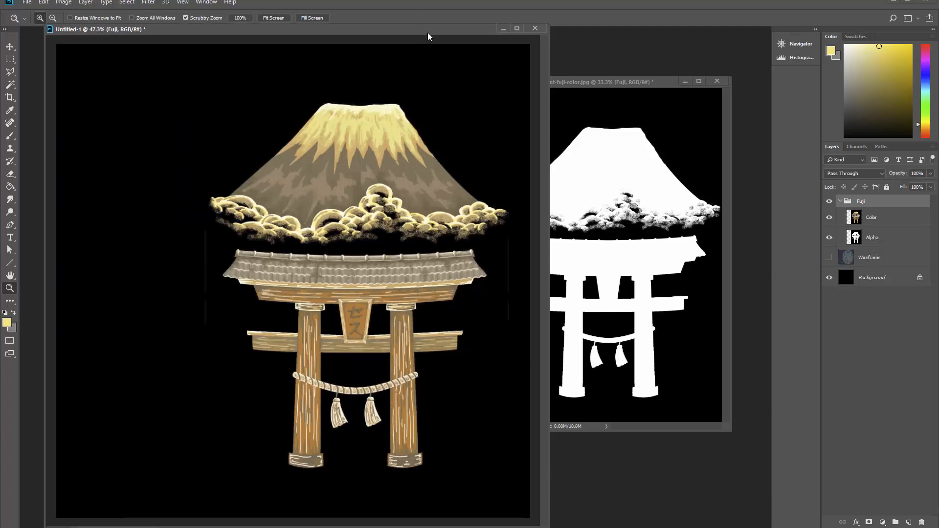
mouse_move(427, 32)
left_mouse_down()
mouse_move(435, 25)
mouse_move(435, 36)
left_mouse_up()
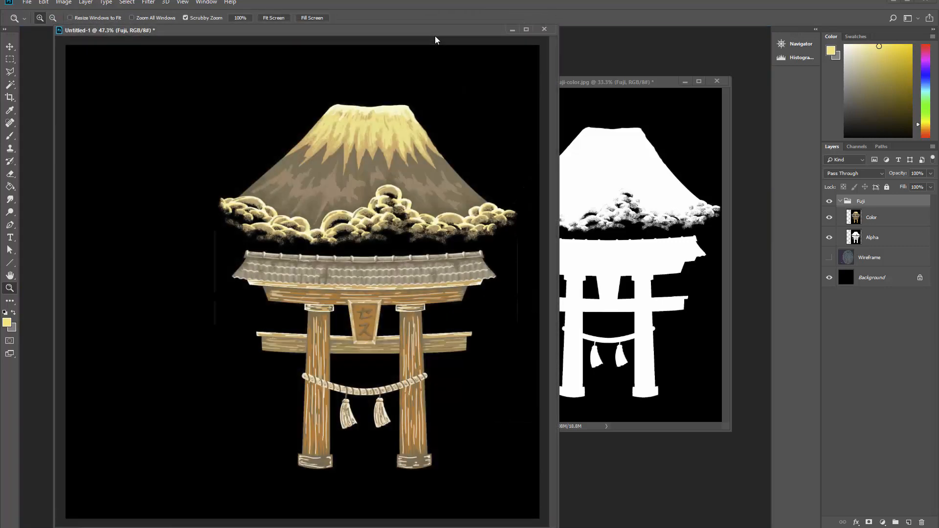
- Save the document as Gem_Texture in Photoshop format in the artist's PSDs folder, with Maximize Compatibility enabled
left_click(27, 2)
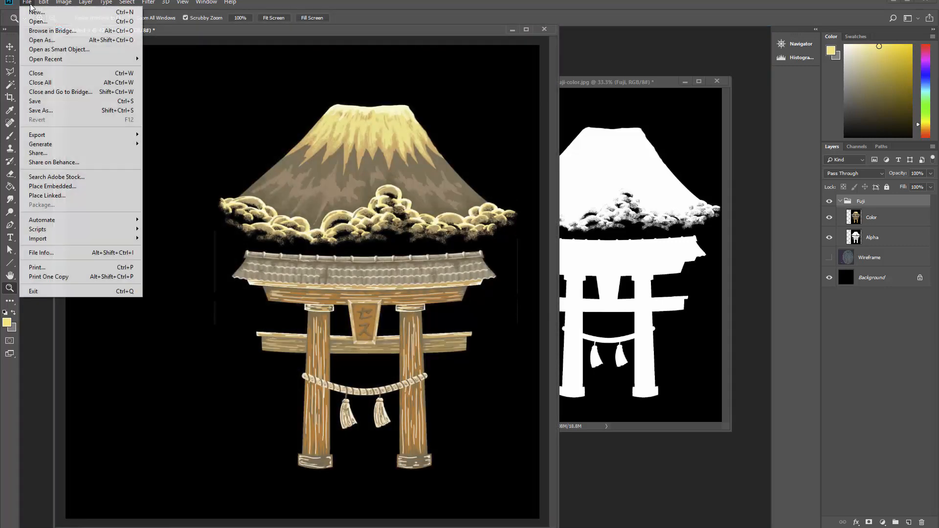
left_click(44, 110)
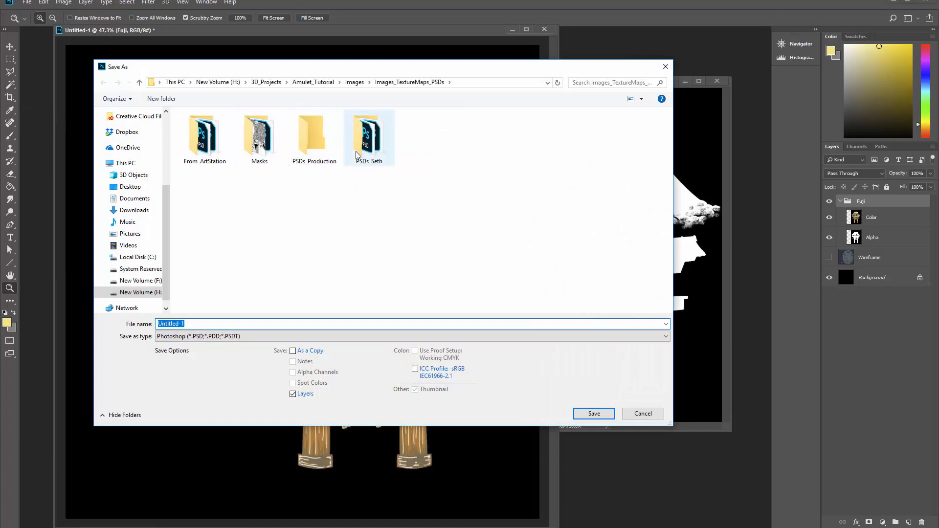
double_click(369, 139)
left_click(221, 325)
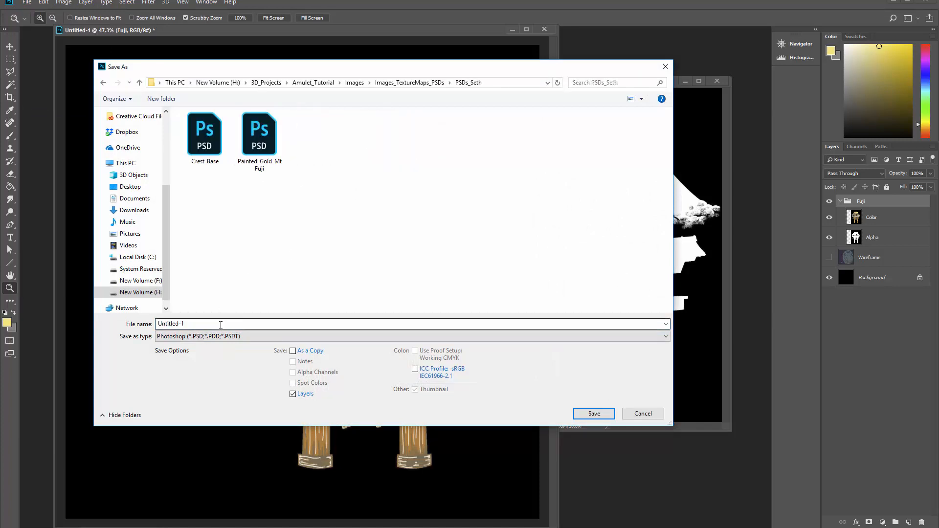
type("Gem_Texture")
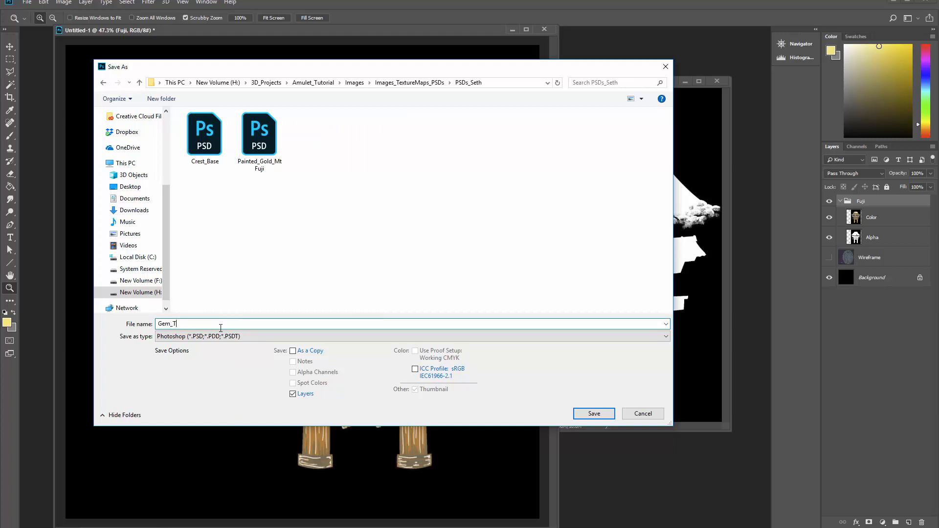
left_click(578, 412)
left_click(521, 111)
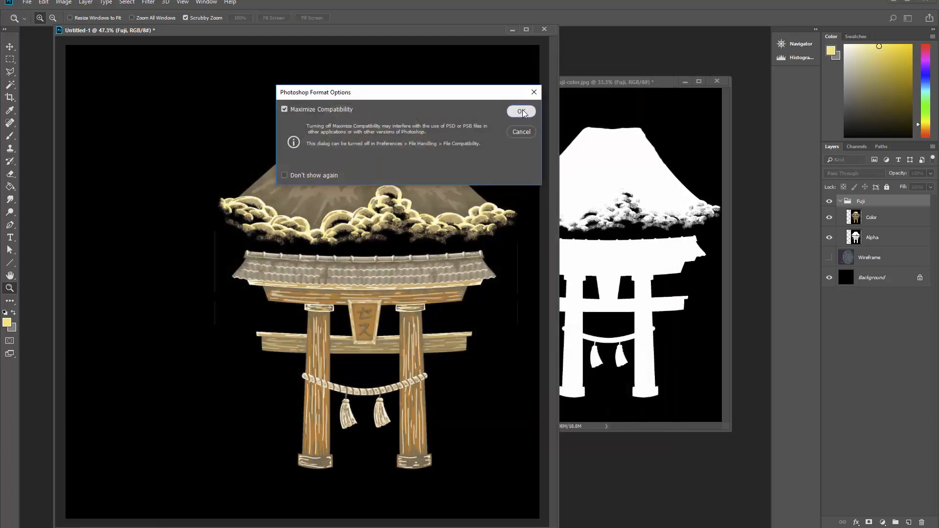
- Switch to Painted_Gold_MtFuji.psd, hide the Torii and Mt Fuji groups, and show the Tutorial group
left_click(206, 3)
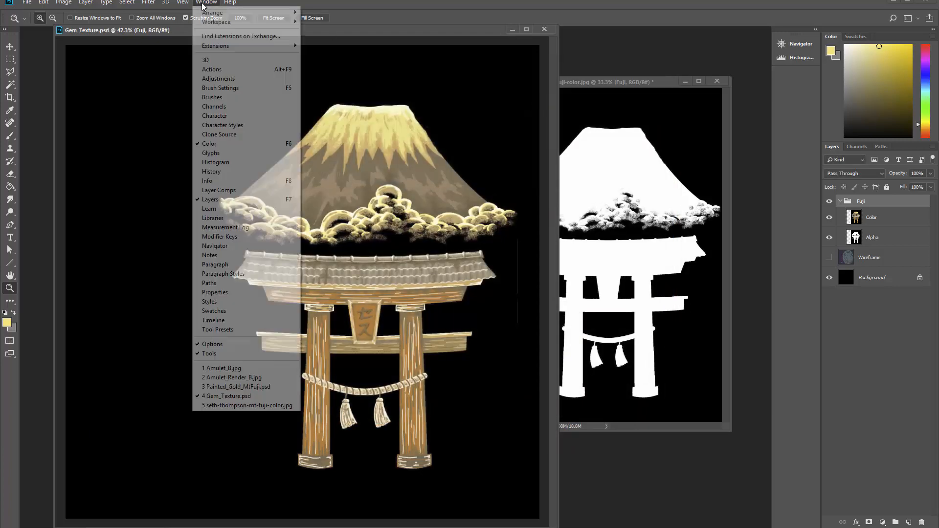
left_click(243, 387)
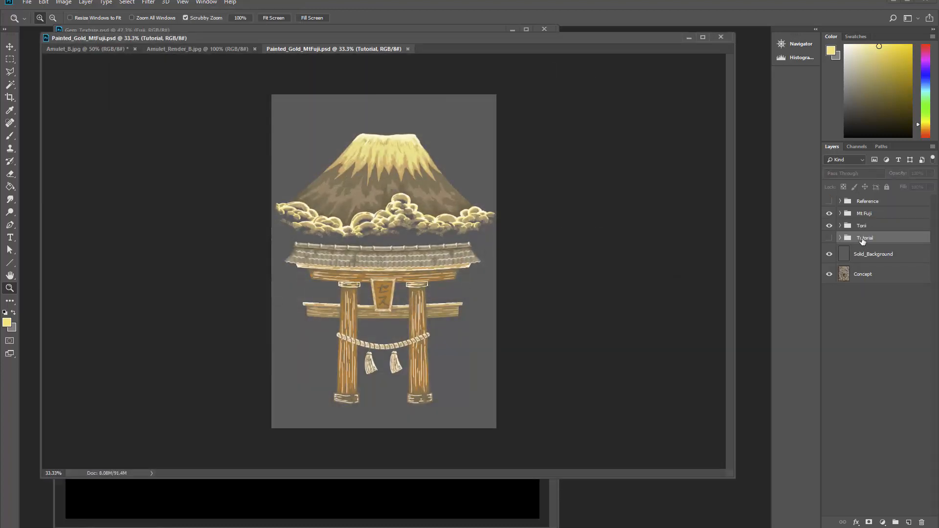
left_click(829, 225)
left_click(828, 213)
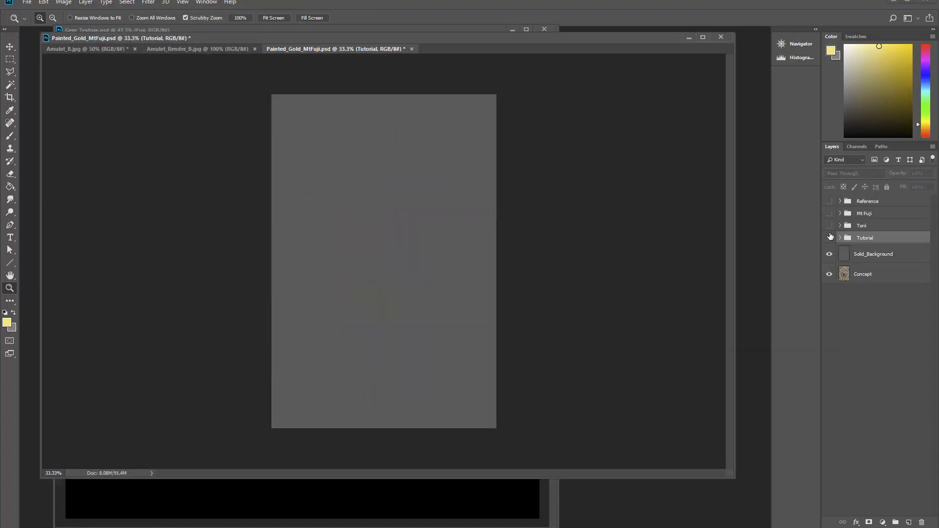
left_click(829, 238)
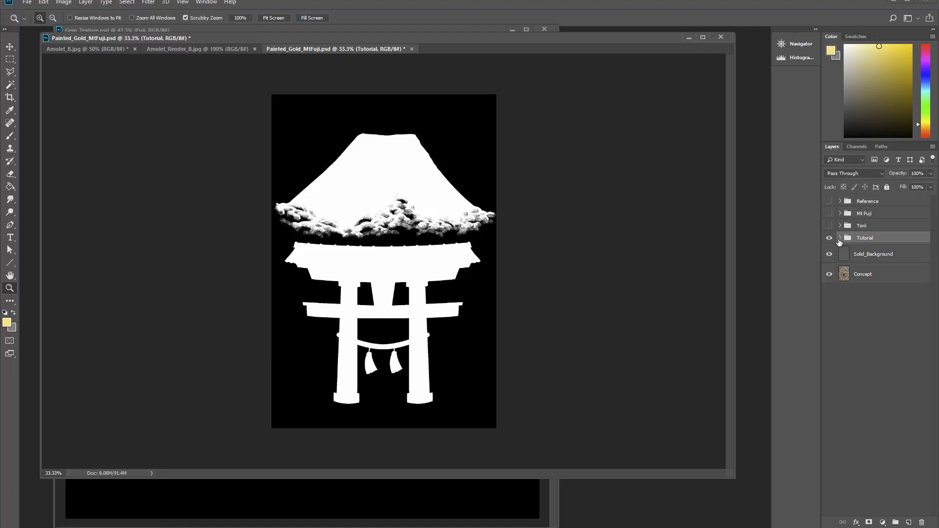
- Hide Mt_Fuji_Alpha inside the Tutorial group to display the color artwork, collapse the group, and minimize the document
left_click(839, 238)
left_click(829, 254)
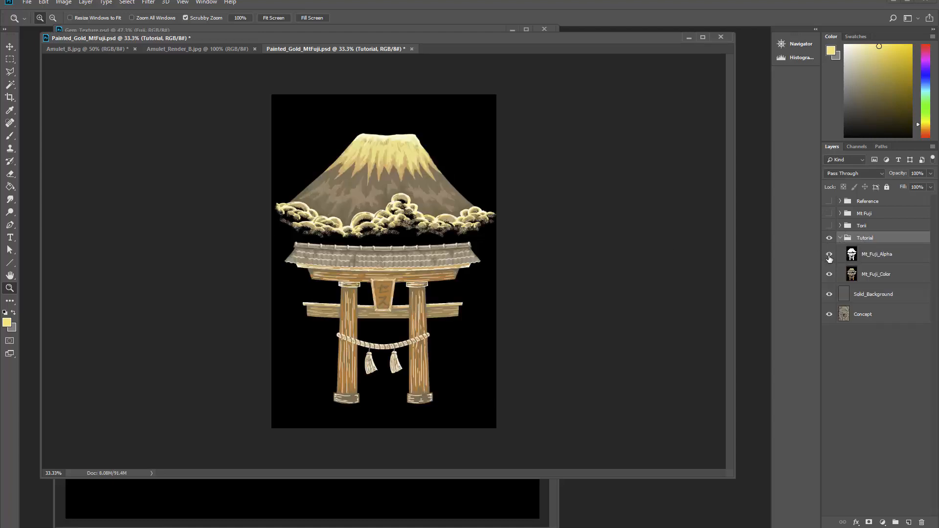
left_click(829, 255)
left_click_drag(871, 242, 848, 238)
left_click(840, 239)
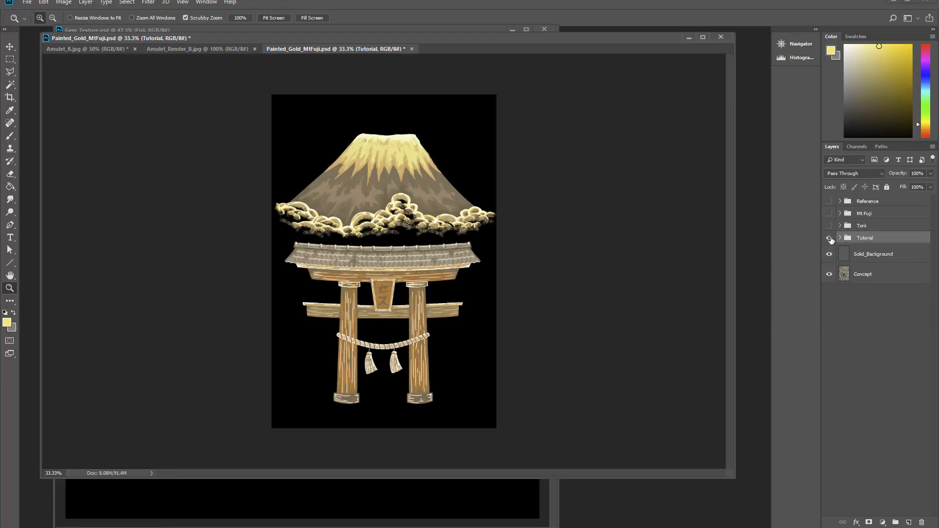
left_click(686, 37)
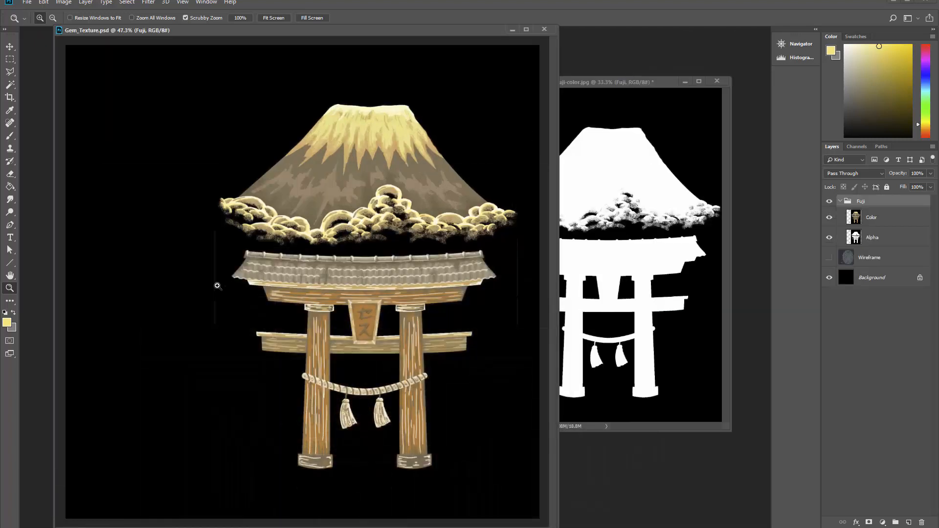
- Remove the faint vertical edge lines on both sides of the artwork from the Color layer of Gem_Texture.psd
left_click_drag(220, 285, 221, 285)
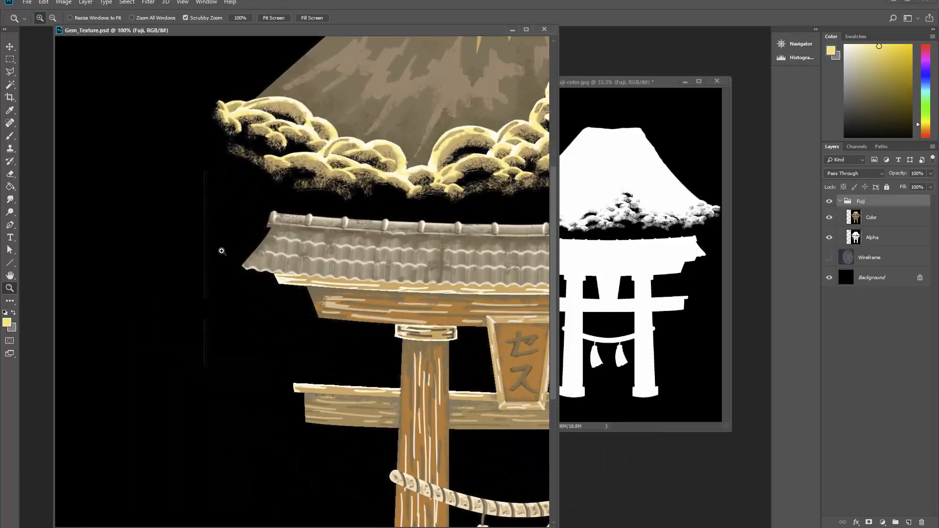
left_click(864, 221)
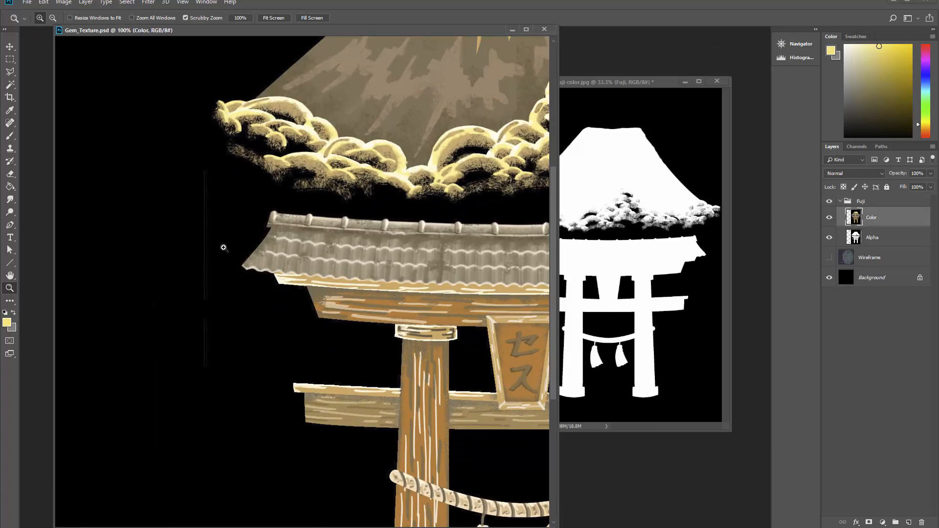
key("m")
left_click_drag(210, 162, 153, 377)
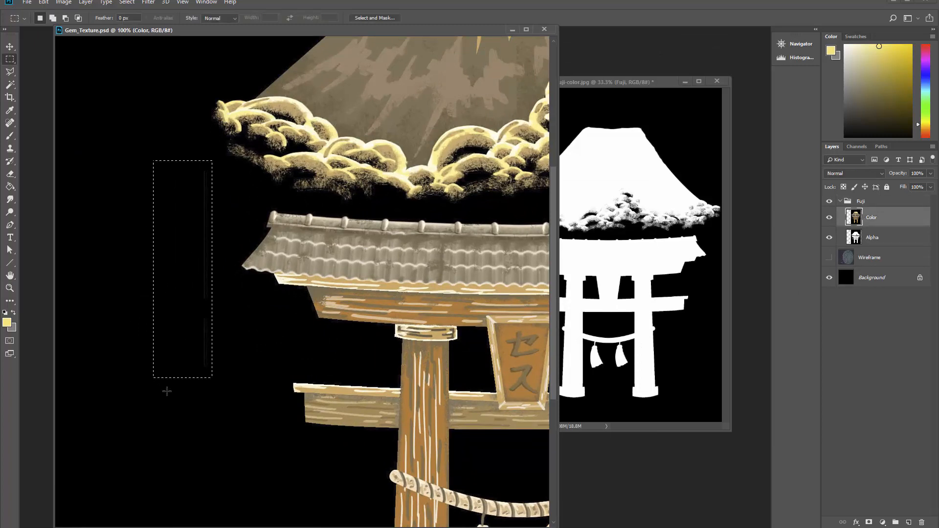
key("ctrl+x")
key("space")
left_click_drag(362, 327, 157, 318)
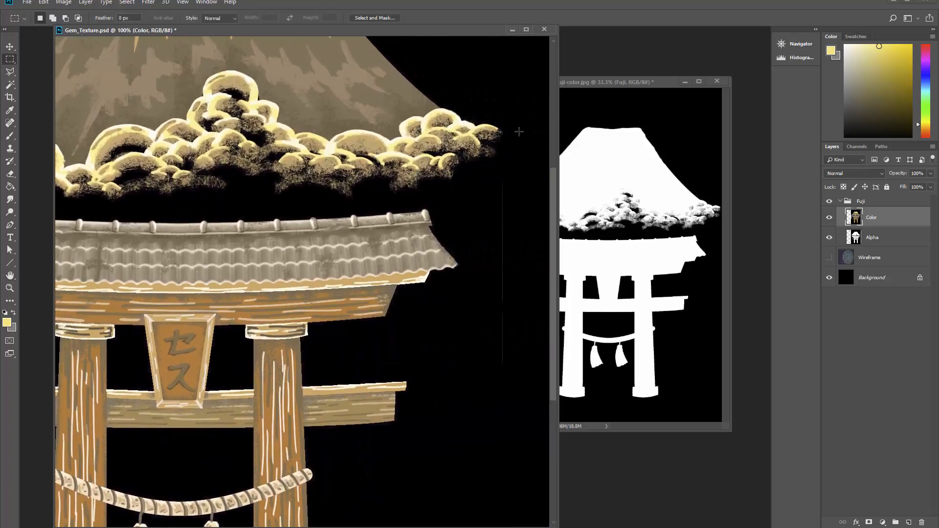
left_click_drag(503, 166, 489, 398)
key("ctrl+x")
- Hide the Color layer and examine the Alpha layer's black-and-white cloud and roof edges up close
left_click(828, 220)
left_click(829, 220)
key("z")
left_click(428, 304, "alt")
left_click(493, 179)
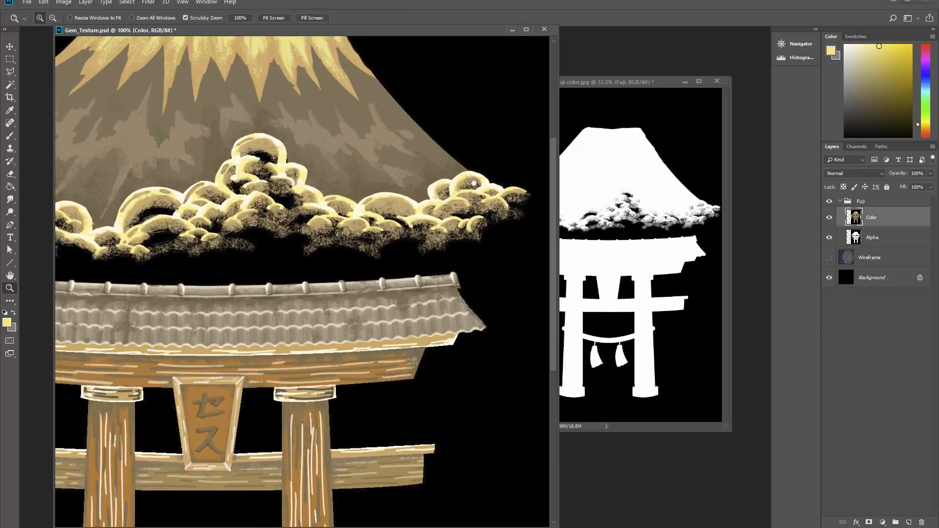
left_click_drag(468, 179, 458, 227)
left_click(829, 221)
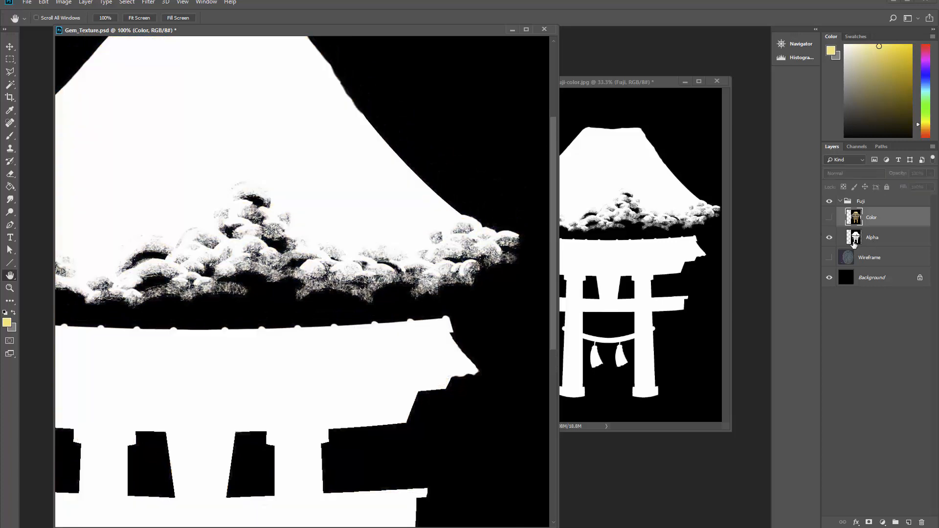
key("z")
left_click(477, 278)
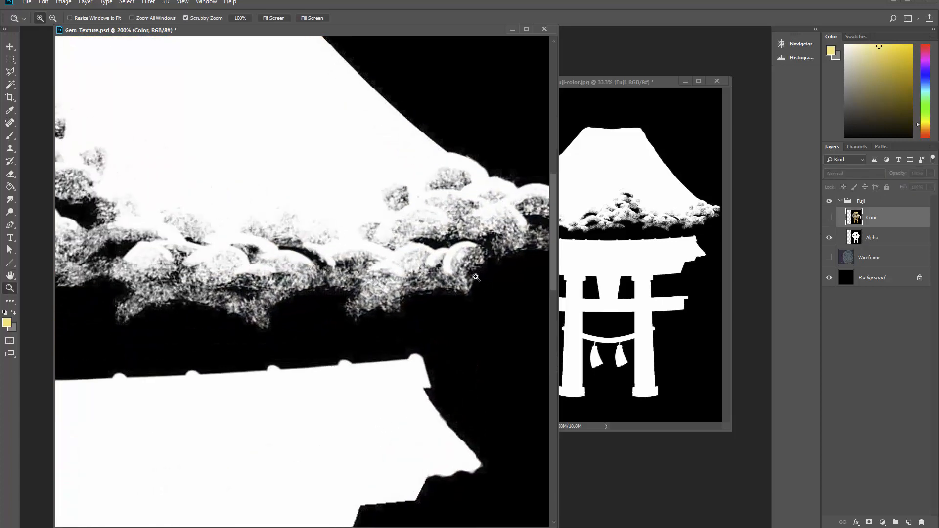
left_click_drag(451, 302, 427, 150)
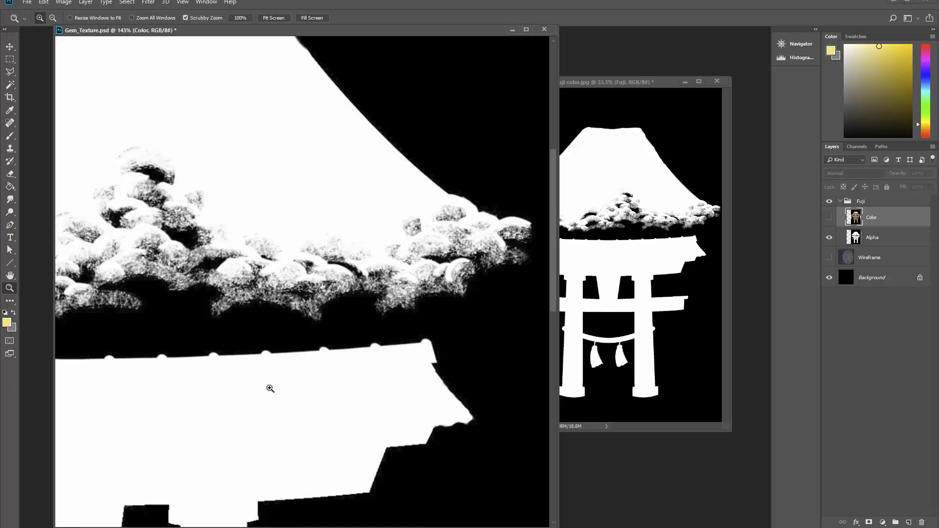
- Examine the worn Mt. Fuji painting on the gem in Amulet_Render_B.jpg at 200%, and return to Painted_Gold_MtFuji.psd
left_click(207, 2)
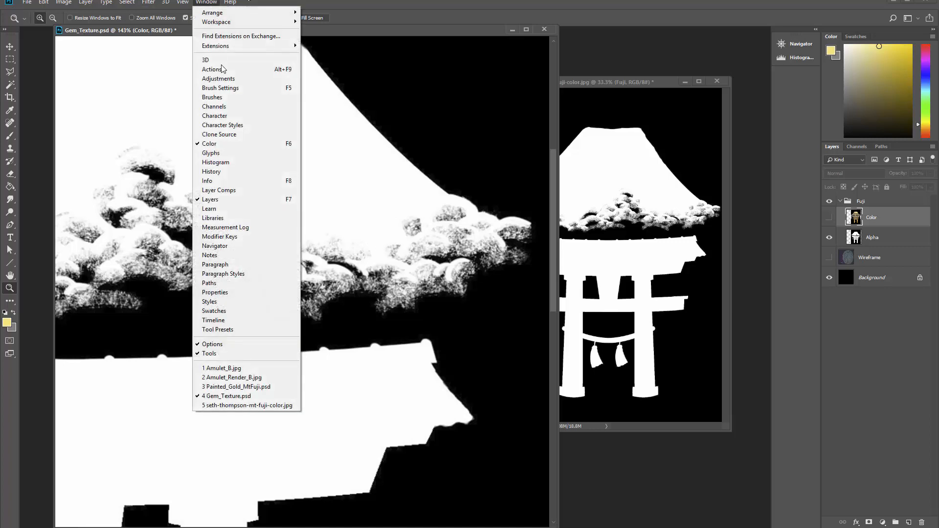
left_click(251, 376)
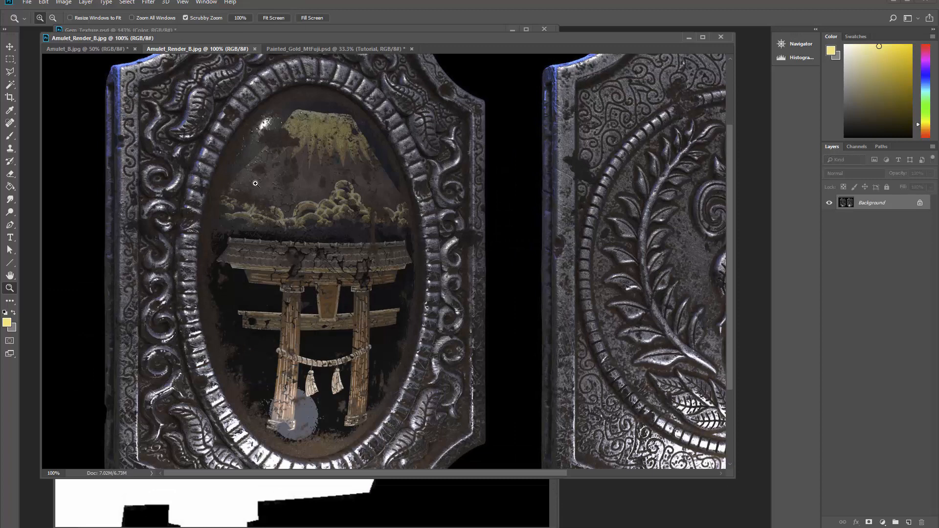
left_click(255, 183)
key("h")
left_click_drag(314, 150, 308, 232)
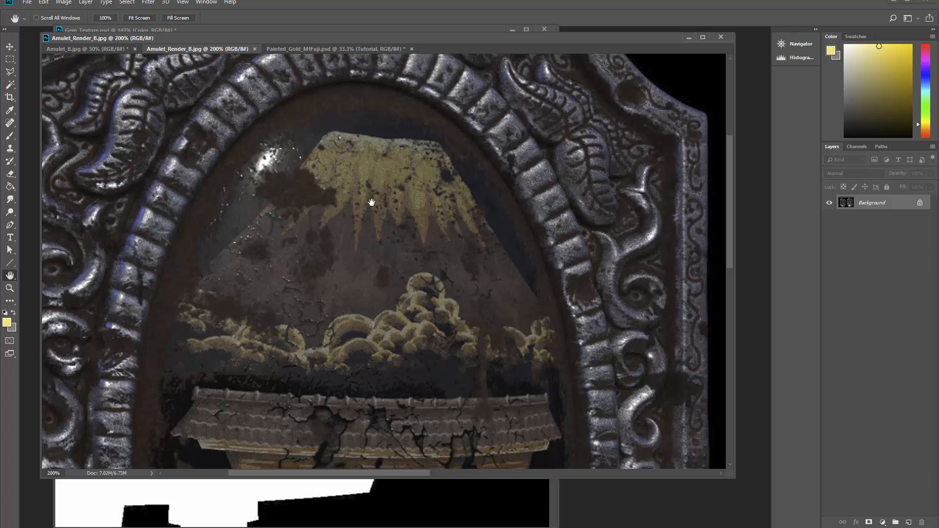
left_click_drag(387, 210, 386, 175)
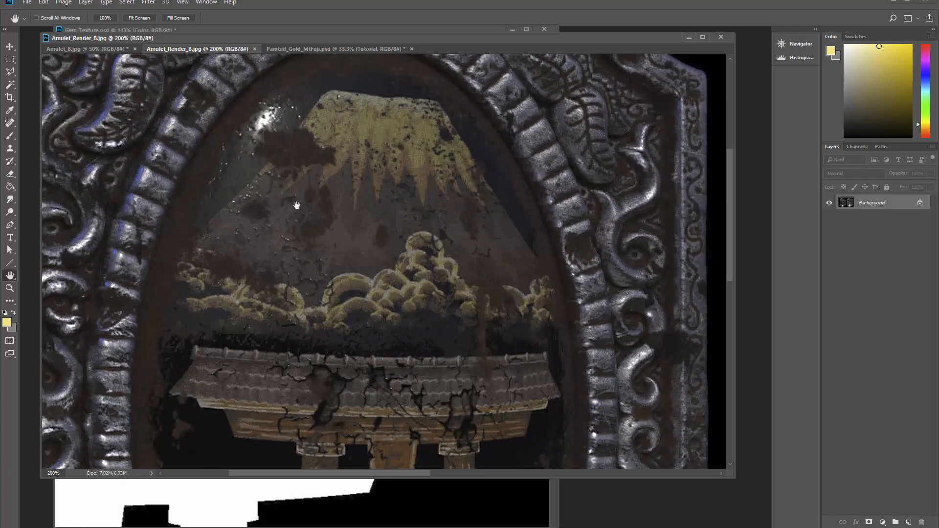
left_click(336, 51)
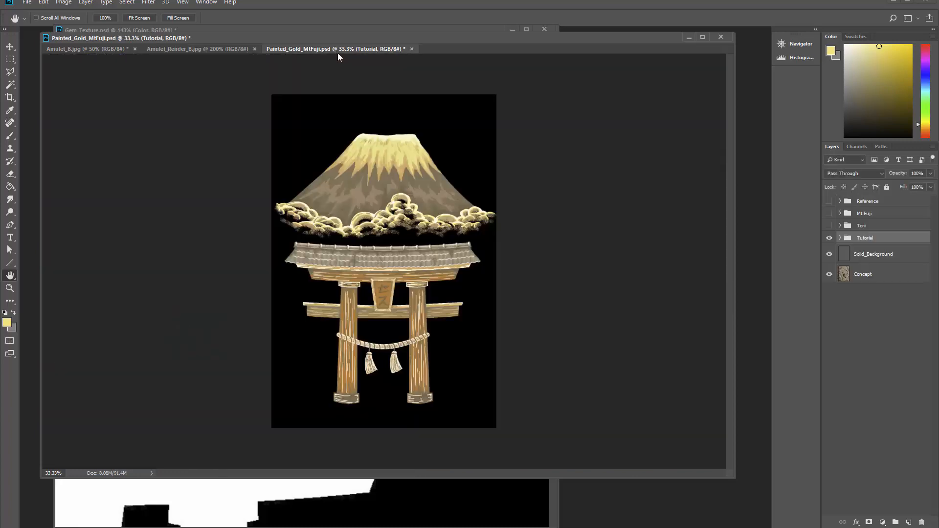
- Minimize Painted_Gold_MtFuji.psd and show the Color layer of Gem_Texture.psd again with the whole artwork in view
left_click(688, 39)
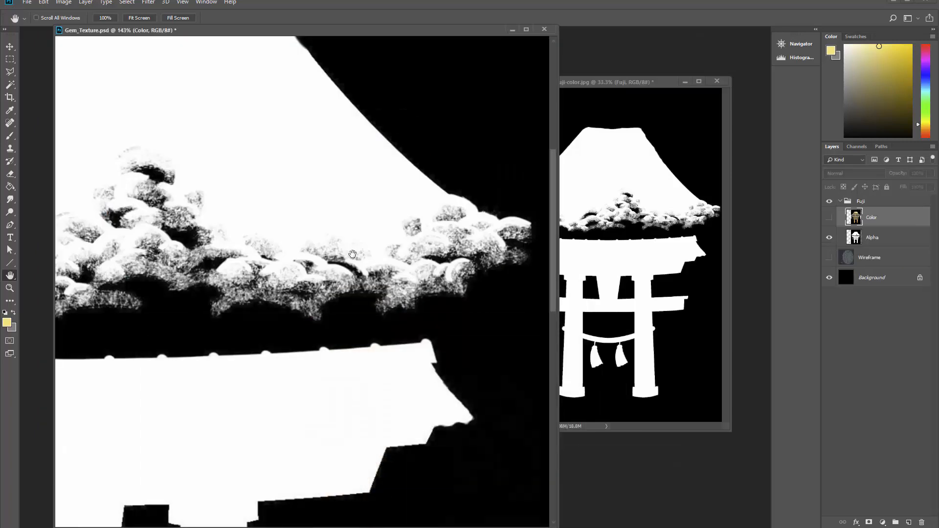
left_click(360, 272, "alt")
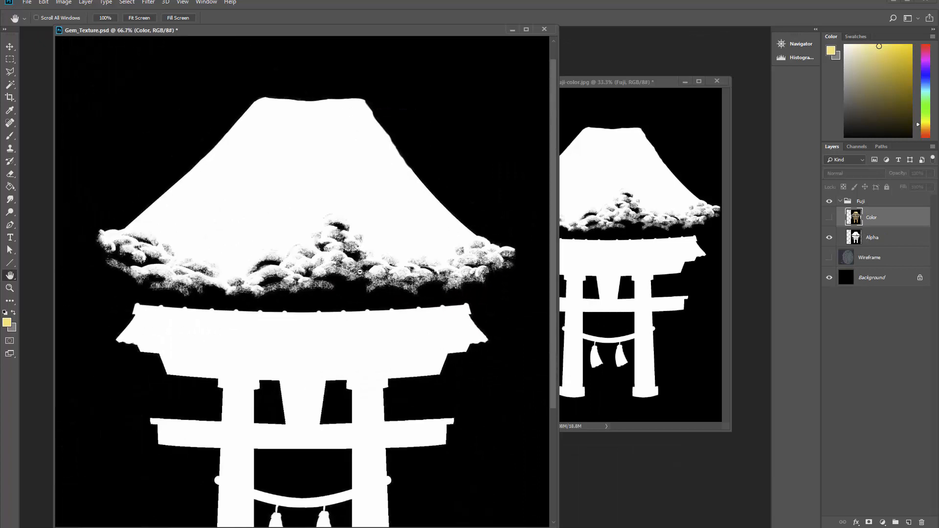
left_click(360, 272, "alt")
left_click(360, 272, "alt")
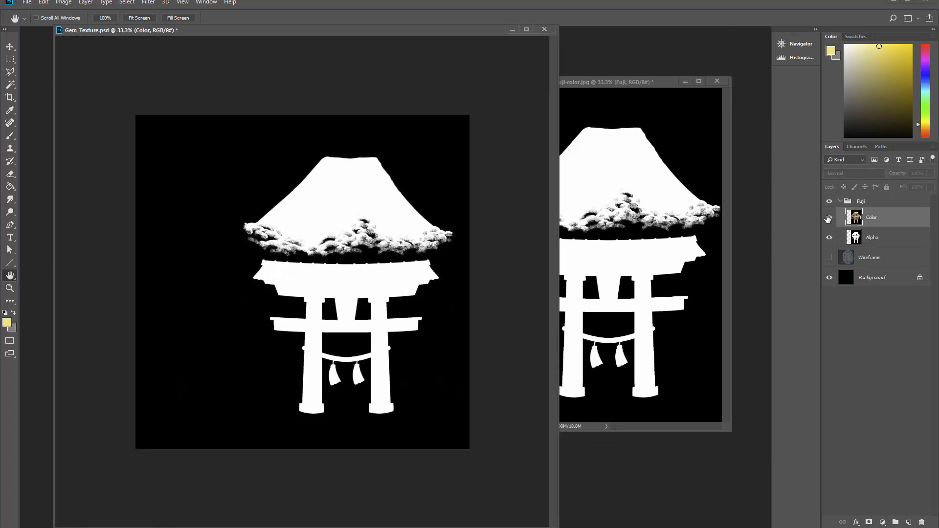
left_click(828, 218)
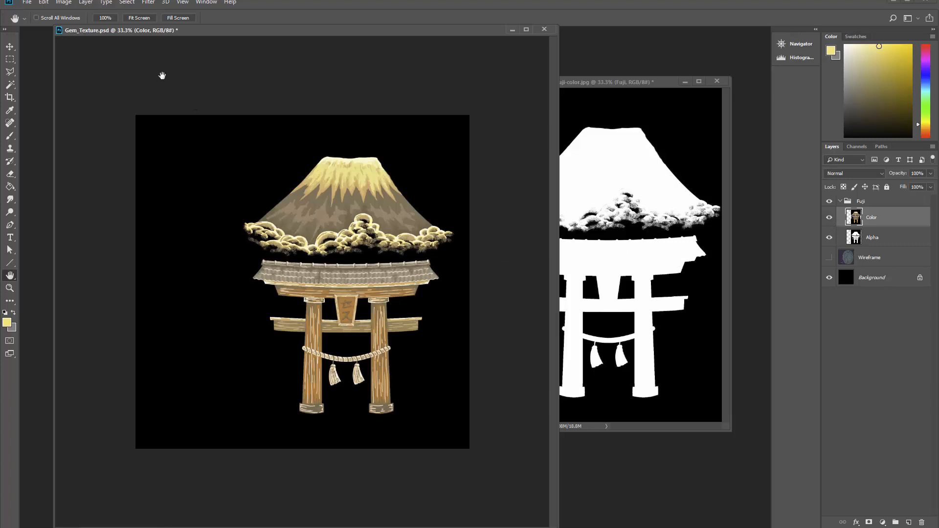
key("z")
left_click_drag(359, 254, 545, 277)
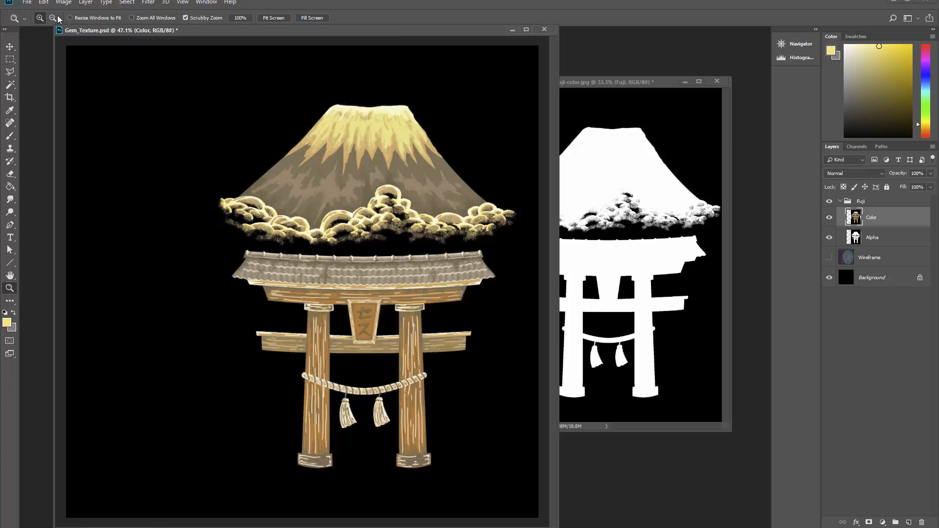
- Try flipping the whole Gem_Texture.psd canvas vertically and undo the flip
left_click(64, 2)
mouse_move(73, 28)
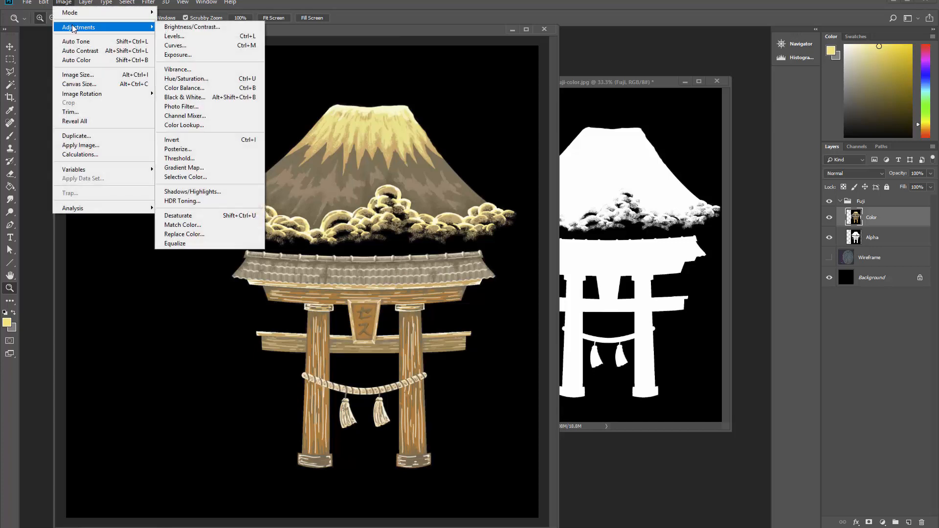
mouse_move(81, 94)
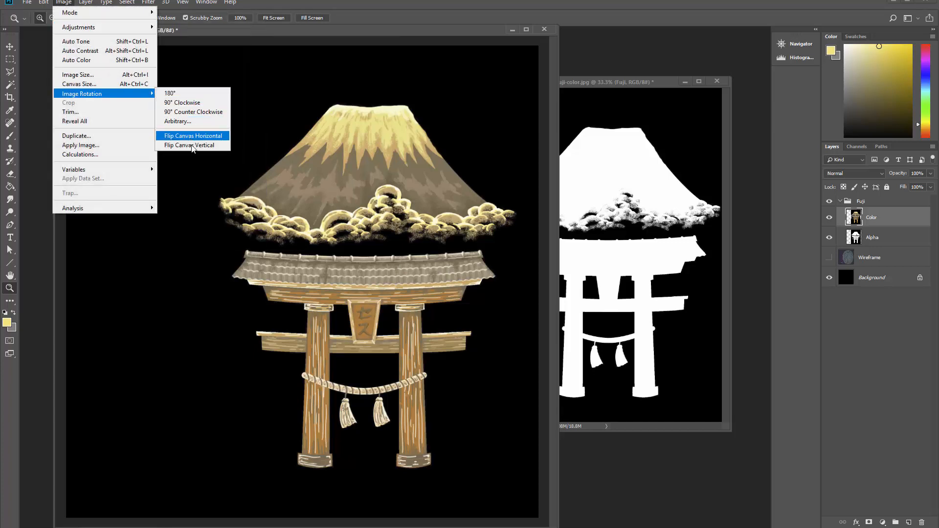
left_click(191, 146)
key("ctrl+z")
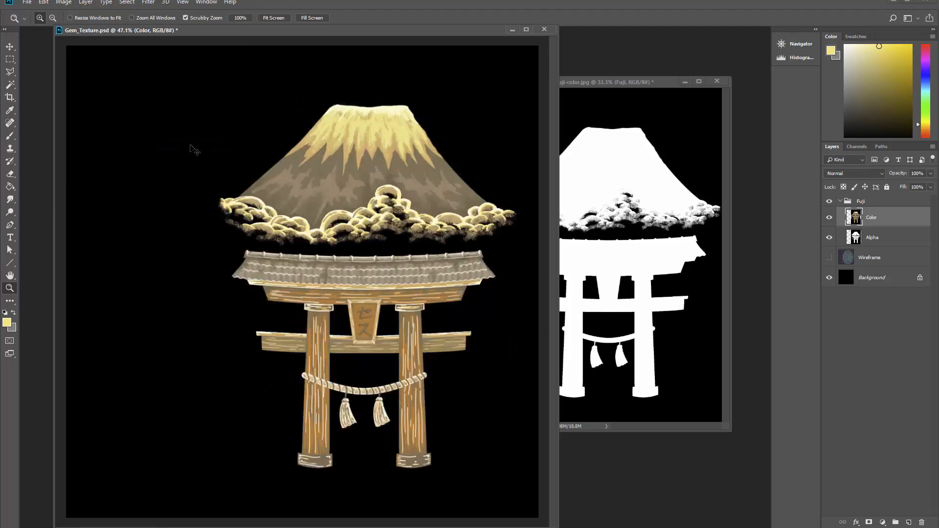
- Flip the whole Gem_Texture.psd canvas horizontally
left_click(67, 4)
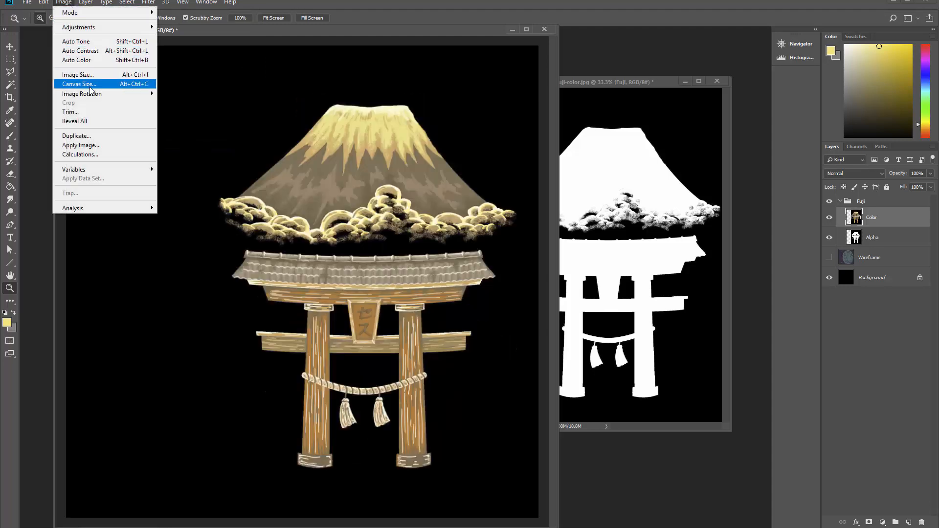
mouse_move(96, 94)
left_click(182, 135)
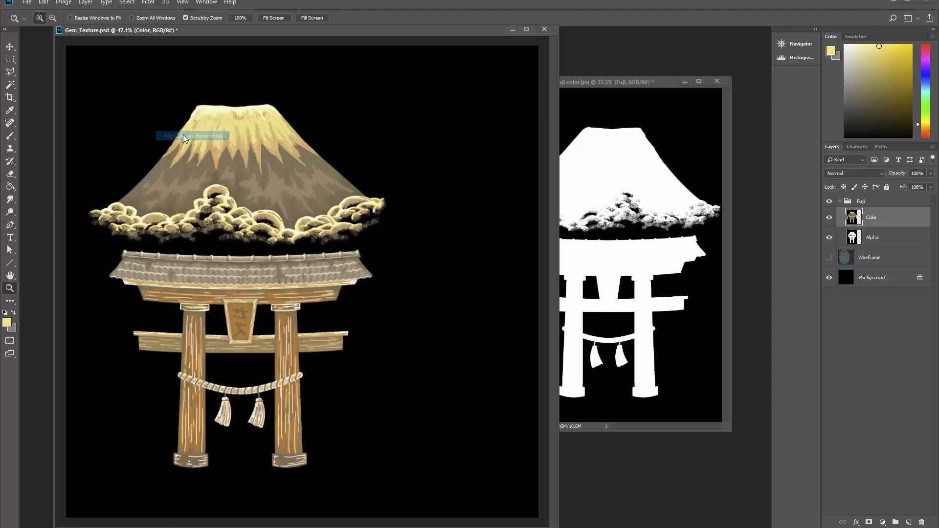
- Save a JPEG copy of the color artwork as Gem_Fuji_Color in the Images_TextureMaps_PSDs folder
left_click(27, 3)
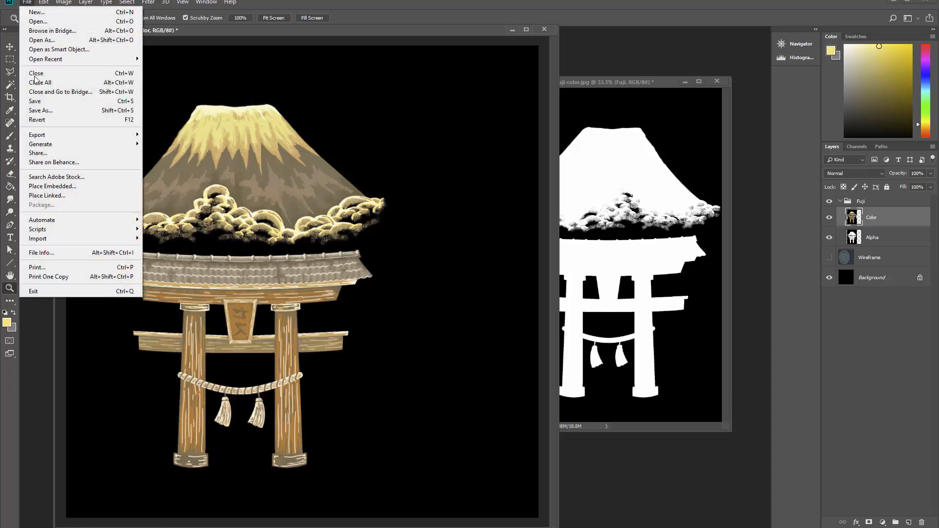
left_click(43, 110)
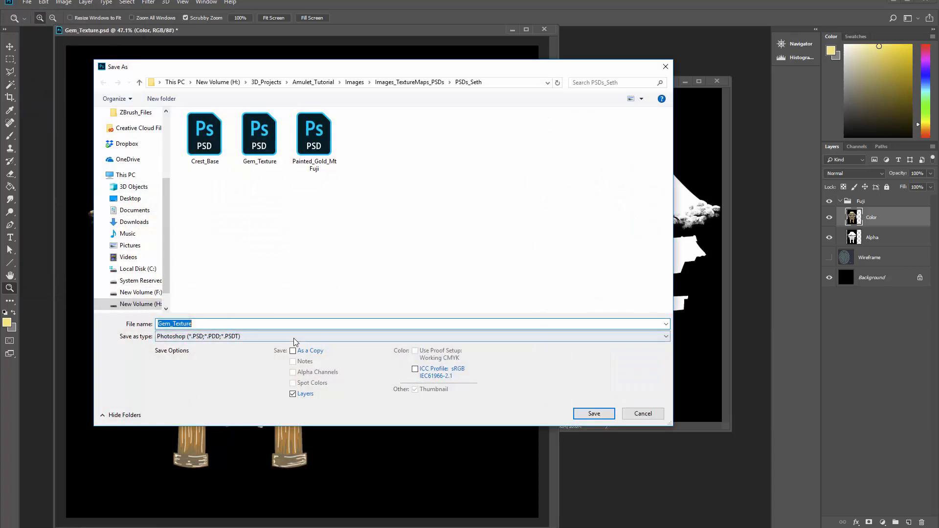
left_click(293, 337)
left_click(264, 412)
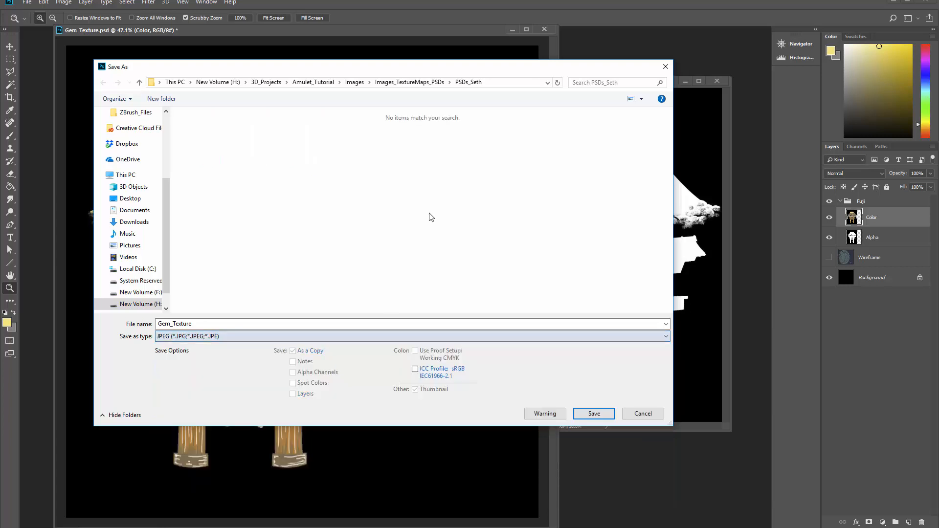
left_click(434, 82)
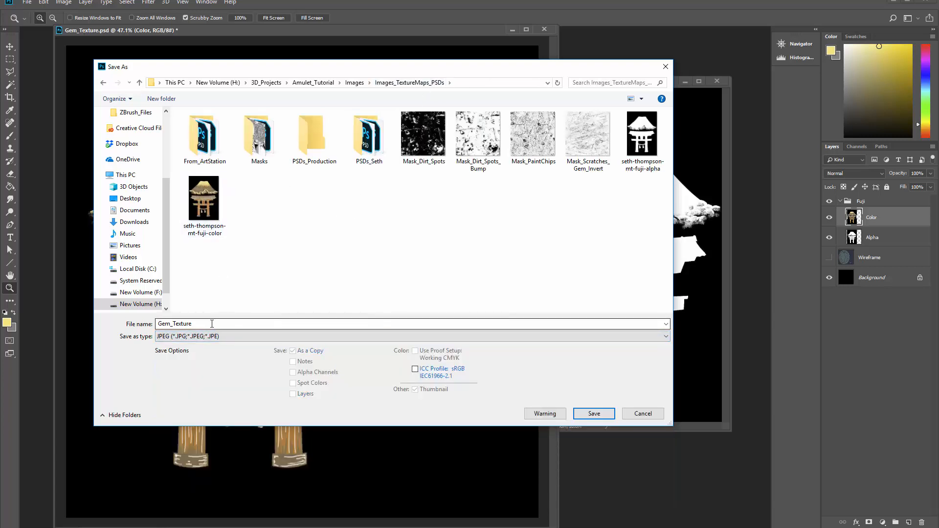
double_click(189, 325)
left_click(201, 325)
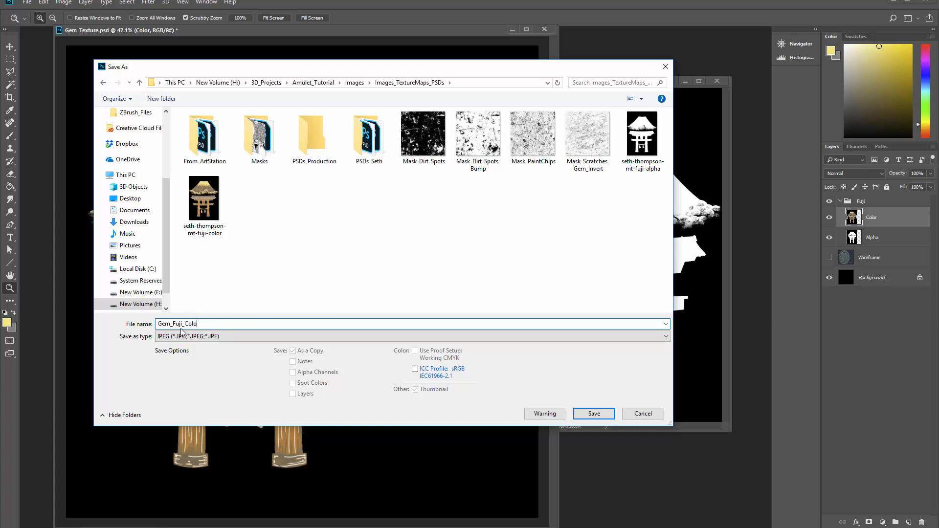
left_click(594, 413)
left_click(466, 95)
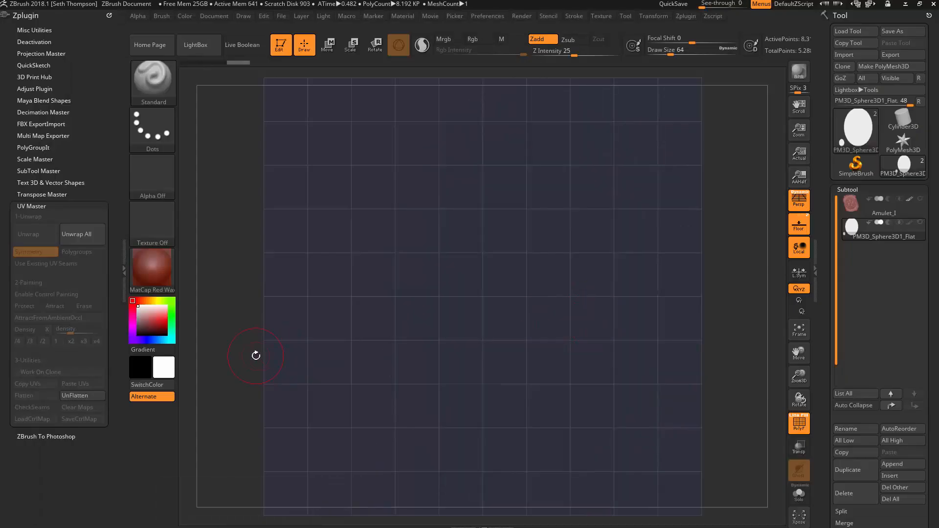
- Switch to ZBrush, unflatten the gem with UV Master, and show the Amulet_I subtool around it
left_click(92, 397)
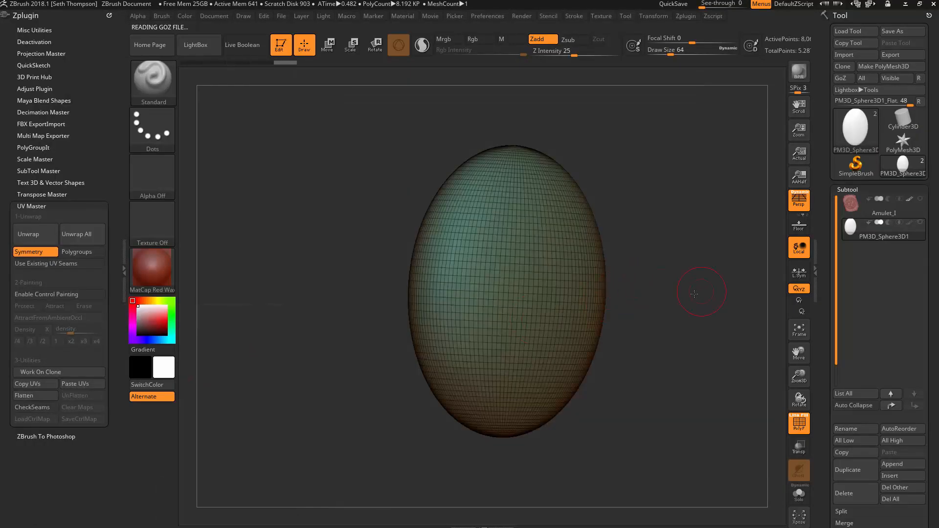
left_click_drag(693, 293, 692, 273)
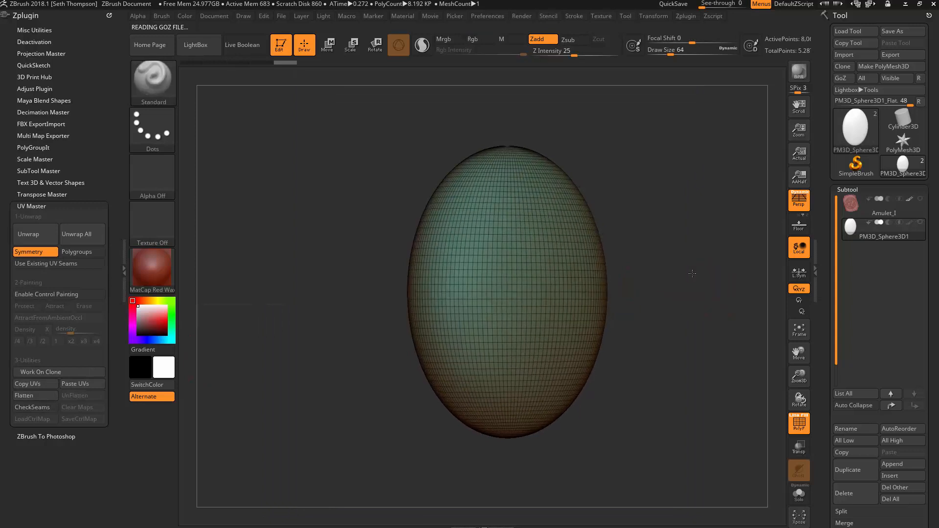
left_click(918, 201)
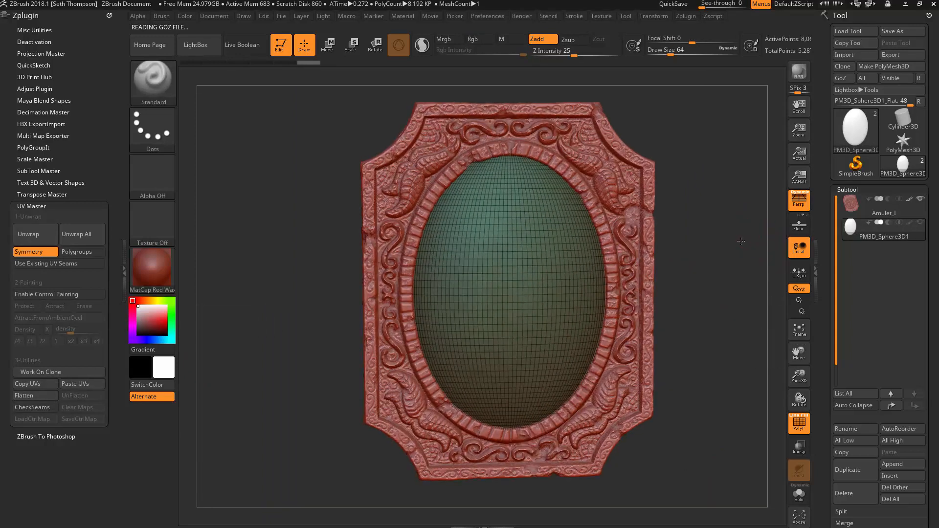
mouse_move(712, 205)
left_mouse_down()
mouse_move(661, 215)
mouse_move(682, 219)
left_mouse_up()
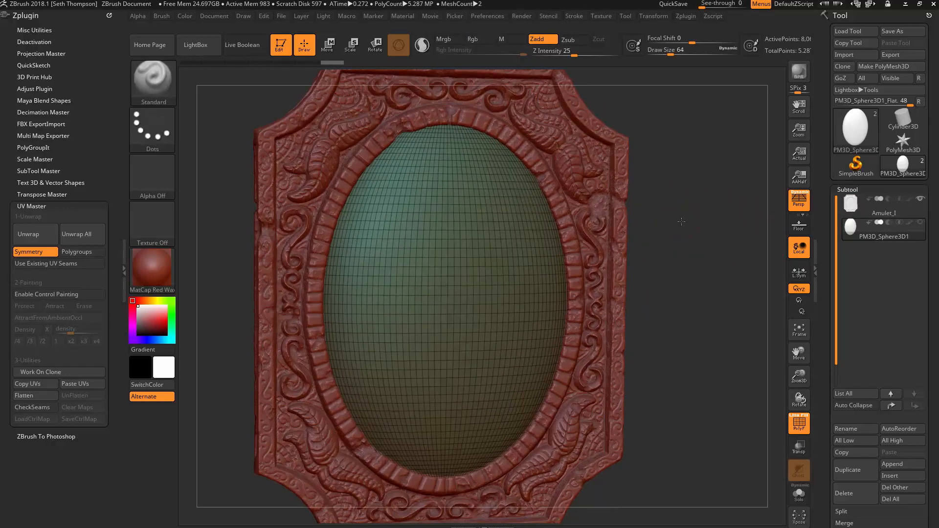
- Collapse the tray holding the Zplugin palette and turn off the polyframe lines on the model
left_click(123, 271)
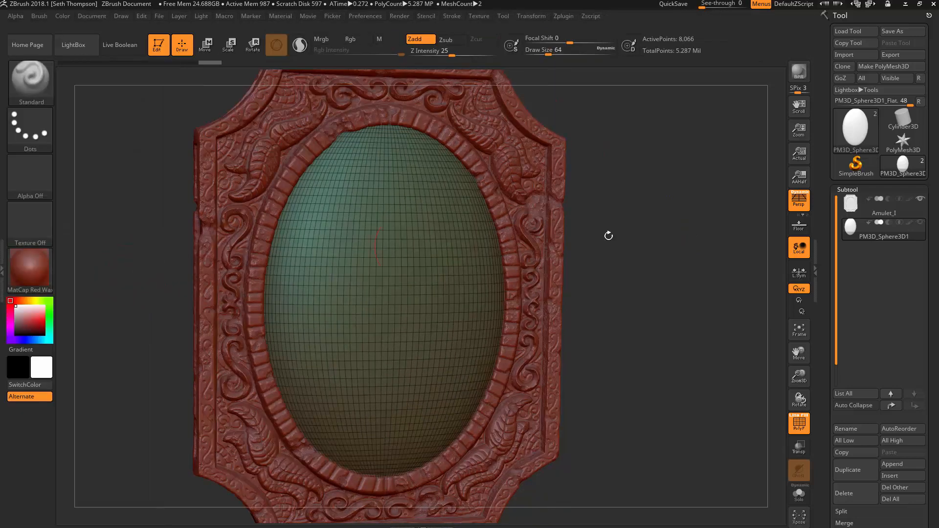
left_click_drag(619, 243, 614, 242)
key("shift+f")
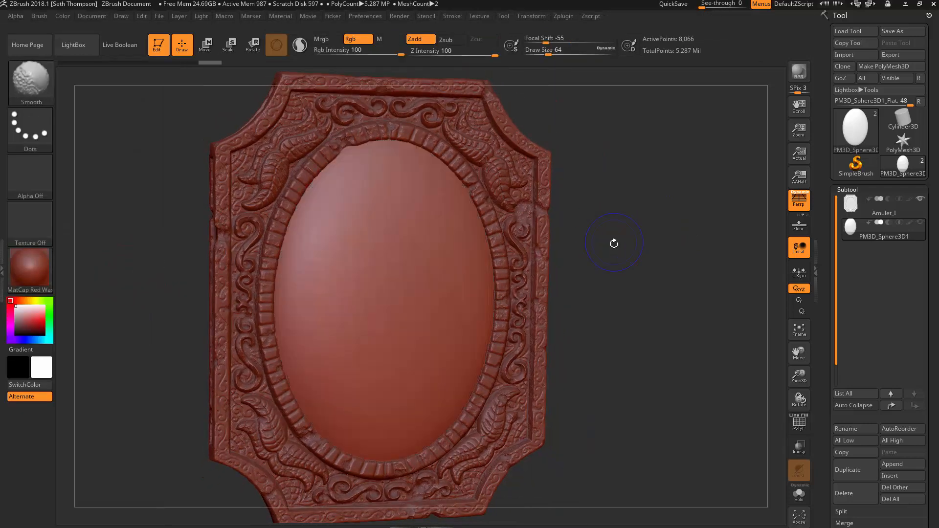
mouse_move(596, 280)
left_mouse_down()
mouse_move(595, 272)
mouse_move(609, 270)
left_mouse_up()
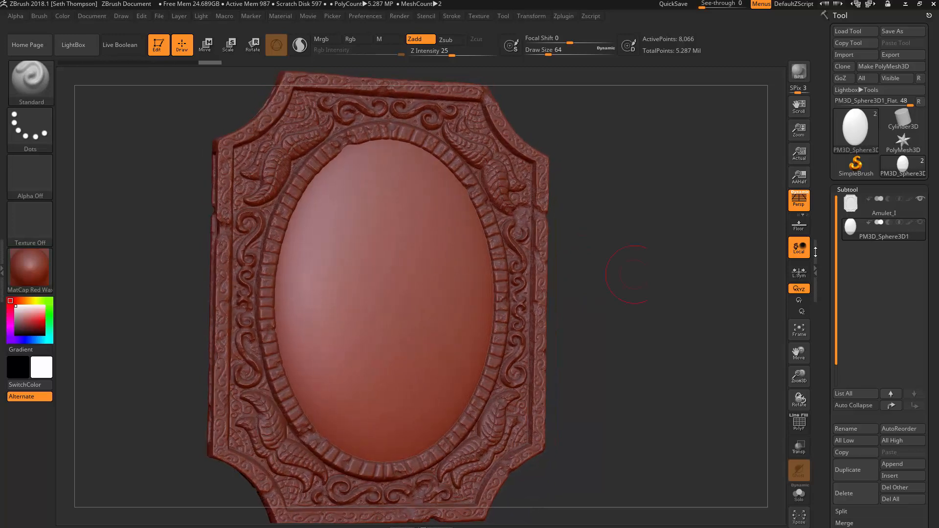
- Import Gem_Fuji_Color from Images_TextureMaps_PSDs and apply it as the gem subtool's texture map
left_click(852, 190)
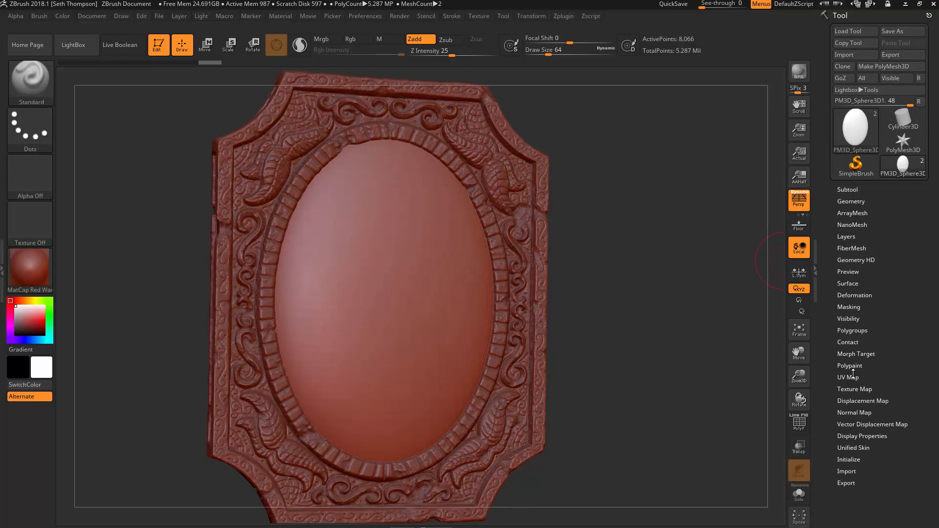
left_click(855, 390)
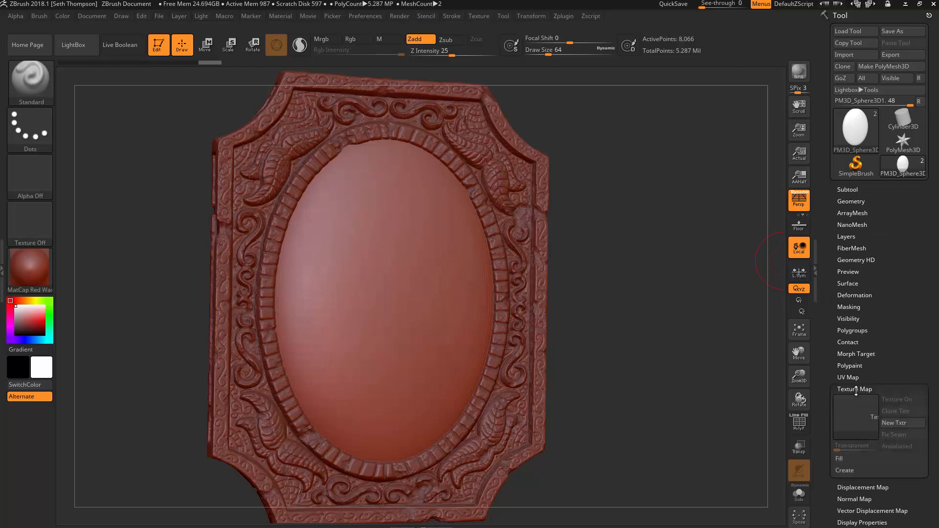
left_click(854, 421)
left_click(423, 509)
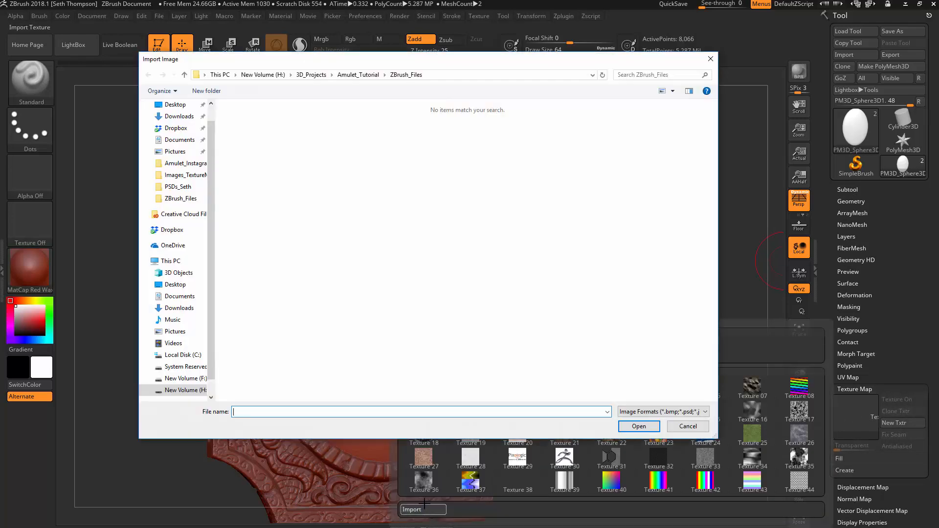
left_click(350, 75)
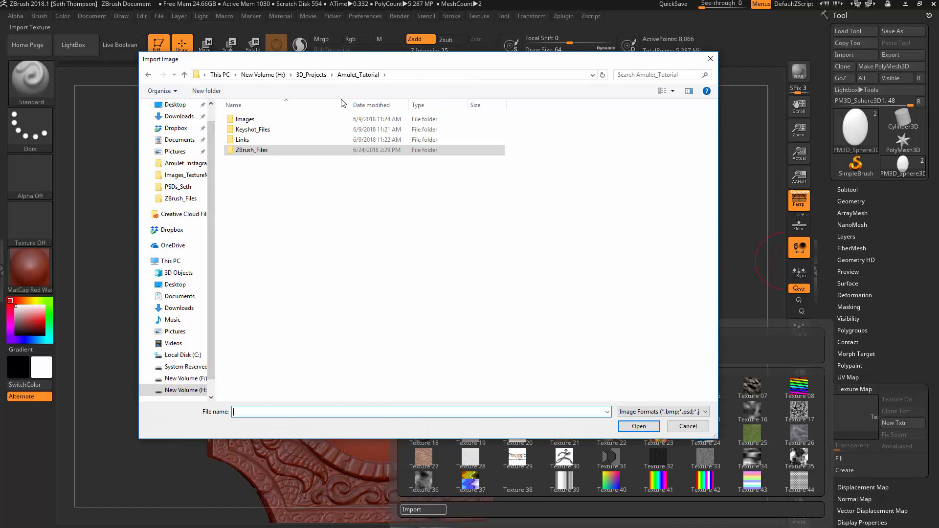
left_click(255, 121)
double_click(256, 121)
double_click(264, 149)
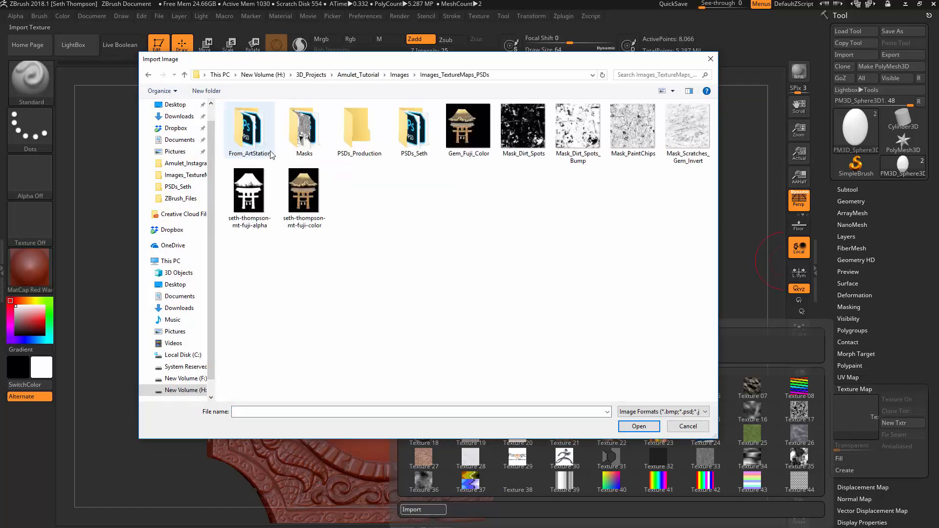
left_click(462, 141)
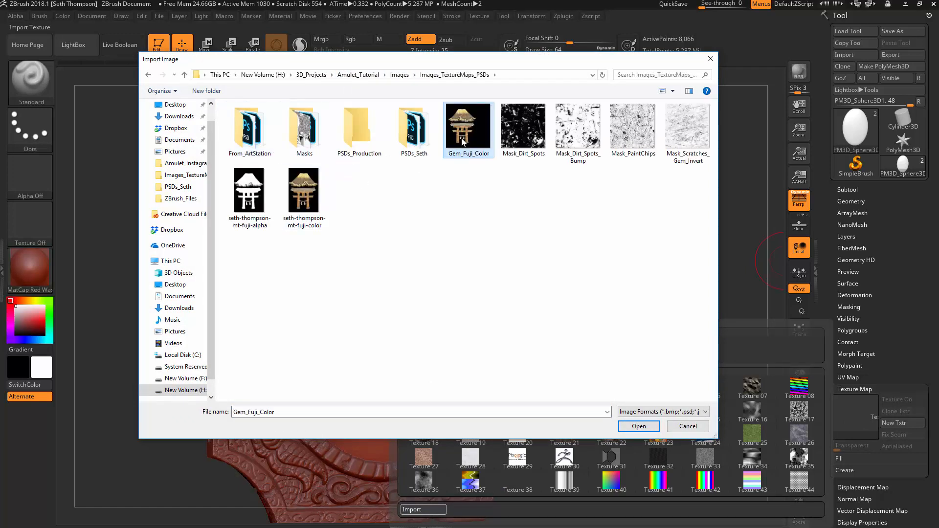
left_click(639, 426)
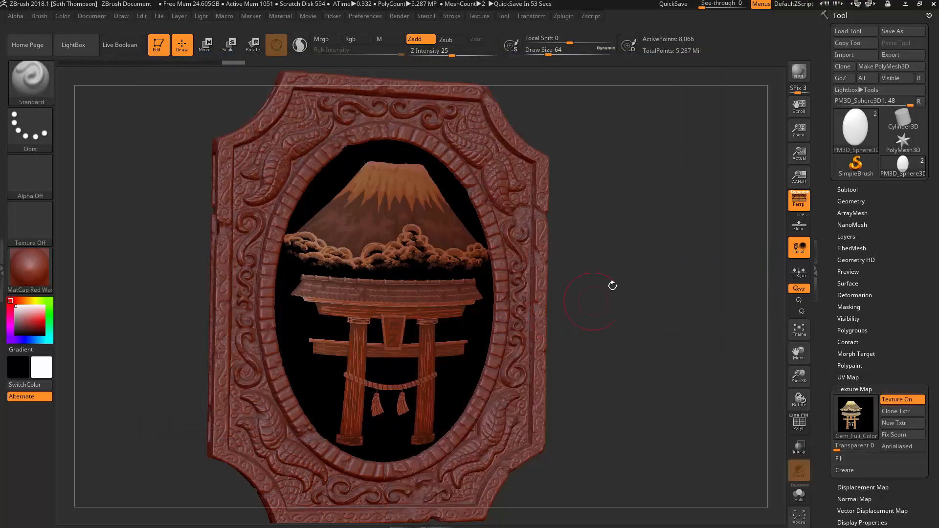
- Frame the gem and examine the placement of the Mt. Fuji texture within the amulet frame from several angles
key("f")
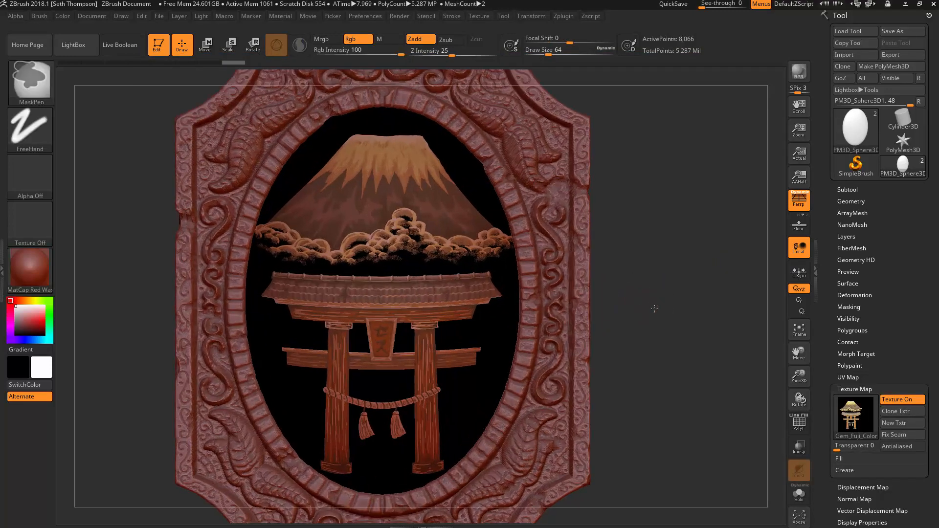
mouse_move(664, 309)
left_mouse_down()
mouse_move(631, 314)
mouse_move(650, 311)
left_mouse_up()
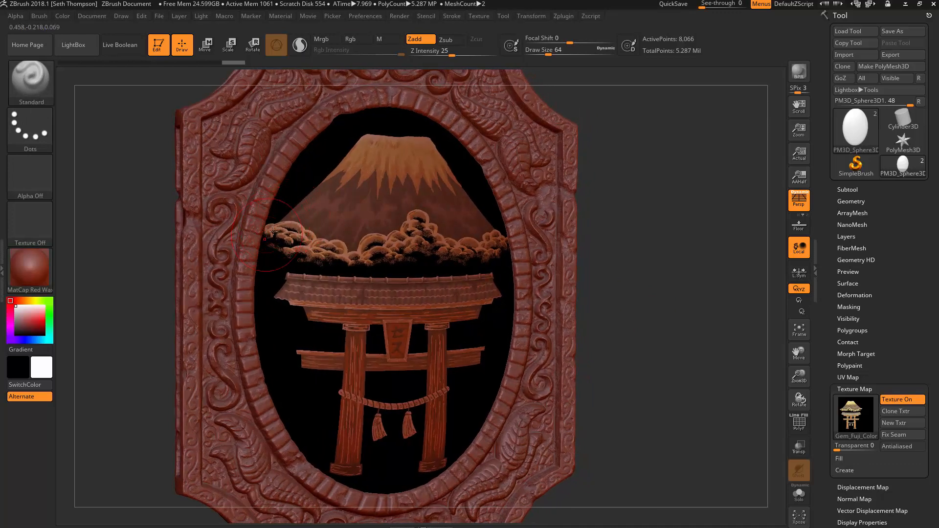
left_click_drag(626, 379, 617, 382)
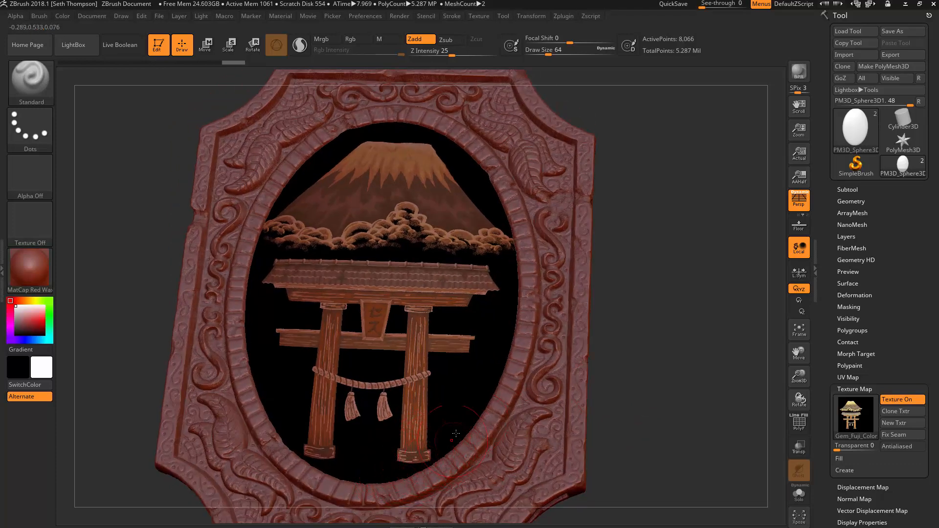
left_click_drag(639, 237, 652, 268)
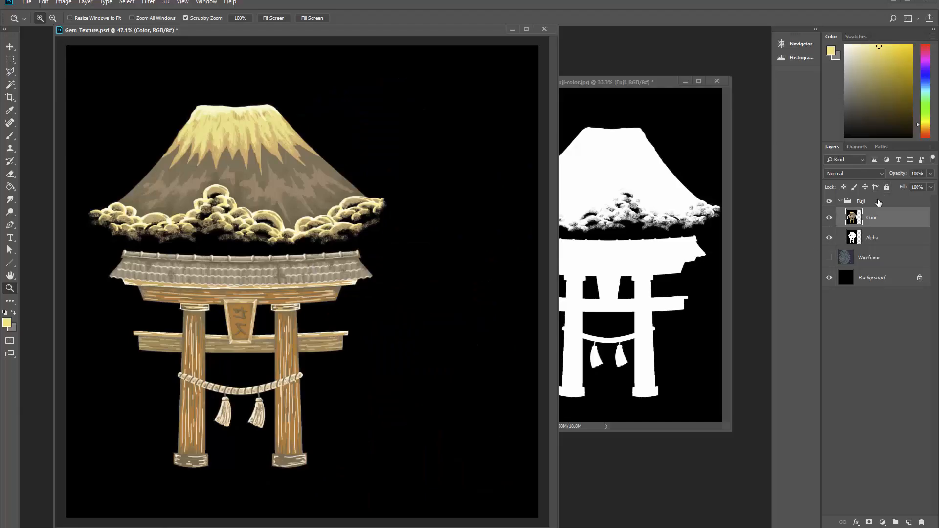
- Lower the Fuji group's opacity to 65% and show the Wireframe layer beneath it
left_click(878, 201)
left_click(930, 173)
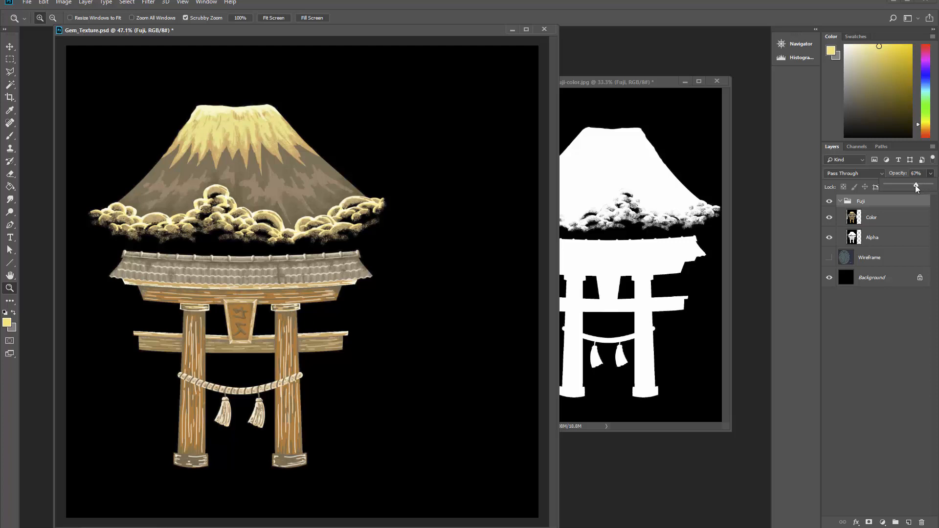
left_click_drag(916, 188, 915, 189)
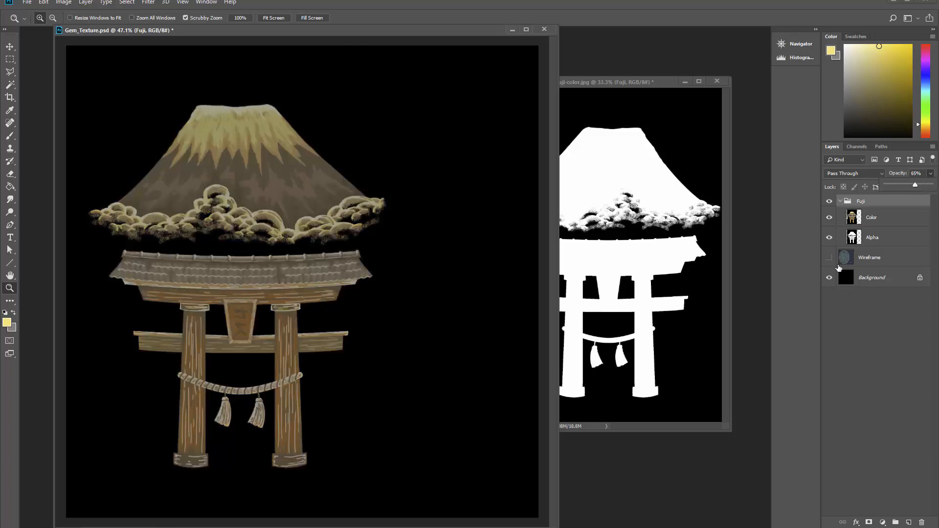
left_click(828, 257)
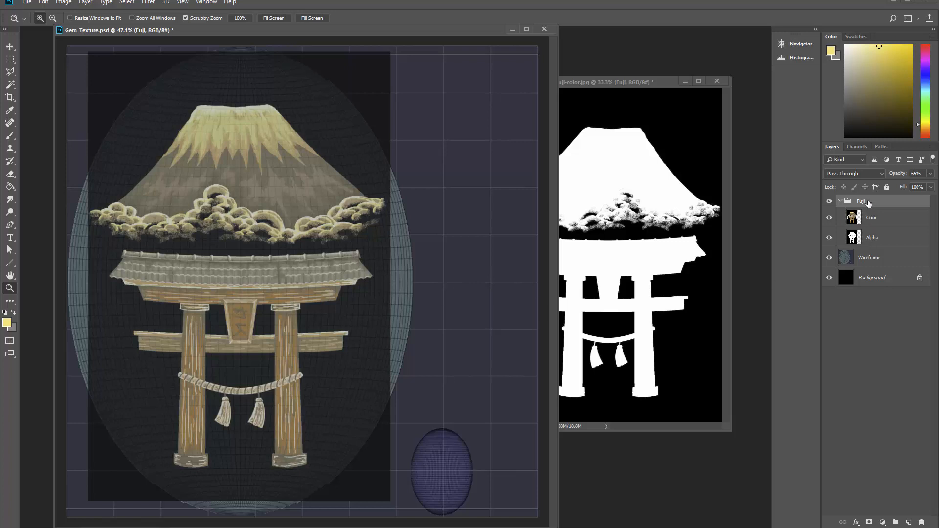
- Scale the Fuji group proportionally to about 95.5% and center it within the large oval of the UV wireframe
left_click(872, 217)
left_click(869, 203)
key("ctrl+t")
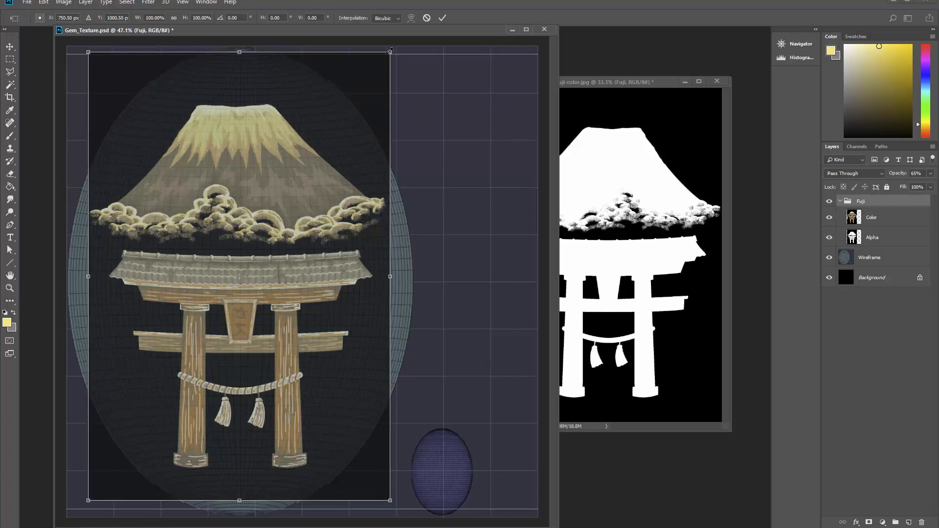
left_click_drag(385, 54, 385, 59)
left_click_drag(88, 500, 95, 490)
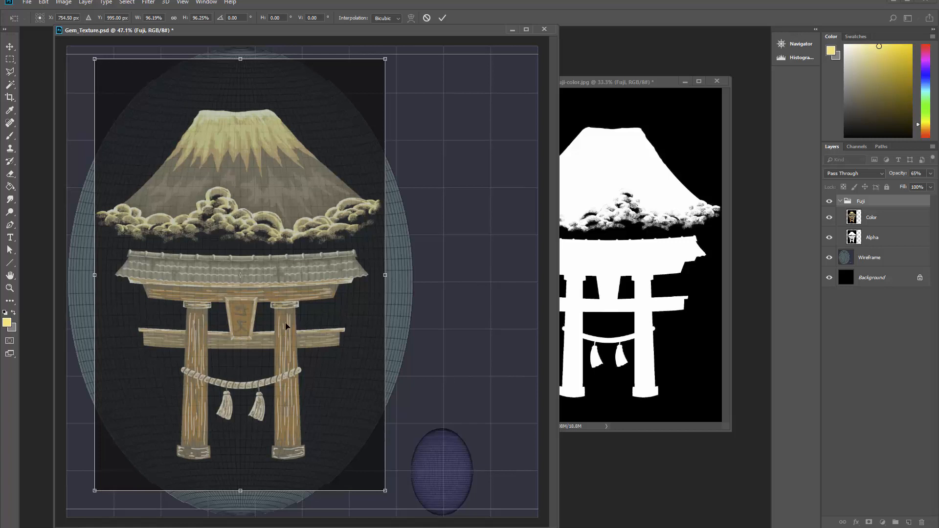
key("Right")
key("Right")
key("Right")
key("Right")
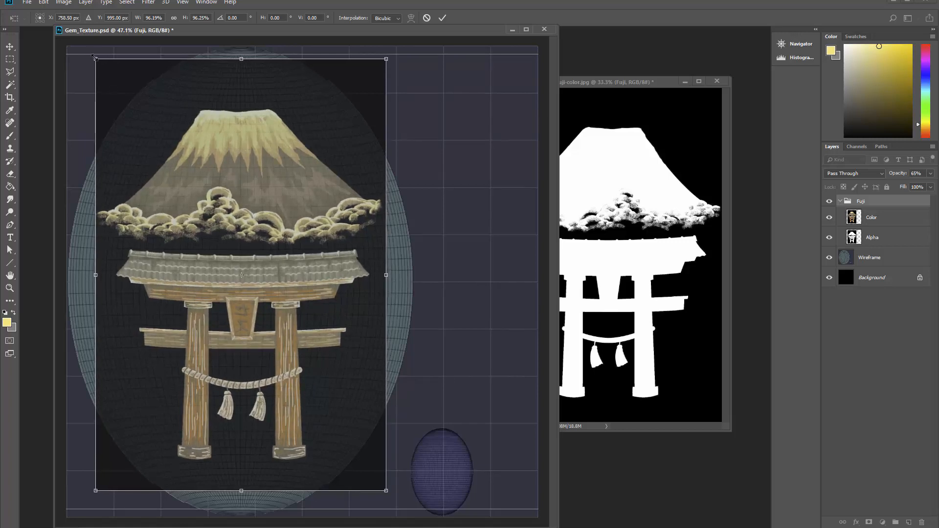
left_click_drag(94, 56, 97, 62)
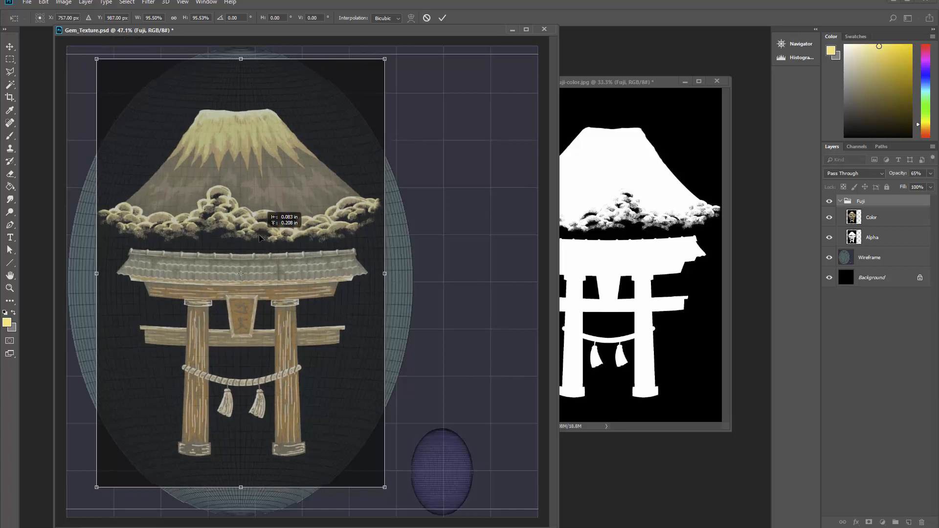
key("Return")
- Restore the Fuji group's opacity to 100% and hide the Wireframe layer
key("z")
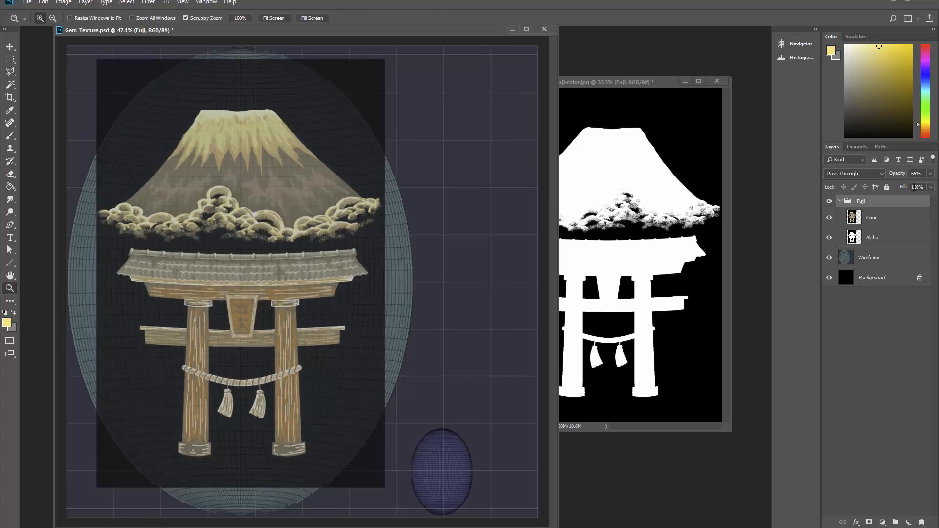
left_click(931, 174)
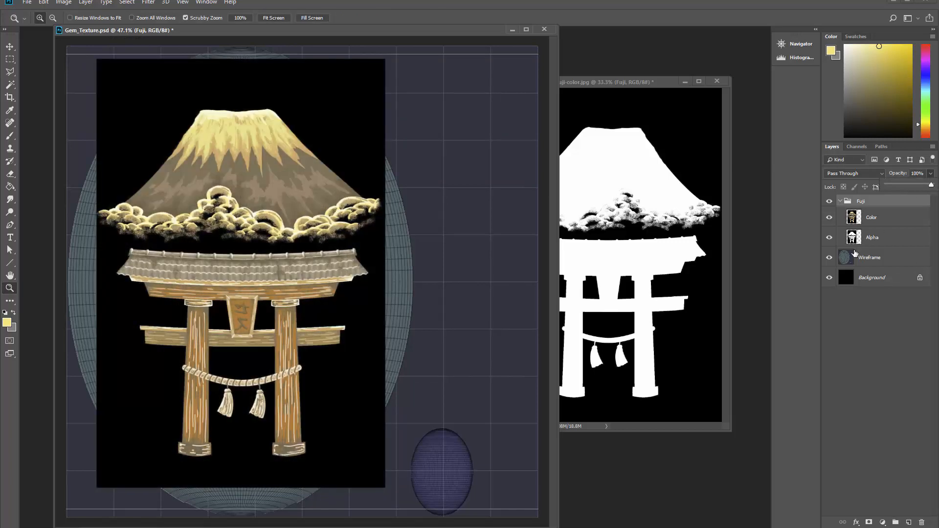
left_click(828, 258)
- Save the texture as a JPEG in Images_TextureMaps_PSDs, replacing the existing Gem_Fuji_Color file
left_click(28, 3)
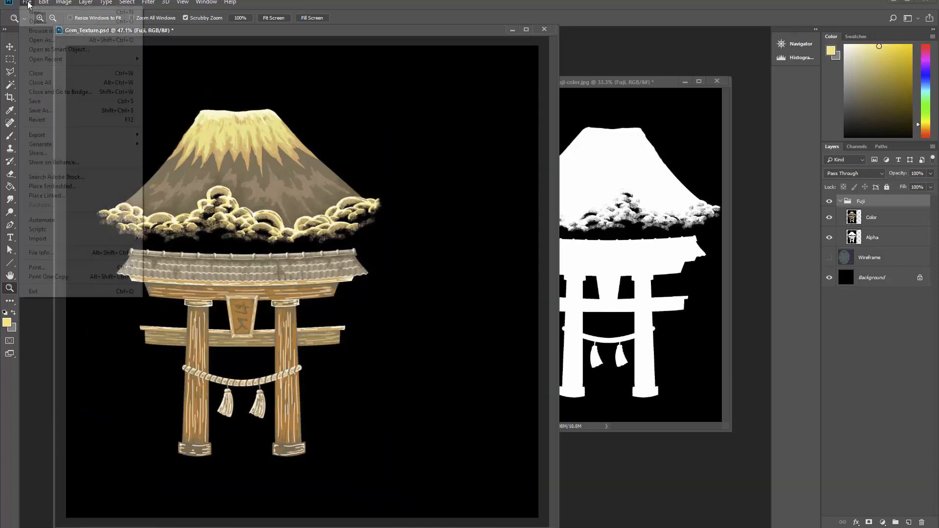
left_click(49, 108)
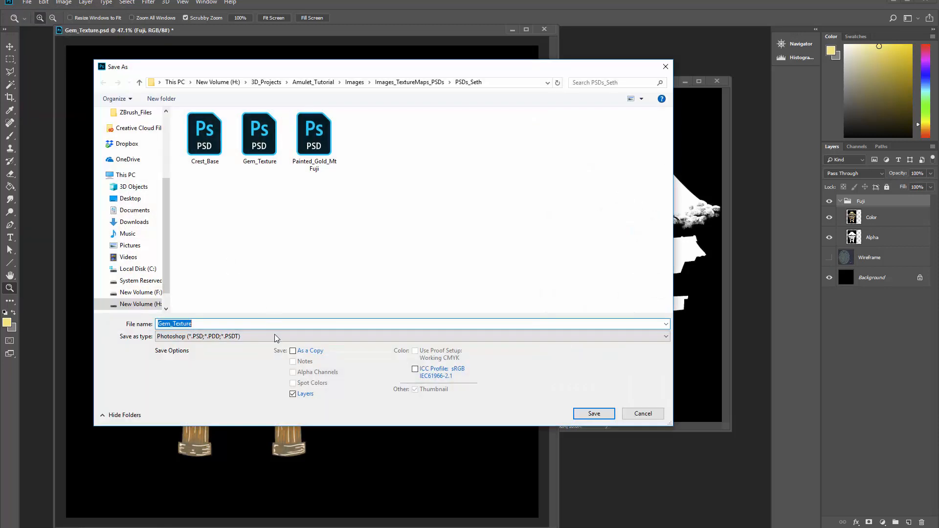
left_click(276, 337)
left_click(245, 412)
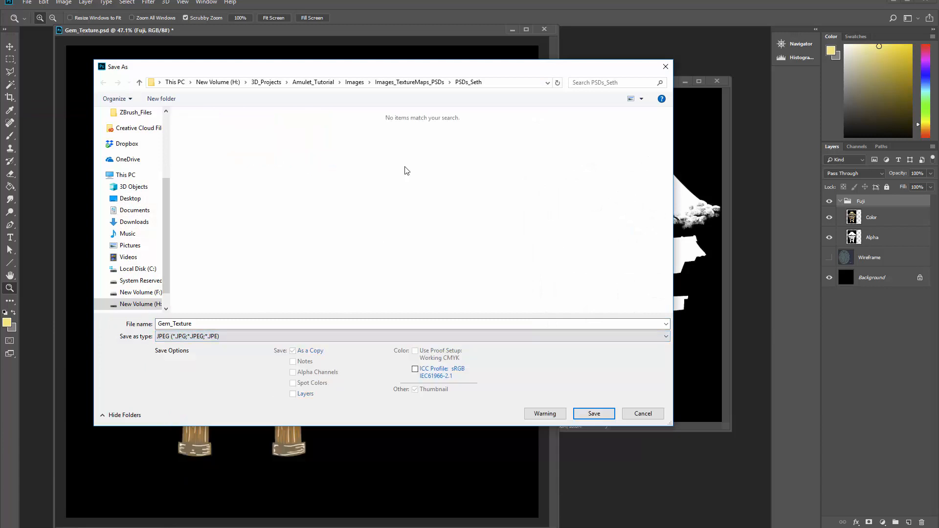
left_click(422, 83)
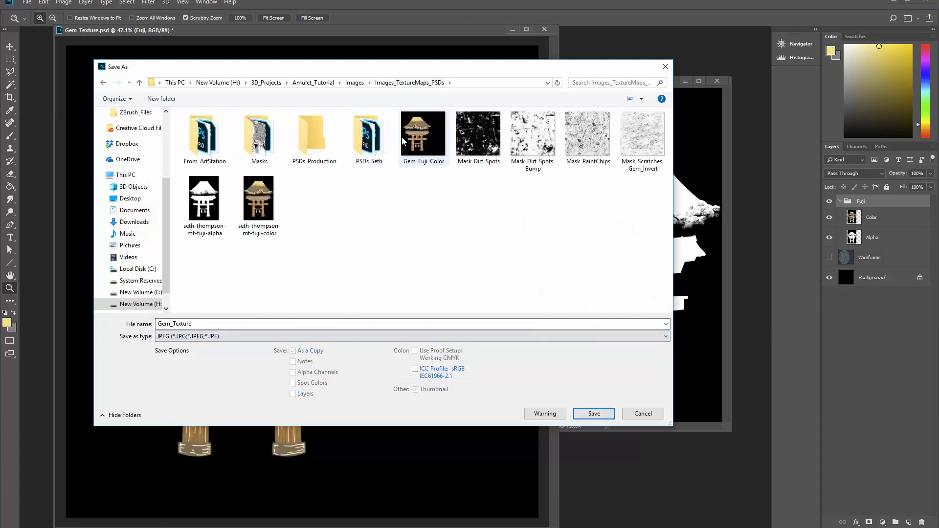
left_click(423, 136)
left_click(586, 414)
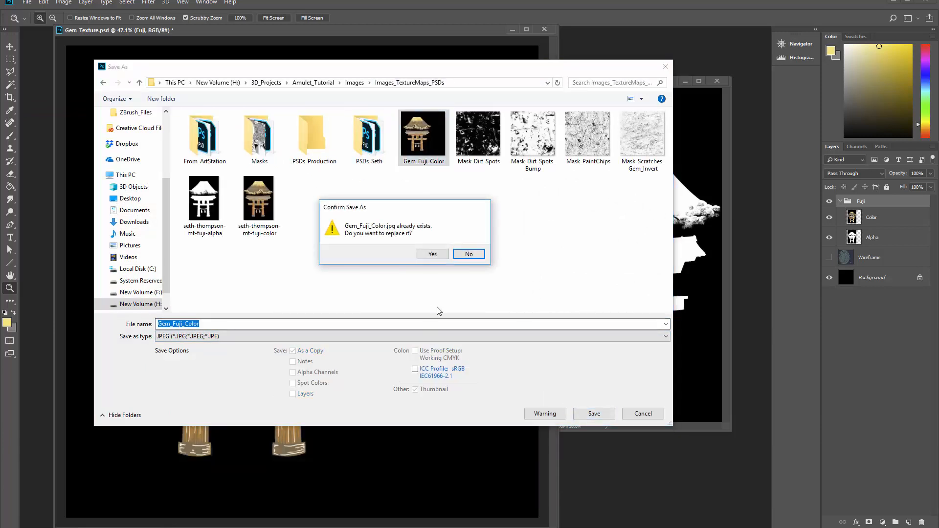
left_click(430, 255)
left_click(466, 94)
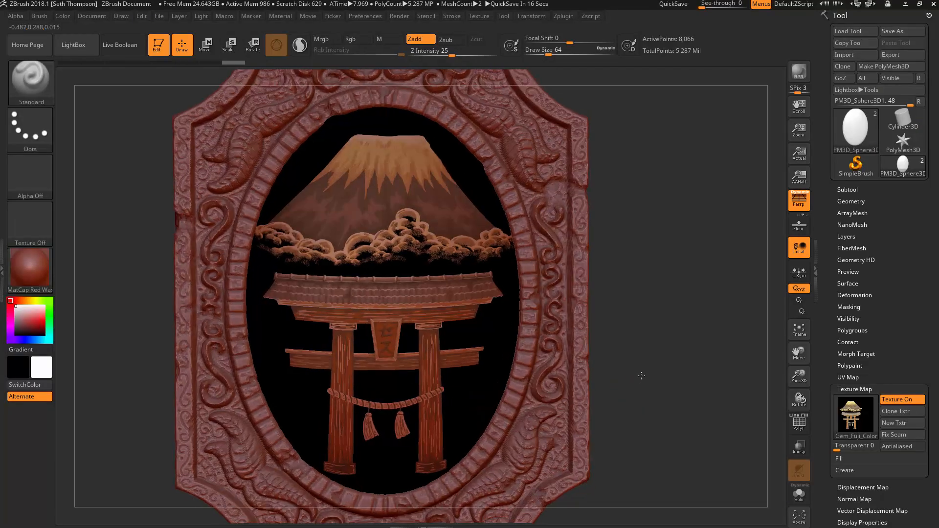
- In ZBrush, import the updated Gem_Fuji_Color from Images_TextureMaps_PSDs as the gem's texture map
left_click(856, 415)
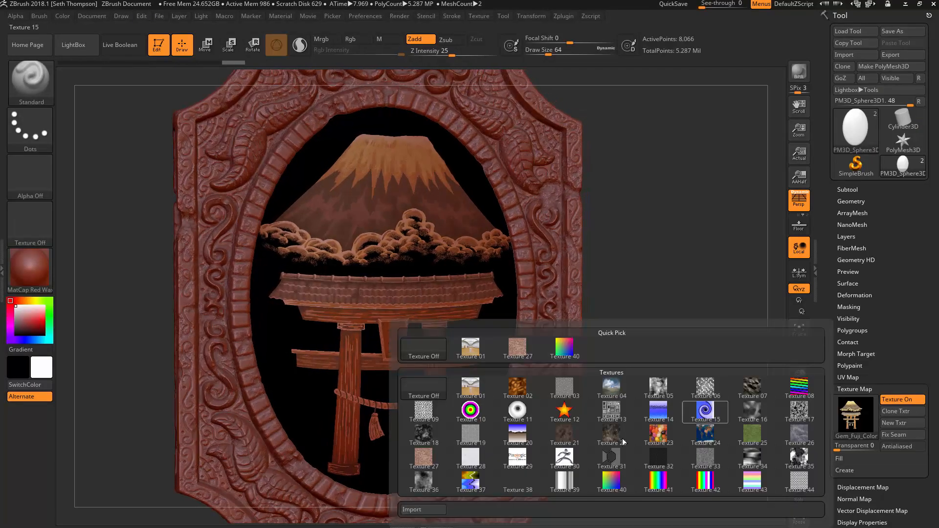
left_click(428, 510)
left_click(478, 142)
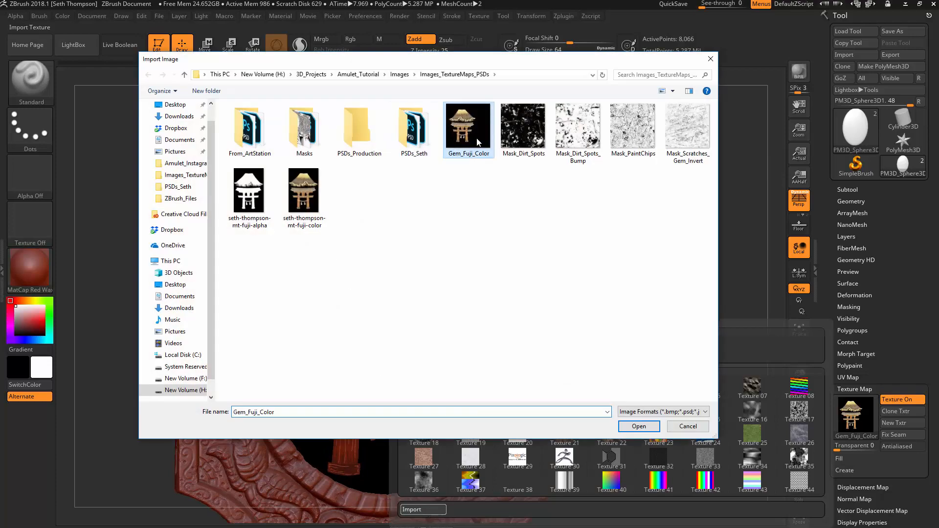
left_click(631, 420)
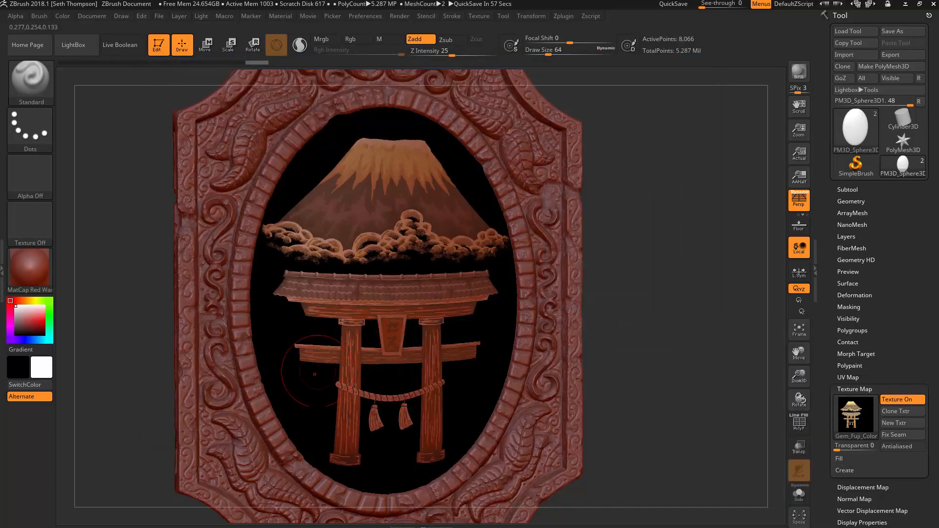
- Examine how the rescaled Mt. Fuji artwork fits inside the oval frame by viewing the amulet from slightly different angles
left_click_drag(653, 344, 390, 427)
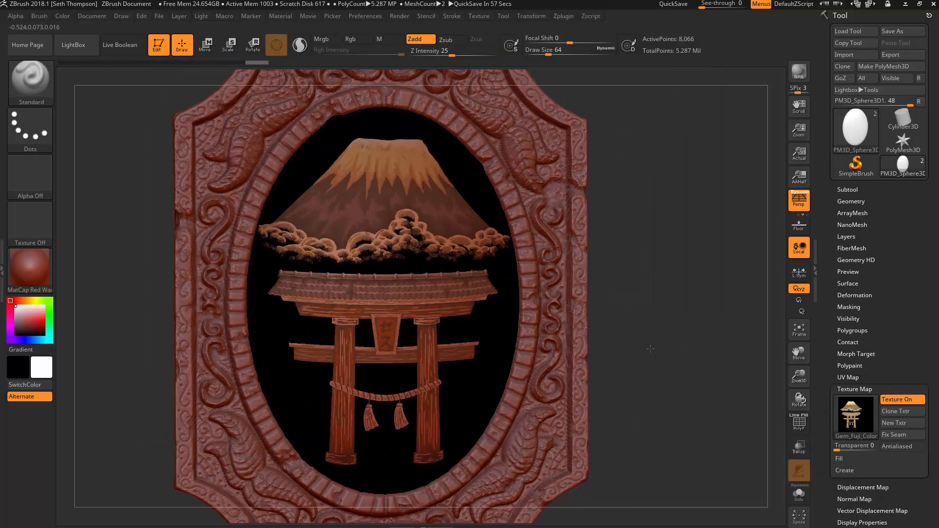
mouse_move(641, 317)
left_mouse_down()
mouse_move(650, 322)
mouse_move(611, 313)
mouse_move(635, 319)
left_mouse_up()
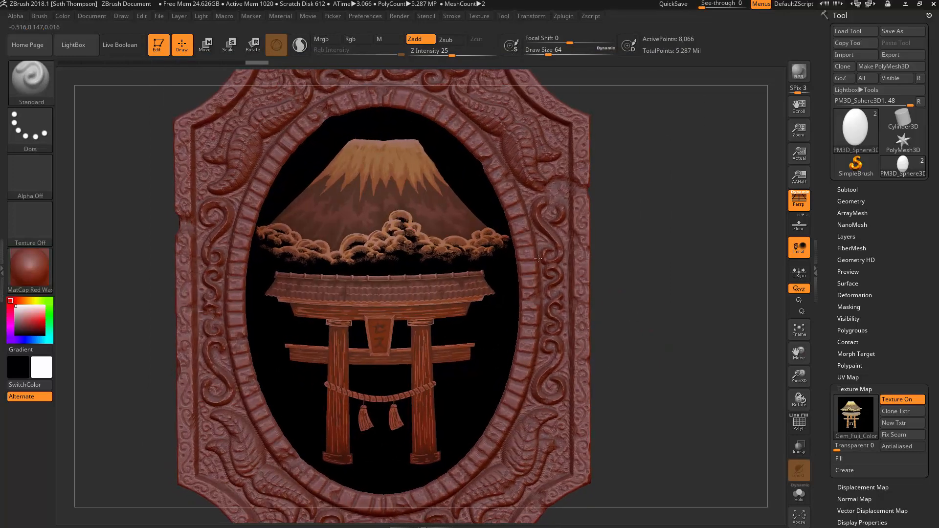
left_click_drag(658, 221, 659, 221)
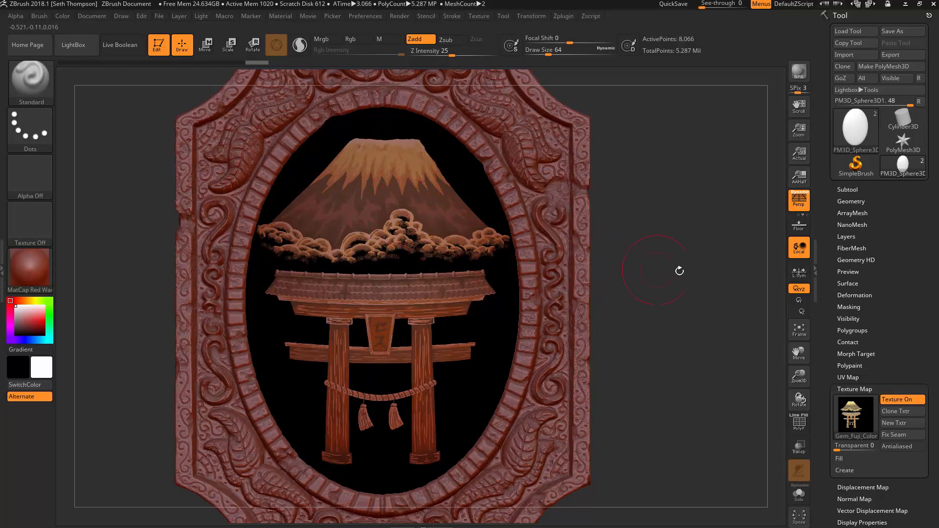
left_click_drag(679, 270, 632, 274)
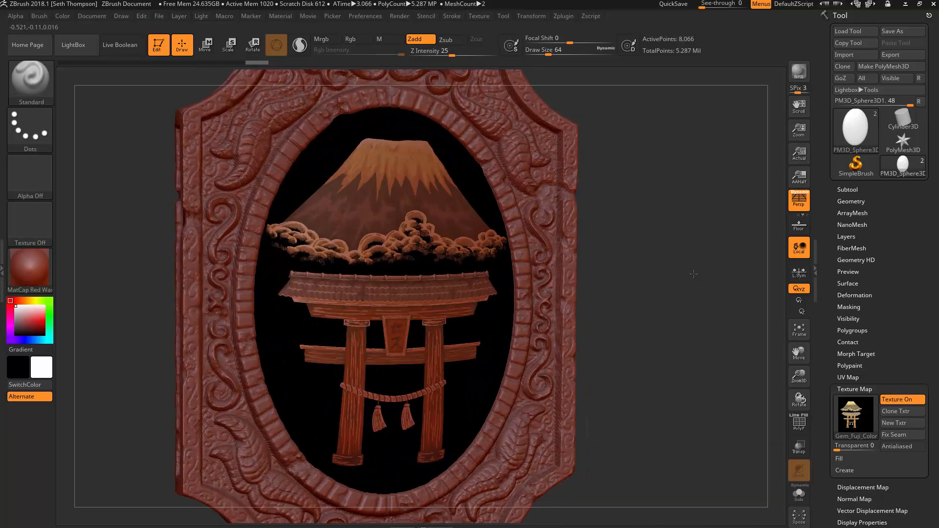
left_click_drag(691, 214, 687, 241)
left_click_drag(687, 277, 688, 275)
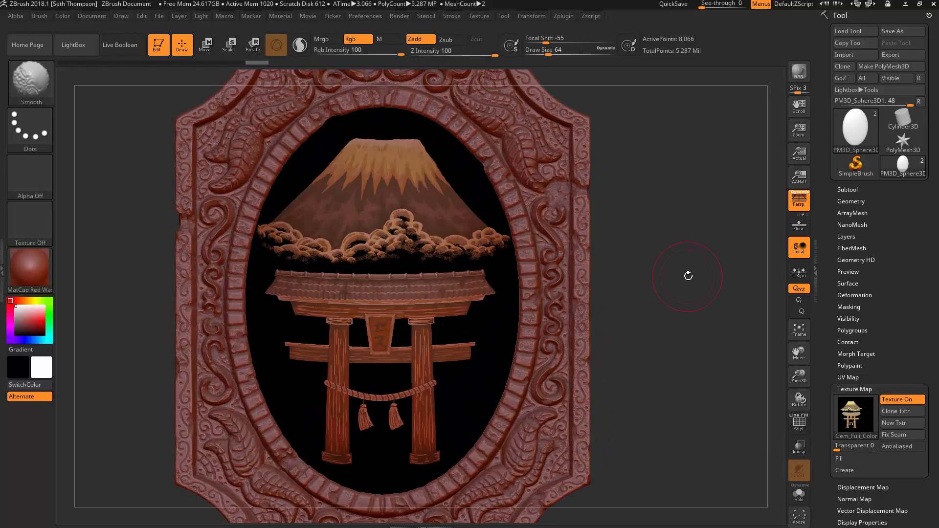
- Turn off the gem's texture map and inspect its bare surface
left_click(896, 399)
mouse_move(693, 278)
left_mouse_down()
mouse_move(700, 266)
mouse_move(695, 274)
left_mouse_up()
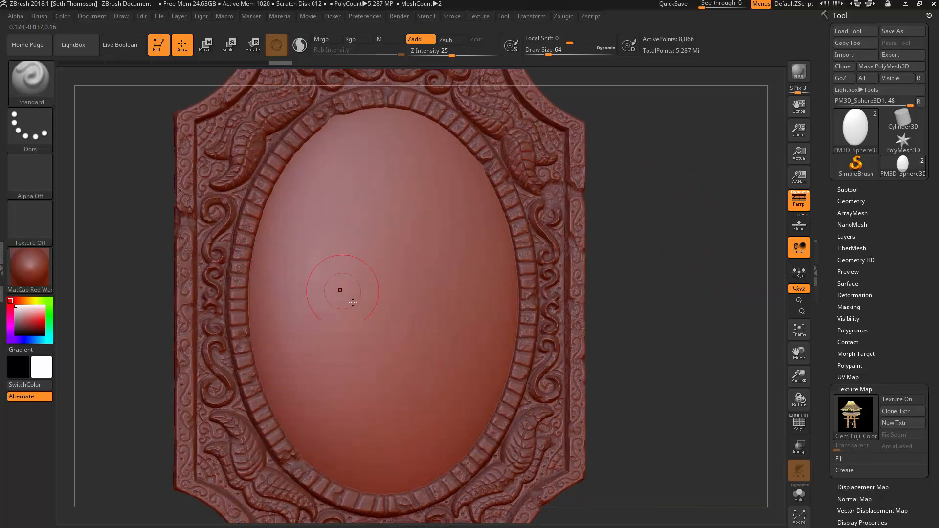
left_click_drag(658, 341, 660, 341)
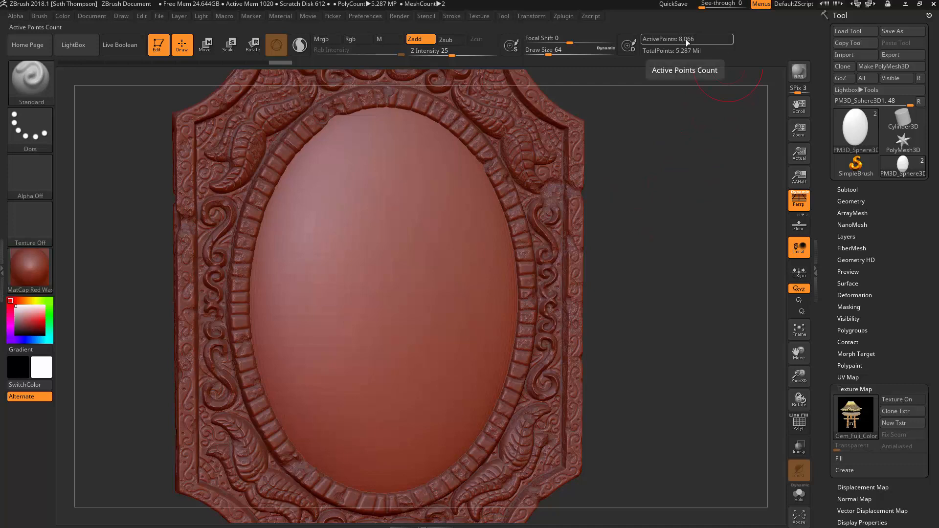
- Subdivide the gem mesh twice
key("ctrl+d")
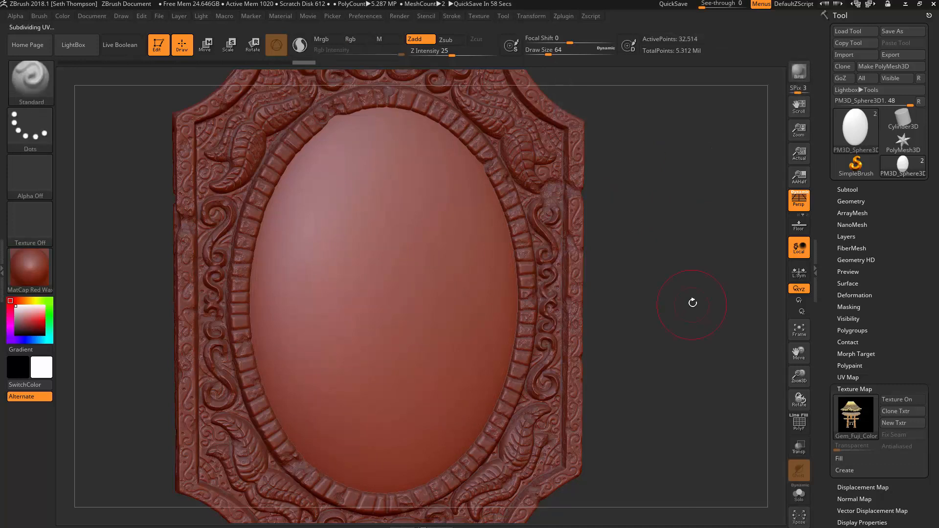
key("ctrl")
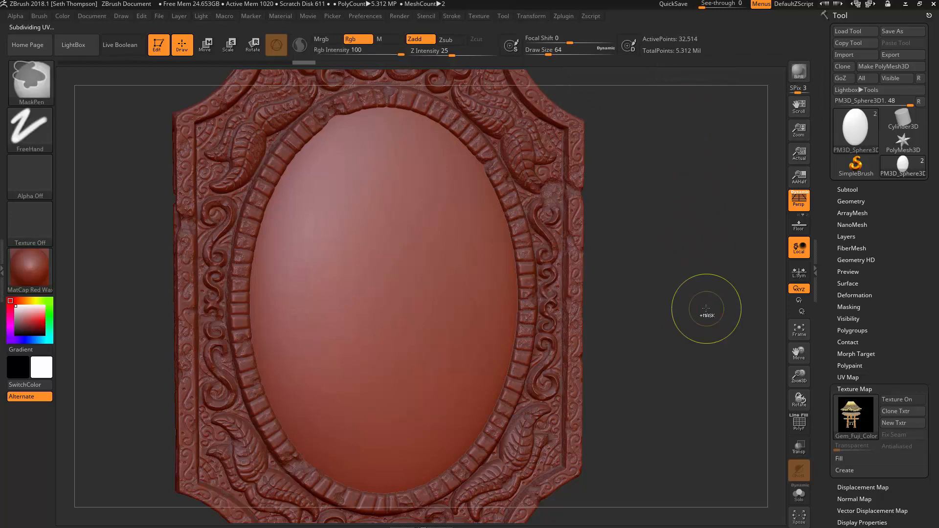
key("ctrl+d")
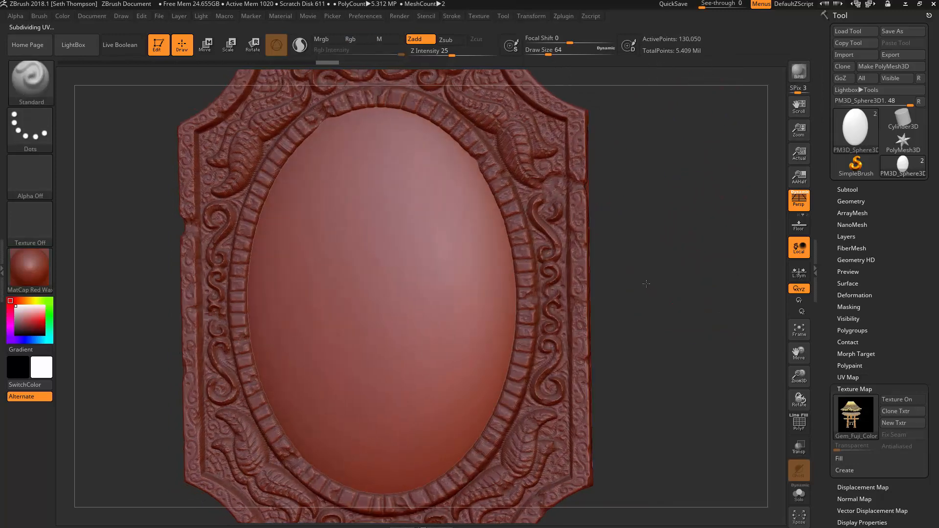
mouse_move(646, 283)
left_mouse_down()
mouse_move(656, 270)
mouse_move(658, 282)
left_mouse_up()
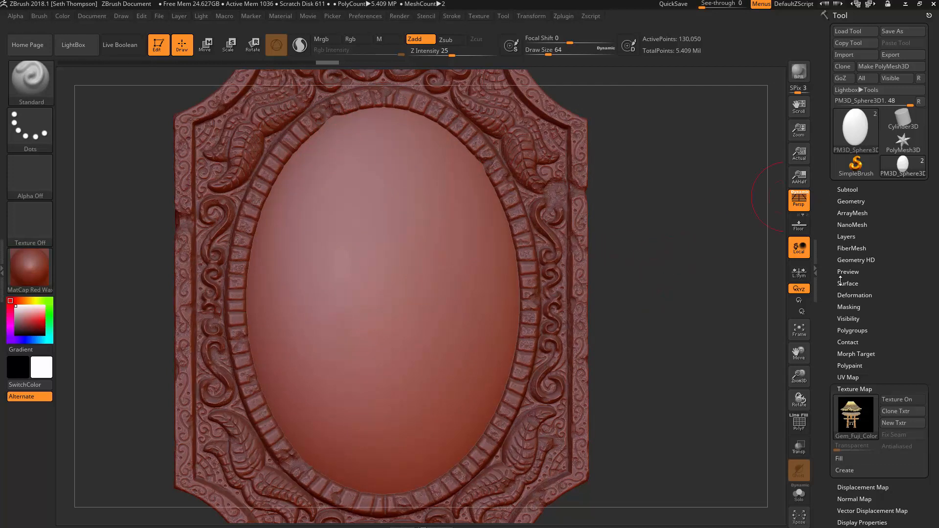
- Shrink the gem with the Size deformation at -8 and view it within the frame
left_click(850, 295)
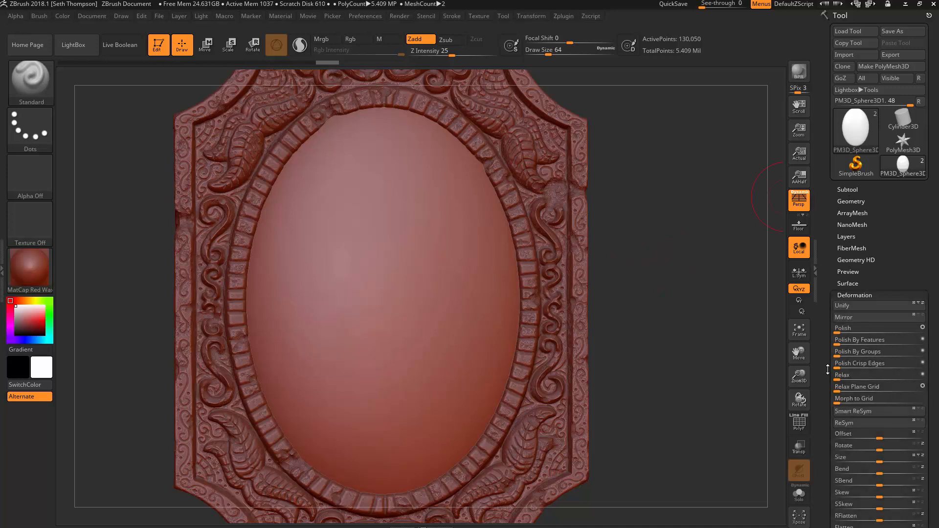
left_click_drag(827, 369, 822, 275)
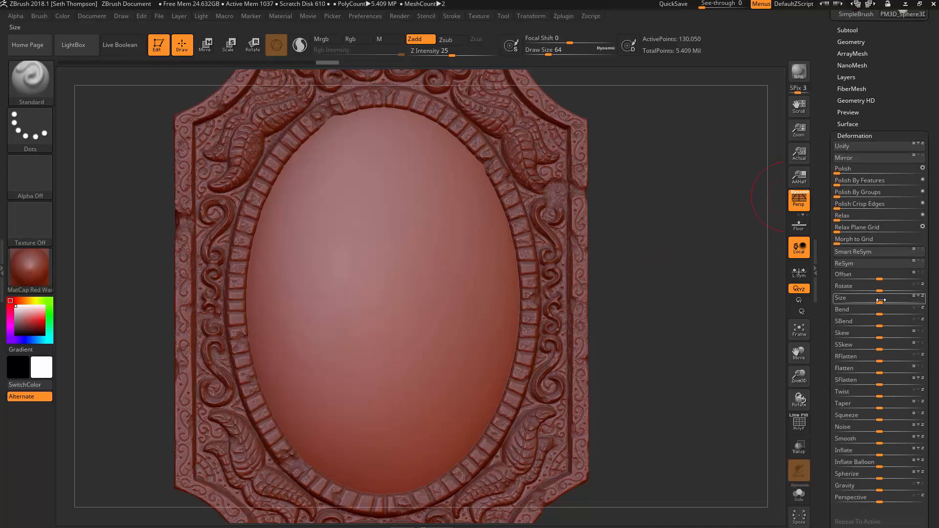
left_click_drag(879, 302, 875, 302)
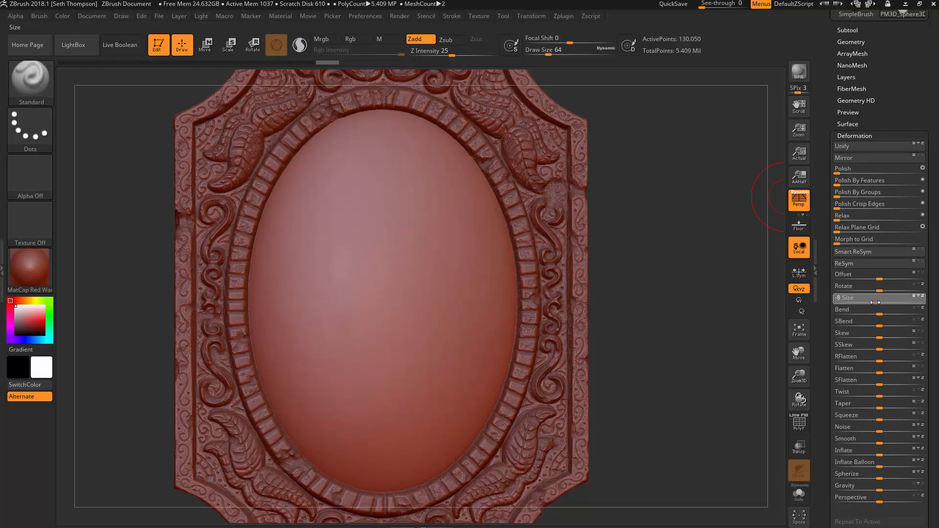
left_click_drag(694, 325, 722, 312)
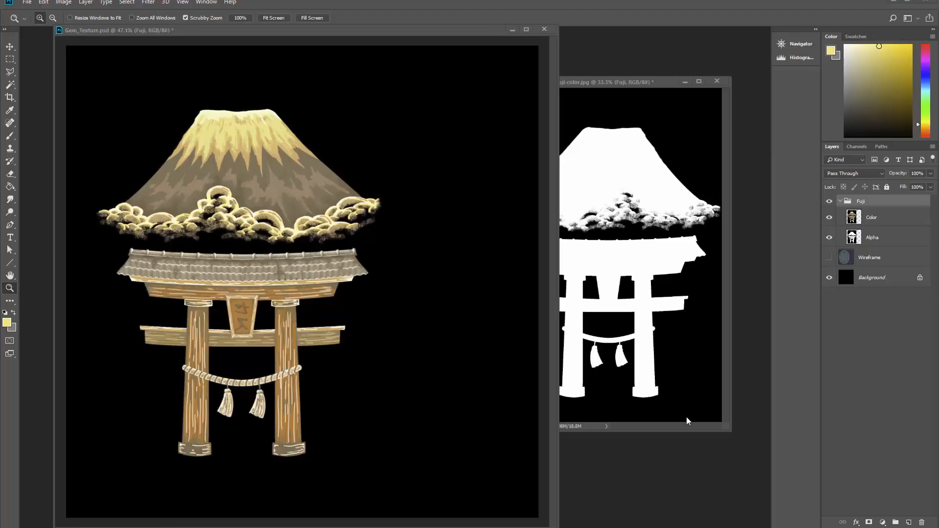
- Show the Wireframe layer in Gem_Texture.psd and lower the Fuji group's opacity to 63% so the UVs show through
left_click_drag(251, 30, 253, 31)
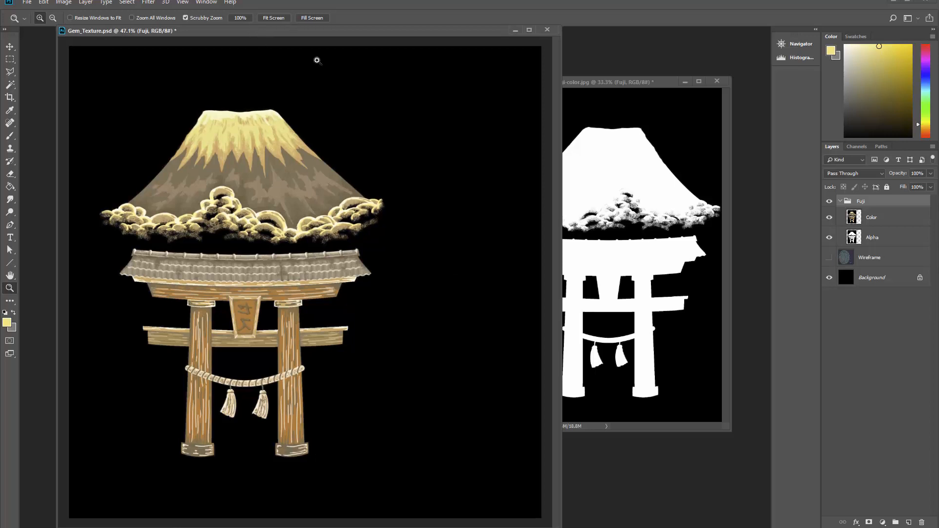
left_click(829, 258)
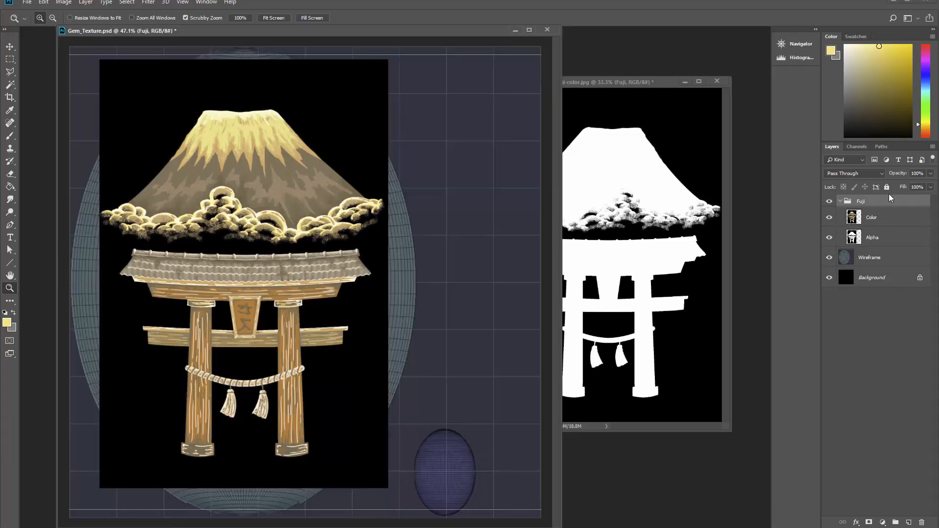
left_click_drag(930, 177, 913, 187)
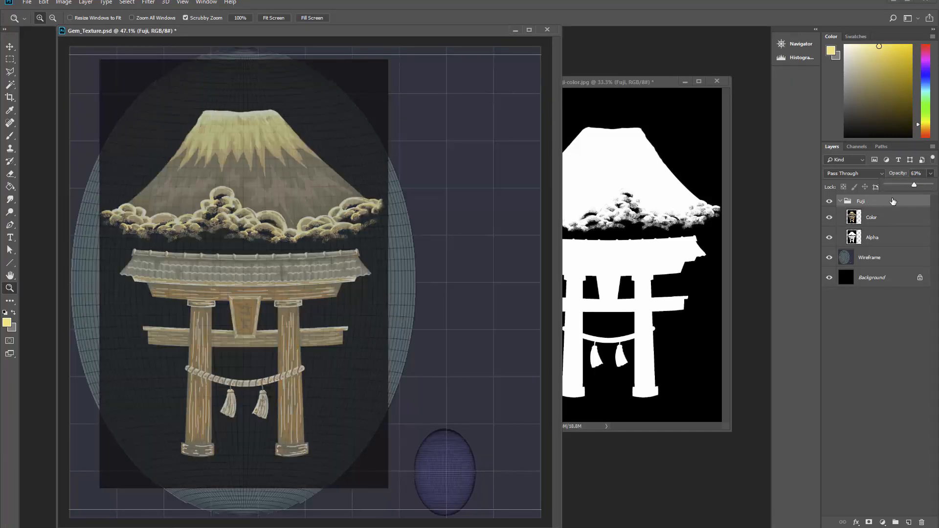
- Scale the Fuji group to about 99% and shift it slightly downward within the oval UV wireframe
left_click(886, 218)
left_click(885, 233, "shift")
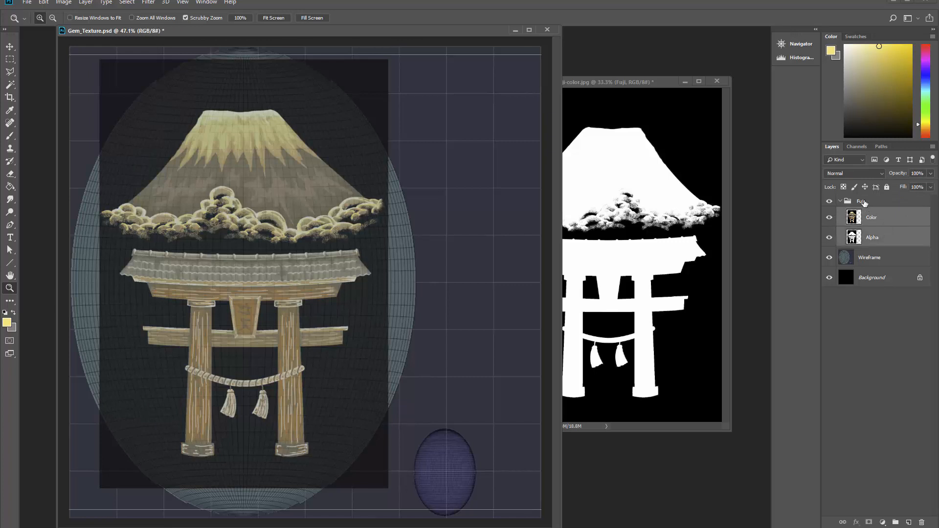
left_click(863, 202)
key("ctrl+t")
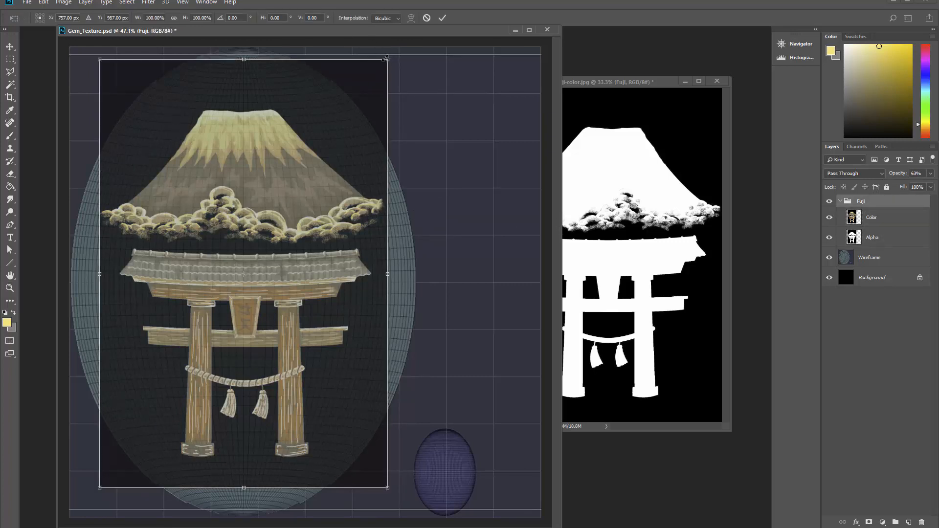
left_click_drag(386, 58, 385, 63)
left_click_drag(321, 152, 322, 155)
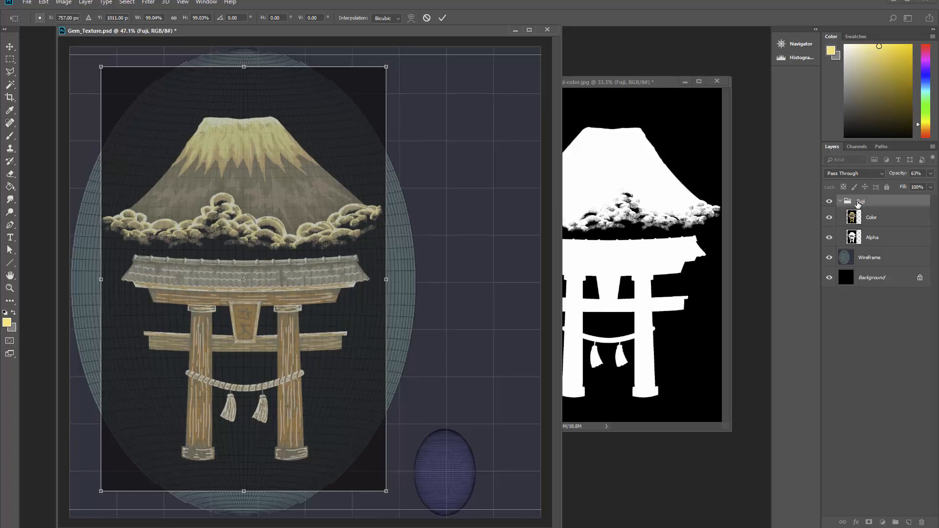
key("Return")
- Restore the Fuji group's opacity to 100%
key("z")
left_click(931, 173)
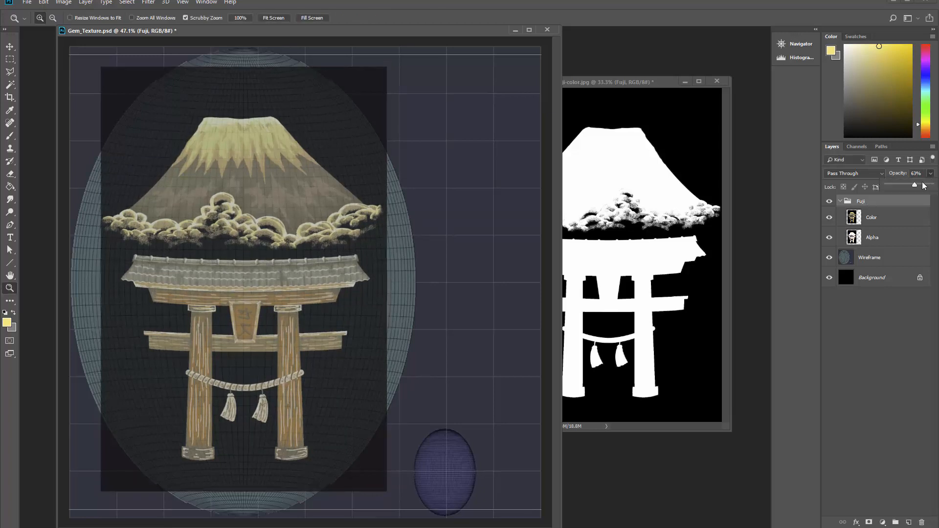
left_click_drag(913, 184, 934, 184)
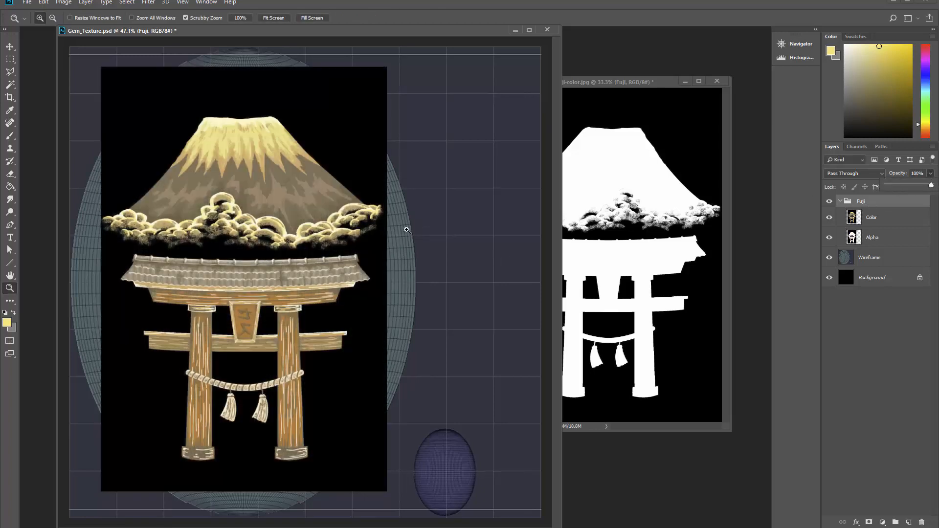
- Minimize Gem_Texture.psd and close seth-thompson-mt-fuji-color.jpg without saving its changes
left_click(514, 31)
left_click_drag(606, 82, 494, 85)
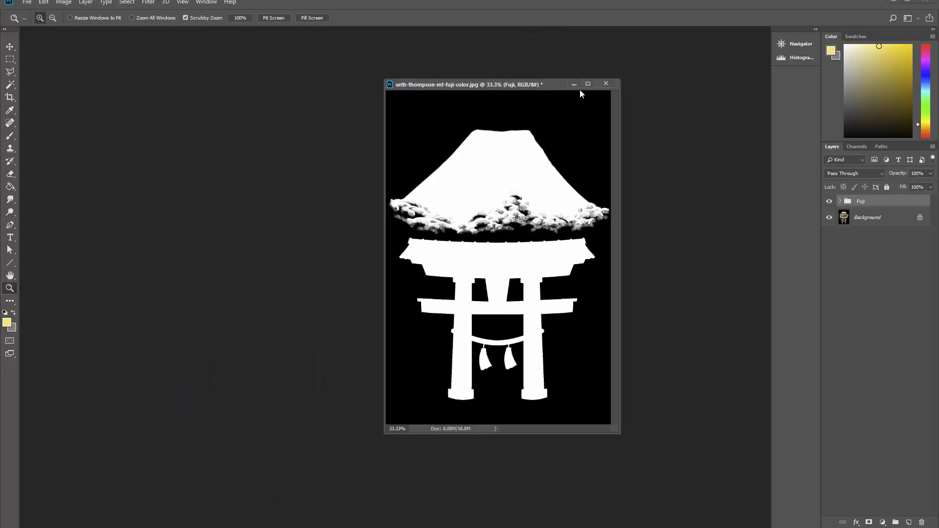
left_click(604, 84)
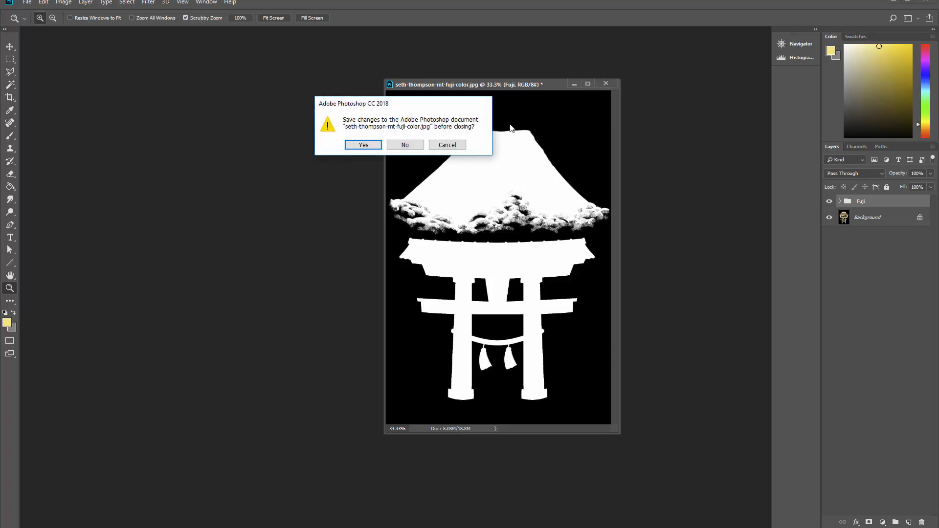
left_click(413, 146)
- Bring up Painted_Gold_MtFuji.psd, enlarge its document window and zoom in until the artwork fills it
left_click(207, 3)
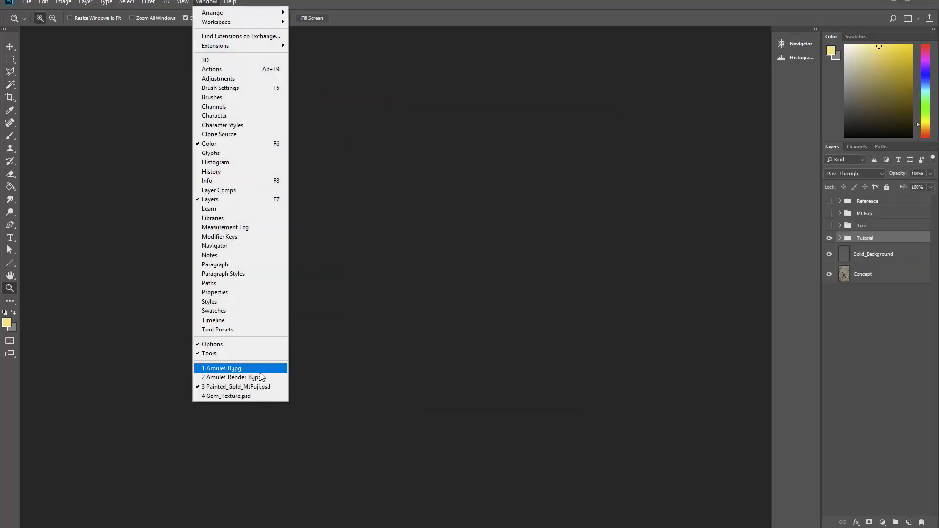
left_click(263, 389)
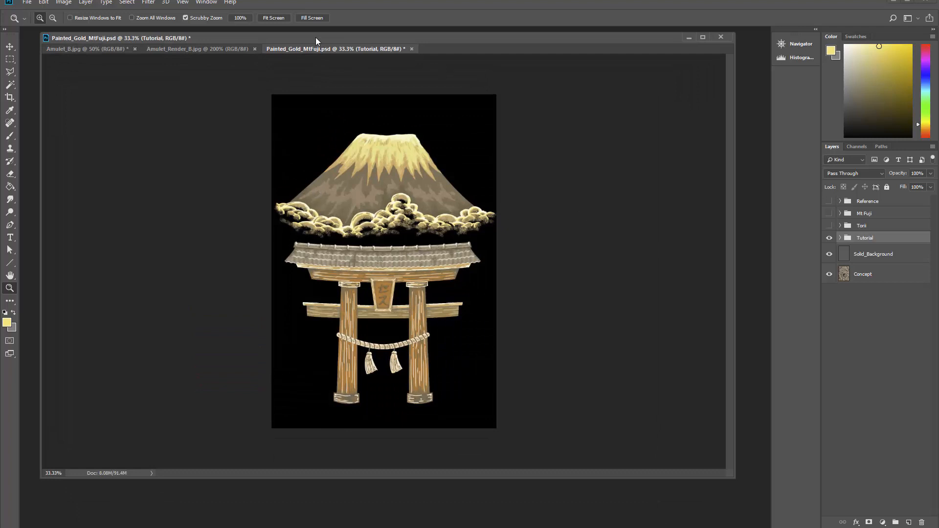
left_click_drag(316, 38, 297, 35)
left_click_drag(714, 473, 762, 520)
left_click_drag(423, 311, 468, 255)
left_click_drag(475, 28, 476, 0)
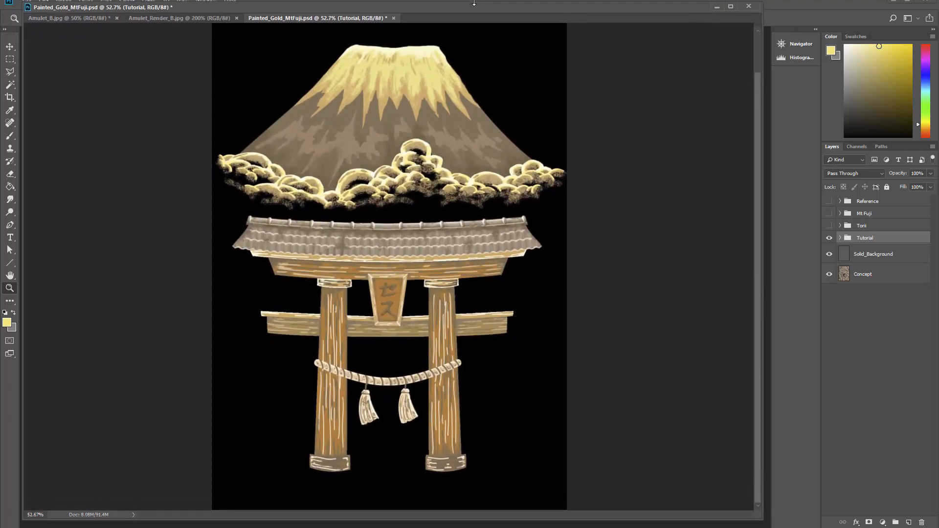
left_click_drag(435, 188, 567, 207)
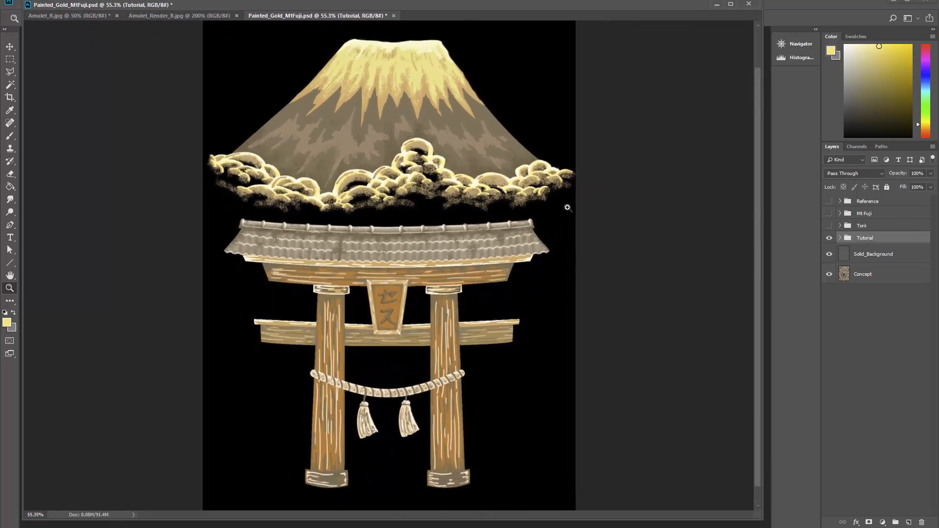
- Hide the Solid_Background layer and switch the Tutorial group off and on to compare the painting with the Concept sketch
left_click(829, 238)
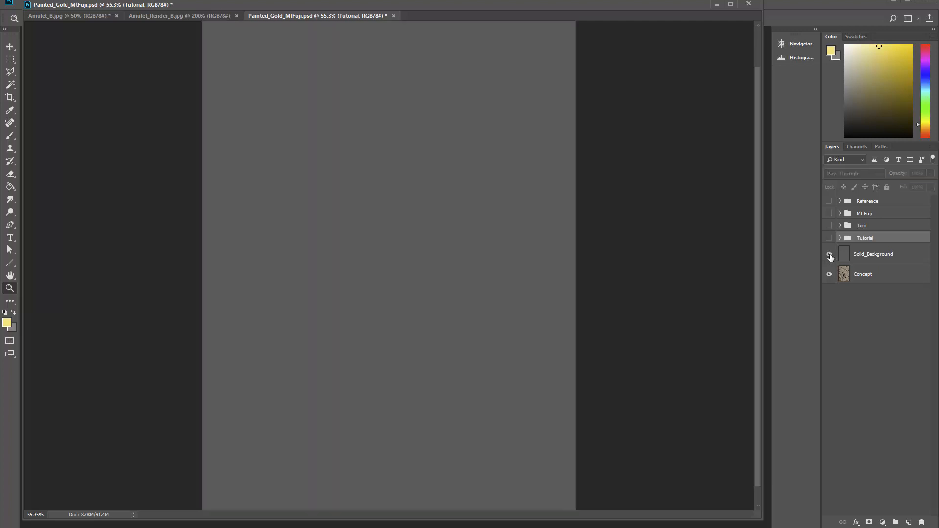
left_click(828, 254)
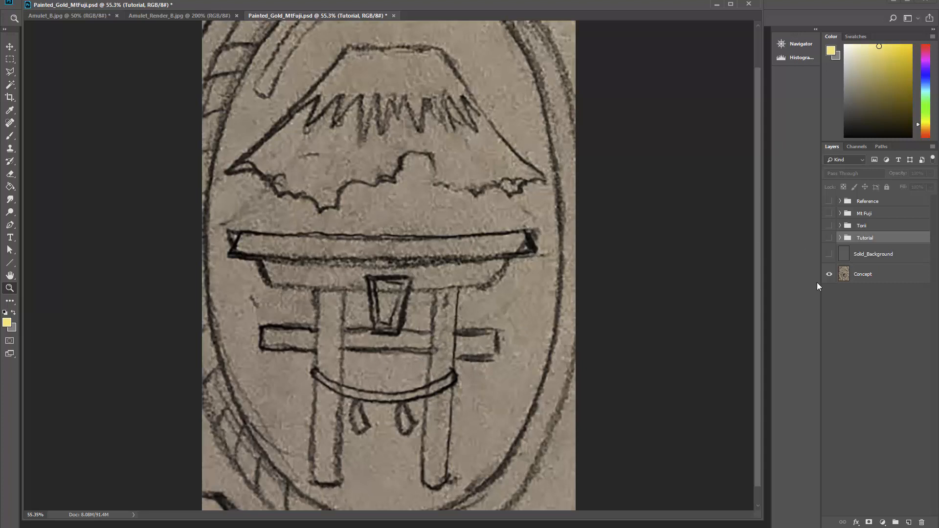
left_click(828, 239)
left_click(829, 240)
left_click(830, 239)
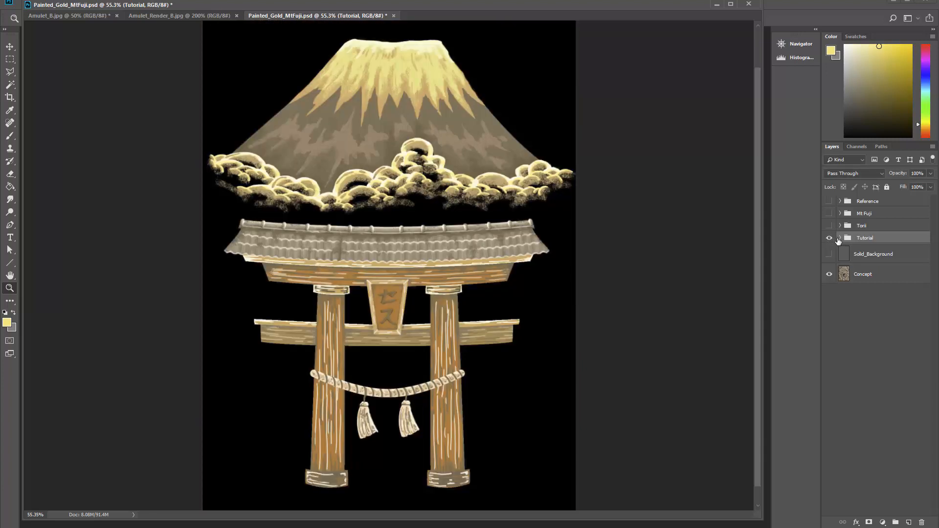
- Compare the Mt_Fuji_Color layer inside the Tutorial group with the sketch, leave that layer hidden and collapse the group
left_click(840, 238)
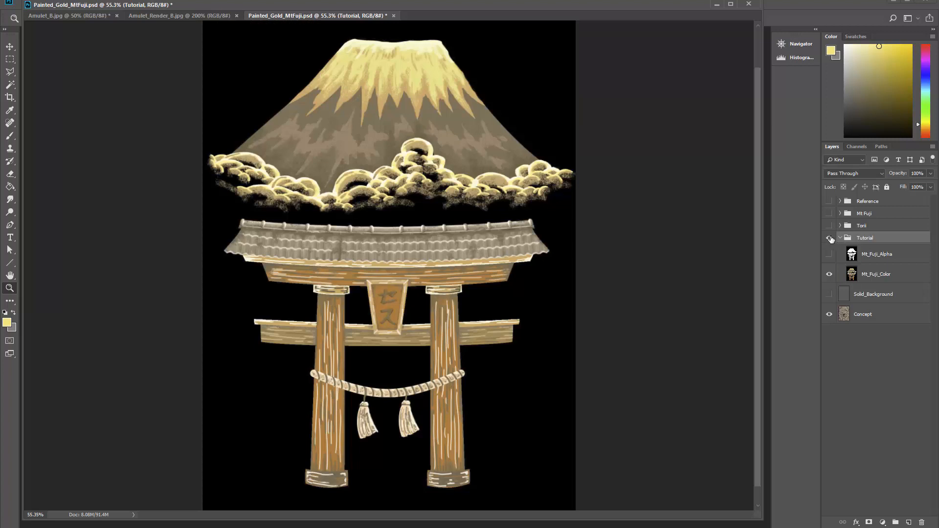
left_click(828, 275)
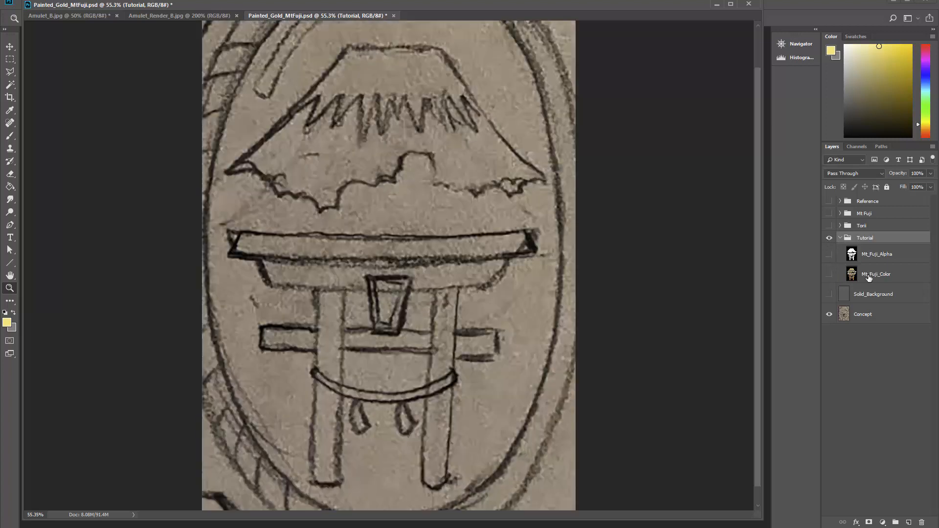
left_click(830, 275)
left_click(827, 276)
left_click(827, 276)
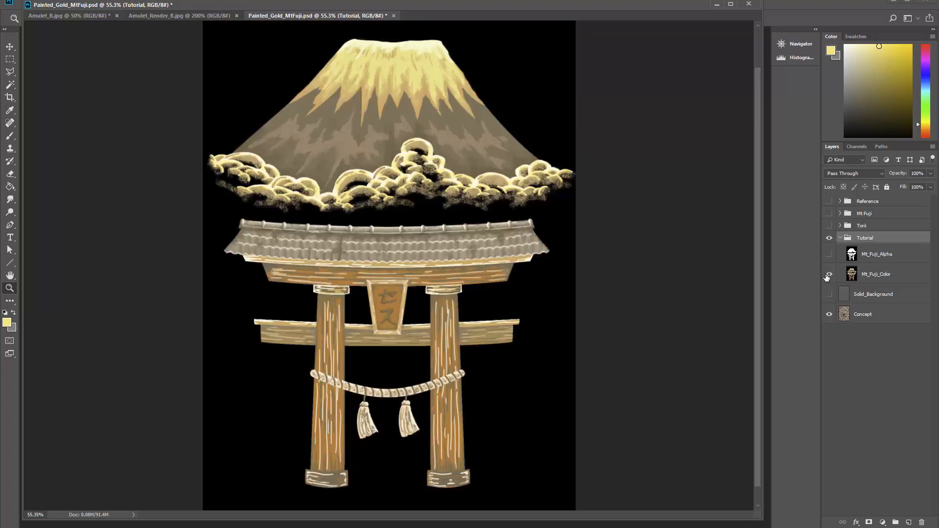
left_click(827, 276)
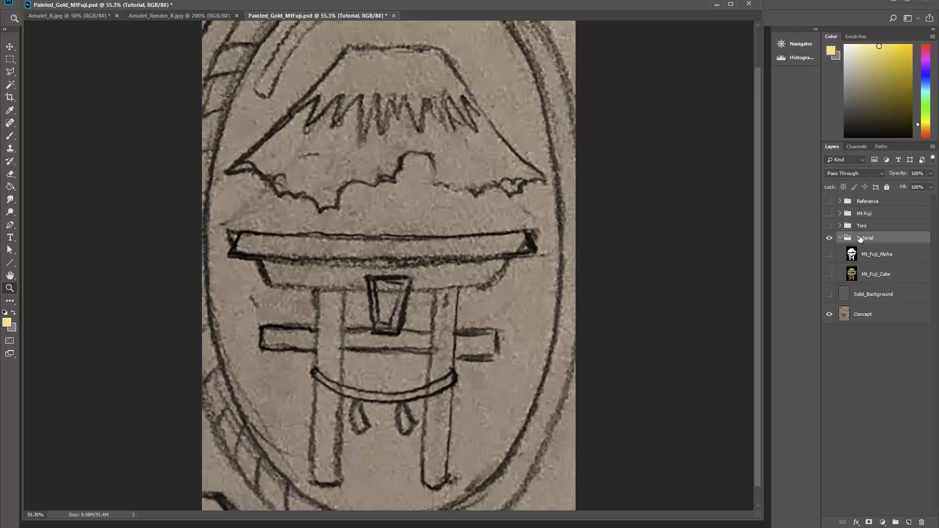
left_click(840, 238)
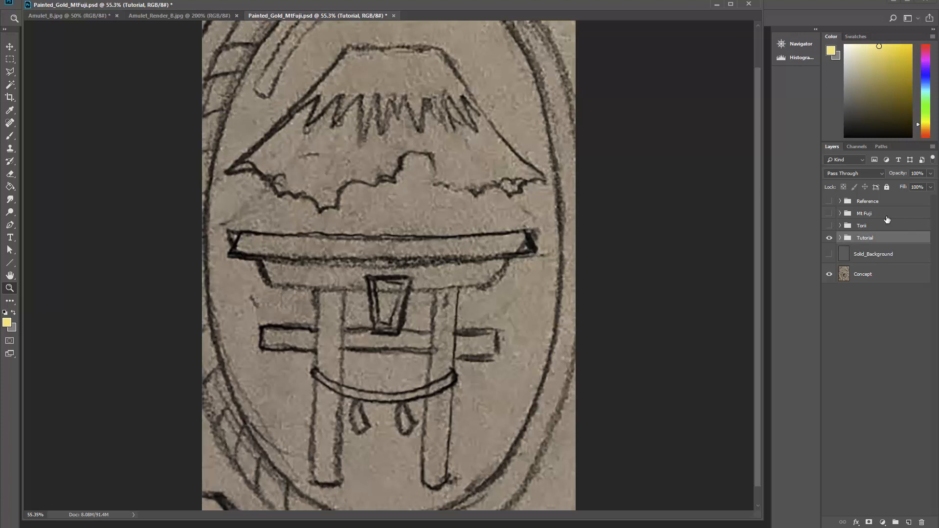
- Show the Mt Fuji group against the gray Solid_Background layer
left_click(864, 216)
left_click(828, 214)
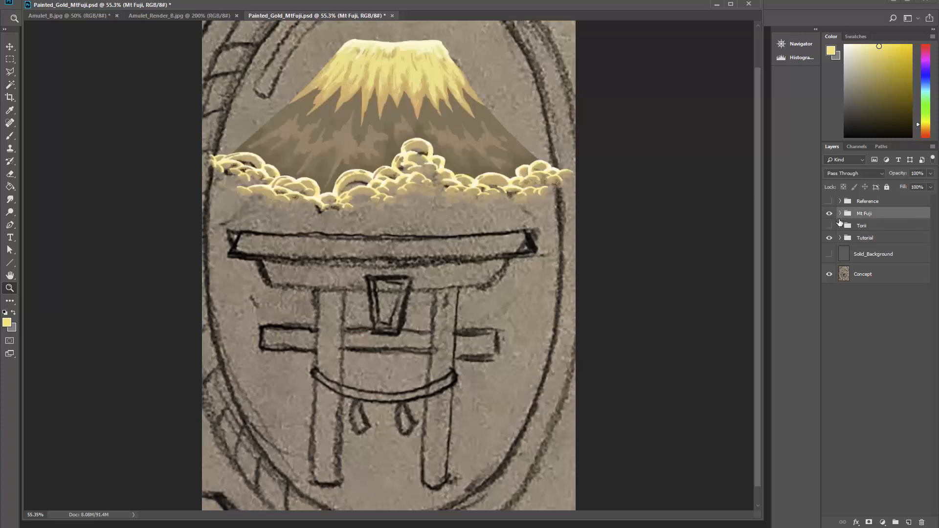
left_click(829, 255)
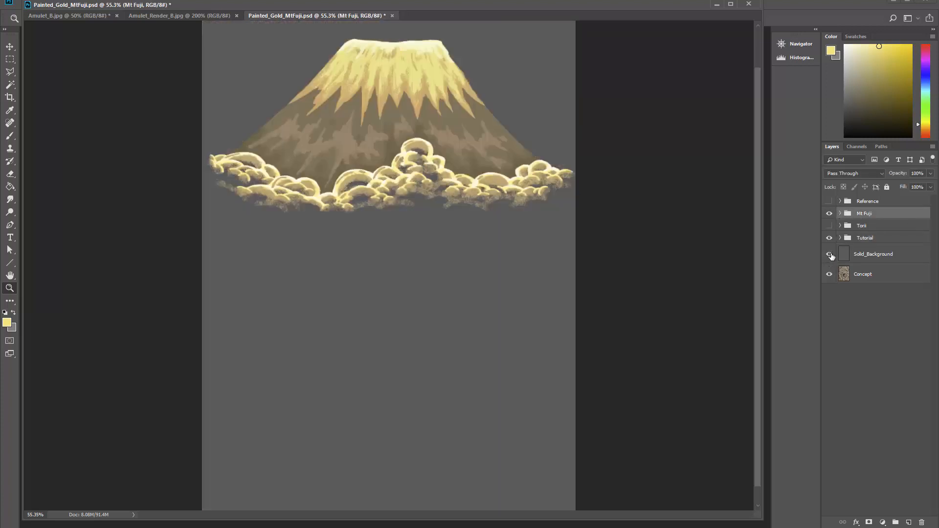
- Expand the Mt Fuji group, toggle its Clouds and Mountain subgroups one at a time, and examine the painted mountain at 100%
left_click(839, 214)
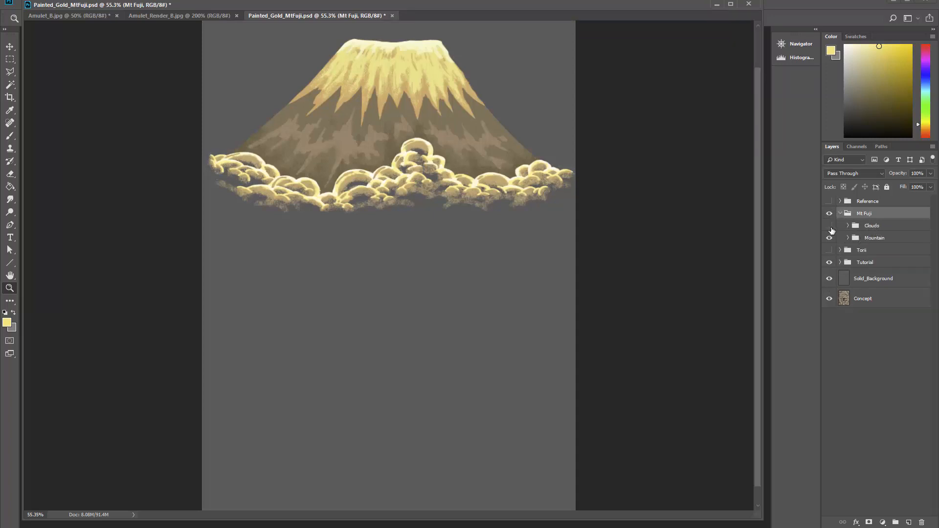
left_click(829, 226)
left_click(829, 226)
left_click(828, 238)
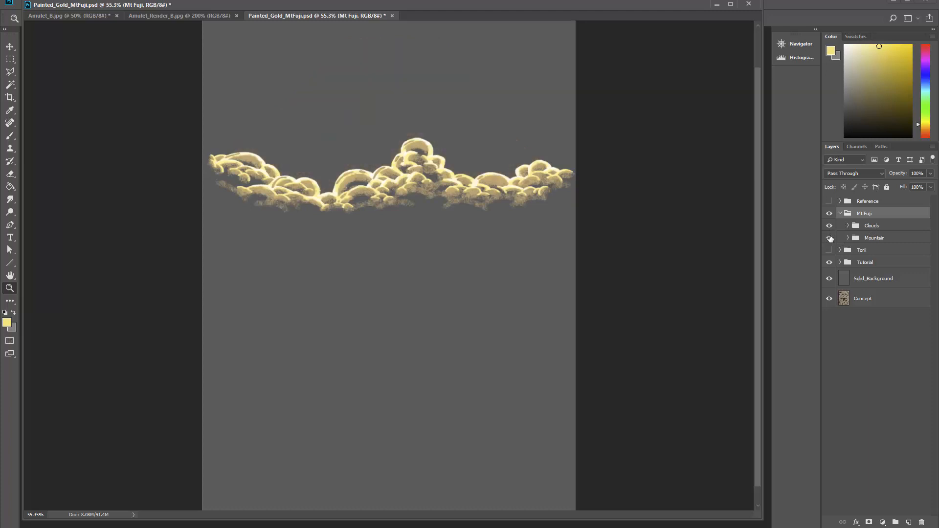
left_click(829, 238)
key("h")
left_click_drag(481, 191, 473, 239)
key("z")
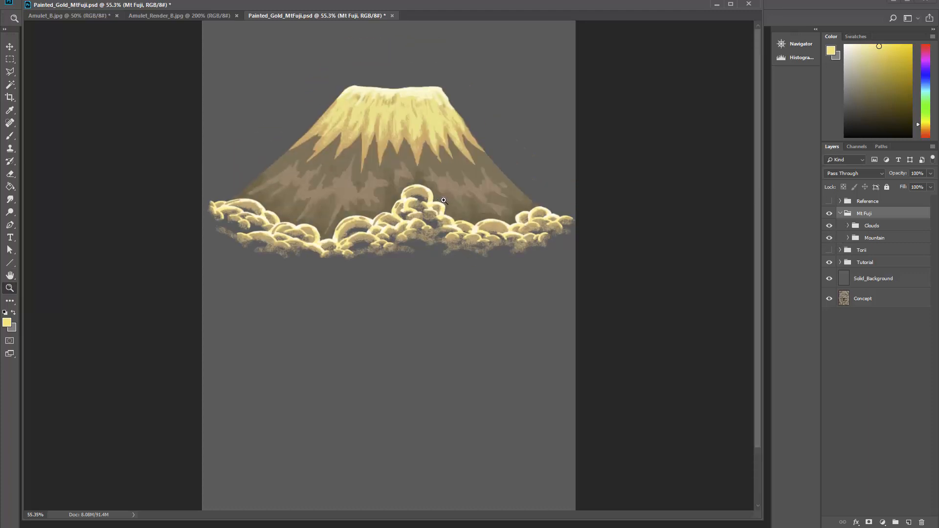
left_click_drag(441, 198, 480, 263)
key("h")
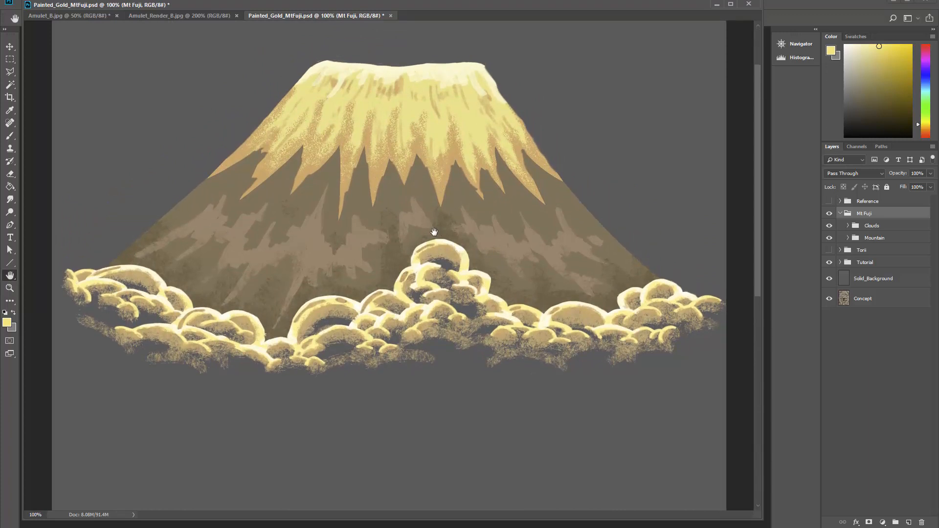
- View the Brush tool's preset folders and try a brush stroke on the Mt Fuji group
key("b")
mouse_move(268, 2)
left_mouse_down()
mouse_move(255, 42)
mouse_move(257, 34)
left_mouse_up()
left_click(51, 19)
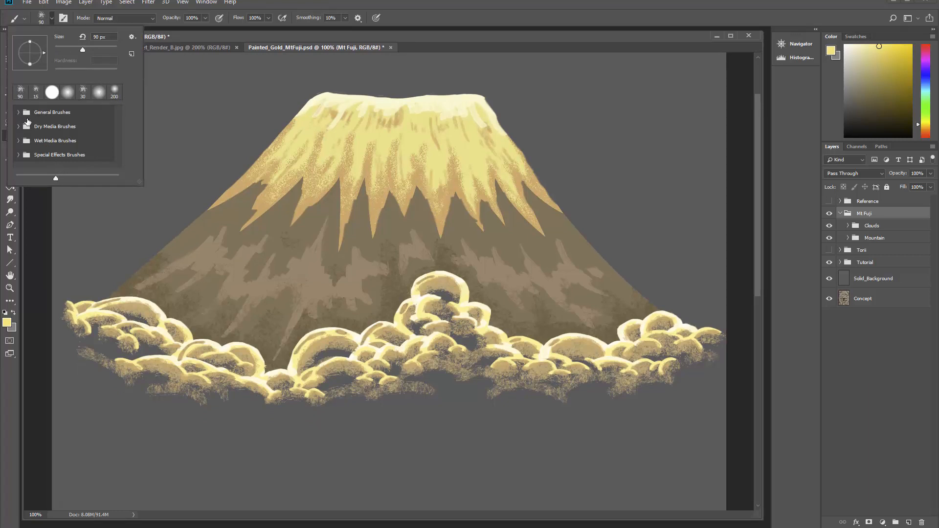
left_click(58, 115)
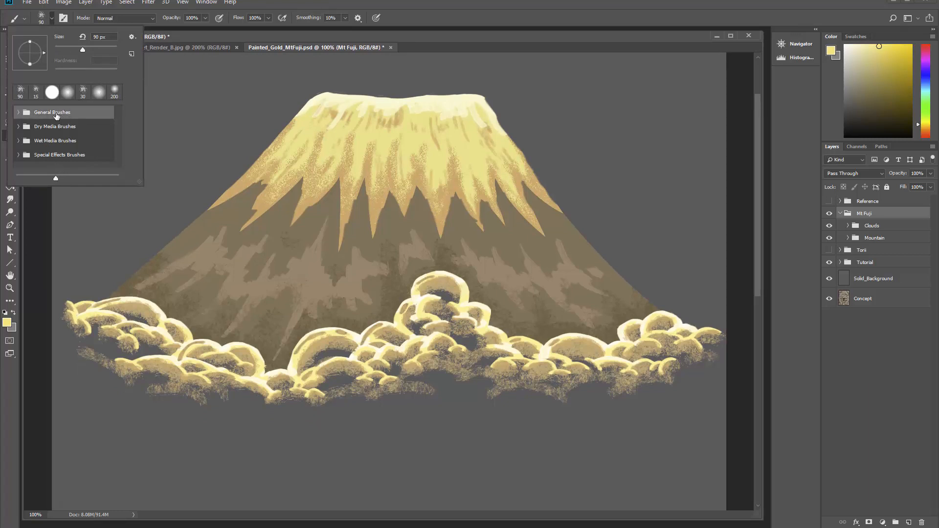
left_click(272, 164)
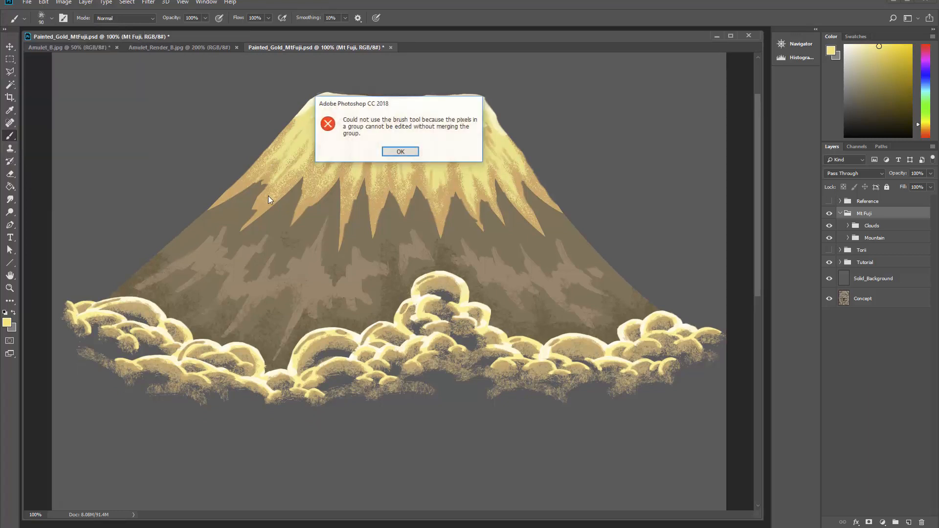
left_click(402, 151)
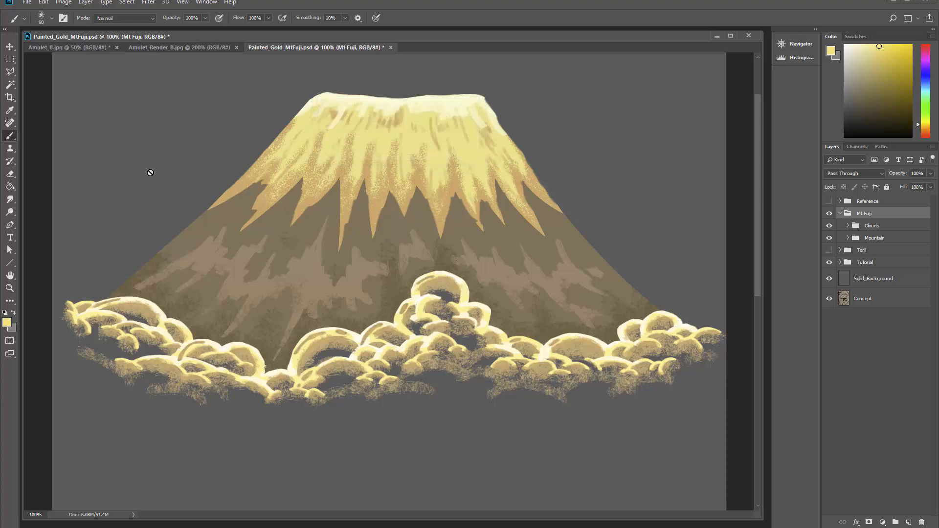
- Trace a jagged Polygonal Lasso selection along the lower points of Mt. Fuji's golden snowcap and back around above them
left_click(11, 73)
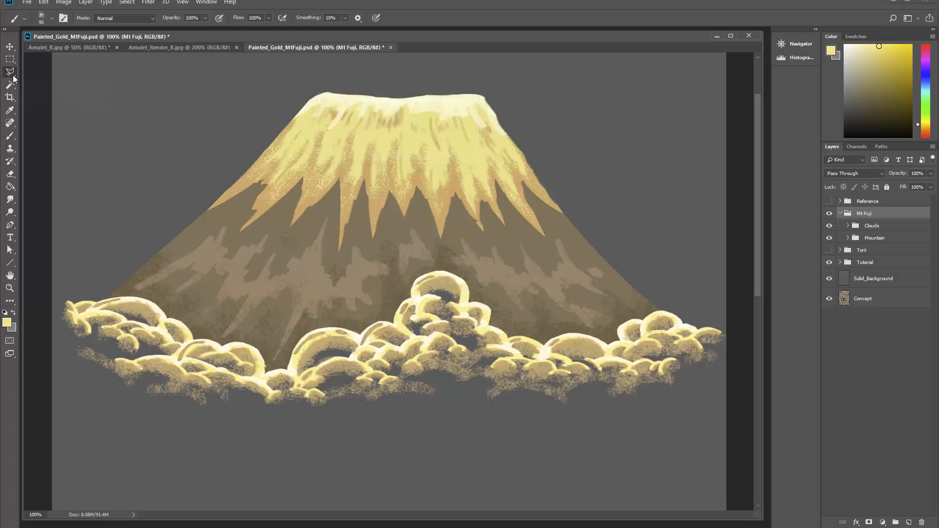
left_click(239, 195)
left_click(299, 173)
left_click(289, 226)
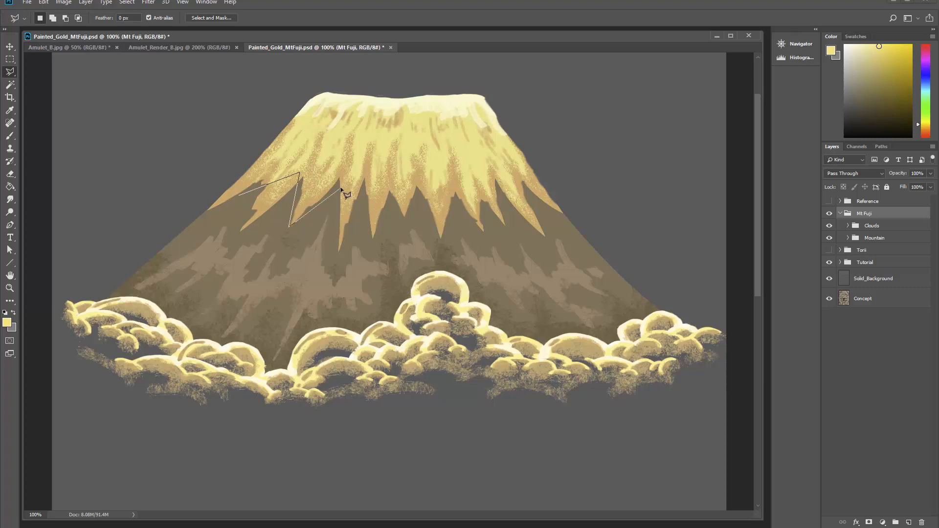
left_click(401, 195)
left_click(433, 224)
left_click(467, 192)
left_click(416, 115)
left_click(314, 118)
left_click(250, 146)
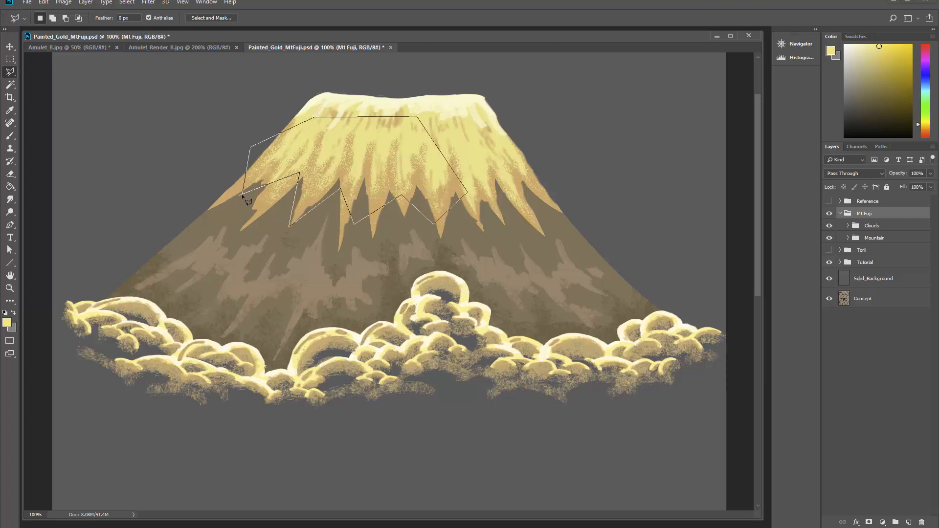
- Close the polygonal lasso selection over the mountain's snowcap and deselect it
left_click(238, 195)
key("ctrl+d")
key("z")
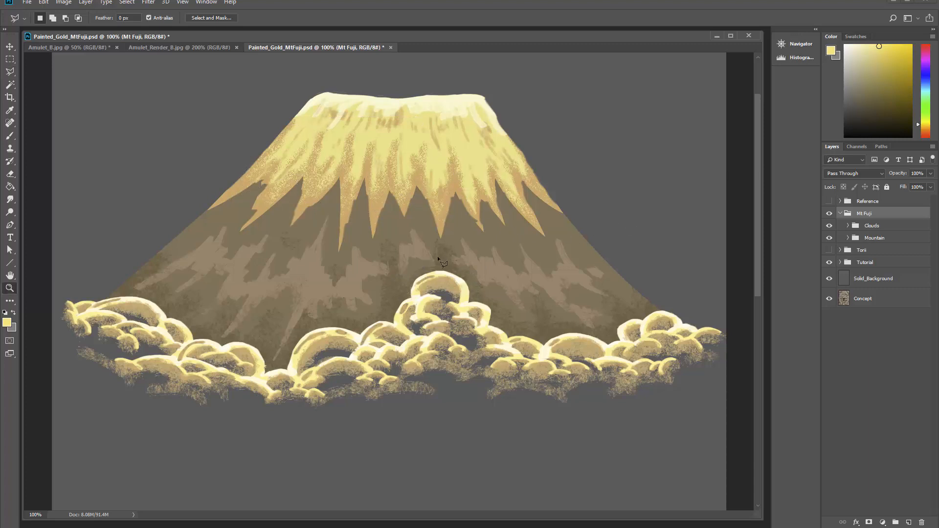
- View the whole Mt Fuji painting and compare it with the artwork in Amulet_Render_B.jpg
left_click(455, 257, "alt")
left_click(455, 258, "alt")
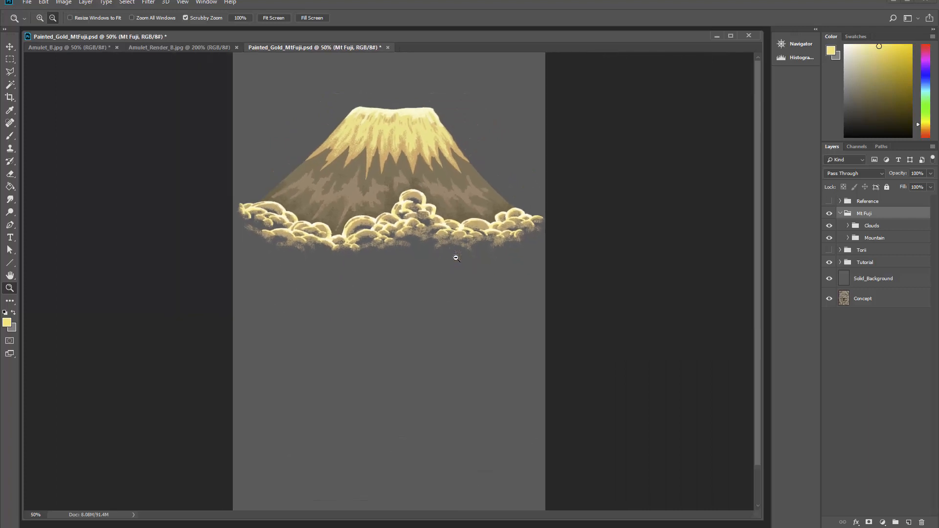
left_click(455, 258, "alt")
left_click(456, 258, "alt")
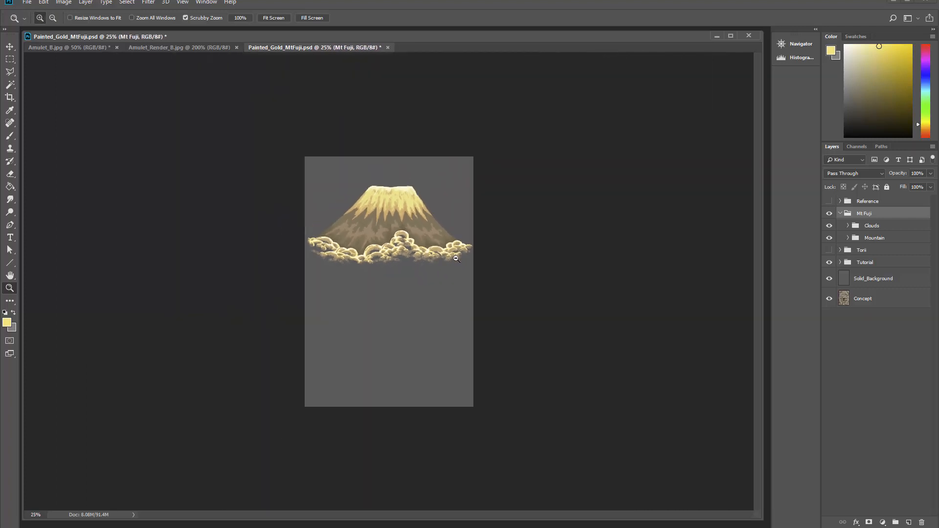
left_click(160, 51)
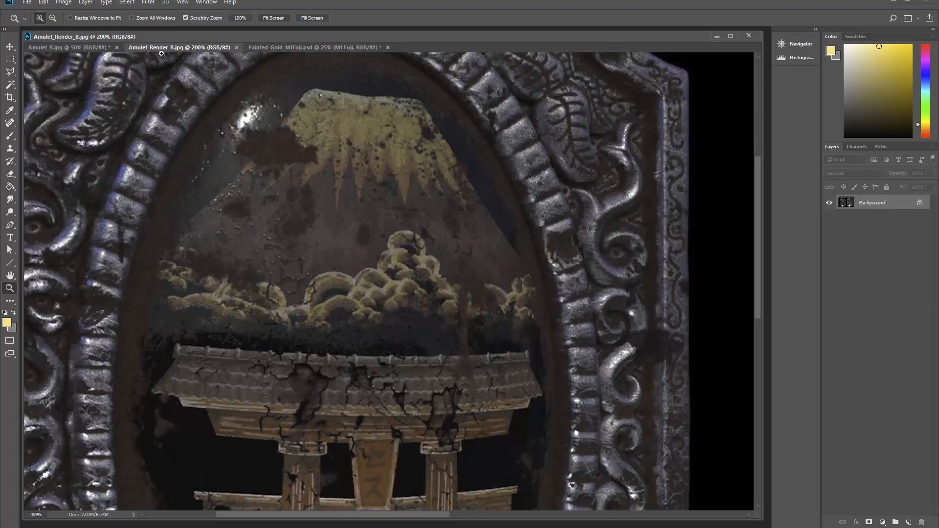
left_click(385, 256, "alt")
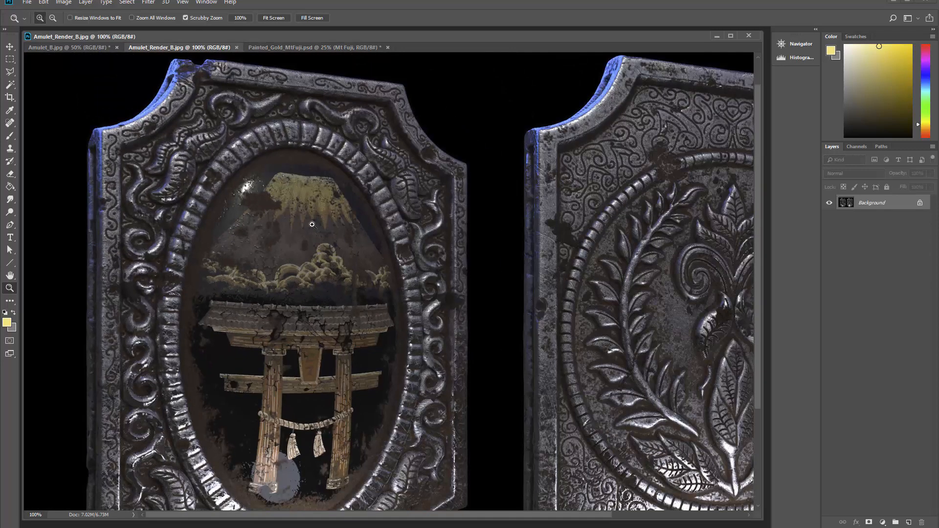
- Return to Painted_Gold_MtFuji.psd and show the Torii and Reference groups
left_click(290, 47)
left_click(412, 238)
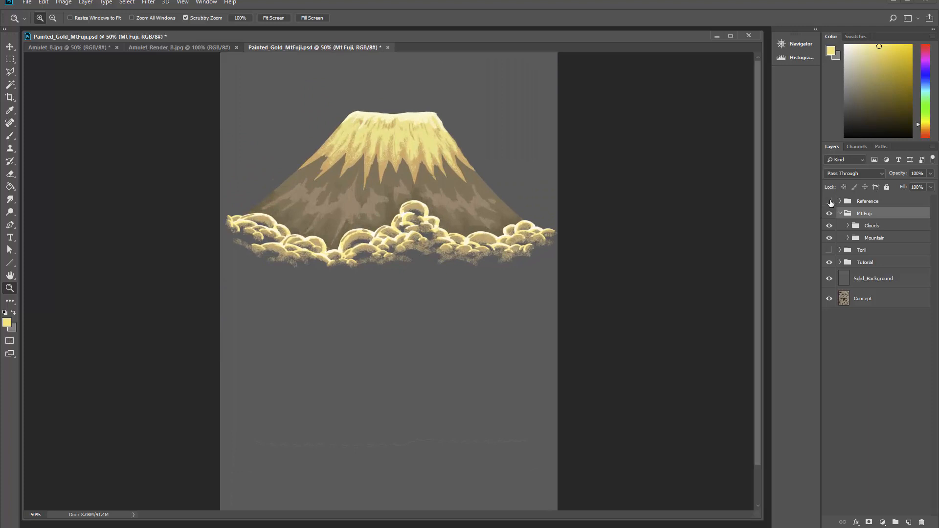
left_click(829, 251)
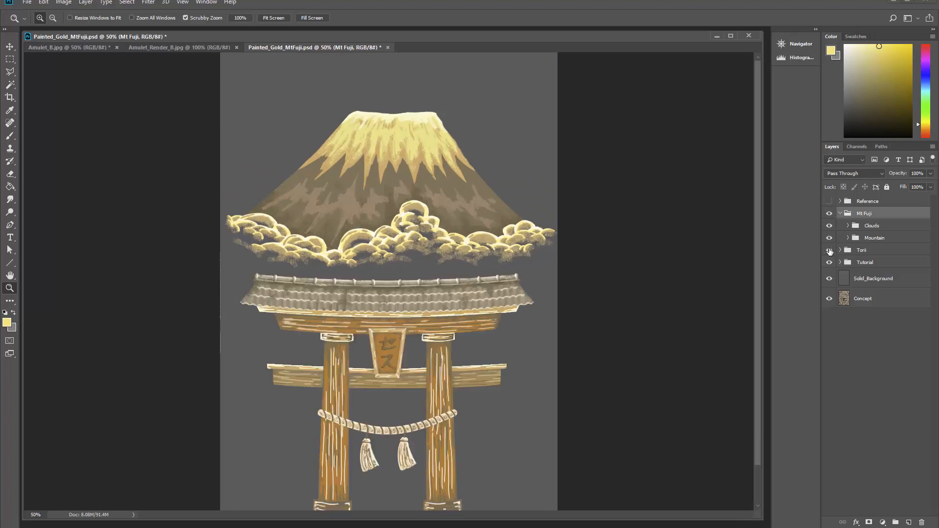
left_click(829, 201)
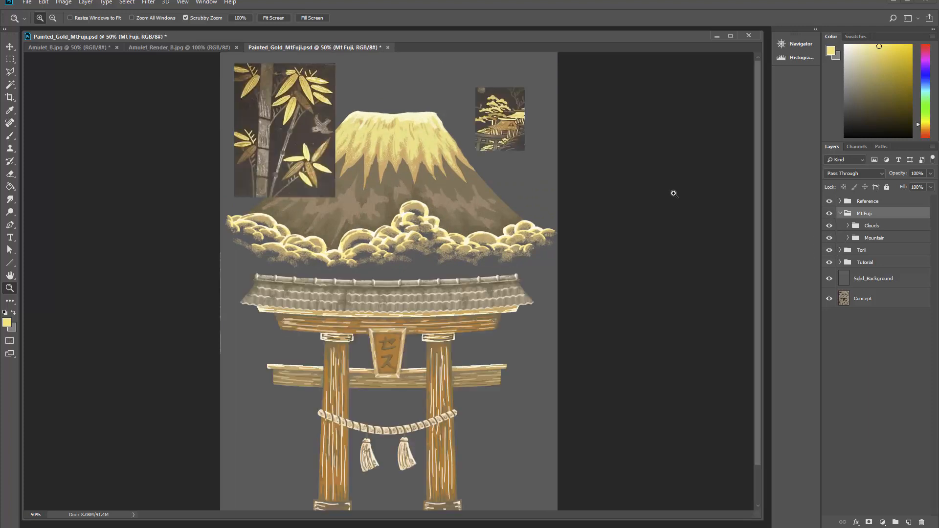
- Sample the dark background and a gold leaf tone from the bamboo reference image, keeping the gold as the foreground colour
left_click(358, 149)
left_click(360, 150)
key("space")
left_click_drag(368, 153, 389, 252)
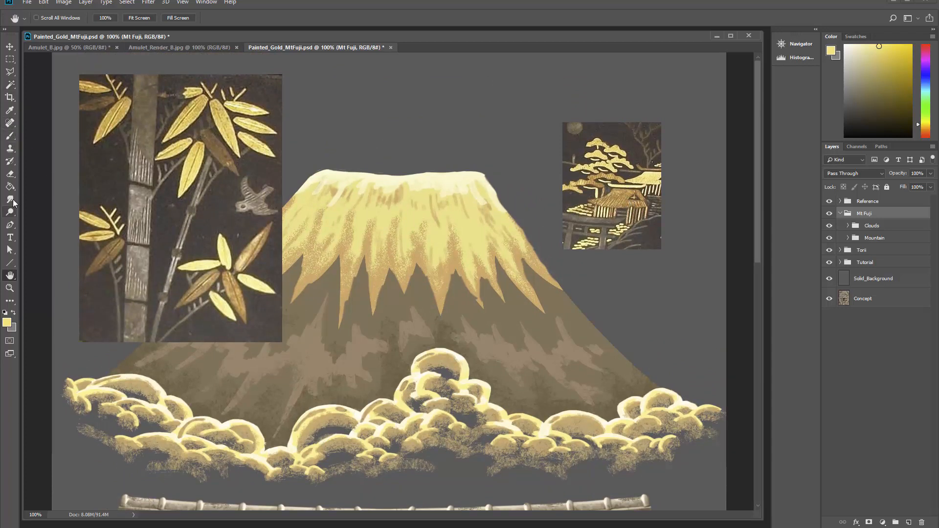
left_click(10, 110)
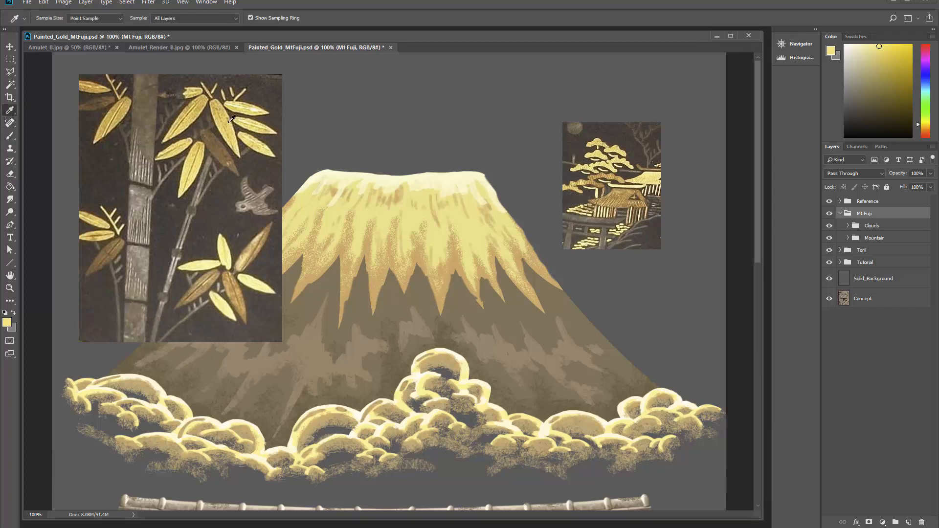
left_click(246, 223)
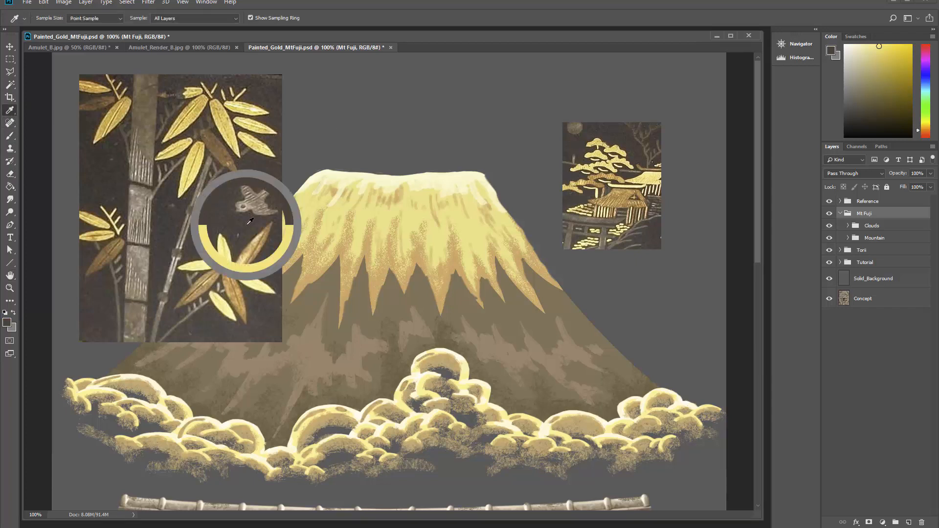
left_click(108, 229)
left_click(100, 219)
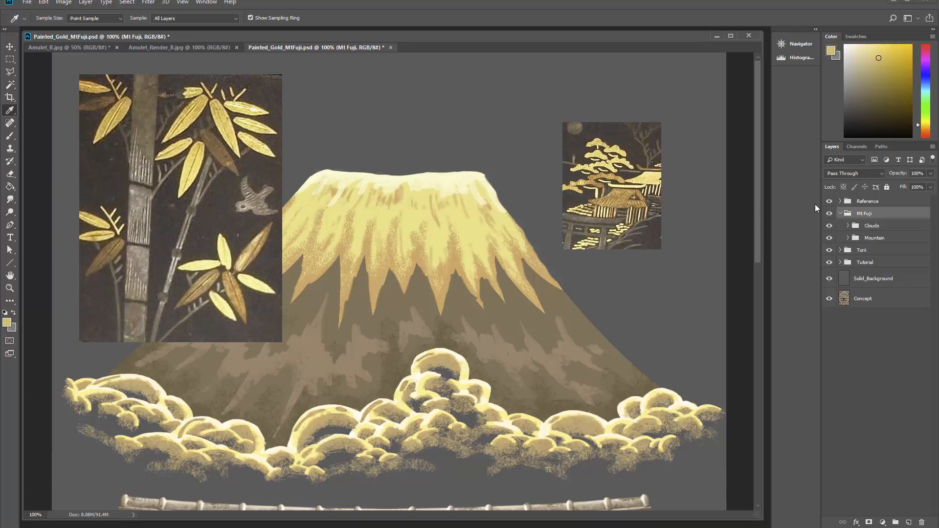
- Hide the Reference and Mt Fuji groups and expand the Torii group to list its layers
left_click(828, 201)
key("space")
left_click_drag(482, 335, 464, 15)
left_click_drag(472, 295, 471, 216)
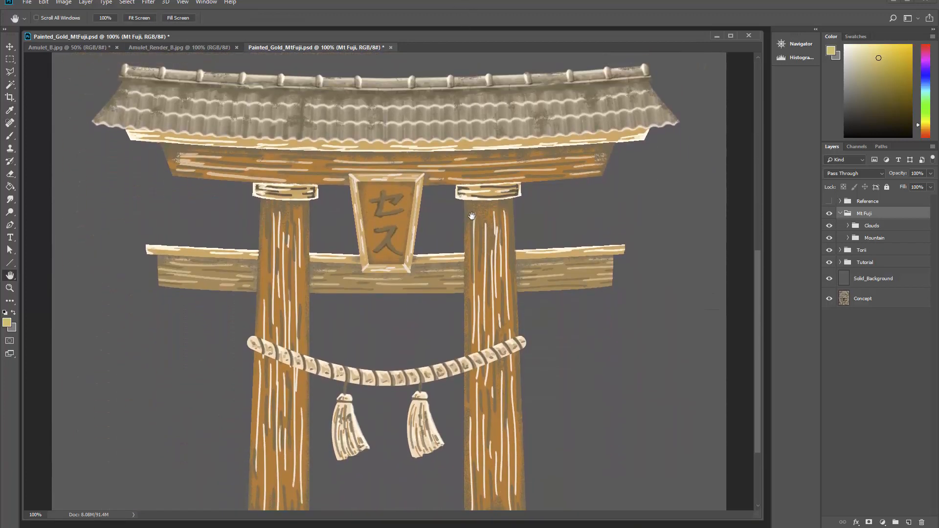
key("z")
left_click_drag(532, 245, 519, 251)
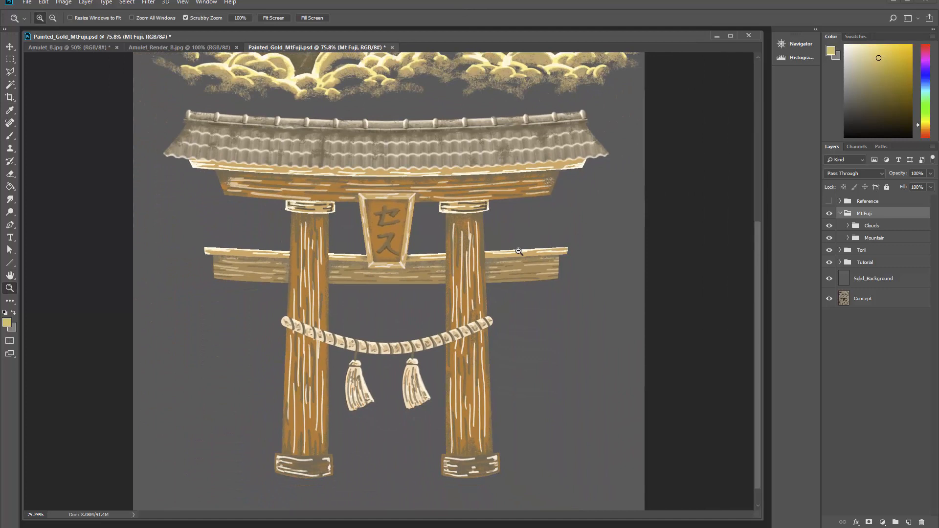
left_click(829, 215)
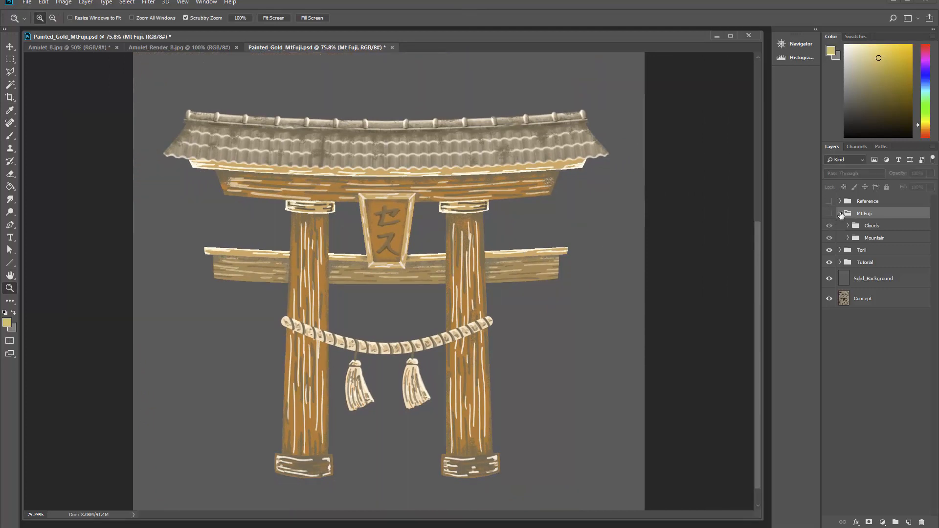
left_click(841, 214)
left_click(839, 226)
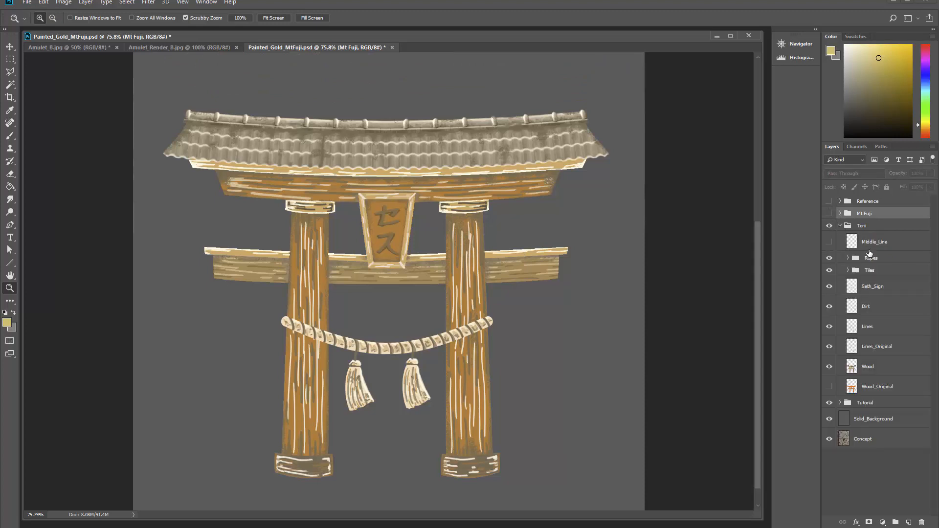
- Toggle the Ropes and Tiles groups to examine their parts of the gate, leaving both hidden
left_click(828, 258)
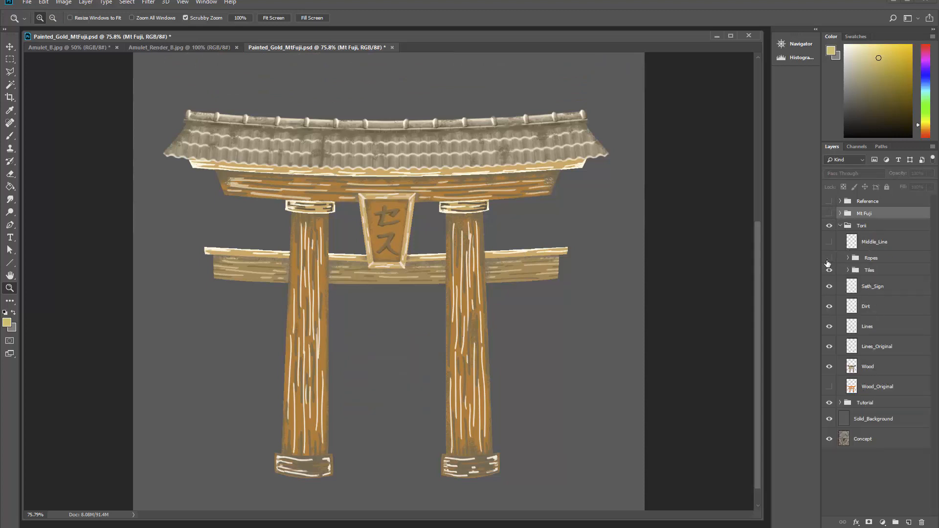
left_click(828, 258)
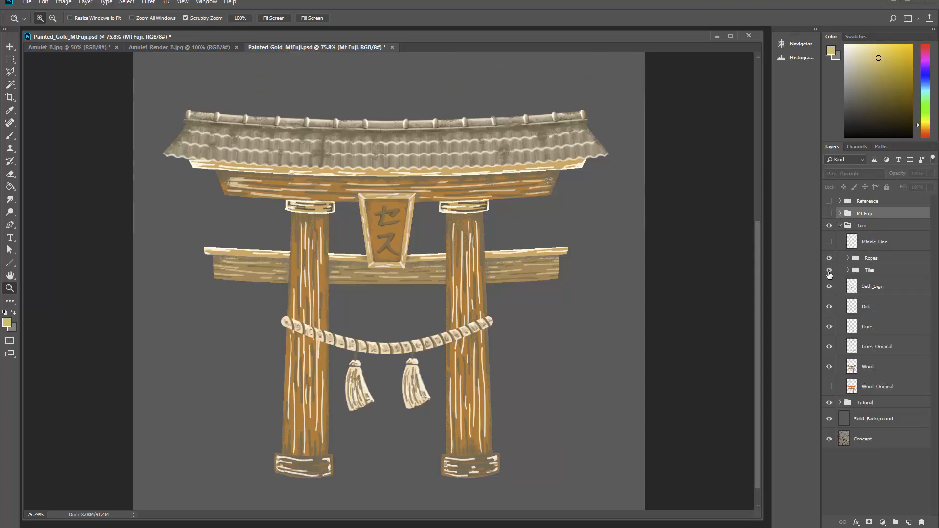
left_click(829, 270)
left_click(828, 272)
left_click(829, 270)
left_click(828, 258)
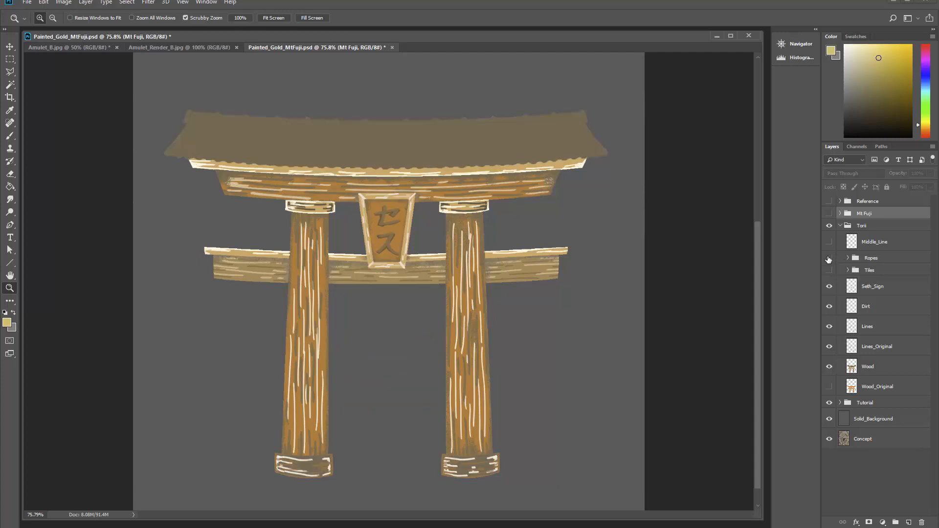
- Toggle the Dirt, Lines and Lines_Original layers to examine the wood detail up close, leaving all three visible
left_click(372, 213)
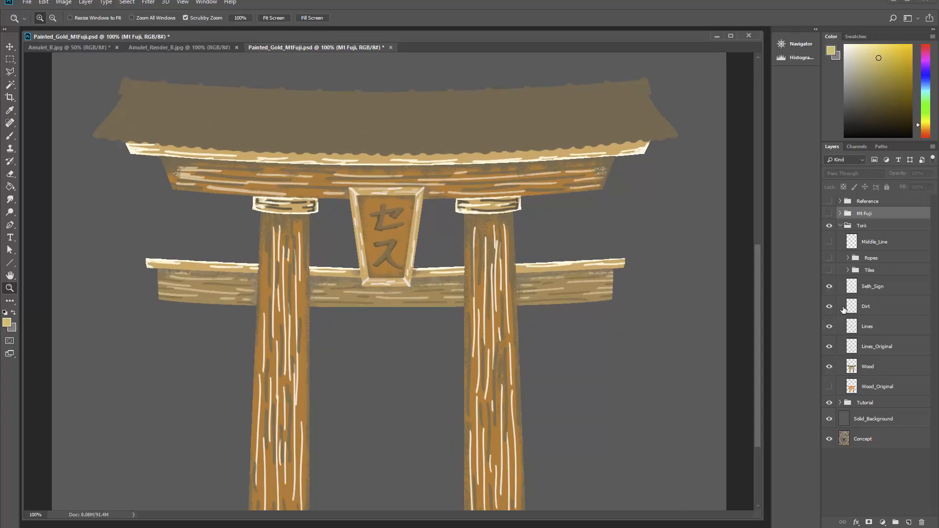
left_click(550, 278)
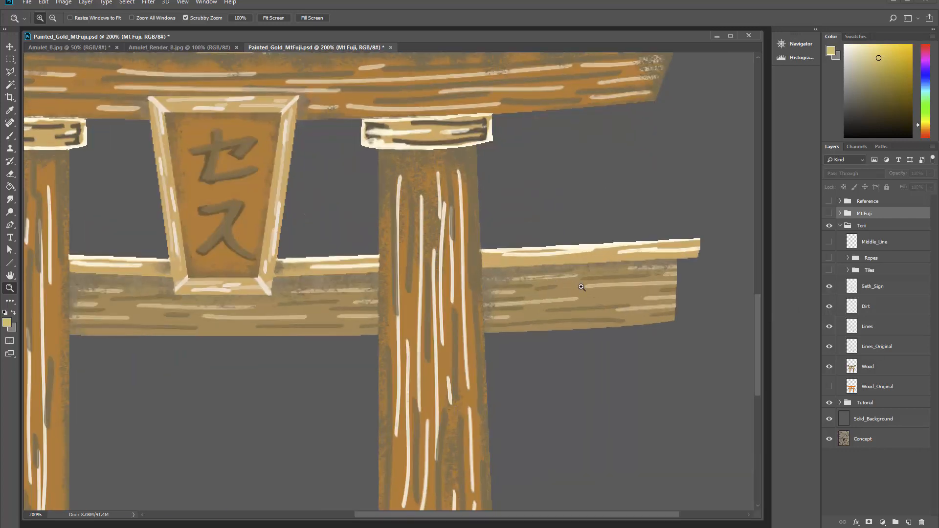
left_click(828, 307)
left_click(829, 327)
left_click(829, 327)
left_click(829, 327)
left_click(829, 347)
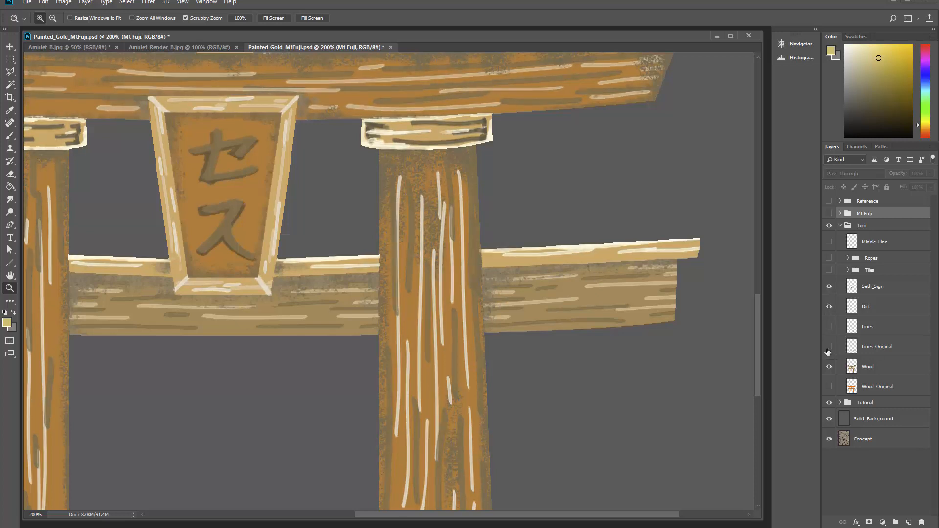
left_click(450, 354, "alt")
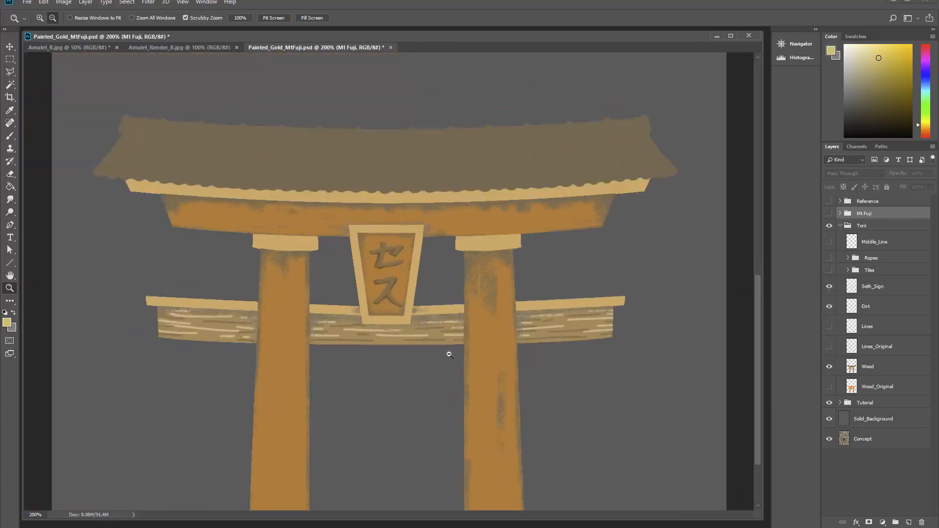
left_click(829, 347)
left_click(829, 327)
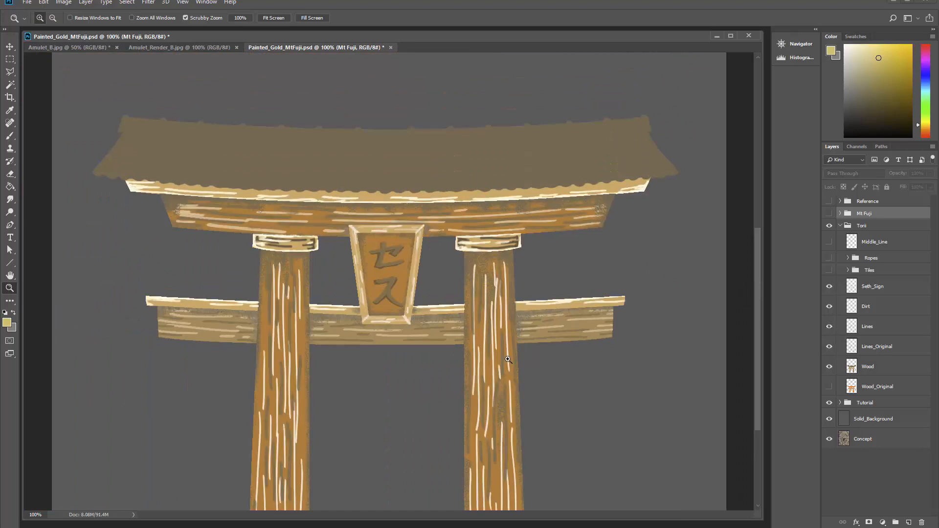
- Examine the painted wood grain on the gate's pillars and compare it with Amulet_Render_B.jpg
key("space")
left_click_drag(418, 356, 440, 304)
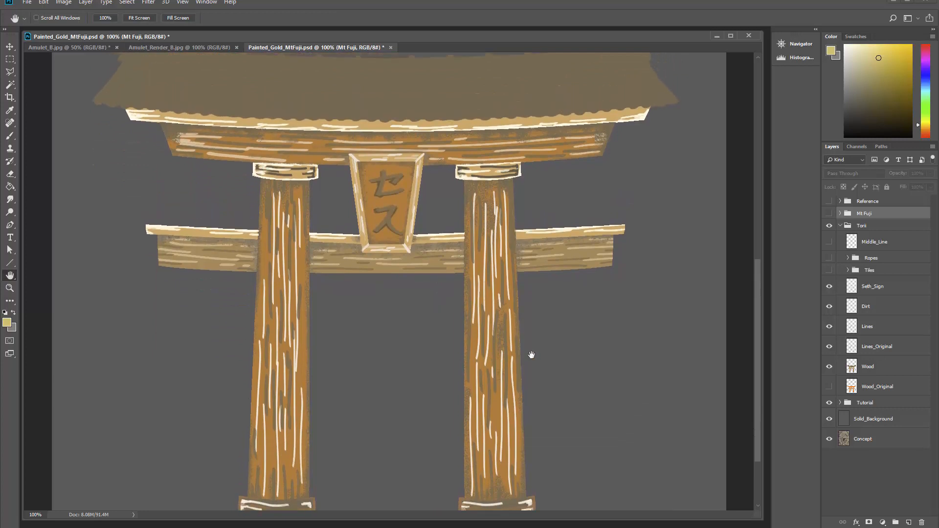
left_click(163, 48)
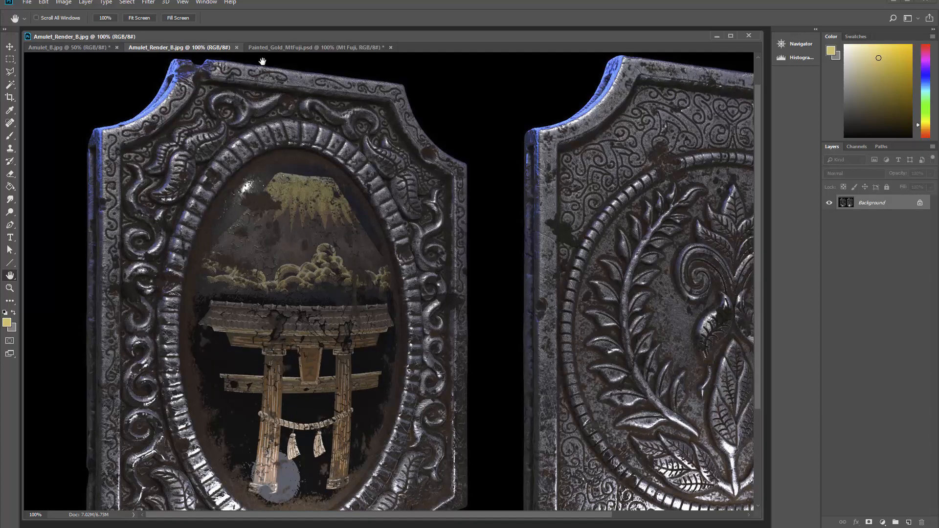
left_click(313, 48)
mouse_move(602, 342)
left_mouse_down()
mouse_move(587, 289)
mouse_move(586, 421)
left_mouse_up()
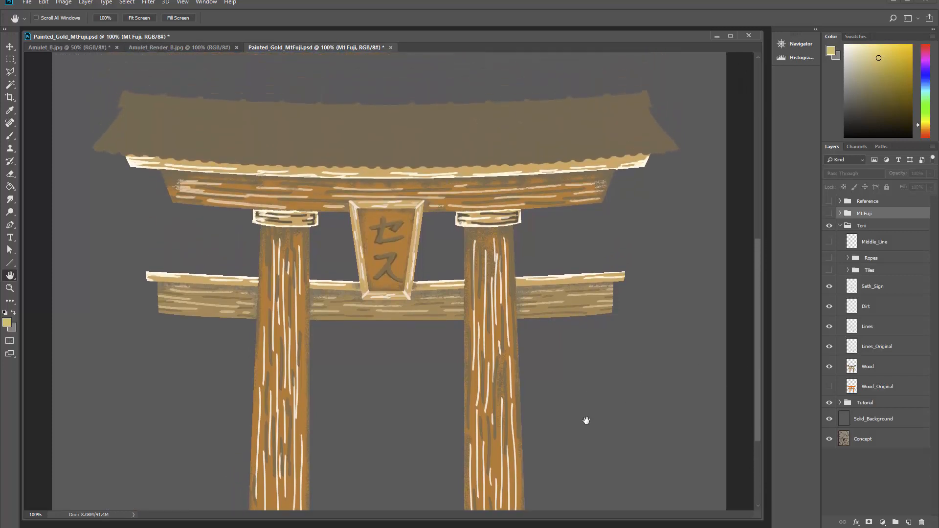
- Show the Tiles, Ropes, Mt Fuji and Reference groups again for the complete painting
left_click(828, 270)
left_click(828, 257)
key("z")
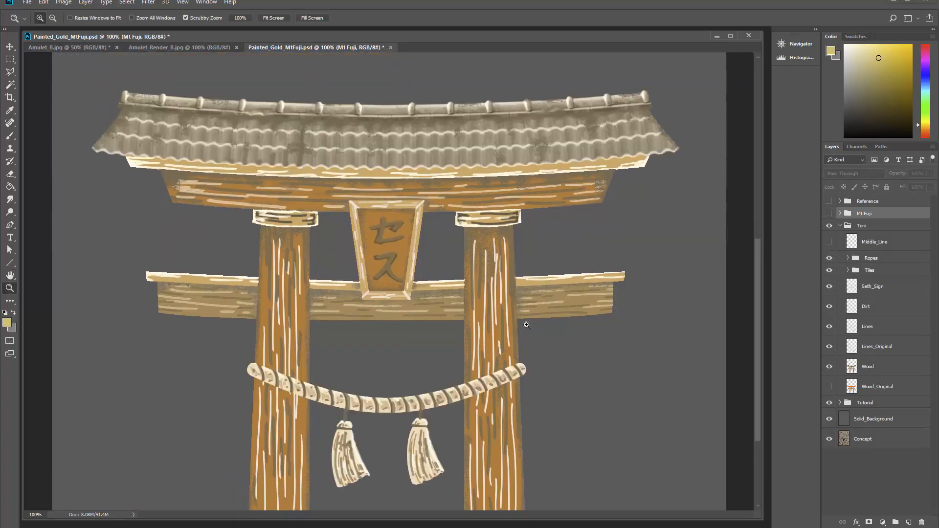
left_click(526, 325, "alt")
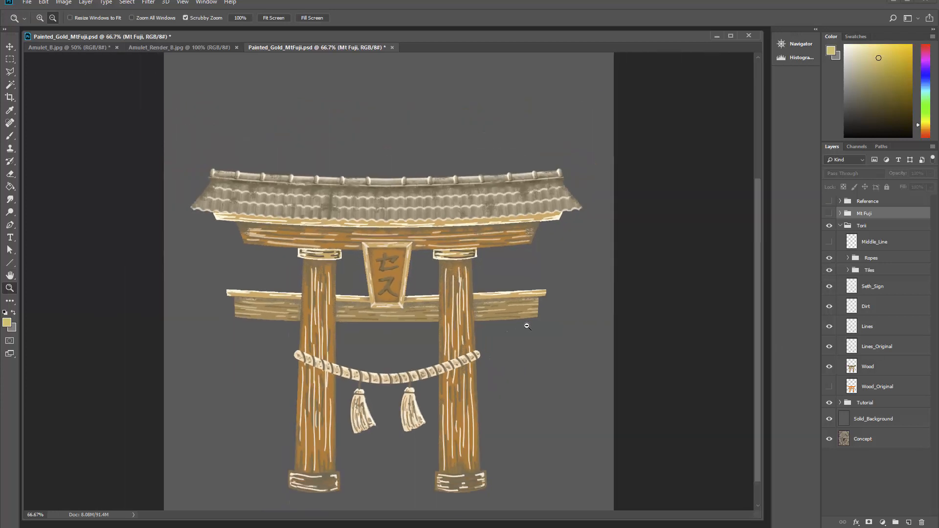
left_click(829, 213)
left_click(828, 201)
key("h")
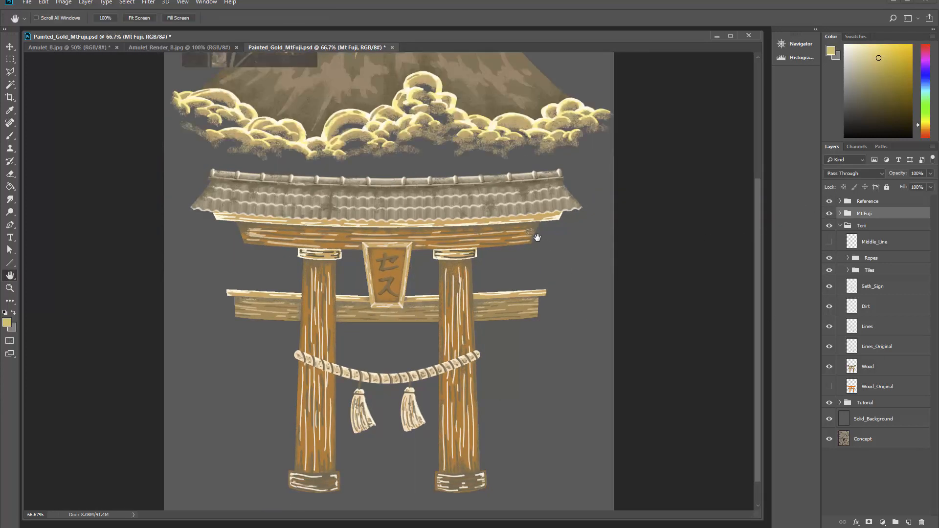
left_click_drag(541, 263, 541, 400)
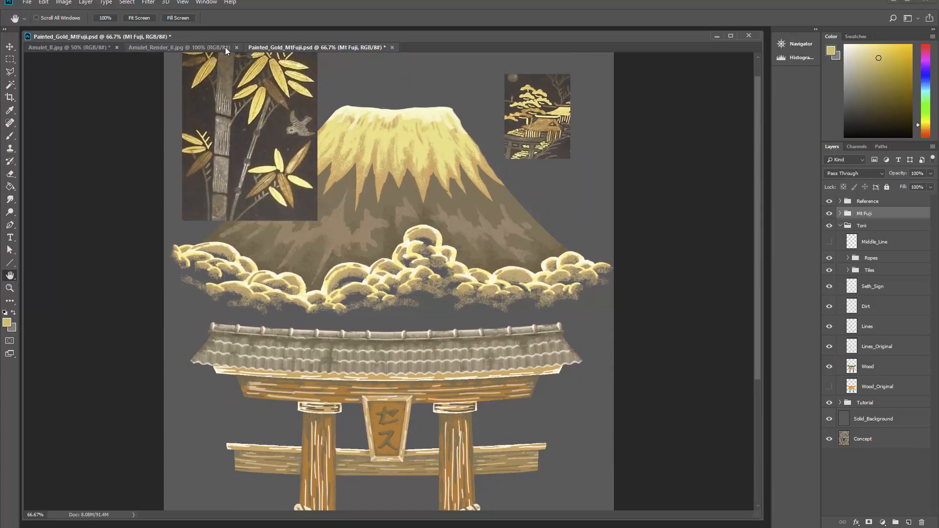
- Minimize the painting's window, view the Fuji artwork in Gem_Texture.psd and return to Amulet_Render_B.jpg
left_click(717, 36)
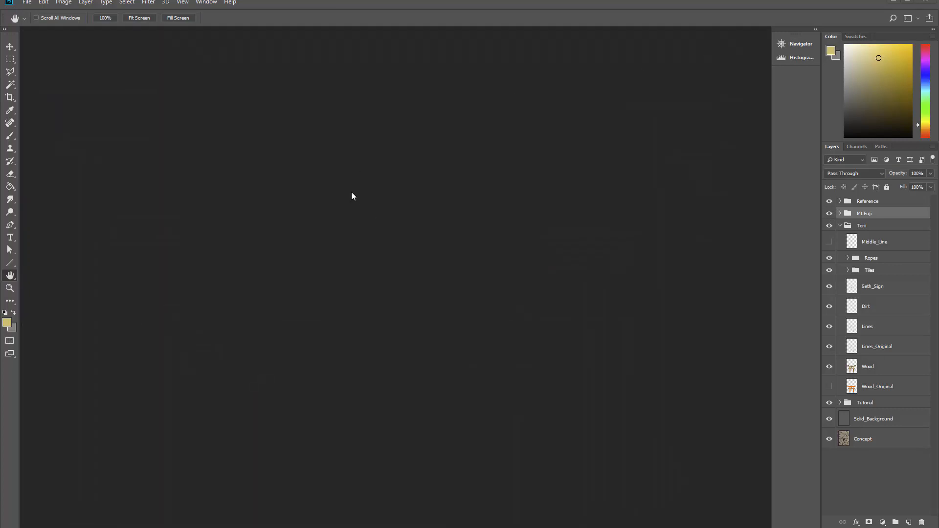
left_click(206, 2)
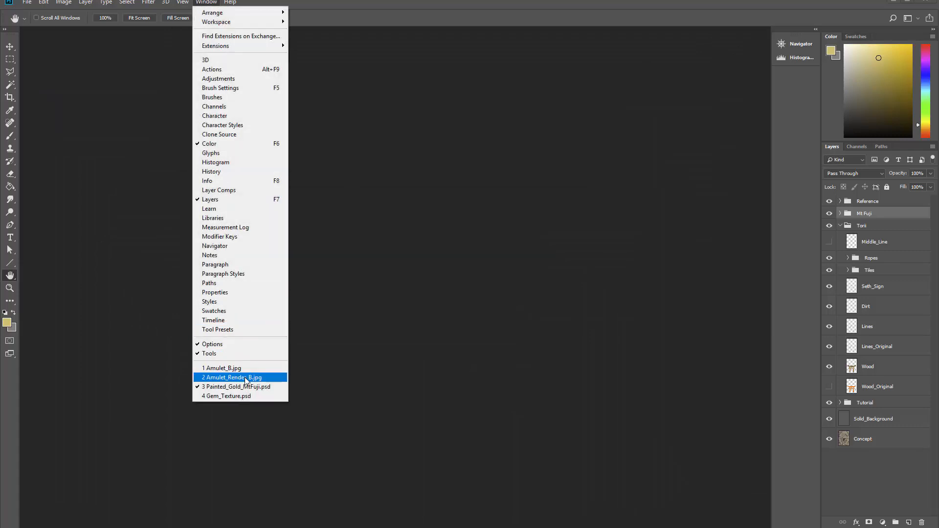
left_click(253, 397)
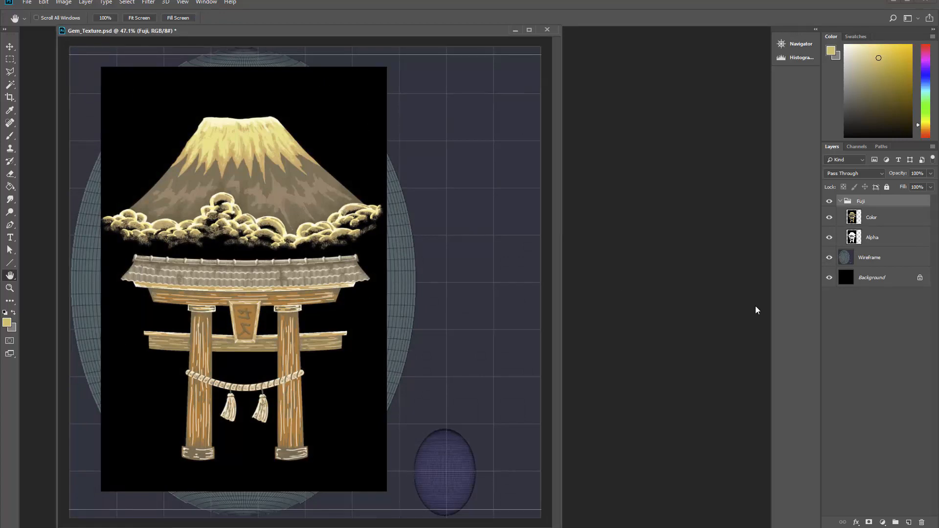
left_click(208, 5)
left_click(248, 378)
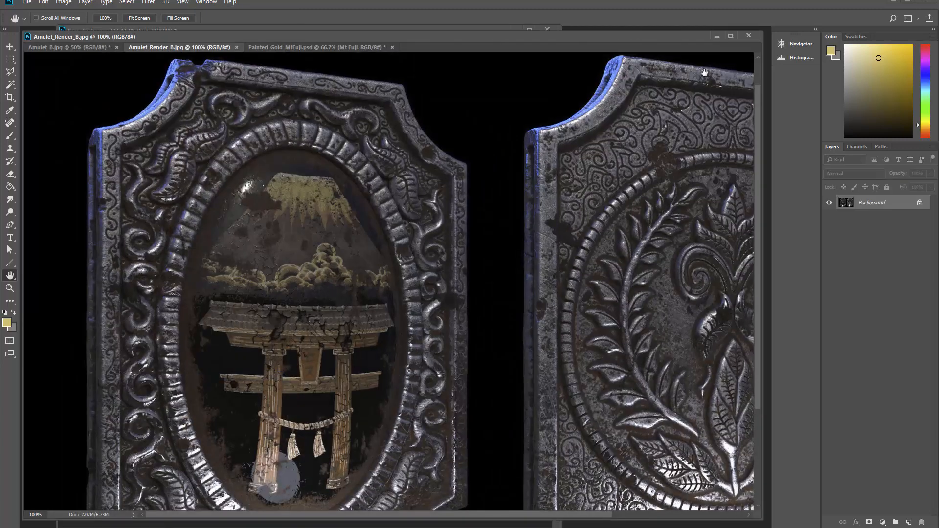
- Minimize the amulet render's window and open Mask_PaintChips.jpg from the Images_TextureMaps_PSDs folder
left_click(717, 37)
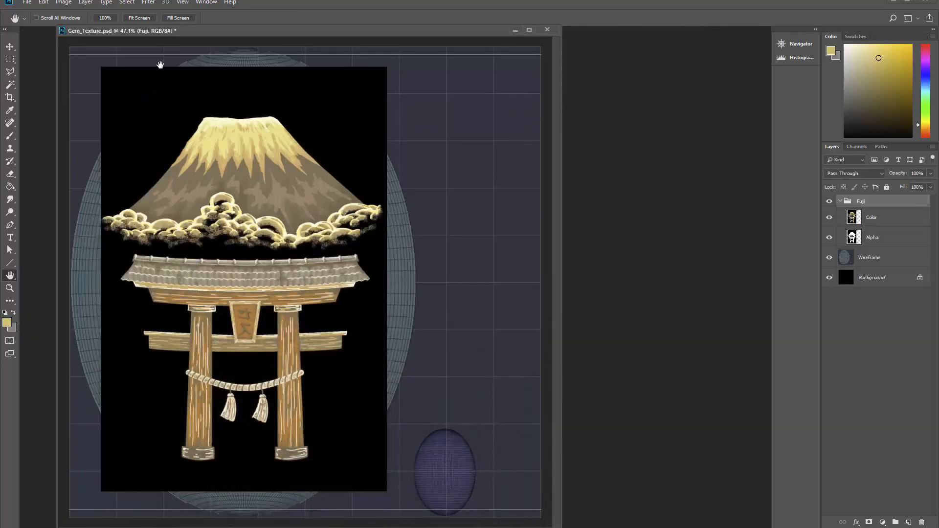
left_click(28, 5)
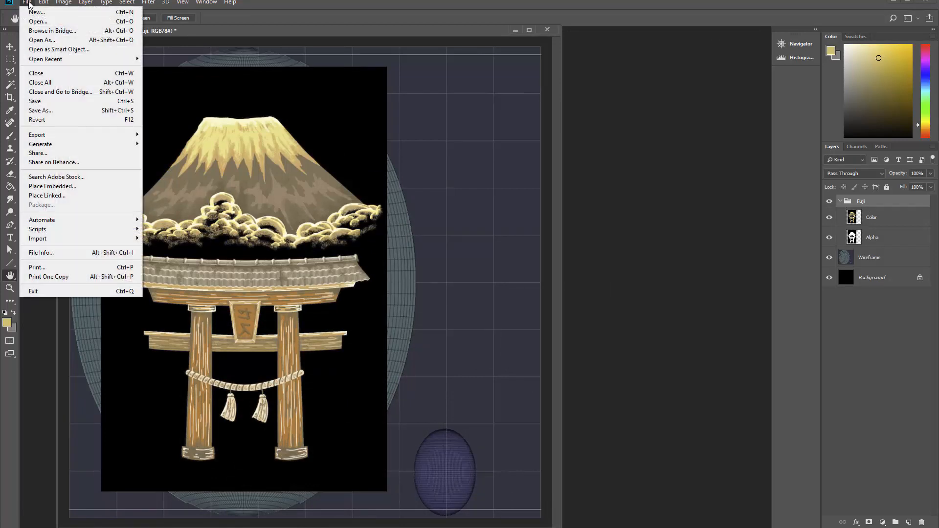
left_click(39, 18)
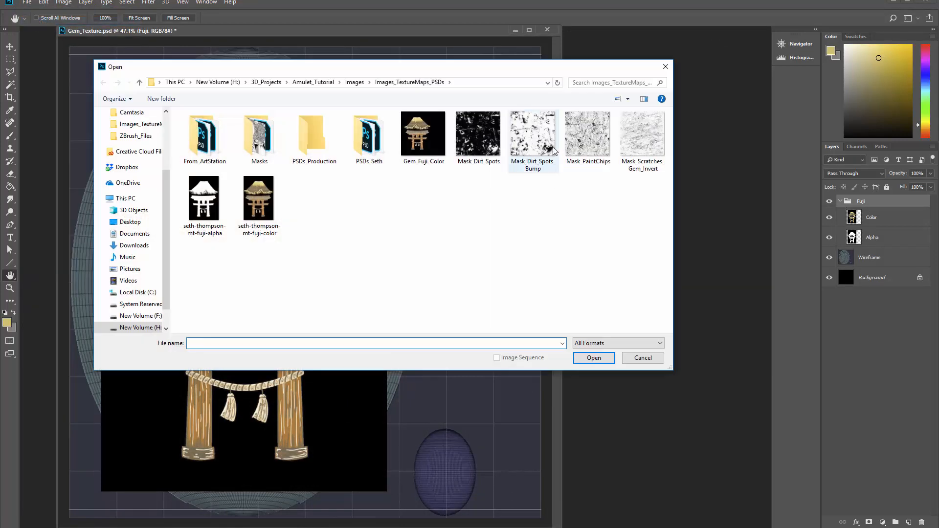
left_click(534, 138)
left_click(578, 143)
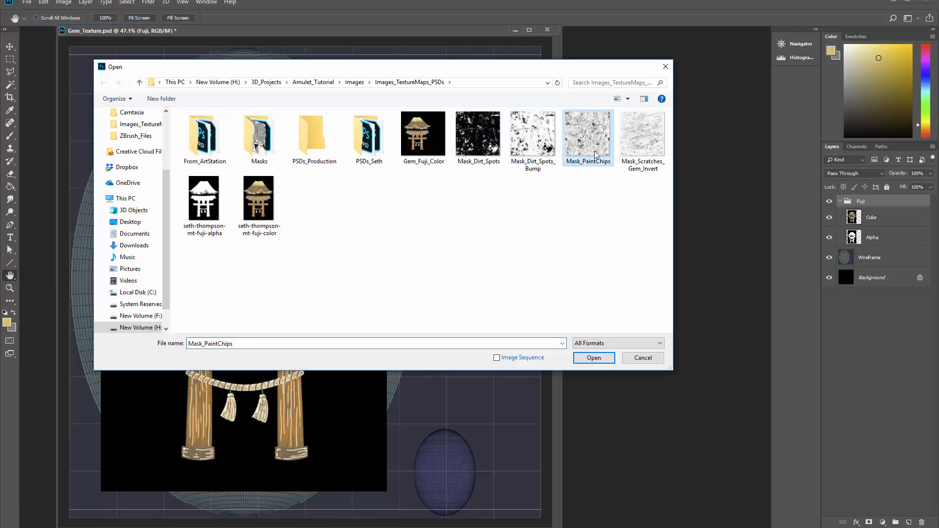
left_click(603, 357)
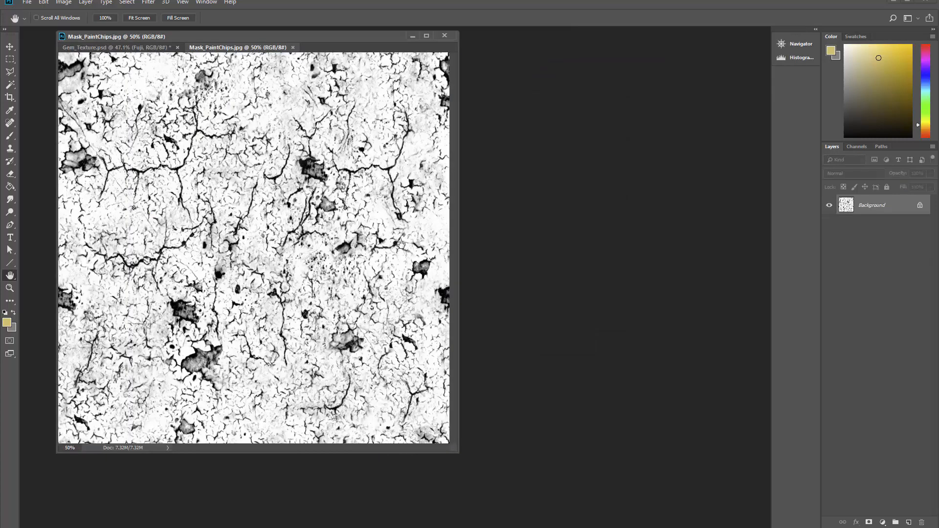
- Enlarge the Gem_Texture.psd window, paste the paint-chips texture into the Fuji group and shift it over the artwork
left_click_drag(279, 42, 292, 45)
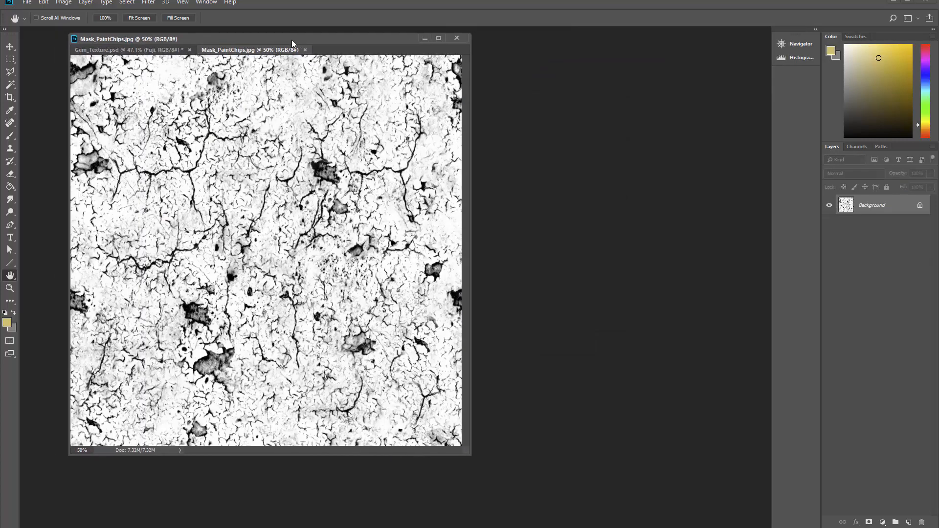
left_click(161, 50)
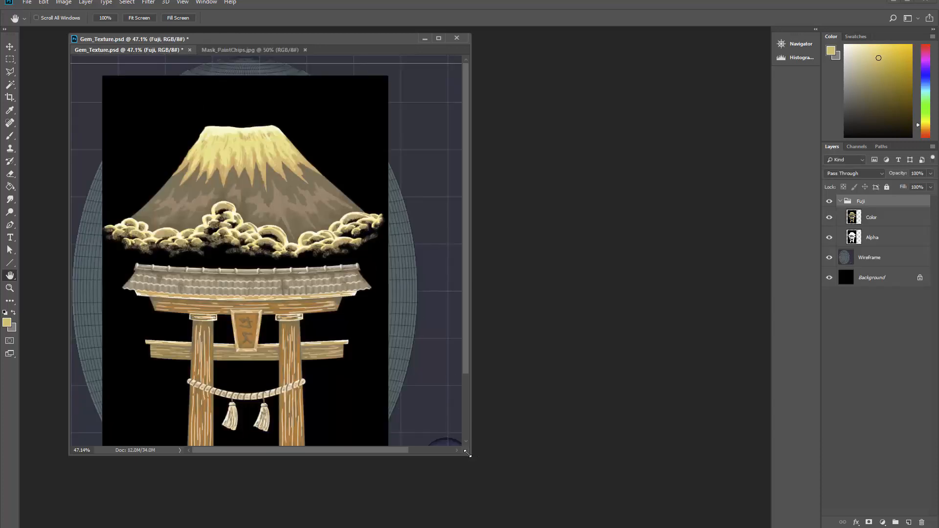
left_click_drag(467, 453, 639, 527)
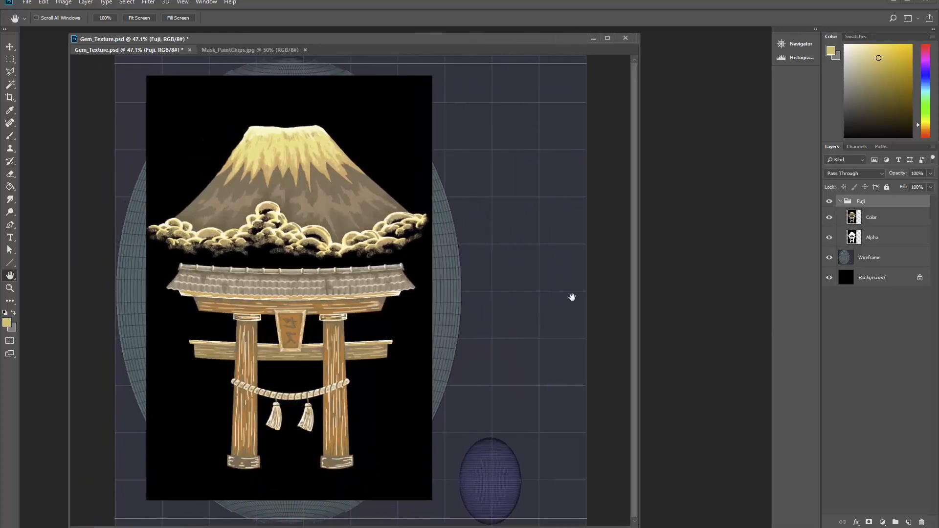
key("ctrl+v")
key("v")
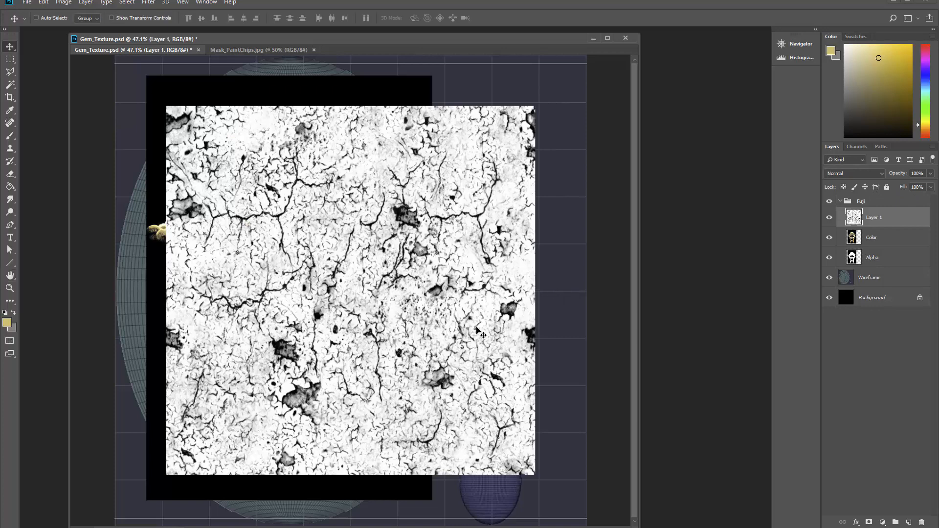
mouse_move(475, 329)
left_mouse_down()
mouse_move(446, 323)
mouse_move(437, 308)
mouse_move(424, 325)
mouse_move(436, 364)
mouse_move(458, 358)
mouse_move(432, 359)
left_mouse_up()
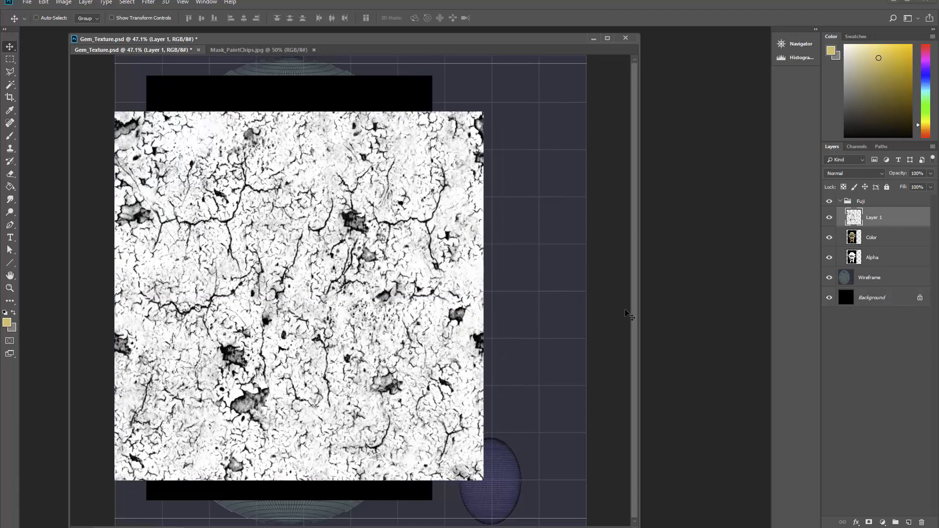
- Hide the pasted texture and the Color layer, and add a layer mask to the Alpha layer
left_click(829, 218)
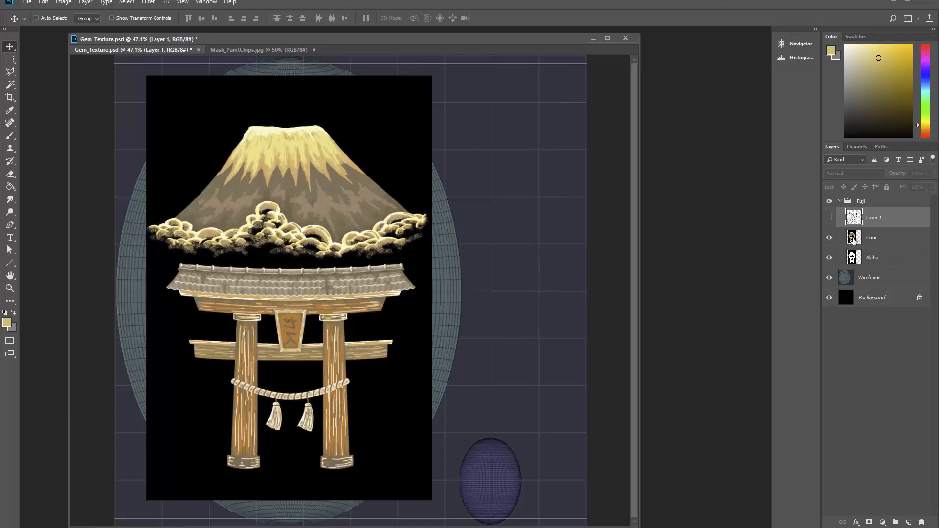
left_click(853, 258)
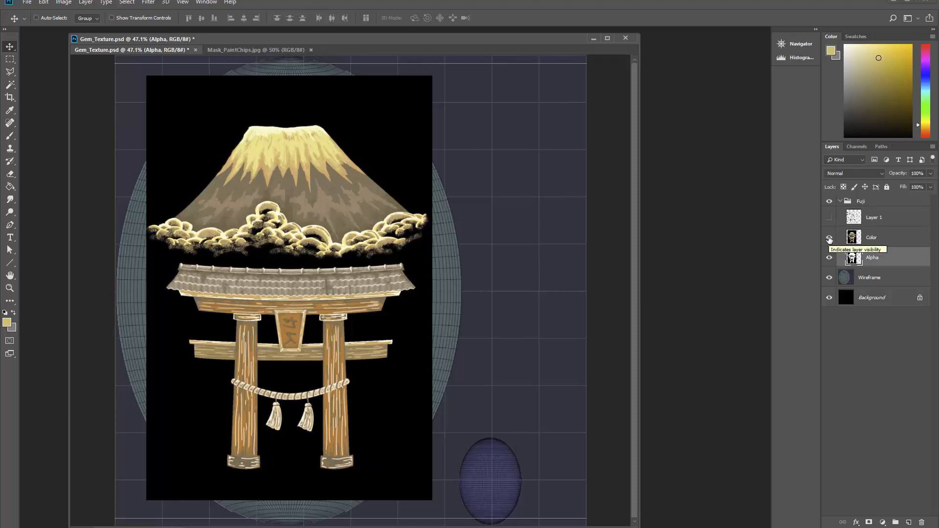
left_click(828, 239)
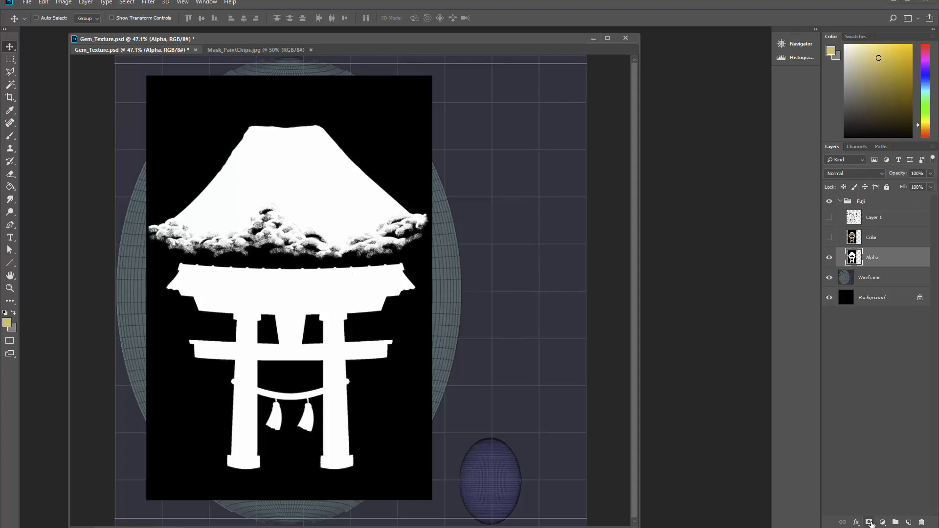
left_click(869, 522)
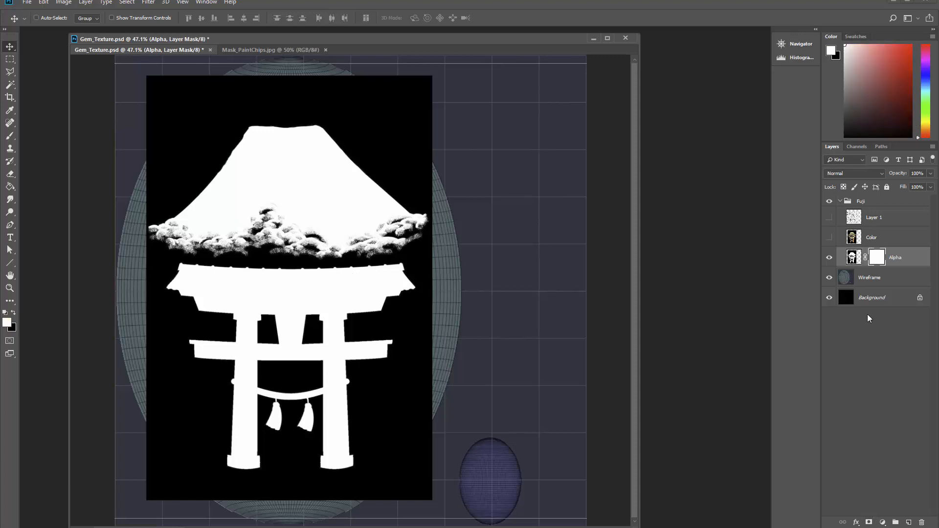
- Paste the paint-chips texture into the Alpha layer's mask channel, center it over the artwork and hide the mask overlay
left_click(860, 148)
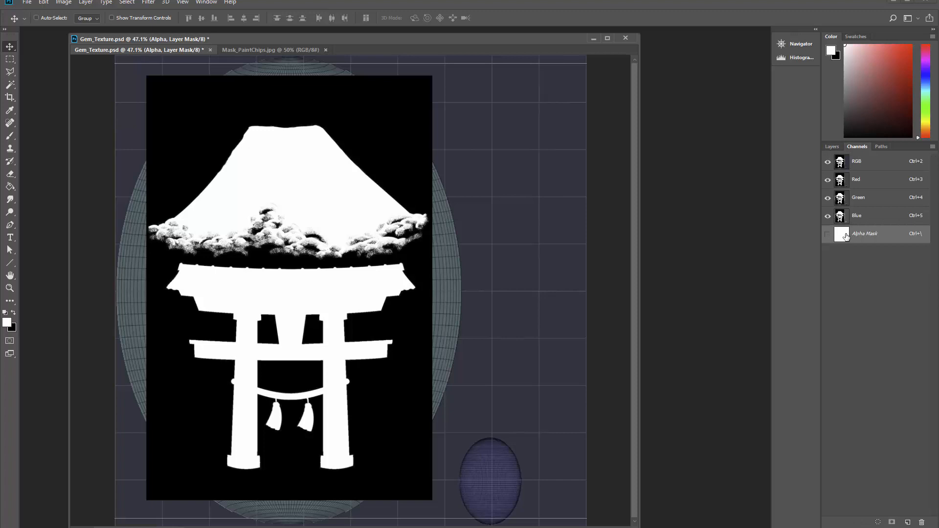
key("x")
key("ctrl+v")
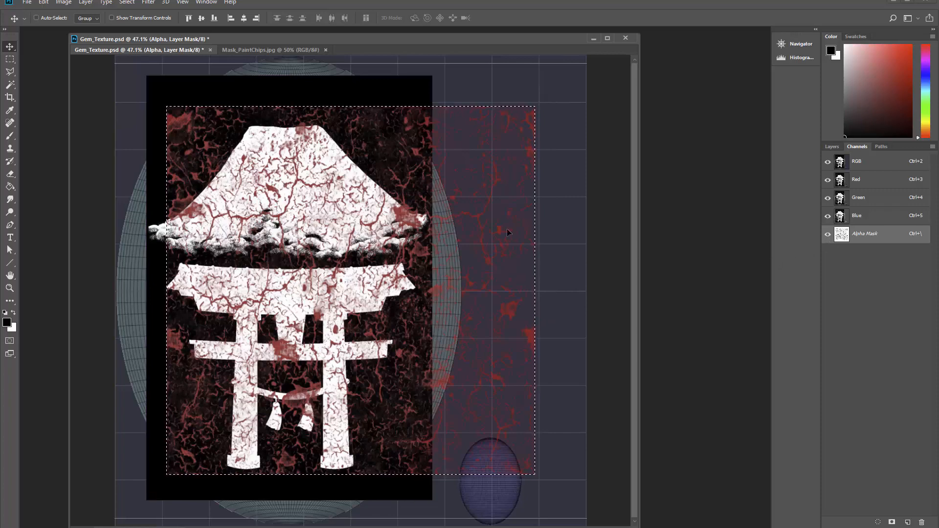
left_click_drag(417, 198, 370, 222)
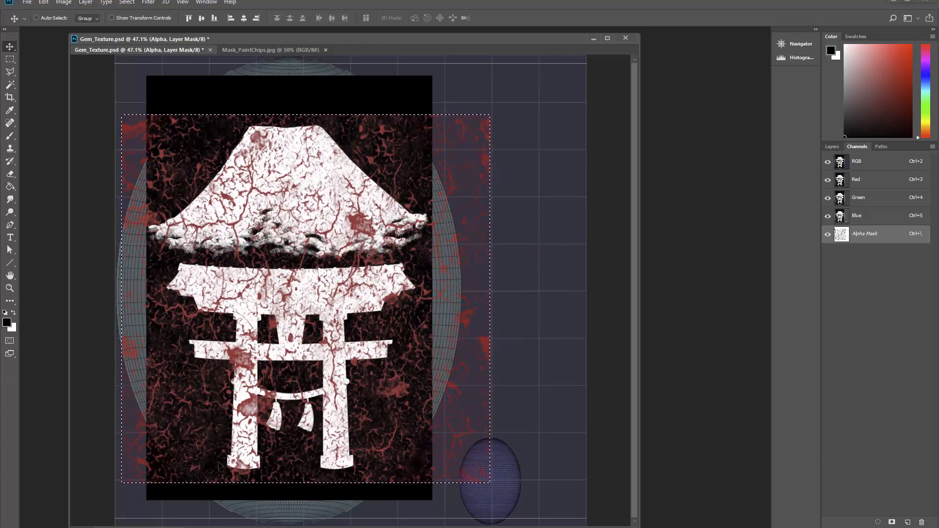
left_click(828, 234)
key("x")
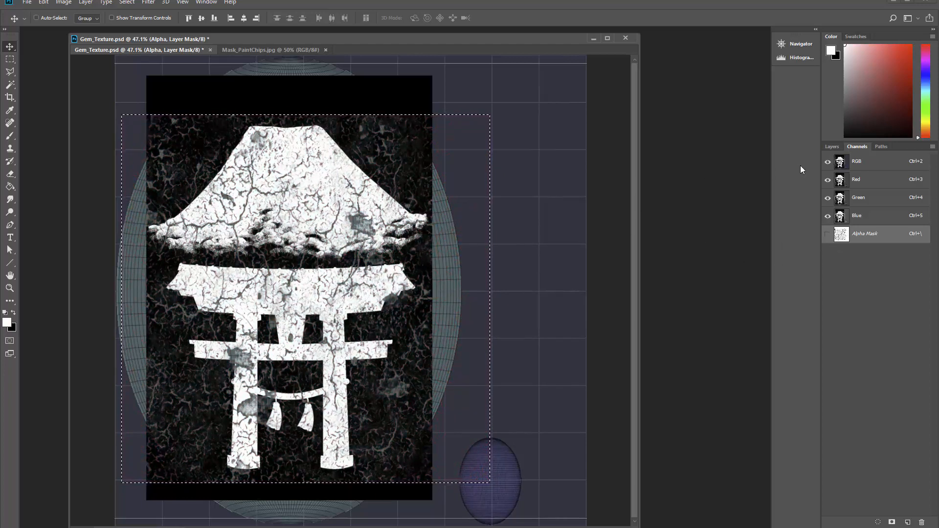
left_click(831, 147)
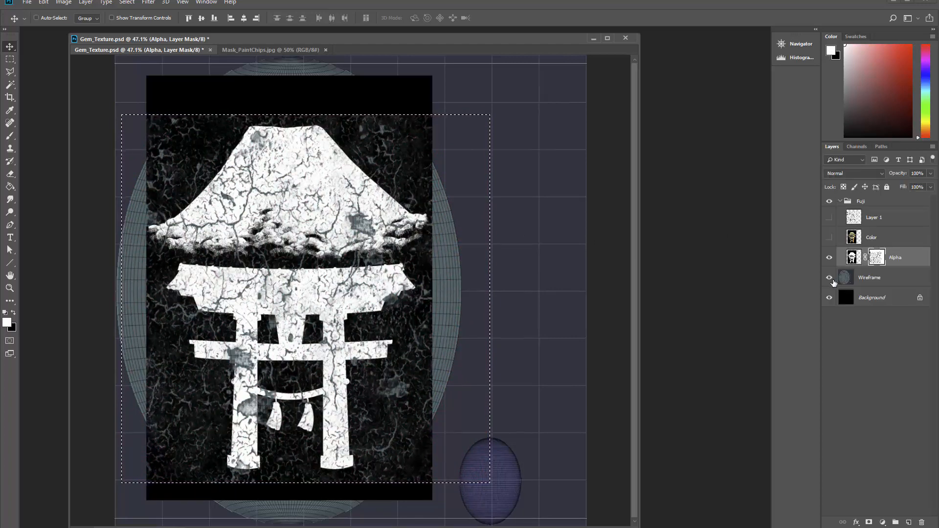
- Hide the Wireframe layer and unlink the Alpha layer's mask so it moves independently of the artwork
left_click(829, 277)
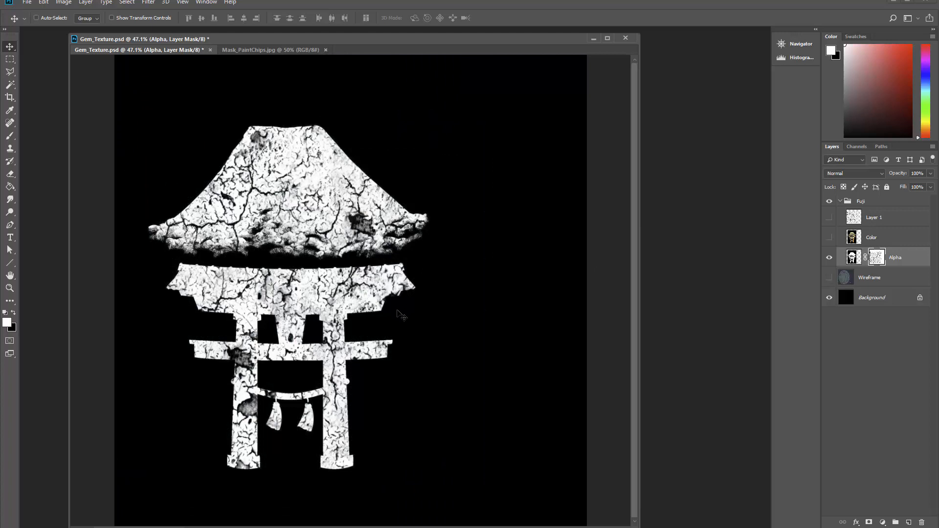
left_click_drag(383, 323, 394, 300)
key("ctrl+z")
left_click(864, 259)
- Check the chipped paint on the gem in Amulet_Render_B.jpg and return to Gem_Texture.psd
left_click(215, 4)
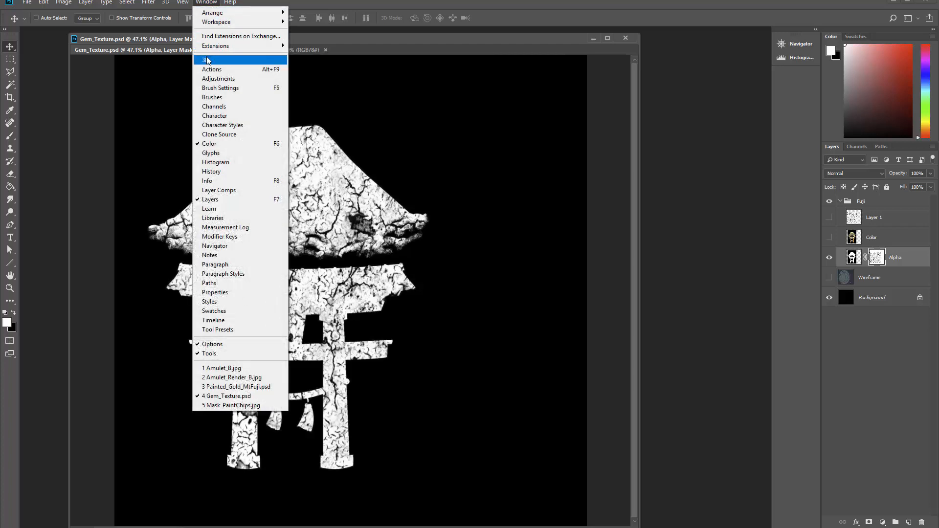
left_click(250, 379)
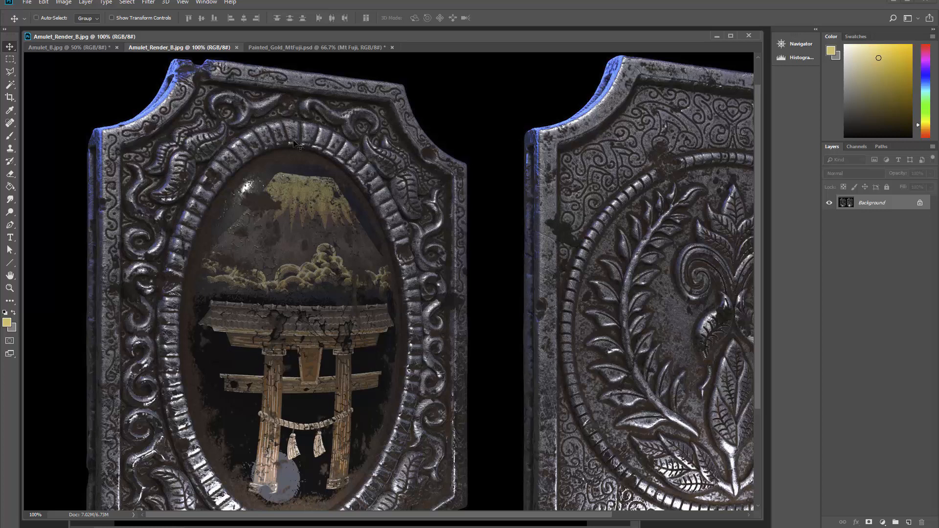
left_click(206, 3)
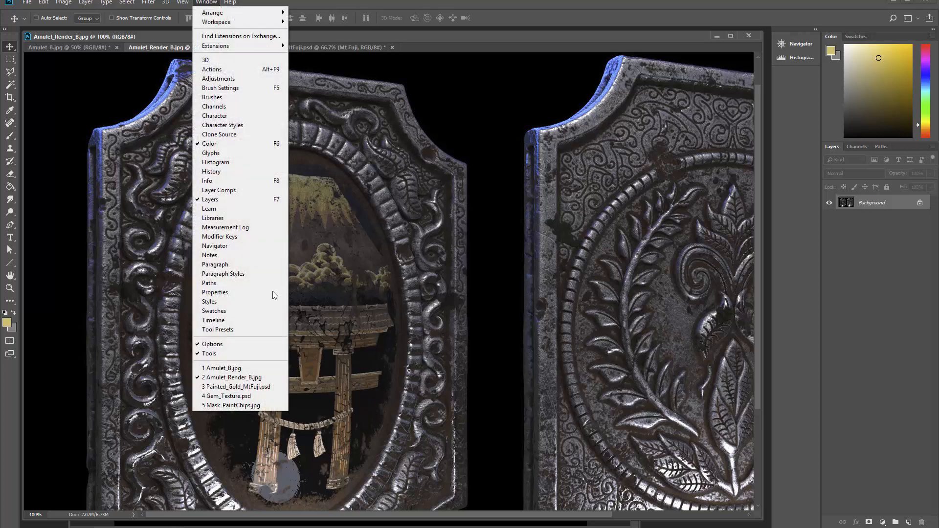
left_click(267, 396)
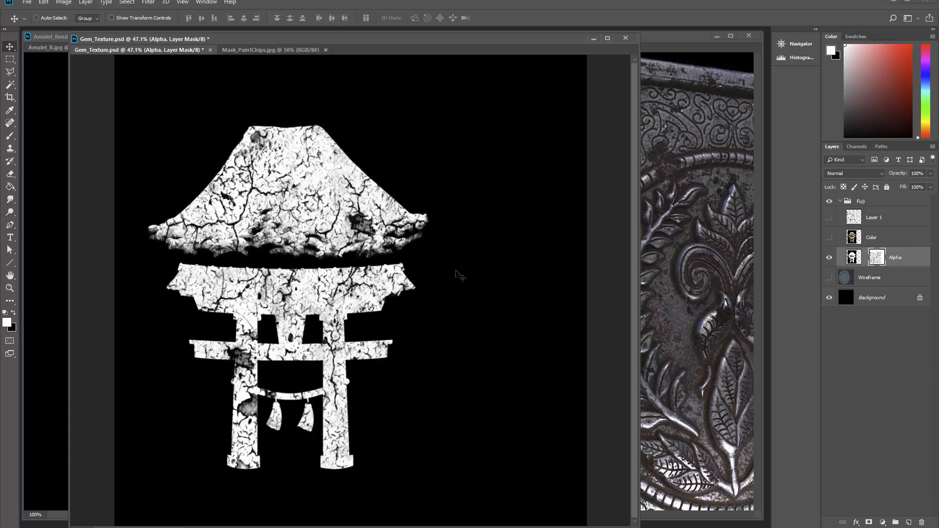
- Reposition the unlinked paint-chips mask over the mountain and gate silhouette, and widen the Gem_Texture.psd window
left_click_drag(426, 286, 394, 259)
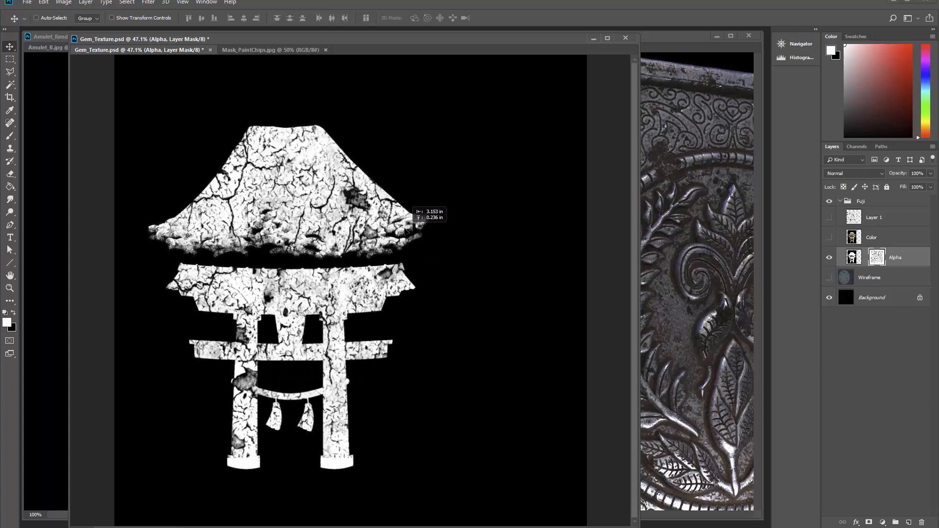
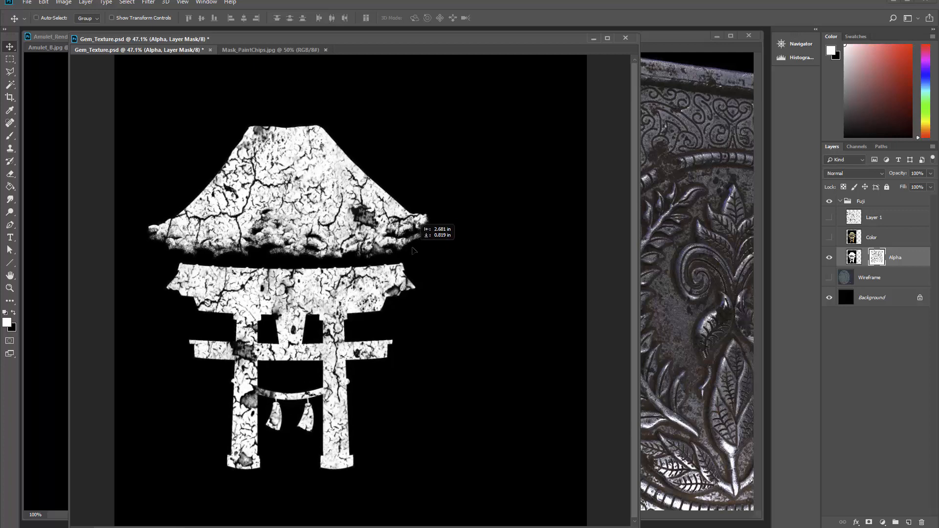
mouse_move(418, 246)
left_mouse_down()
mouse_move(419, 218)
mouse_move(414, 251)
left_mouse_up()
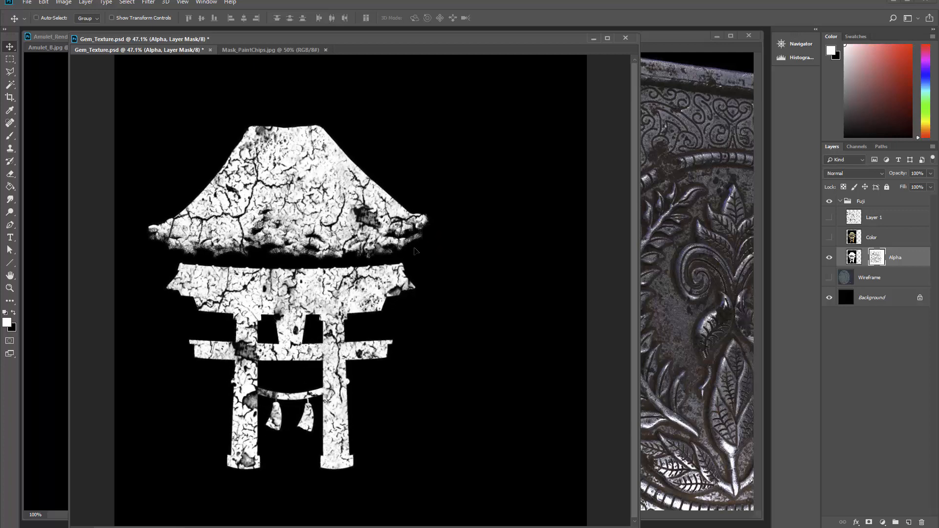
key("z")
left_click(335, 215)
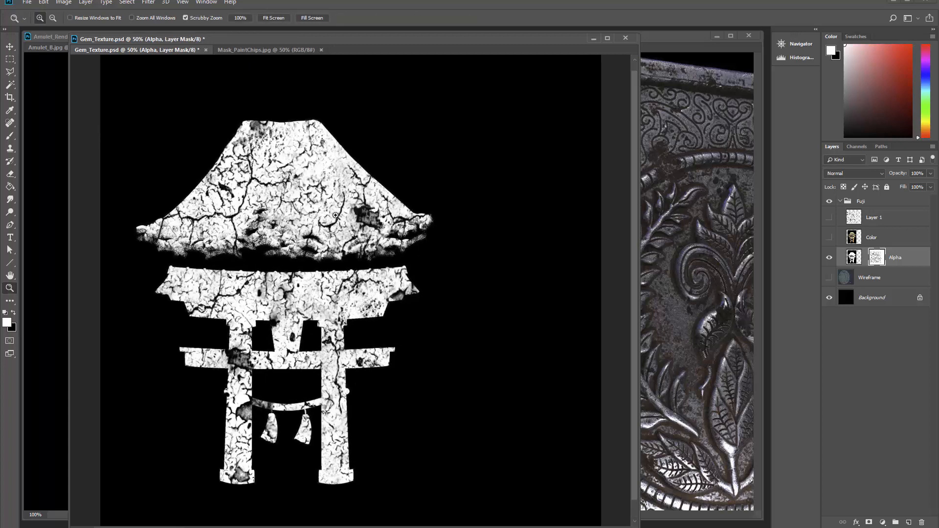
left_click(336, 215)
key("h")
left_click_drag(369, 212, 428, 196)
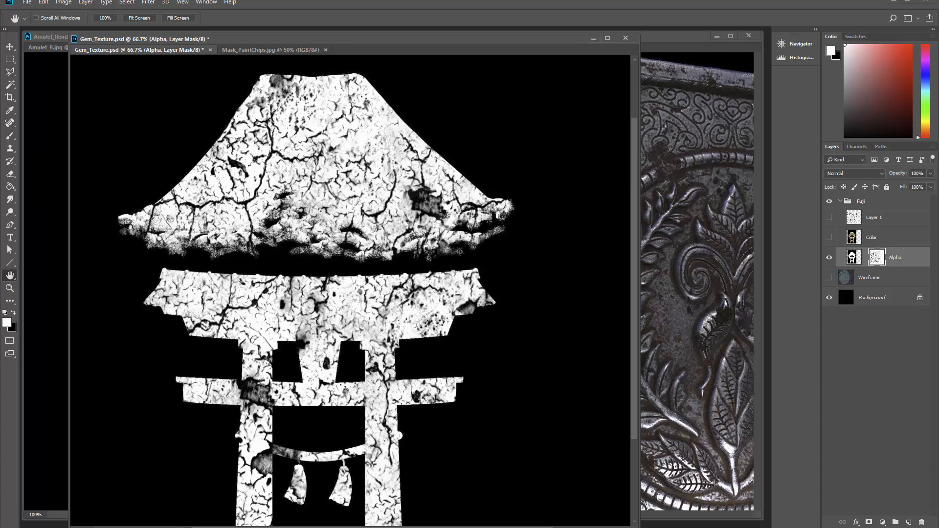
key("alt+Tab")
left_click(463, 272)
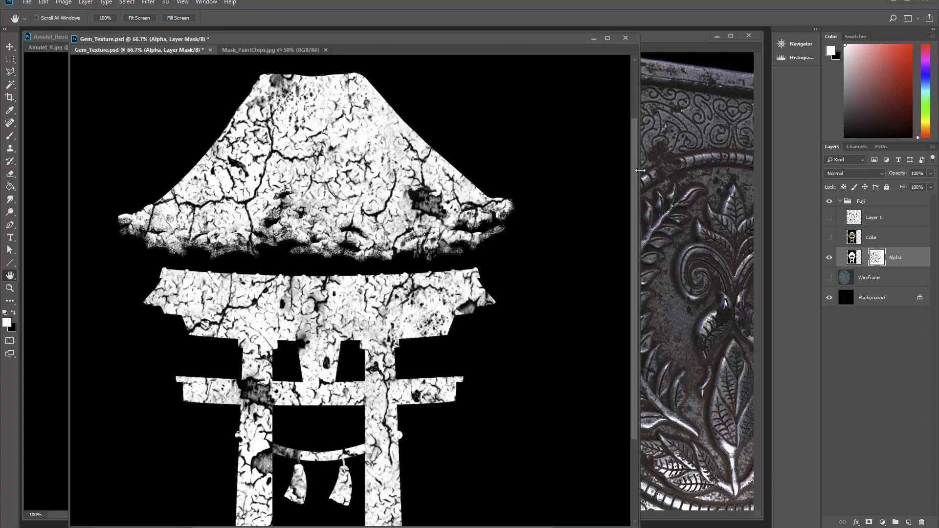
left_click_drag(639, 180, 748, 180)
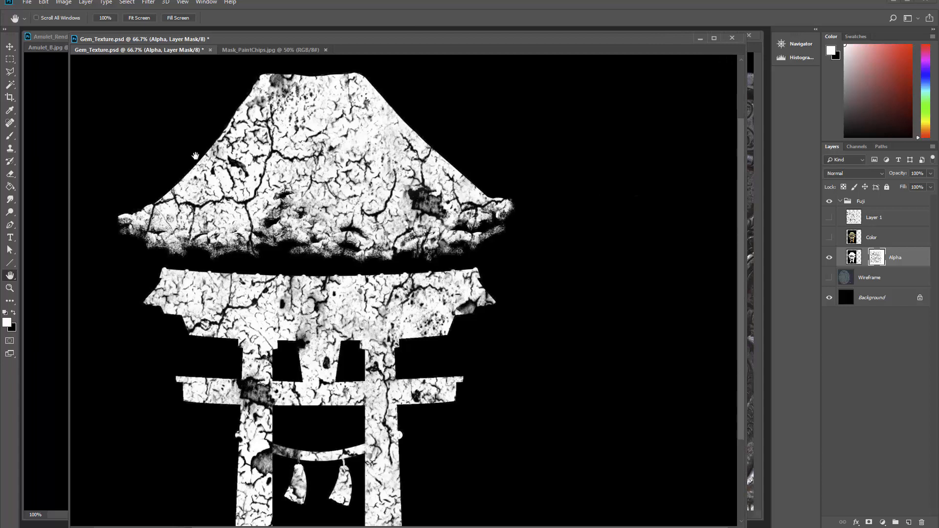
- Try painting white with the Brush over the cracks on the mountain's upper right slope, and undo the stroke
key("b")
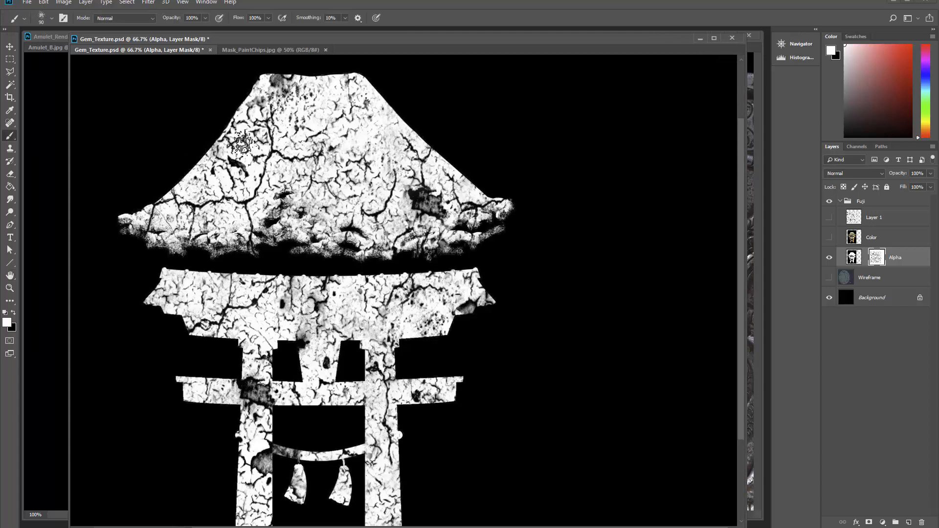
mouse_move(357, 142)
left_mouse_down()
mouse_move(379, 133)
mouse_move(389, 141)
left_mouse_up()
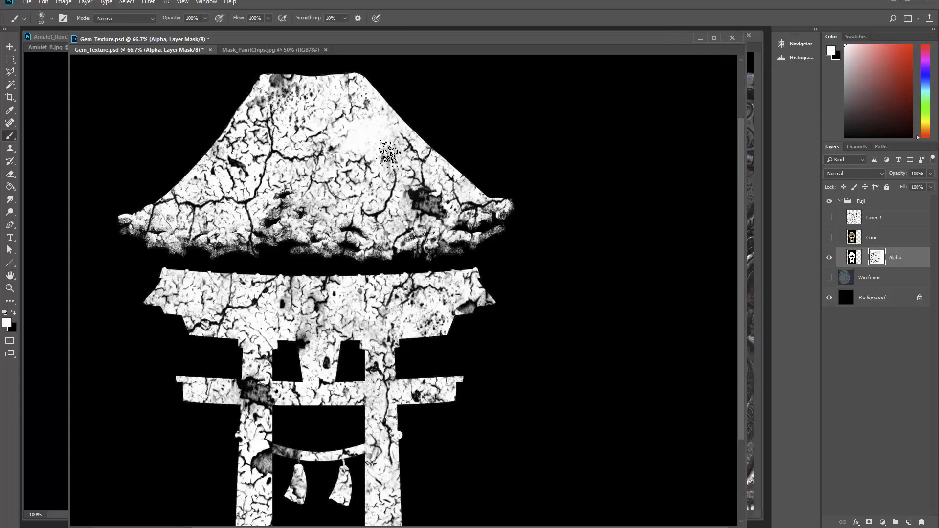
key("ctrl+z")
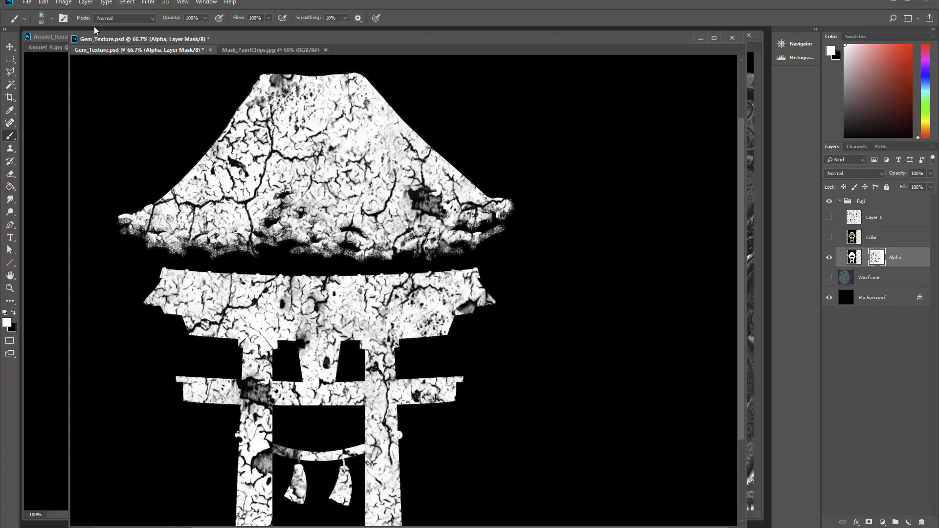
- Paint white with the textured 15 px brush preset enlarged to 100 px over cracks on the mountain's upper right slope and summit
left_click(51, 18)
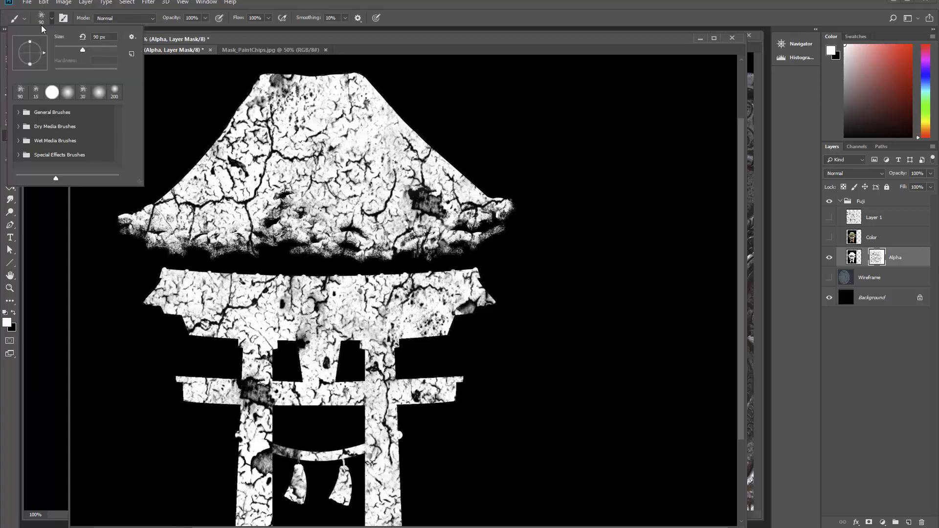
left_click(35, 93)
left_click(380, 150)
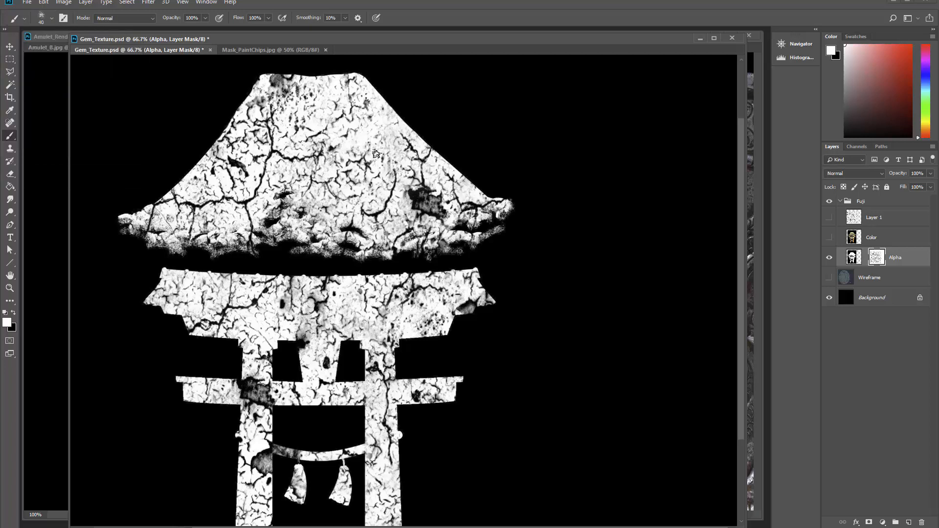
key("bracketright")
key("bracketright")
key("bracketright")
key("bracketright")
key("bracketright")
key("bracketright")
key("bracketright")
left_click_drag(386, 136, 384, 124)
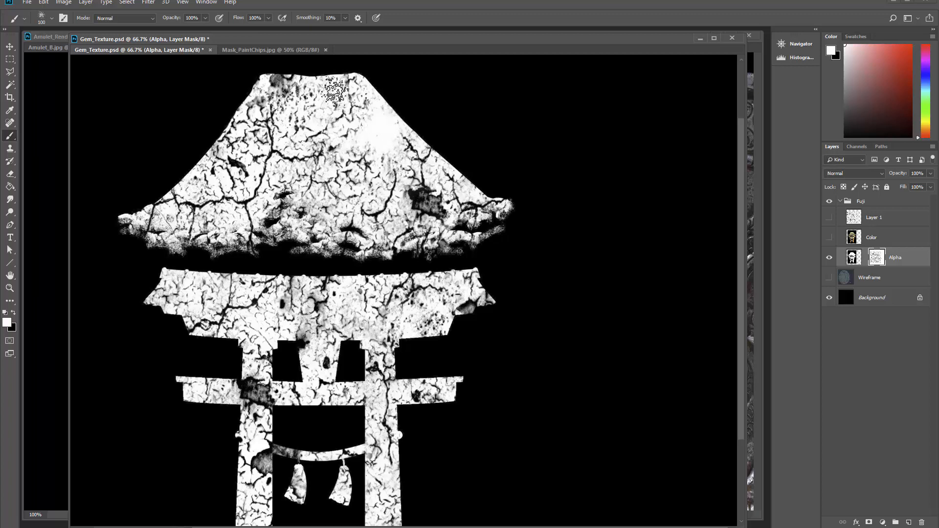
left_click_drag(338, 93, 329, 91)
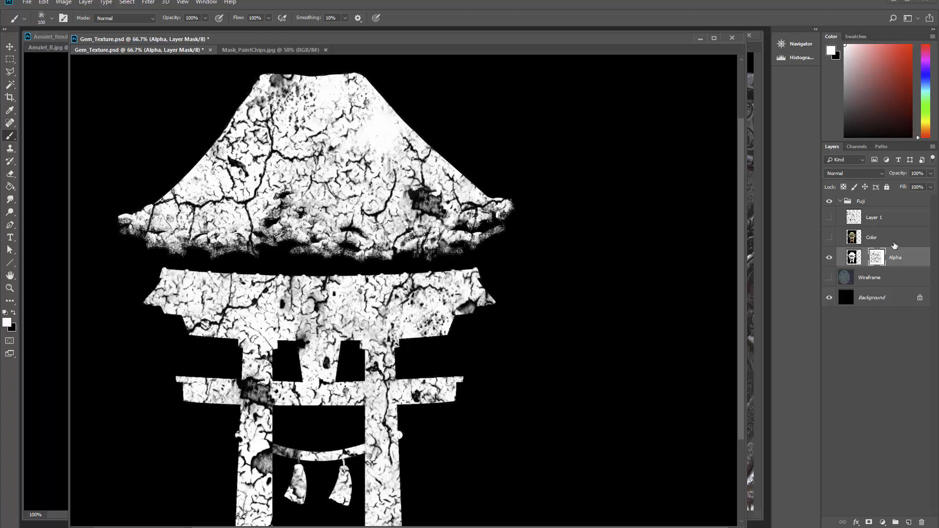
- Compare the artwork with and without the cracks by disabling and re-enabling the Alpha layer's mask
right_click(876, 257)
left_click(910, 260)
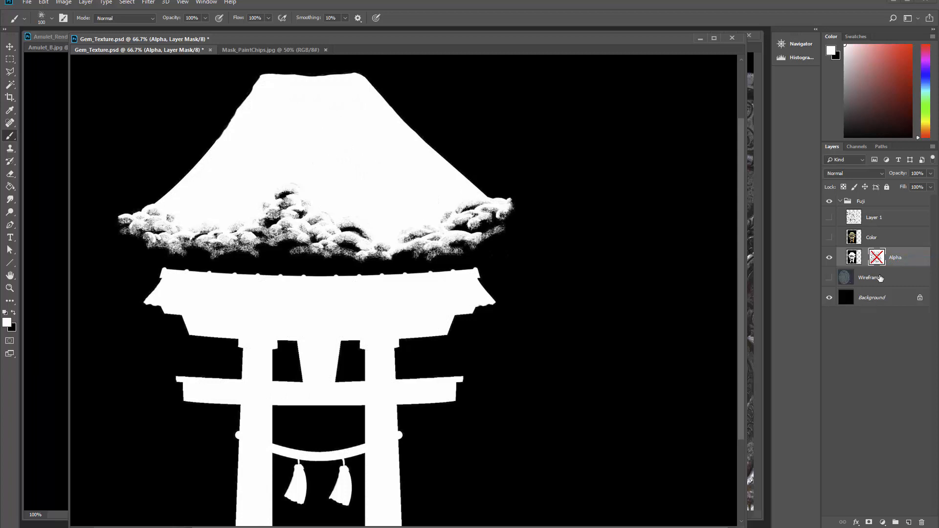
right_click(878, 261)
left_click(895, 263)
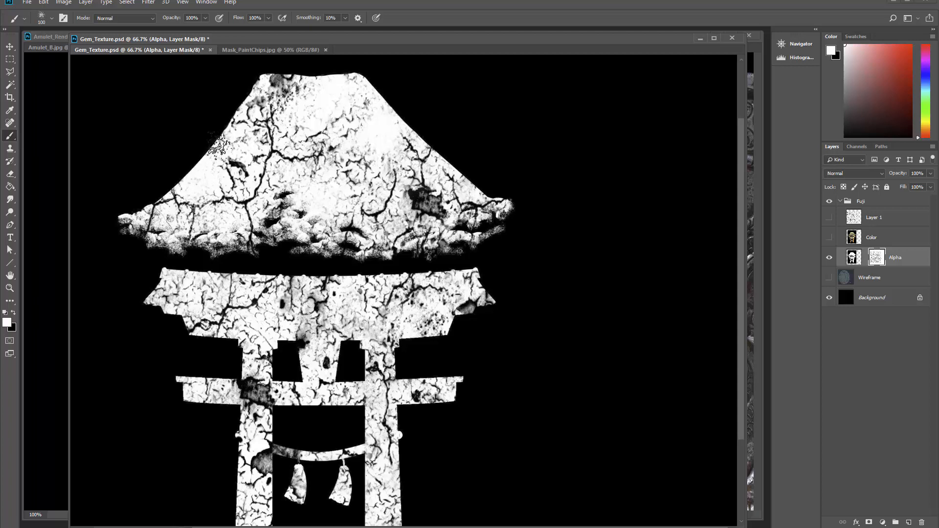
- Paint white on the Alpha mask to thin the cracks on the lower mountain, gate roof, sign and crossbeams
mouse_move(321, 200)
left_mouse_down()
mouse_move(321, 230)
mouse_move(354, 215)
mouse_move(407, 233)
mouse_move(426, 227)
mouse_move(434, 252)
mouse_move(466, 244)
mouse_move(501, 215)
left_mouse_up()
left_click_drag(366, 288, 352, 321)
mouse_move(258, 328)
left_mouse_down()
mouse_move(323, 351)
mouse_move(321, 391)
mouse_move(324, 365)
mouse_move(308, 337)
mouse_move(325, 359)
mouse_move(391, 398)
mouse_move(337, 396)
mouse_move(288, 435)
left_mouse_up()
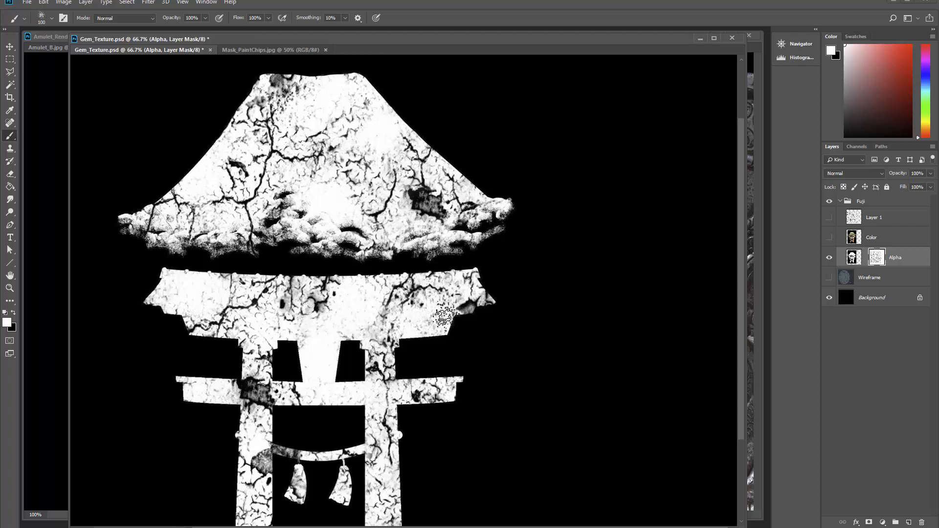
scroll(391, 377, "down", 3)
scroll(310, 184, "up", 3)
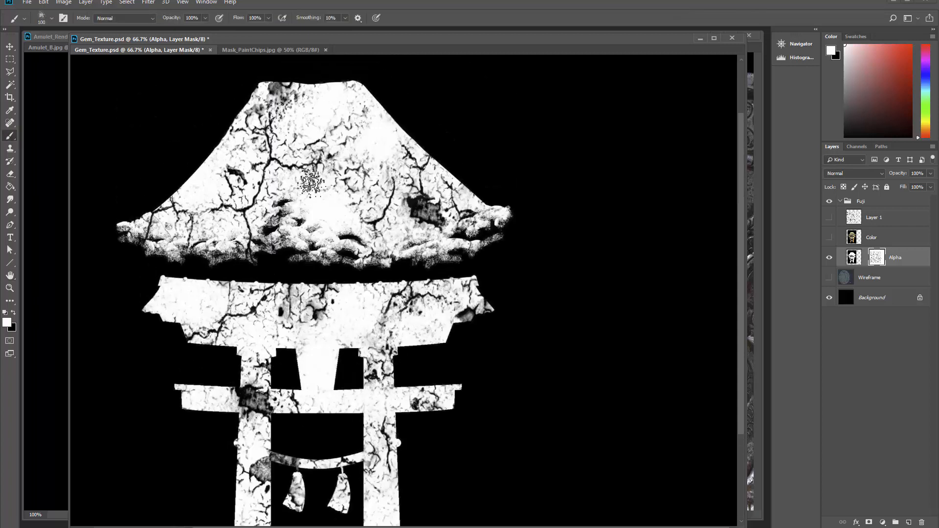
- Zoom out to the whole canvas and save Gem_Texture.psd
key("z")
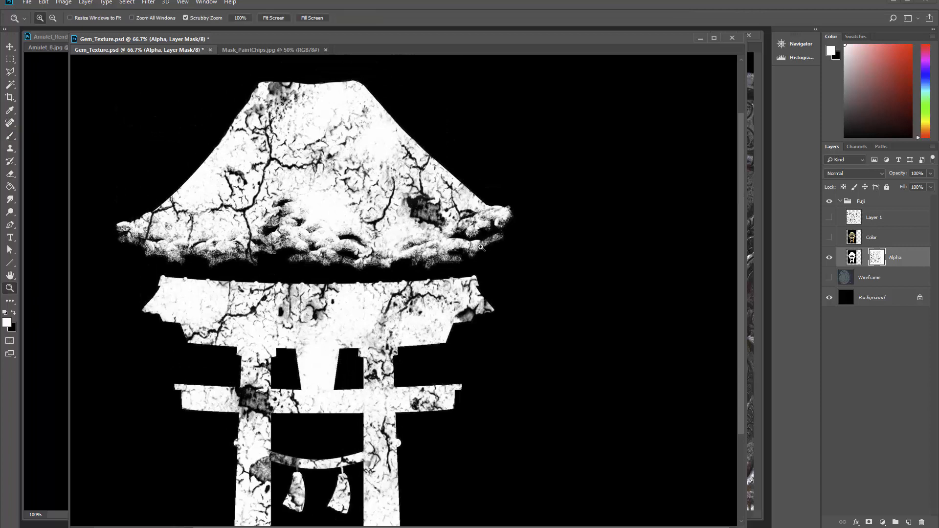
left_click(490, 249, "alt")
left_click(489, 248, "alt")
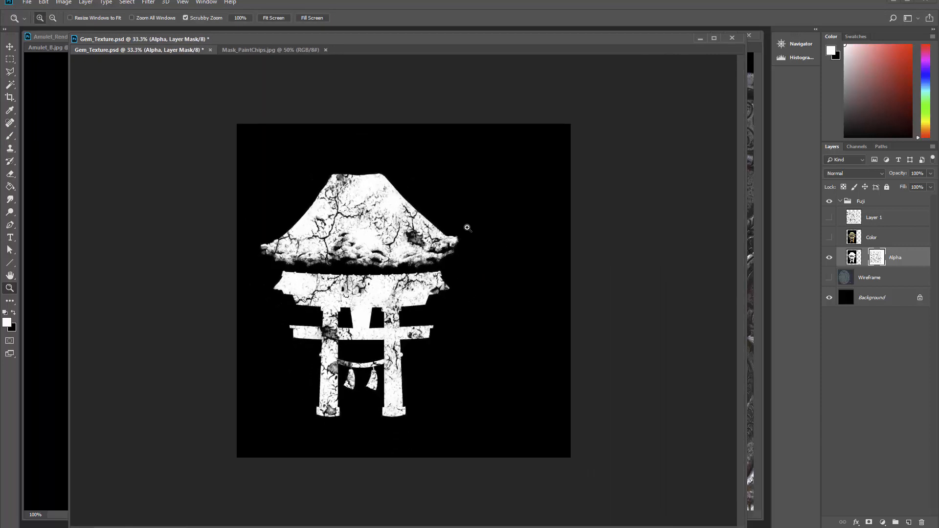
left_click(27, 2)
left_click(44, 102)
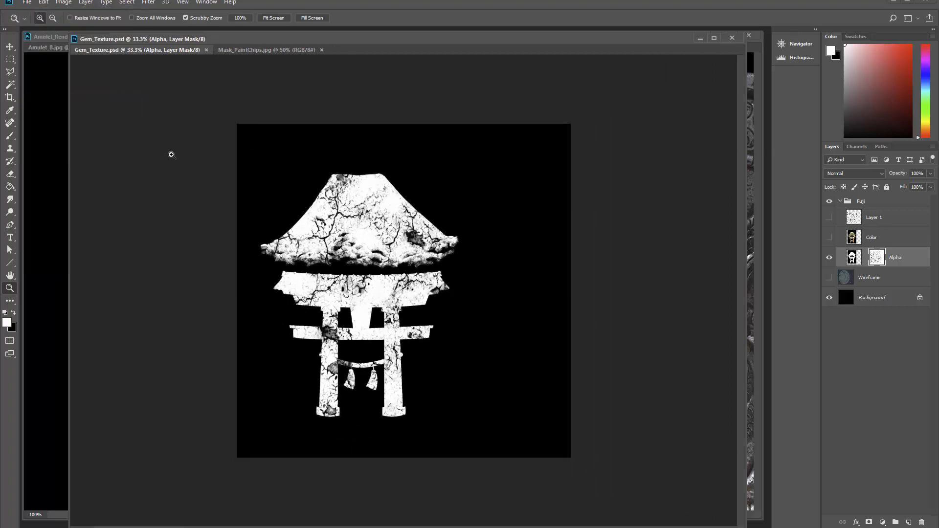
- Save the masked alpha as a JPEG named Gem_Fuji_Alpha in the Images_TextureMaps_PSDs folder
left_click(28, 2)
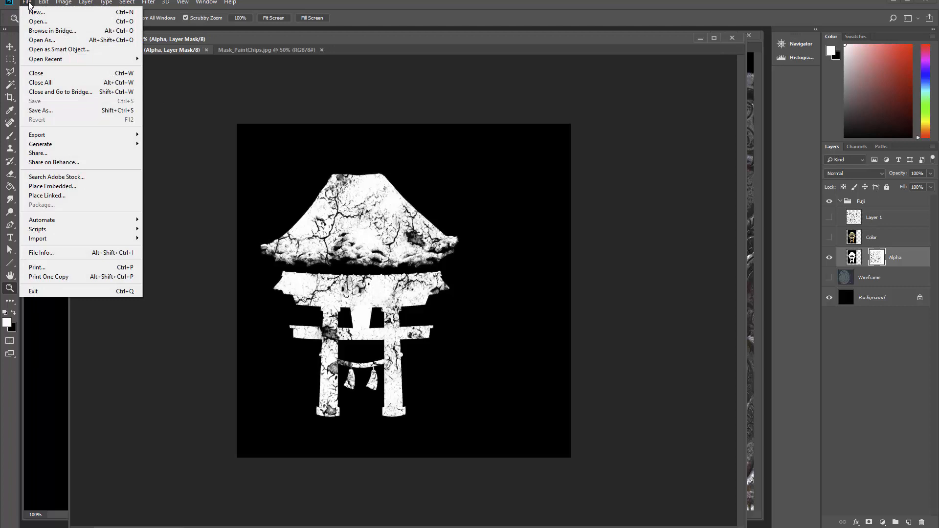
left_click(66, 112)
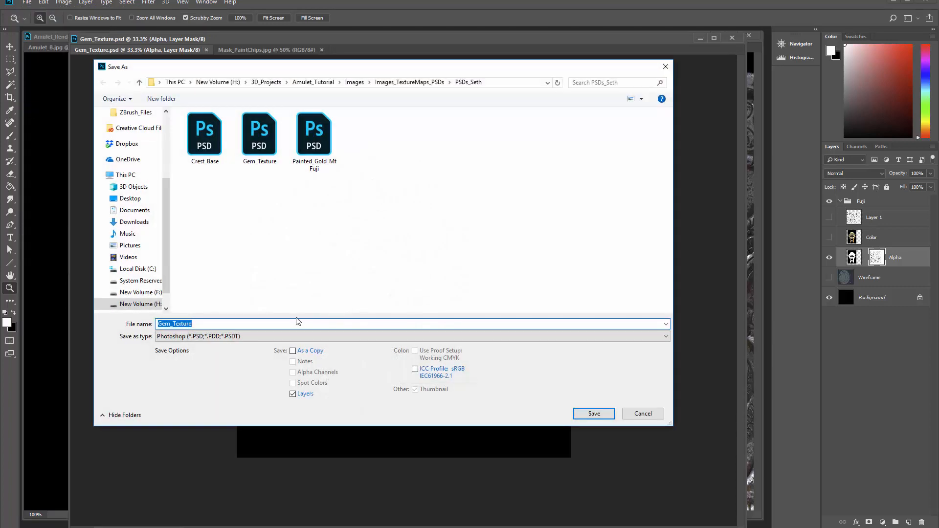
left_click(300, 336)
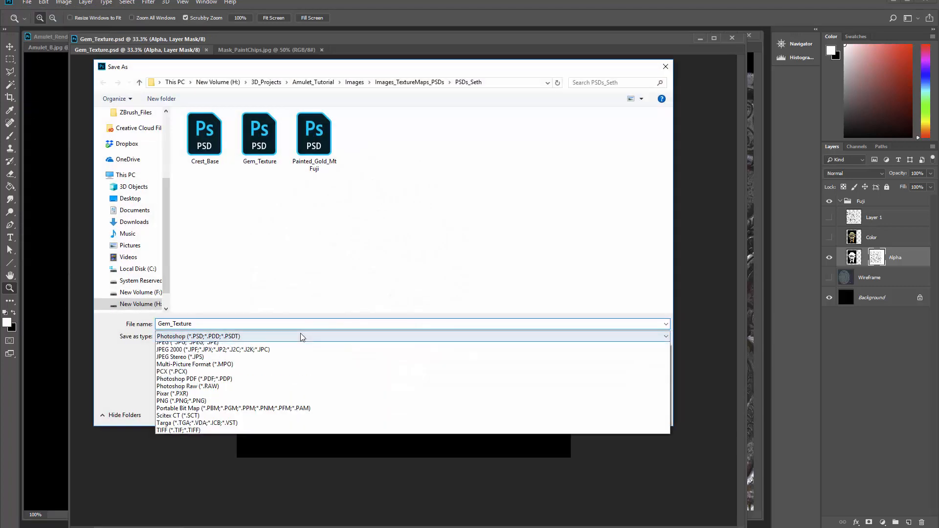
left_click(275, 412)
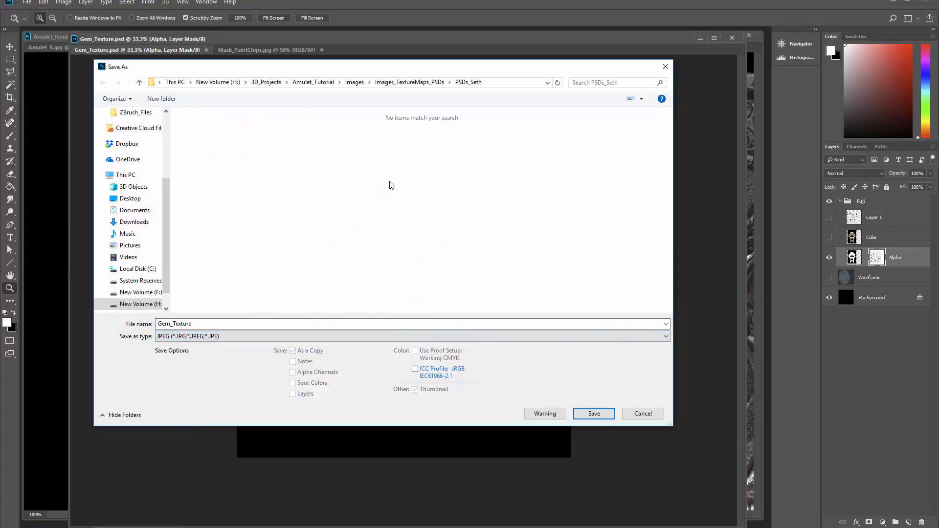
left_click(425, 83)
left_click(431, 154)
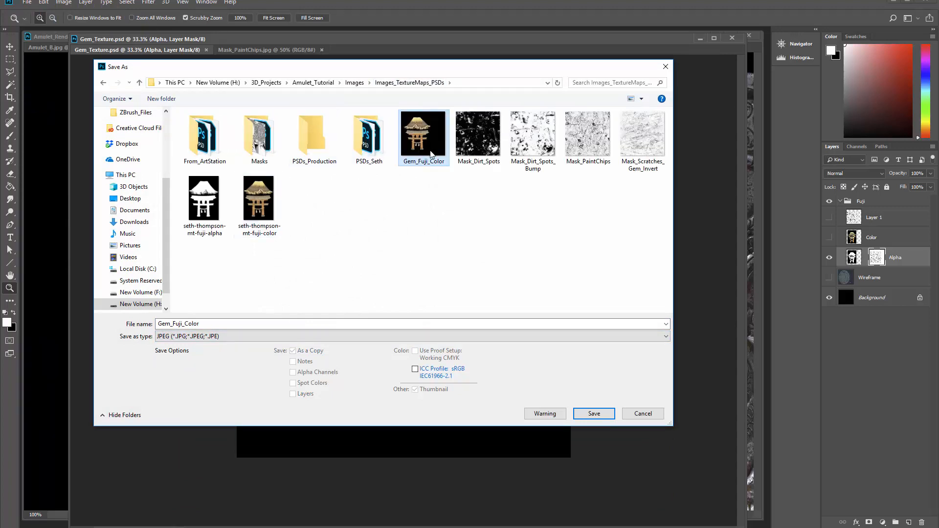
left_click(239, 323)
left_click_drag(239, 323, 189, 324)
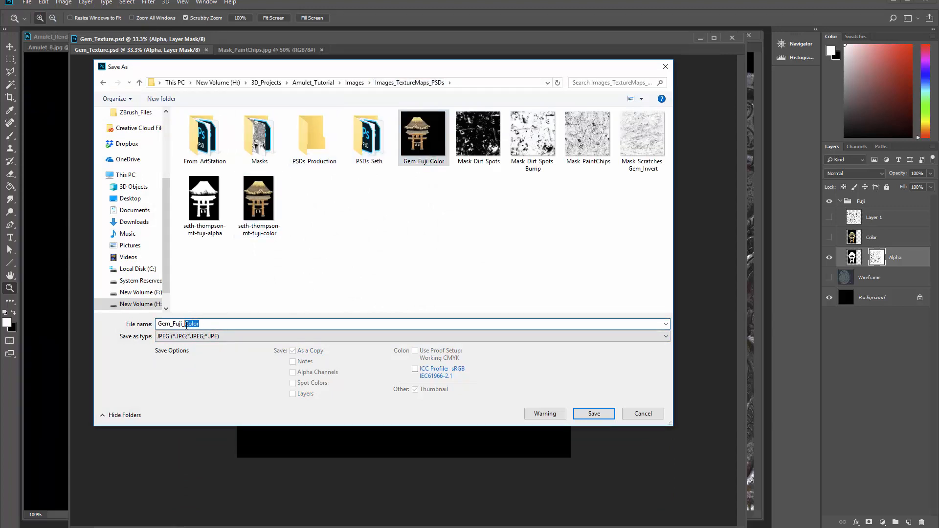
type("Alpha")
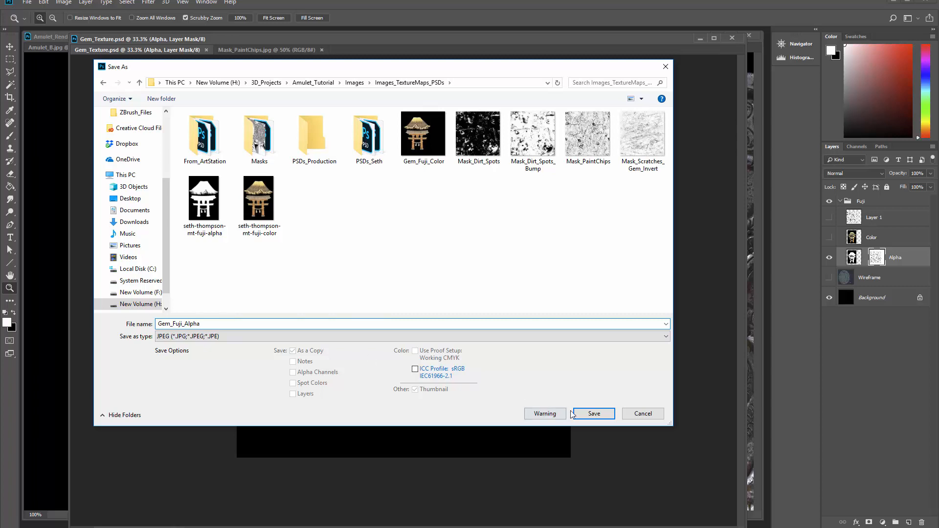
left_click(573, 414)
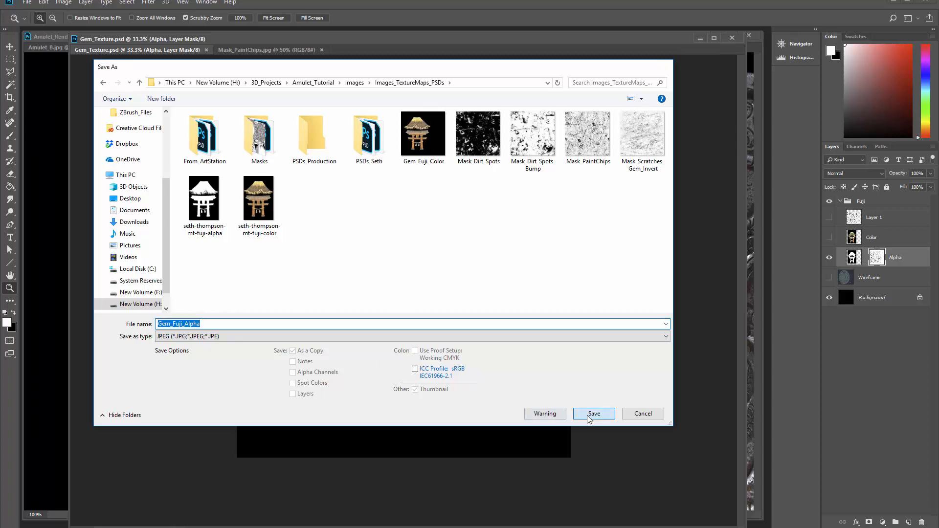
left_click(466, 95)
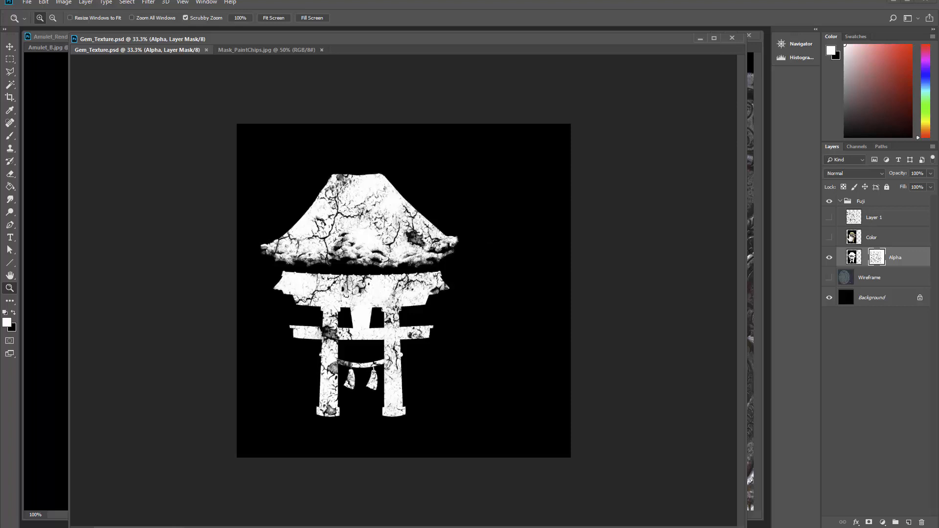
- Show the Color layer and make it the active layer
left_click(828, 239)
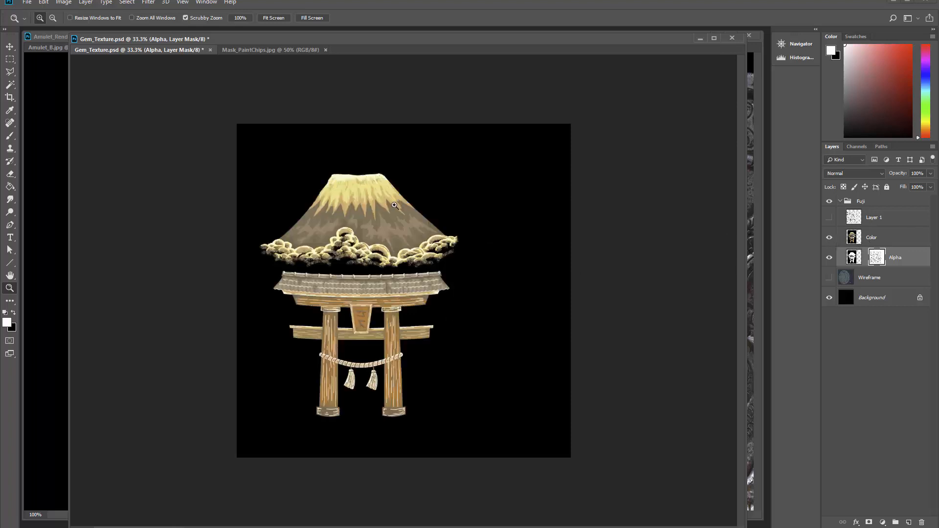
left_click(868, 241)
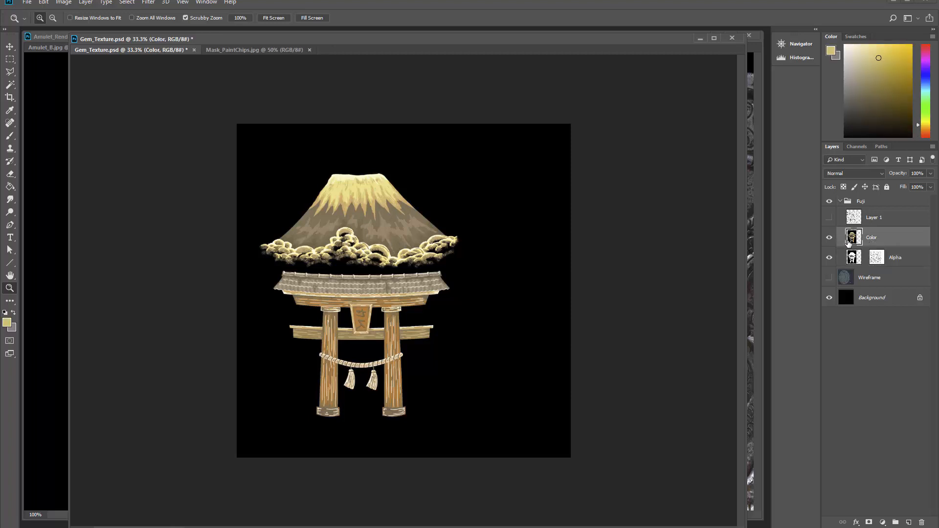
left_click(431, 301)
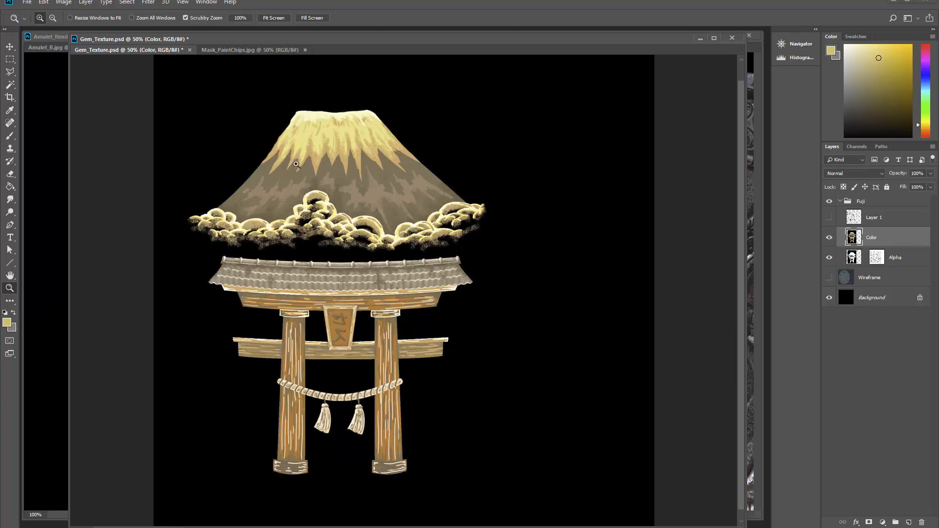
- Save the color artwork as a JPEG over Gem_Fuji_Color in Images_TextureMaps_PSDs, at Maximum quality 12 with Baseline Optimized format
left_click(27, 2)
left_click(49, 112)
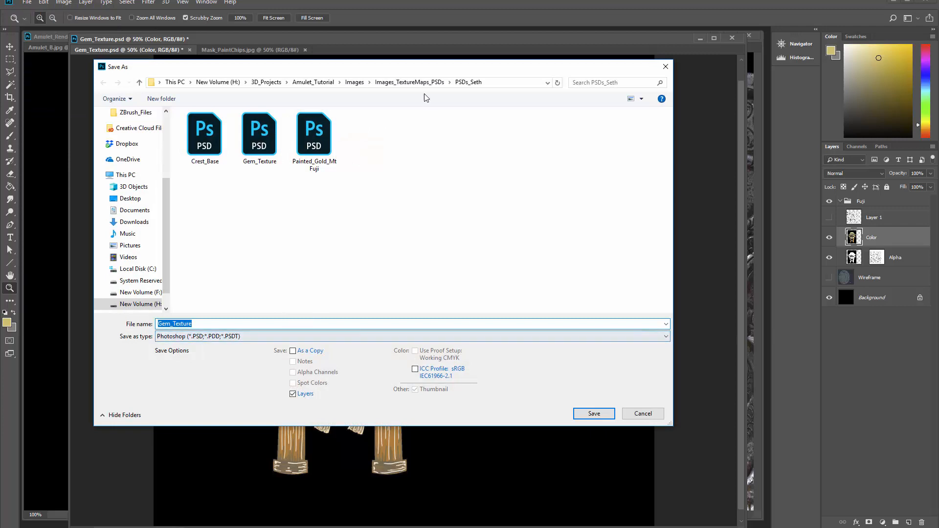
left_click(422, 86)
left_click(358, 334)
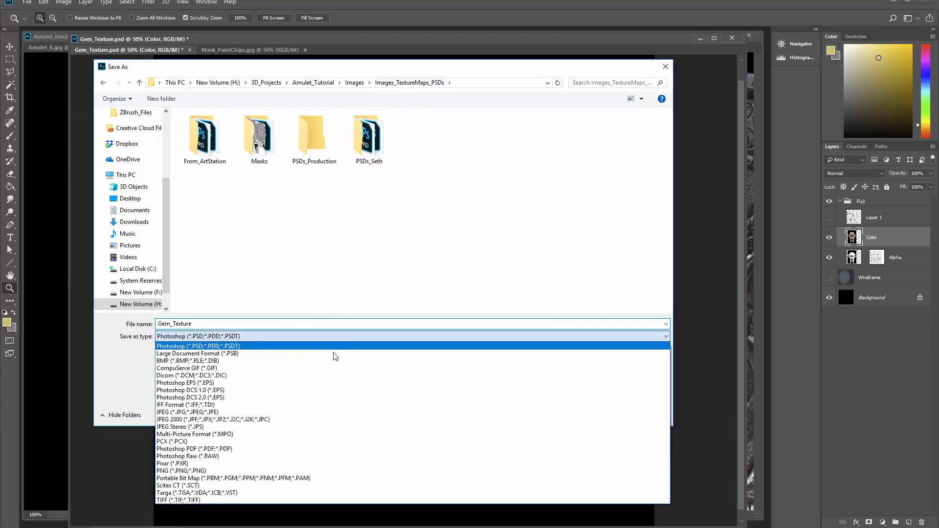
left_click(309, 413)
left_click(465, 152)
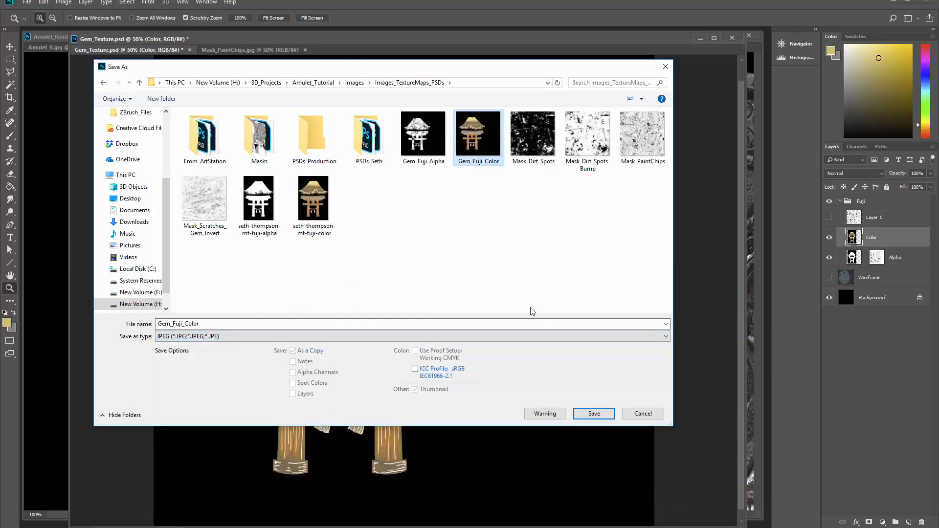
left_click(604, 413)
left_click(432, 255)
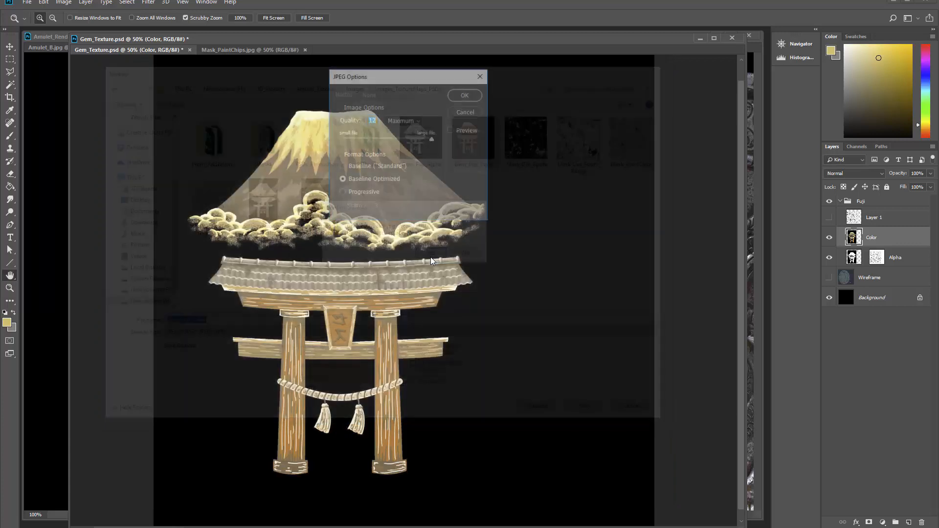
left_click(463, 95)
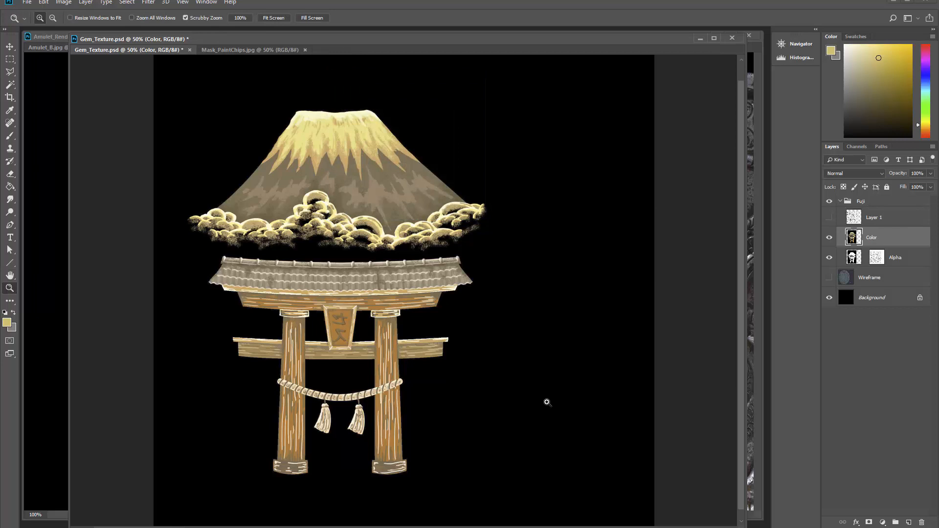
- Compare Painted_Gold_MtFuji.psd with the gem in Amulet_Render_B.jpg, then return to Gem_Texture.psd and collapse the Fuji group
left_click(206, 2)
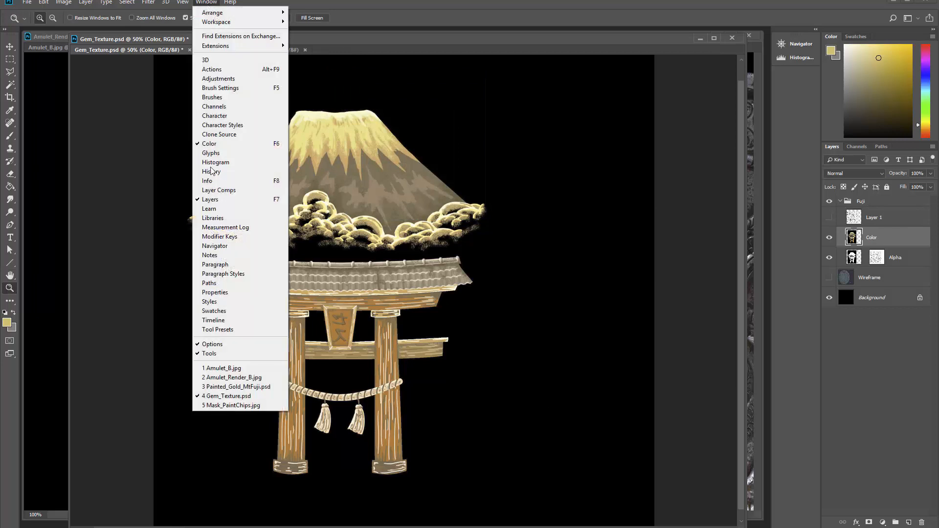
left_click(232, 386)
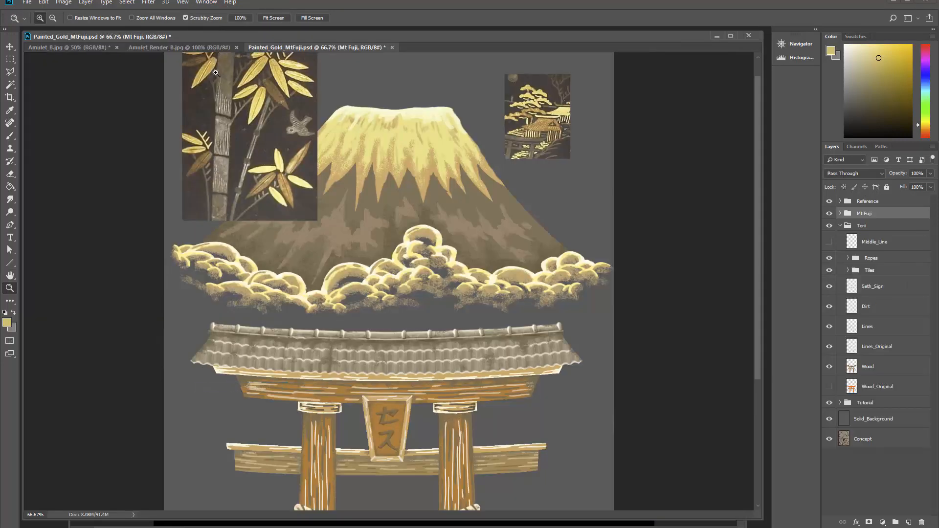
left_click(196, 47)
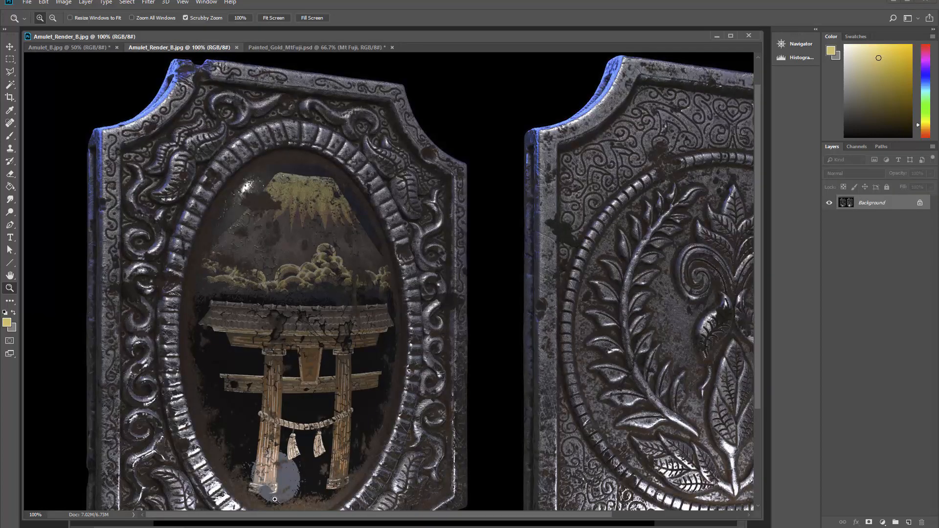
left_click(326, 47)
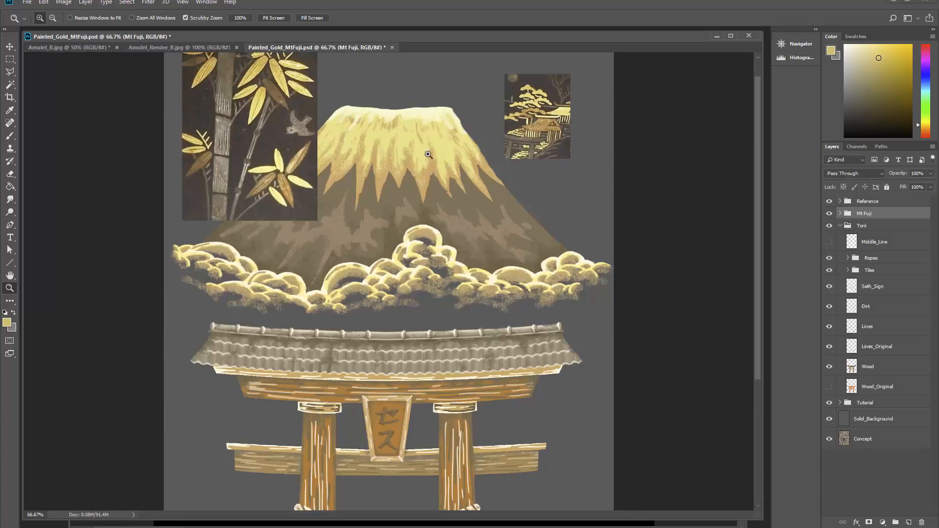
left_click(198, 4)
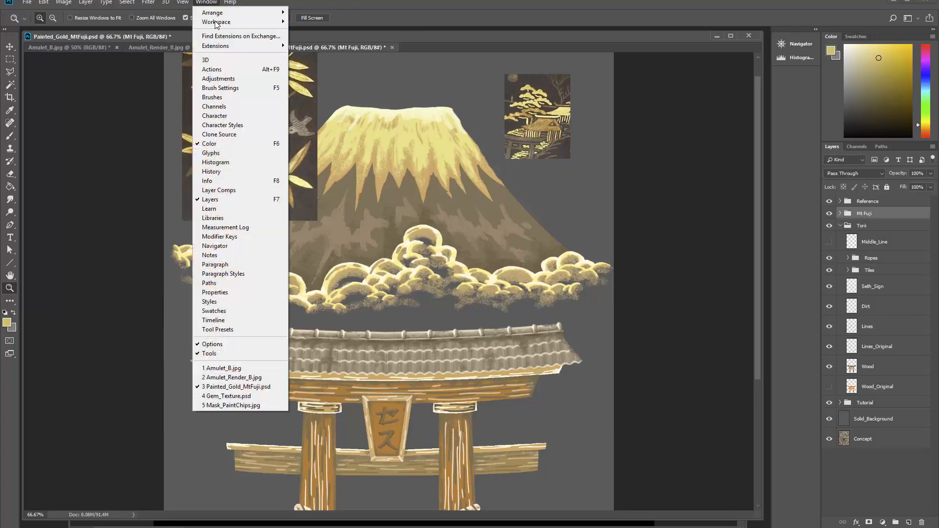
left_click(257, 401)
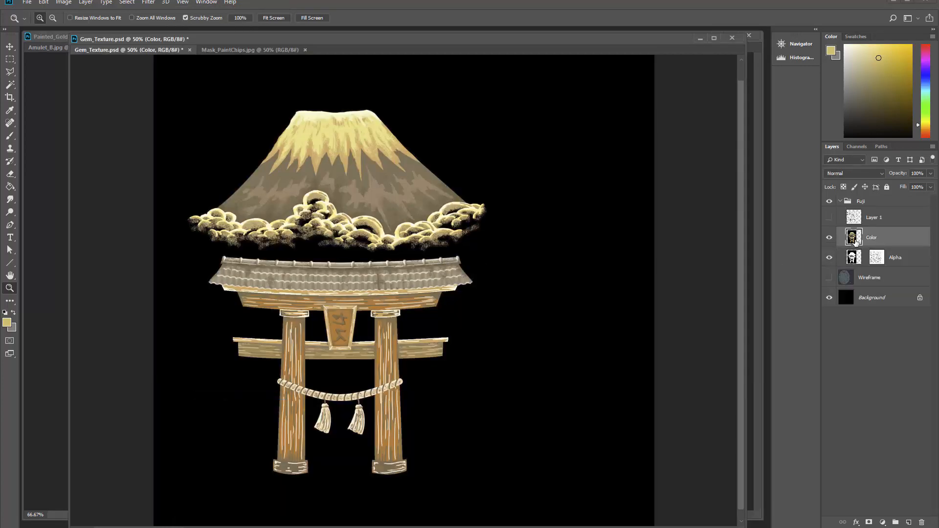
left_click(839, 201)
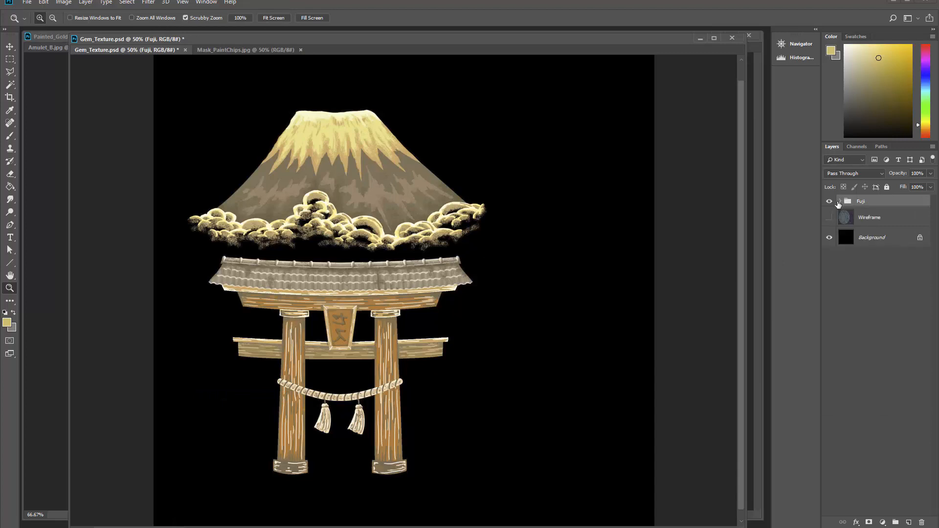
- Hide the Fuji group, add a new layer above Background and fill it with the gray background swatch color
left_click(829, 201)
left_click(582, 249, "alt")
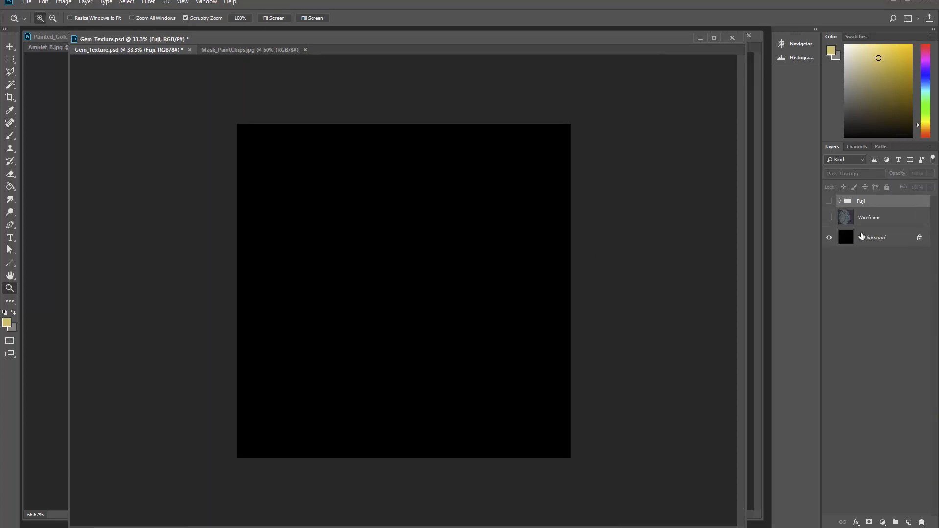
left_click(842, 239)
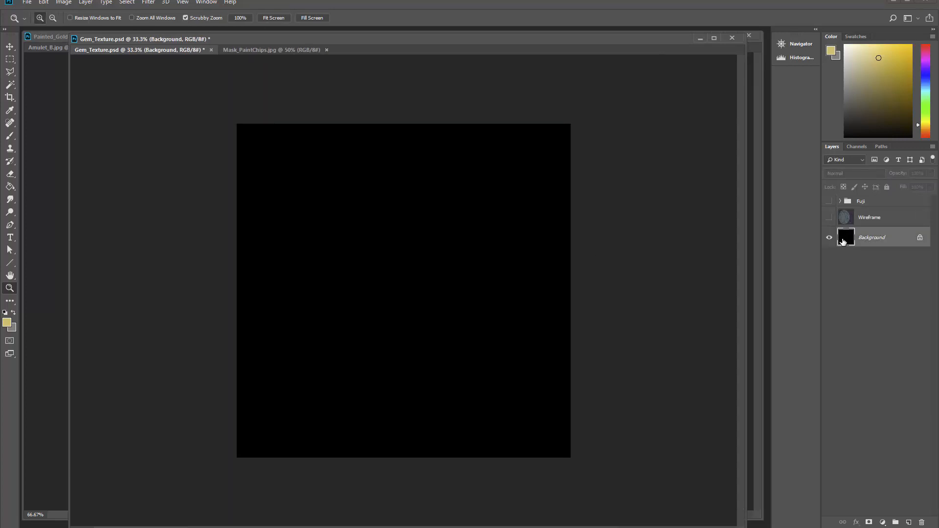
left_click(909, 523)
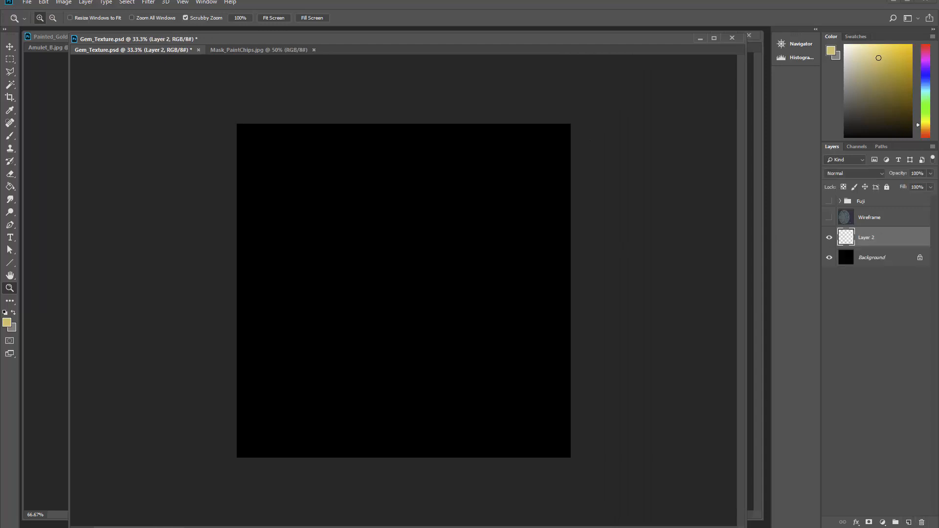
left_click(14, 313)
key("g")
left_click(410, 257)
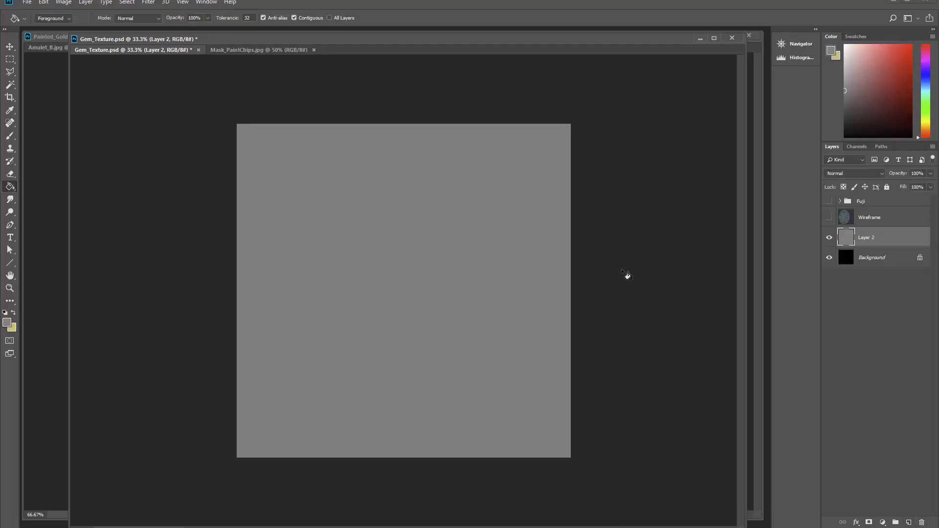
- Create a new group above the Fuji group and name it Dirt
left_click(868, 202)
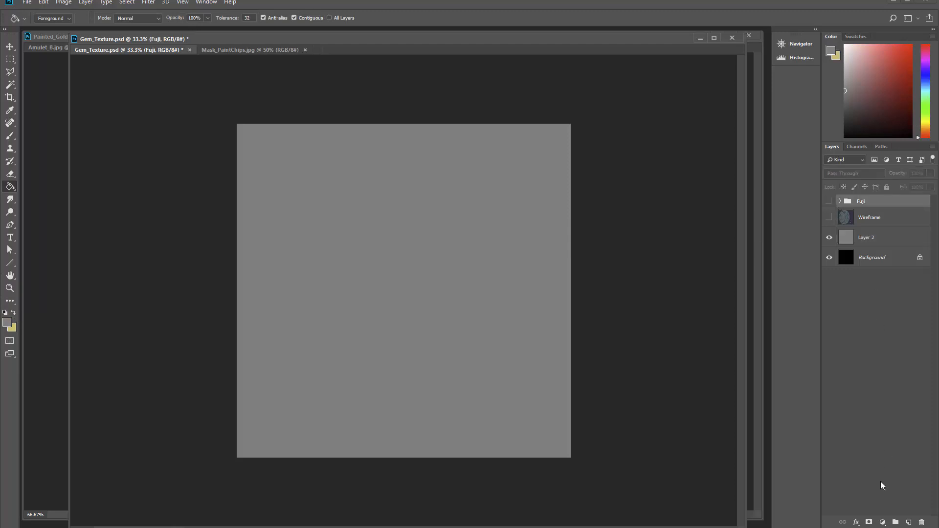
left_click(895, 523)
double_click(875, 202)
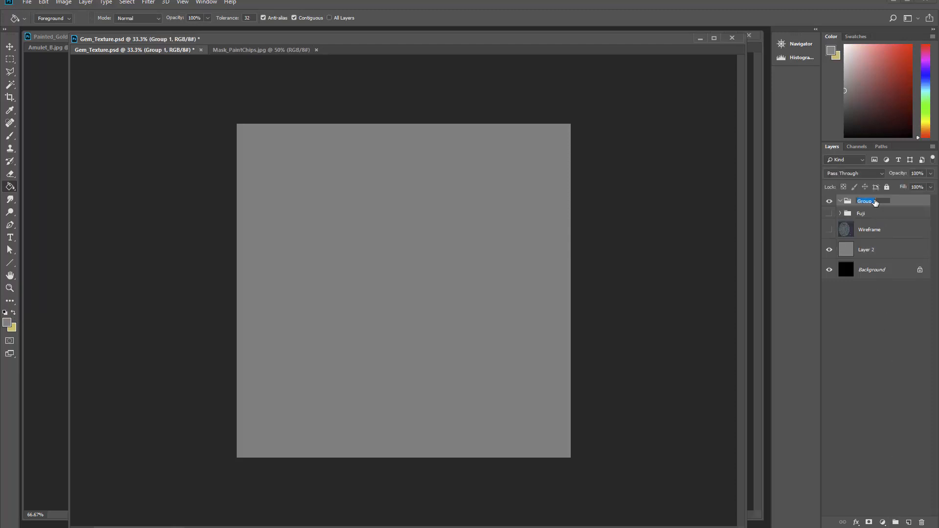
type("Dirt")
key("Return")
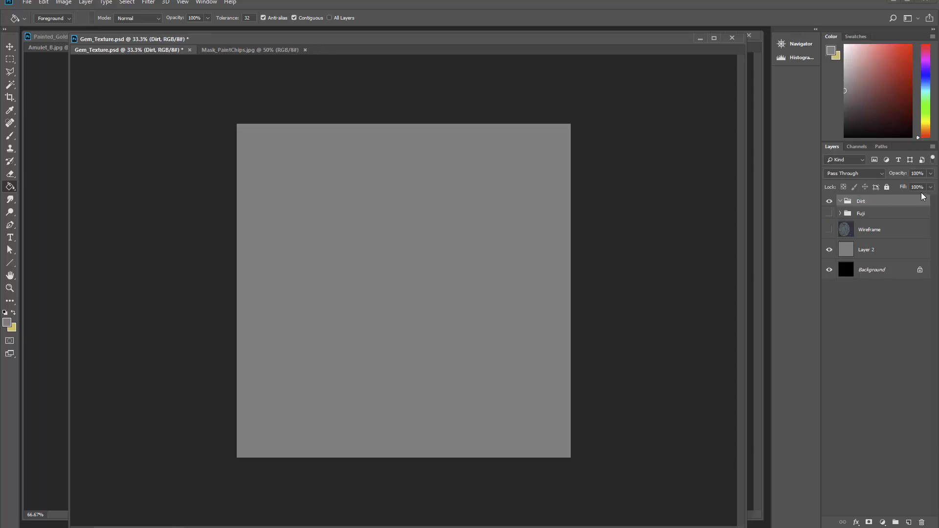
- Show the Wireframe layer as a guide and add an empty layer inside the Dirt group for brush painting
left_click(828, 229)
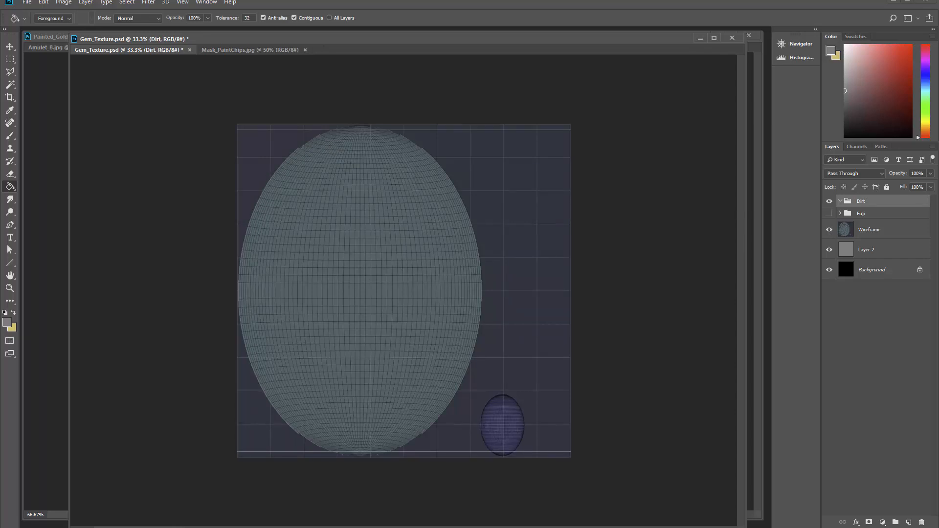
key("b")
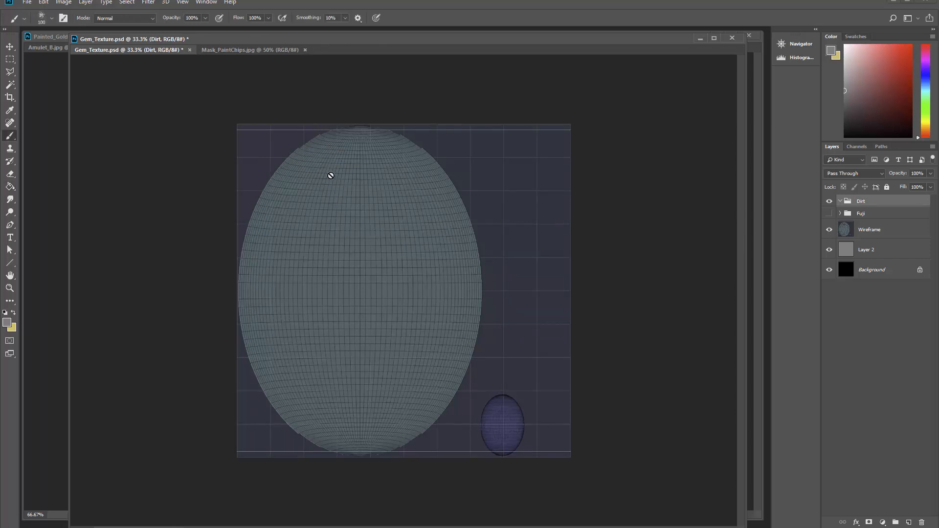
left_click(345, 174)
left_click(401, 153)
left_click(909, 522)
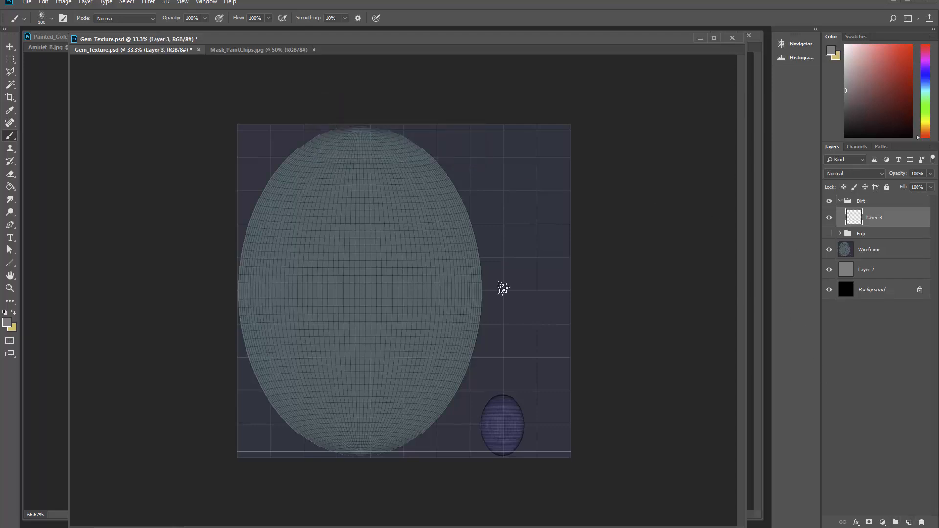
- Reset the colors to black and white and paint a rough black dirt band around the large wireframe oval's edge
mouse_move(305, 256)
left_mouse_down()
mouse_move(293, 300)
mouse_move(306, 338)
mouse_move(300, 350)
left_mouse_up()
key("ctrl+z")
key("z")
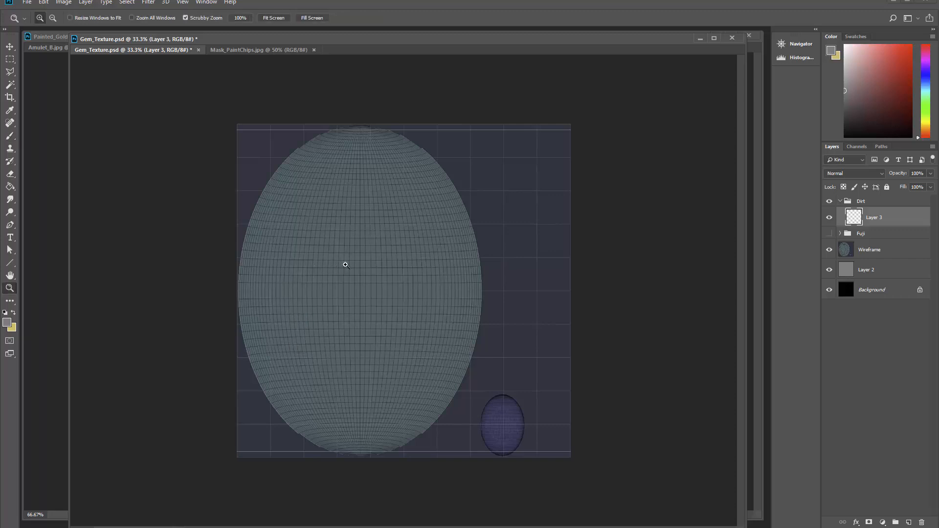
left_click_drag(345, 264, 364, 274)
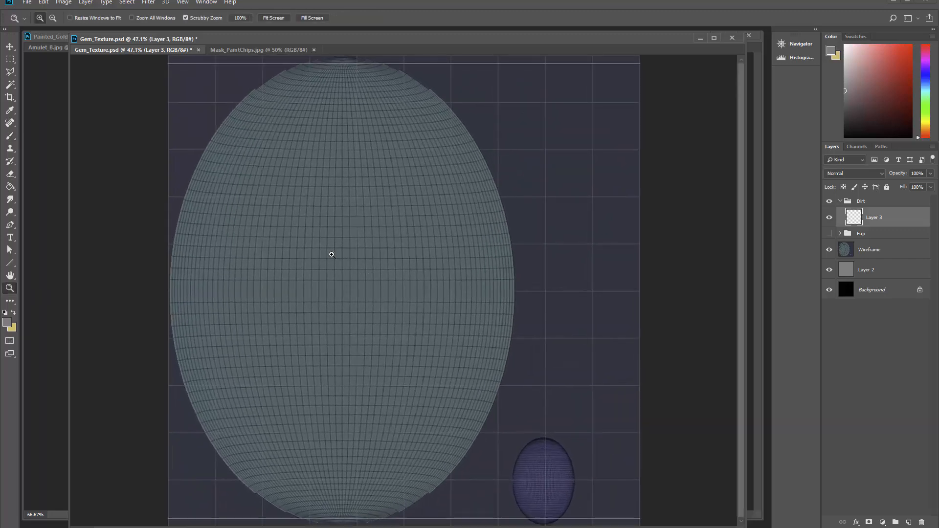
left_click_drag(397, 40, 411, 12)
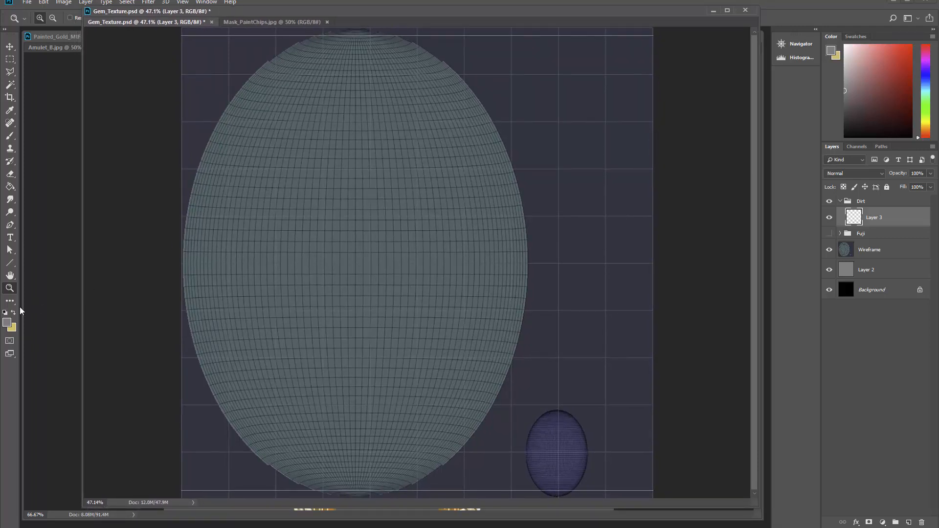
left_click(5, 313)
key("b")
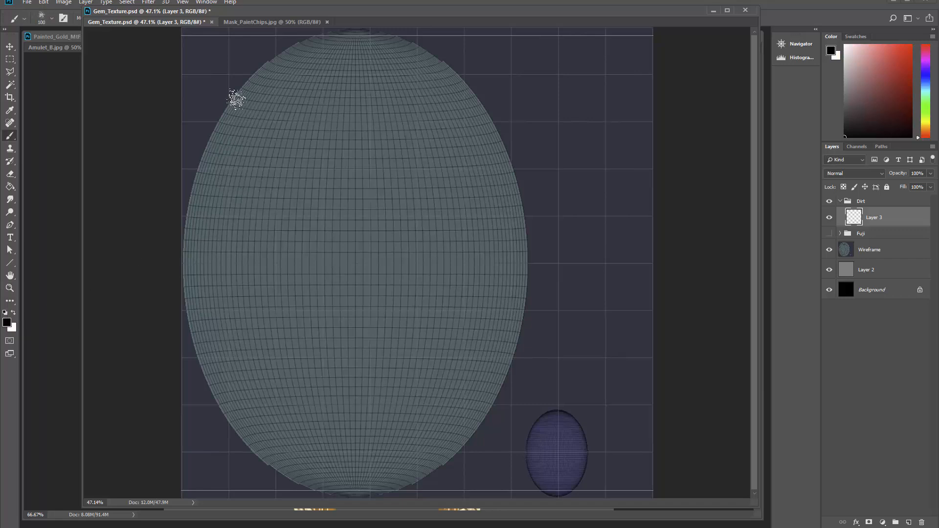
mouse_move(233, 94)
left_mouse_down()
mouse_move(223, 118)
mouse_move(259, 65)
mouse_move(335, 34)
mouse_move(276, 46)
left_mouse_up()
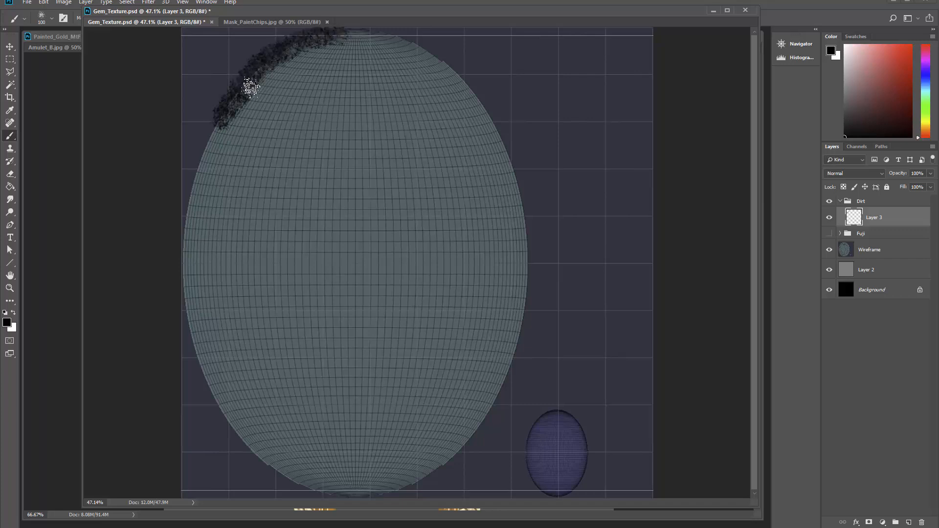
mouse_move(205, 148)
left_mouse_down()
mouse_move(181, 302)
mouse_move(194, 348)
mouse_move(202, 342)
mouse_move(202, 383)
mouse_move(223, 398)
mouse_move(250, 448)
mouse_move(209, 368)
mouse_move(224, 422)
mouse_move(263, 458)
mouse_move(318, 490)
mouse_move(377, 489)
left_mouse_up()
left_click_drag(756, 504, 758, 517)
left_click_drag(373, 497, 502, 402)
mouse_move(348, 41)
left_mouse_down()
mouse_move(401, 36)
mouse_move(501, 389)
mouse_move(448, 475)
mouse_move(327, 494)
mouse_move(241, 442)
mouse_move(197, 352)
mouse_move(191, 183)
mouse_move(357, 34)
mouse_move(488, 121)
mouse_move(522, 279)
mouse_move(434, 80)
mouse_move(204, 184)
mouse_move(273, 457)
mouse_move(392, 373)
mouse_move(447, 224)
left_mouse_up()
- Dab scattered black dirt specks inside the oval, including beside the upper-left rim and around the right-hand patch
left_click(328, 93)
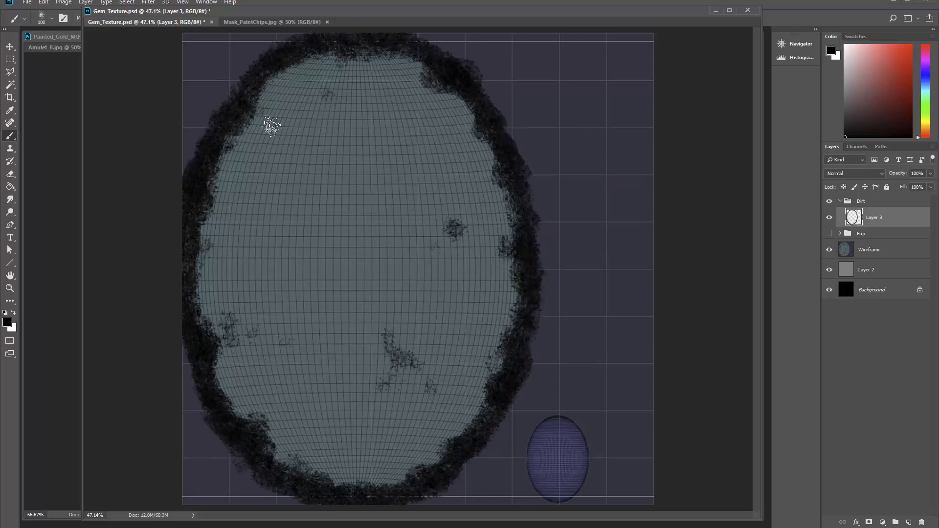
mouse_move(259, 128)
left_mouse_down()
mouse_move(246, 121)
mouse_move(221, 141)
mouse_move(235, 153)
mouse_move(237, 142)
mouse_move(222, 147)
mouse_move(213, 174)
left_mouse_up()
left_click(310, 122)
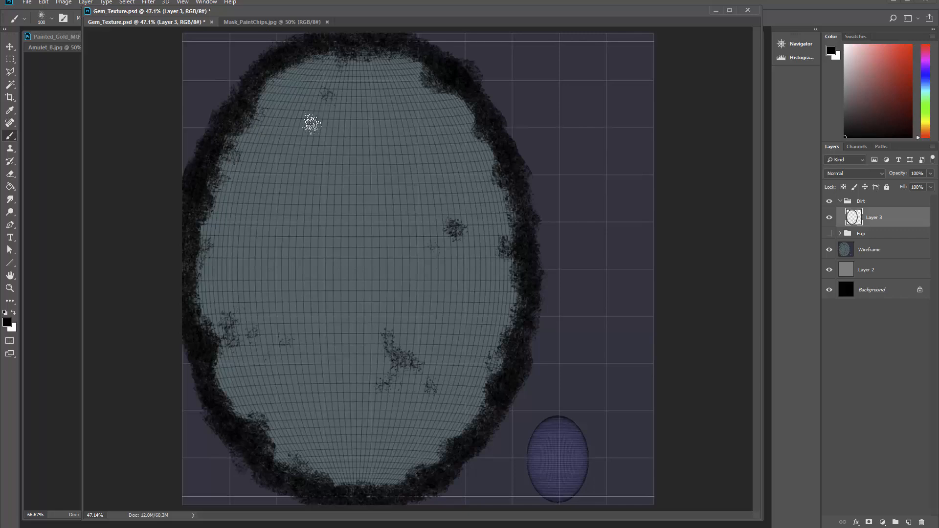
left_click(301, 179)
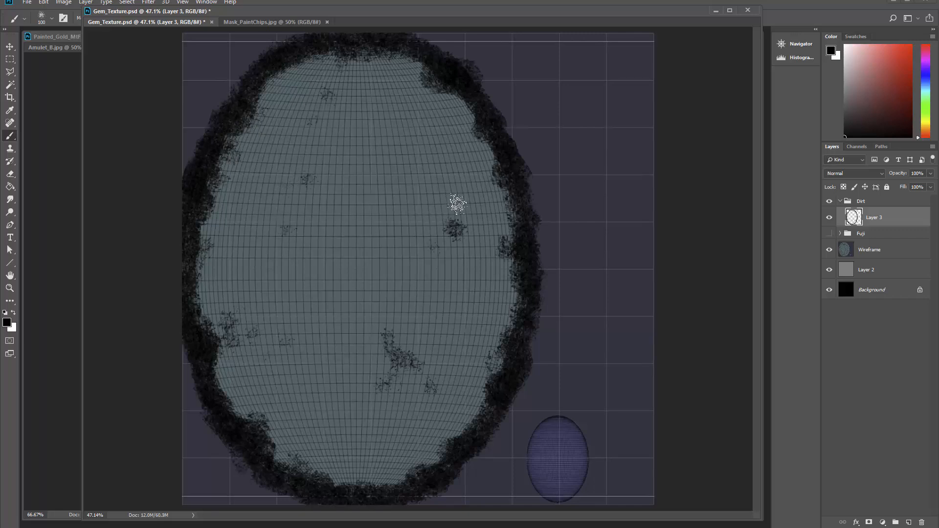
left_click(456, 203)
left_click_drag(467, 227, 462, 225)
- Reduce the brush size to 50 and paint finer dirt specks at the right-hand patch and in the oval's lower area
key("bracketleft")
key("bracketleft")
key("bracketleft")
left_click_drag(463, 229, 474, 226)
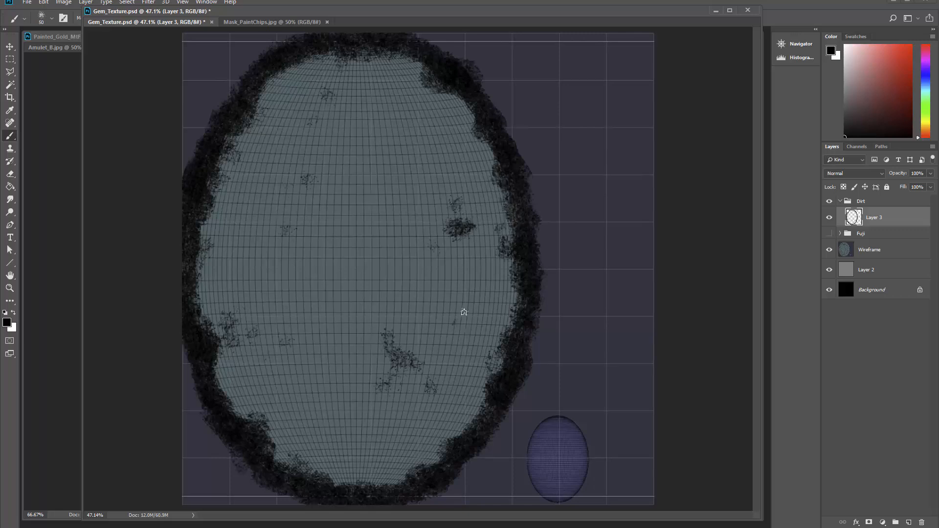
mouse_move(382, 434)
left_mouse_down()
mouse_move(388, 453)
mouse_move(410, 464)
left_mouse_up()
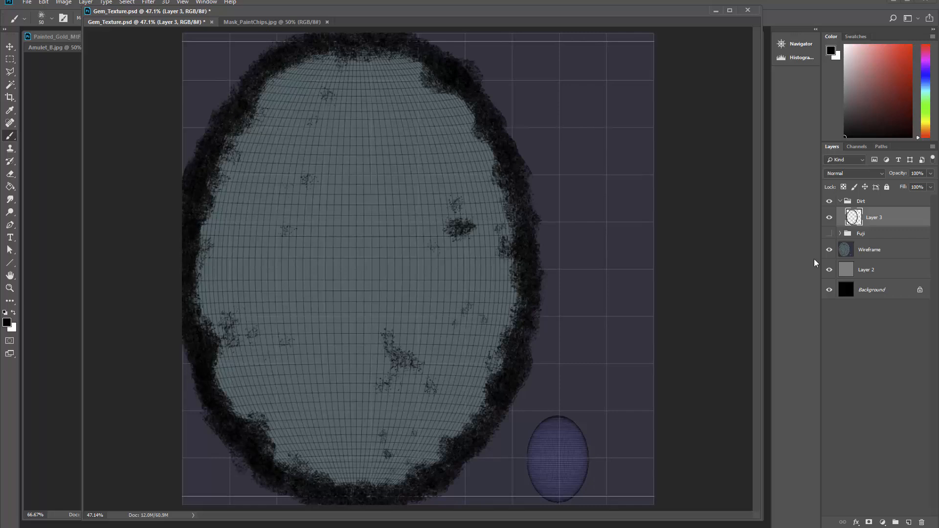
- Hide the Wireframe layer and build up the dirt band with short black strokes along the oval's rim
left_click(830, 250)
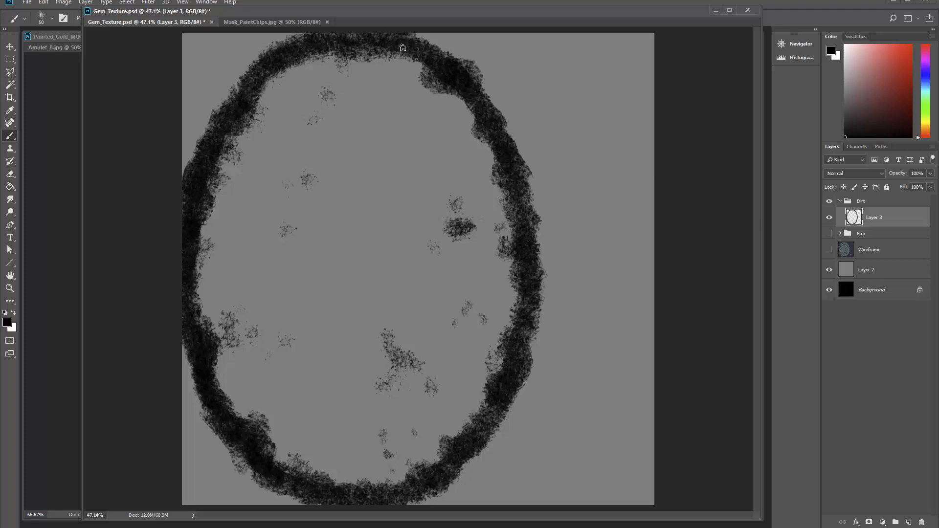
mouse_move(330, 36)
left_mouse_down()
mouse_move(287, 42)
mouse_move(250, 77)
mouse_move(261, 74)
mouse_move(266, 94)
mouse_move(267, 80)
mouse_move(287, 74)
left_mouse_up()
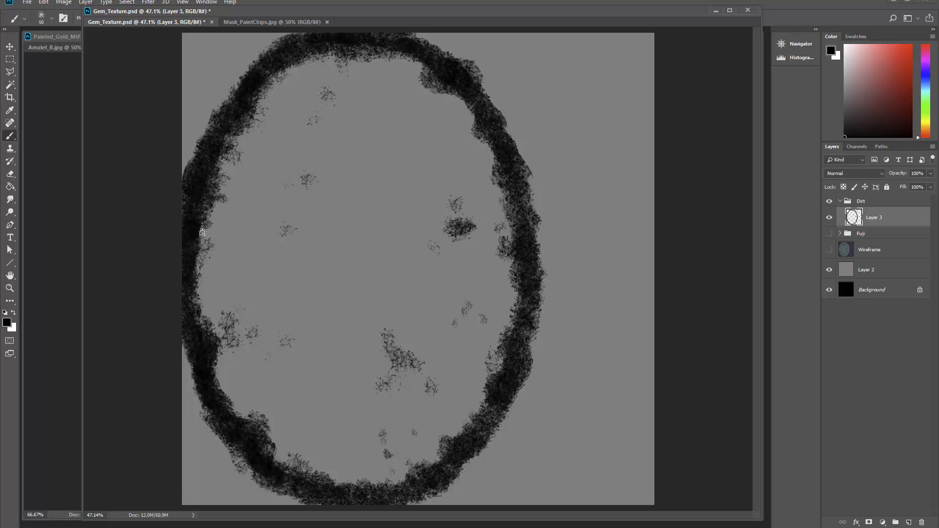
mouse_move(204, 232)
left_mouse_down()
mouse_move(217, 238)
mouse_move(205, 235)
left_mouse_up()
mouse_move(196, 302)
left_mouse_down()
mouse_move(199, 323)
mouse_move(208, 307)
mouse_move(224, 319)
left_mouse_up()
left_click_drag(218, 364, 225, 341)
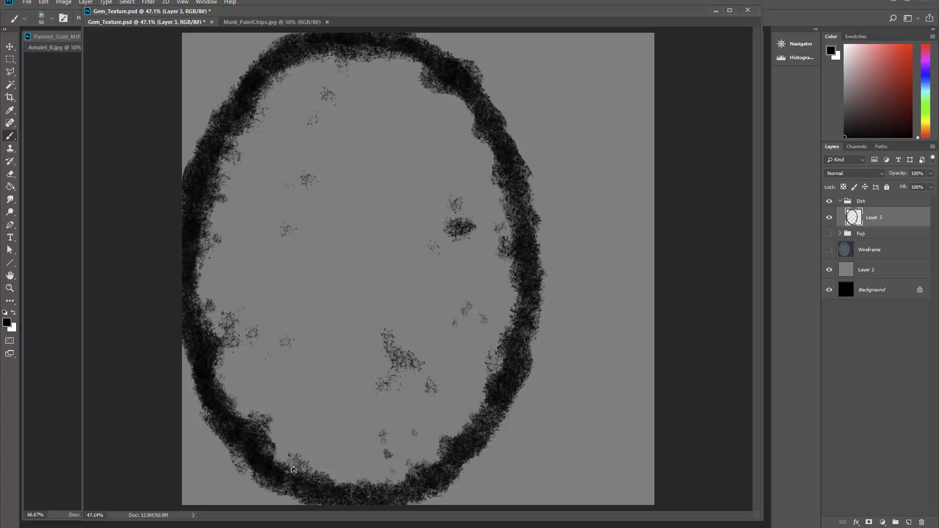
left_click_drag(313, 465, 326, 477)
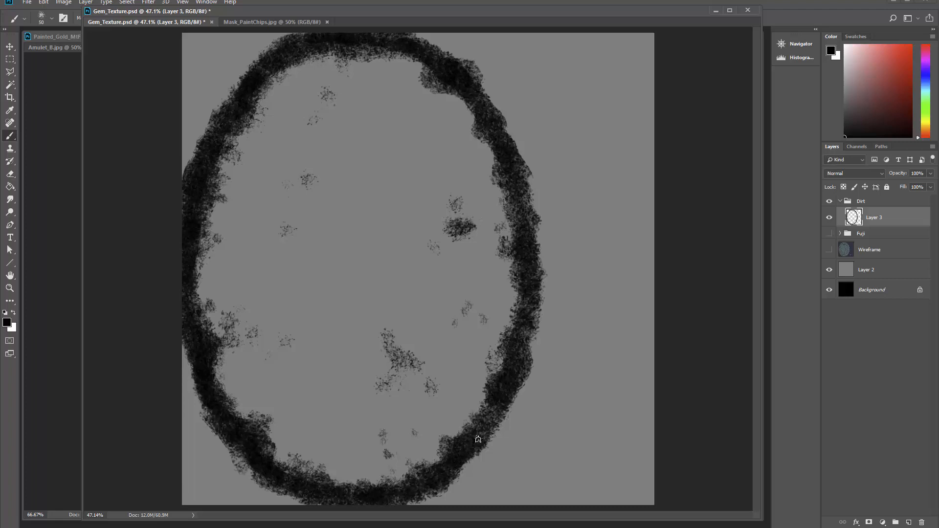
left_click_drag(478, 439, 502, 381)
left_click_drag(519, 343, 529, 298)
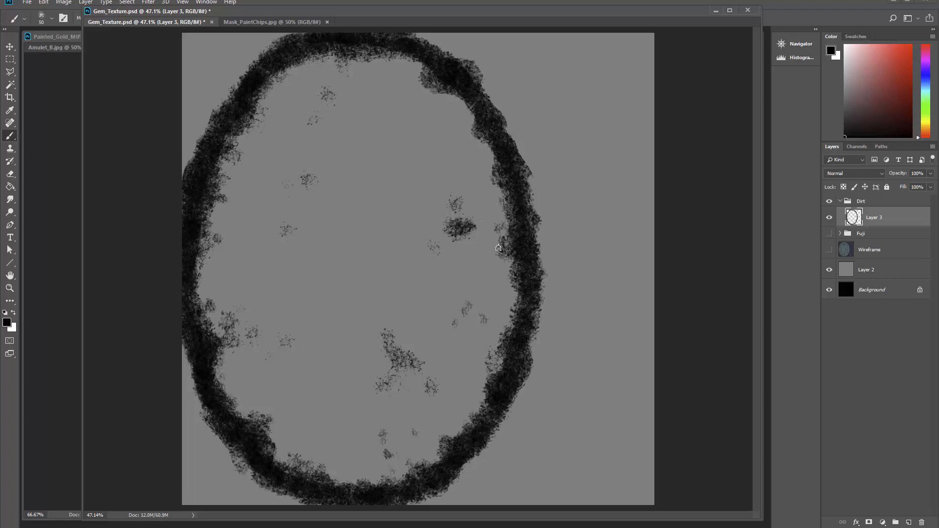
- Darken the lower-middle and upper-left dirt patches and add small specks inside the upper rim
left_click_drag(400, 359, 403, 361)
left_click(310, 179)
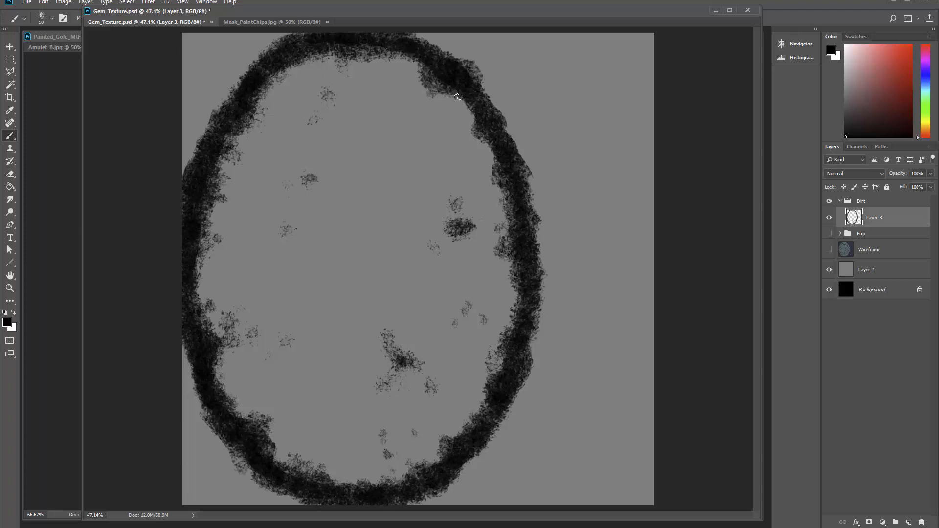
left_click(470, 141)
left_click(294, 76)
- Add a new layer beneath the painted dirt layer in the Dirt group and fill it with white
left_click(880, 235)
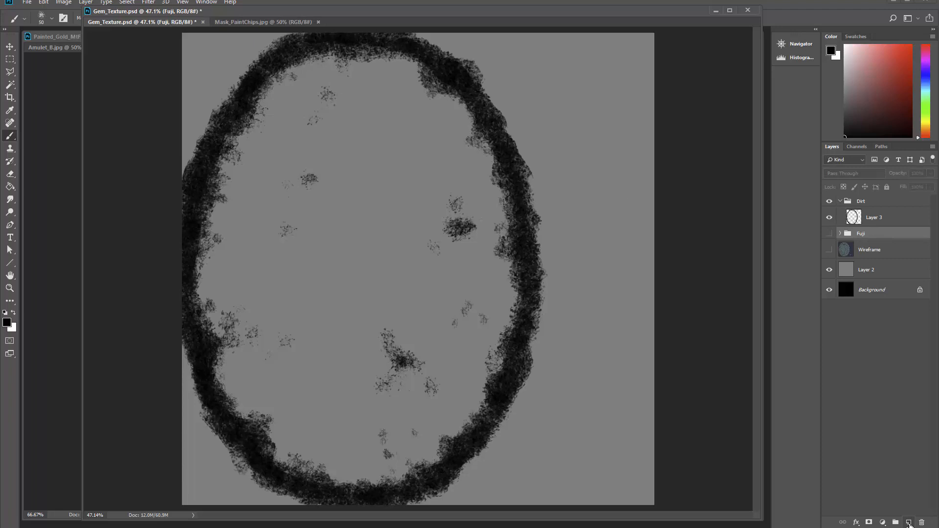
left_click(908, 522)
mouse_move(876, 237)
left_mouse_down()
mouse_move(872, 210)
mouse_move(881, 238)
left_mouse_up()
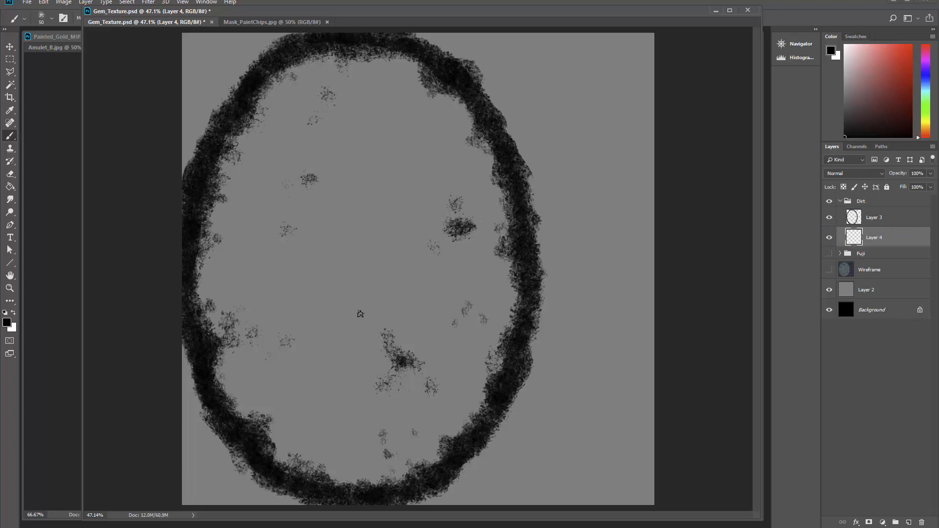
key("x")
key("g")
left_click(385, 305)
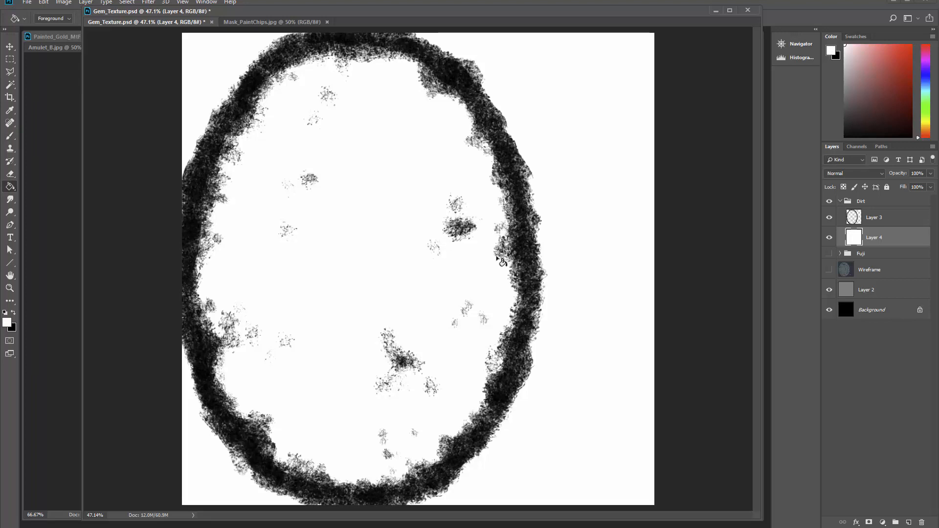
- Save a JPEG copy of the dirt mask as Gem_Dirt_Mask in the Masks folder with quality 12 and Baseline Optimized format
left_click(32, 4)
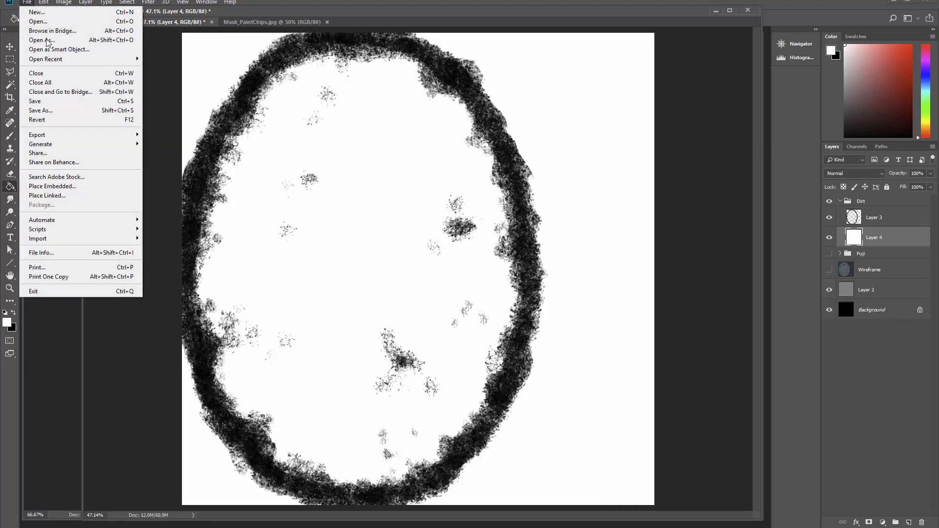
left_click(60, 111)
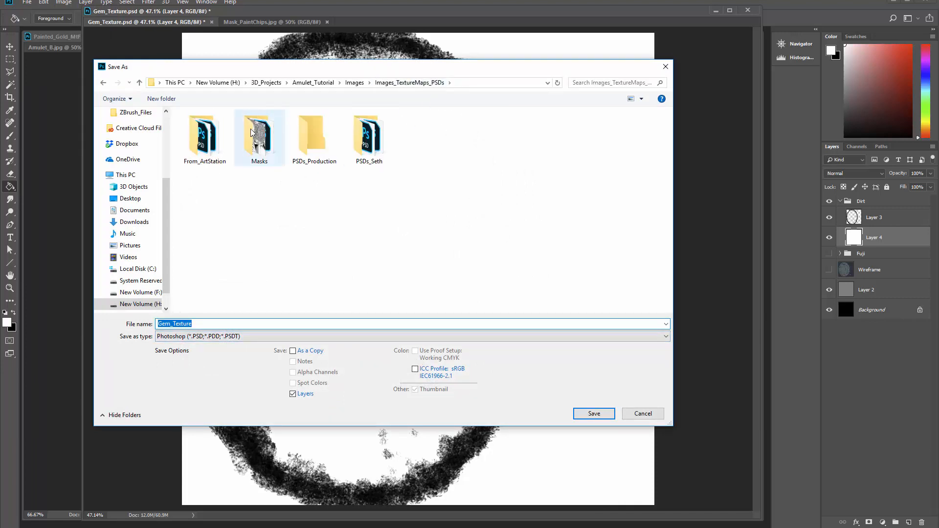
double_click(251, 132)
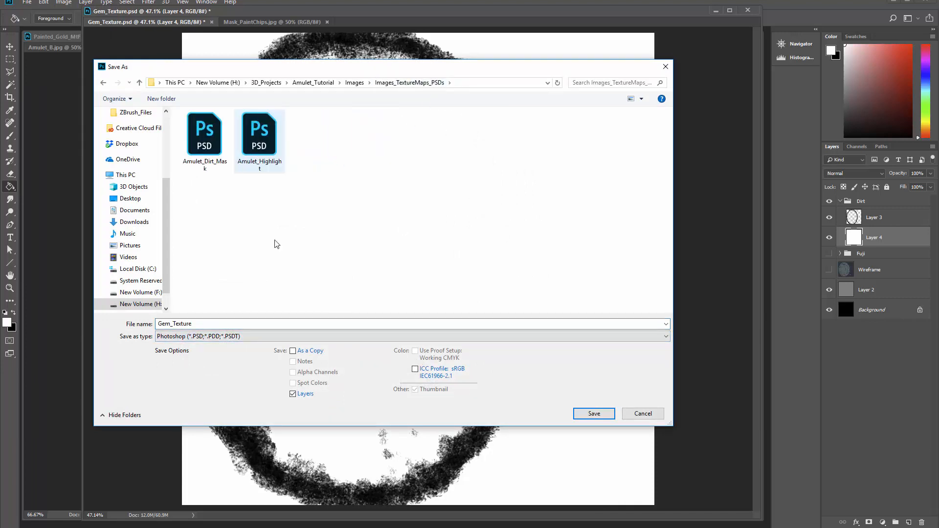
left_click(278, 337)
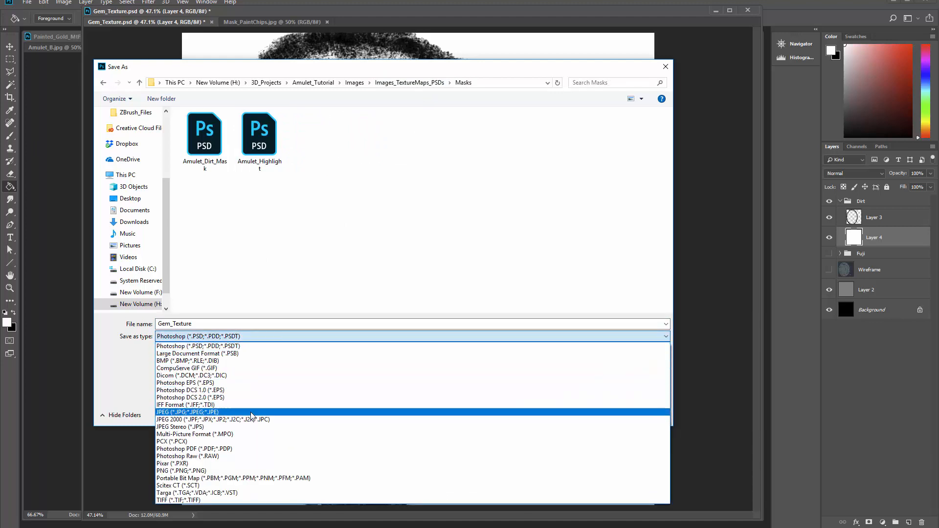
left_click(250, 403)
left_click(207, 324)
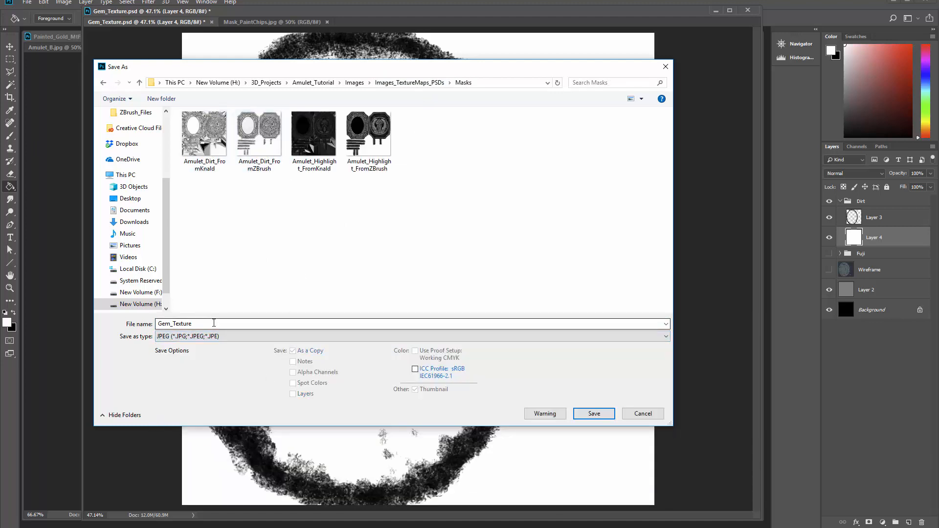
left_click_drag(207, 323, 177, 324)
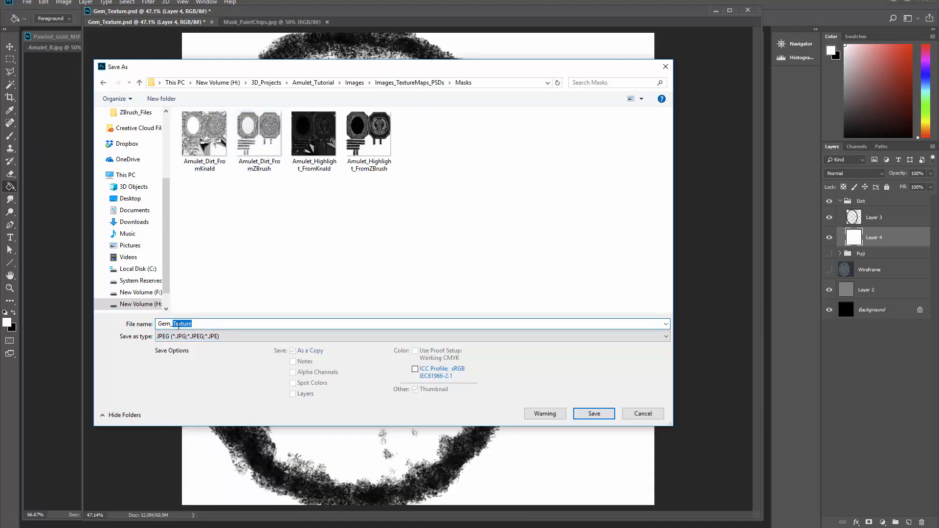
type("Dirt_Mask")
left_click(594, 413)
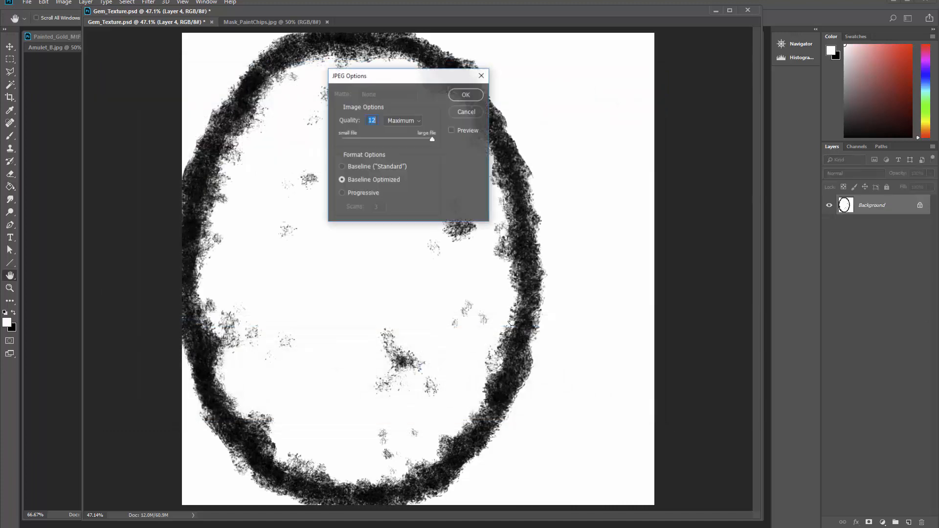
left_click(468, 95)
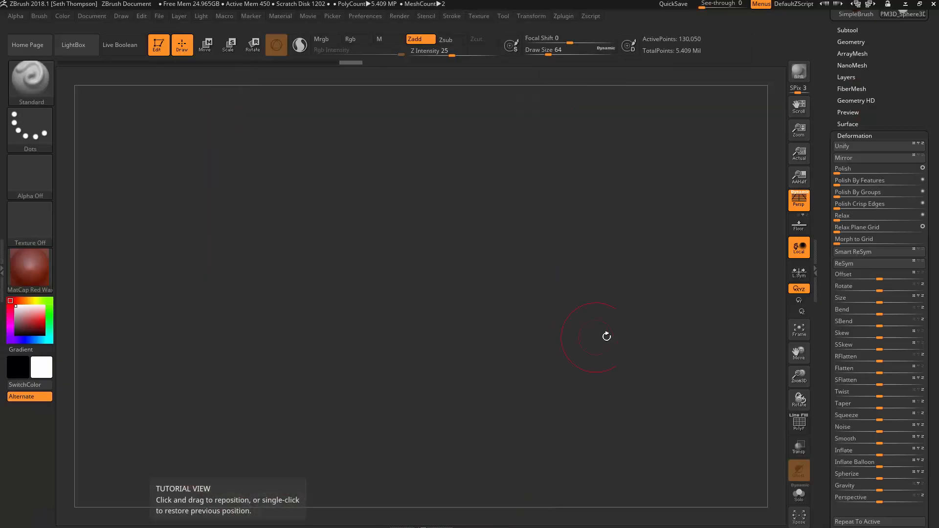
- Briefly view the amulet model in ZBrush and save the Gem_Texture.psd document in Photoshop
left_click_drag(661, 336, 695, 333)
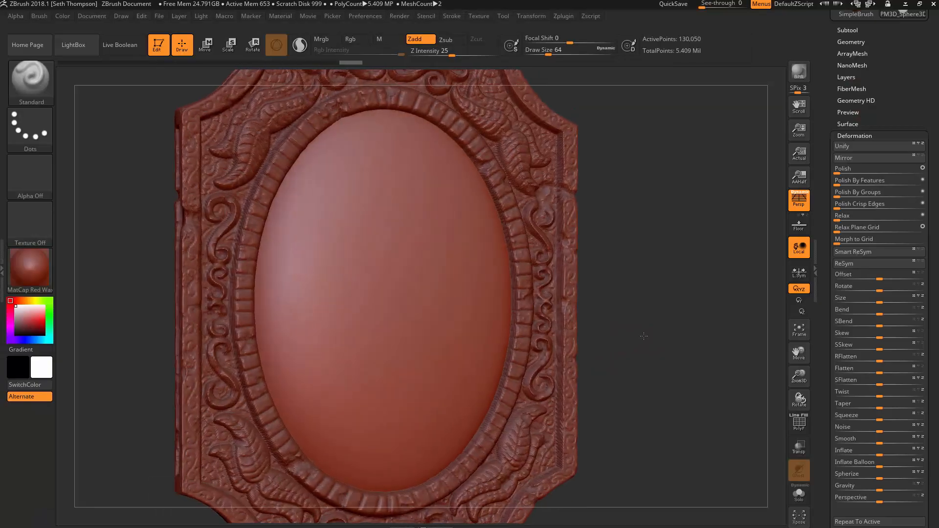
left_click(846, 125)
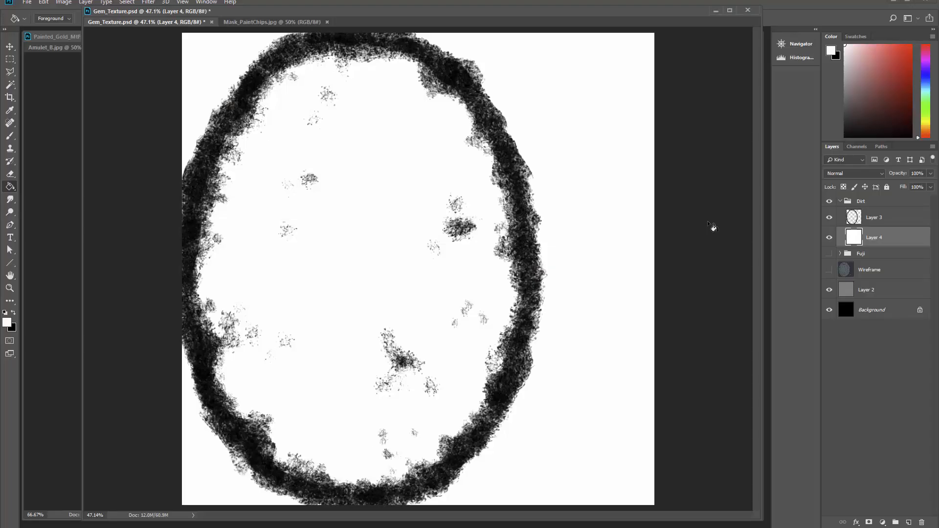
left_click(27, 3)
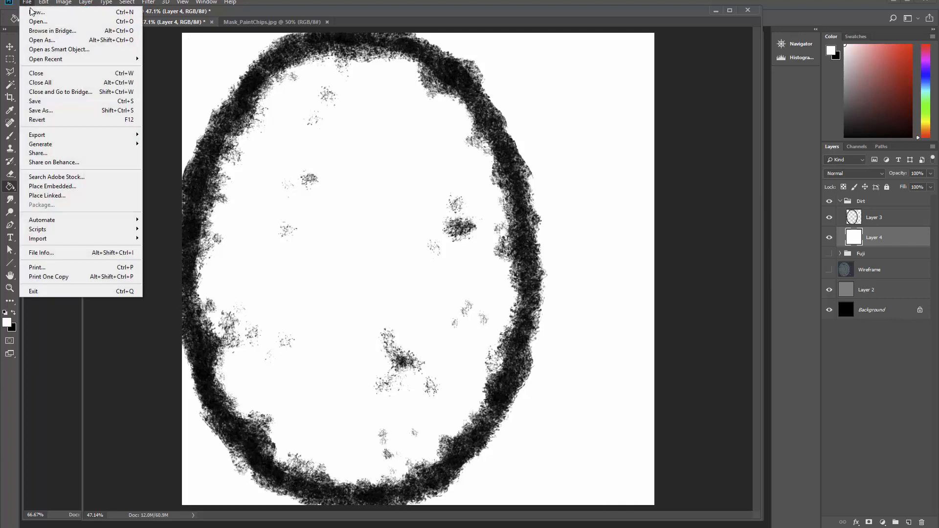
left_click(48, 96)
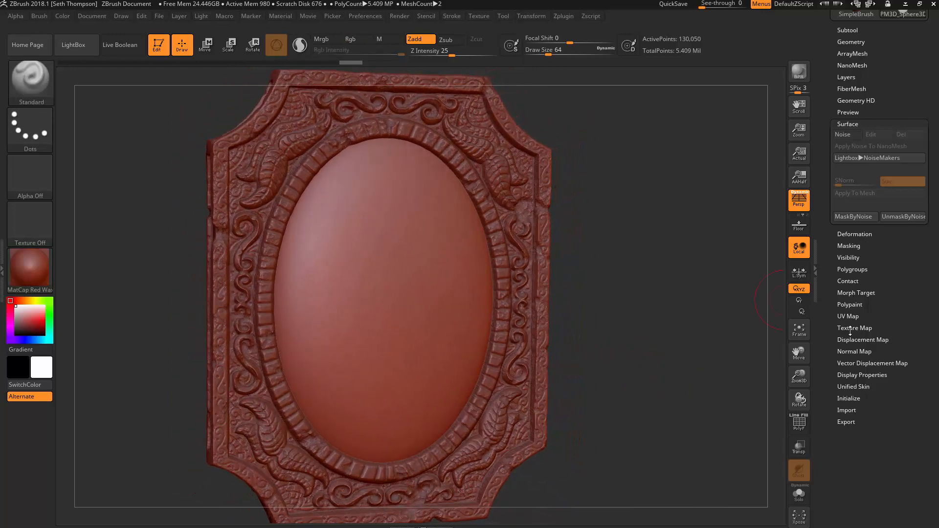
- Switch to ZBrush and turn on the gem's texture map to display the Gem_Fuji_Color texture
left_click(847, 328)
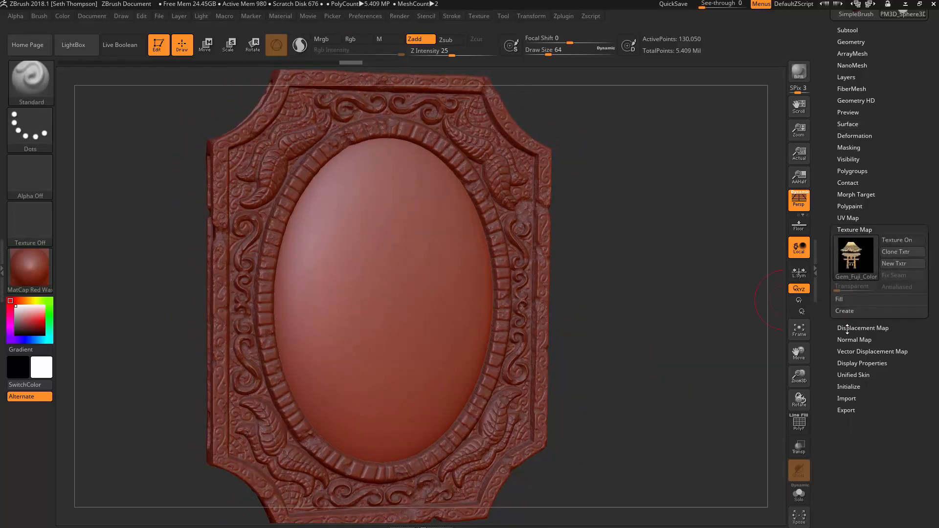
left_click(896, 240)
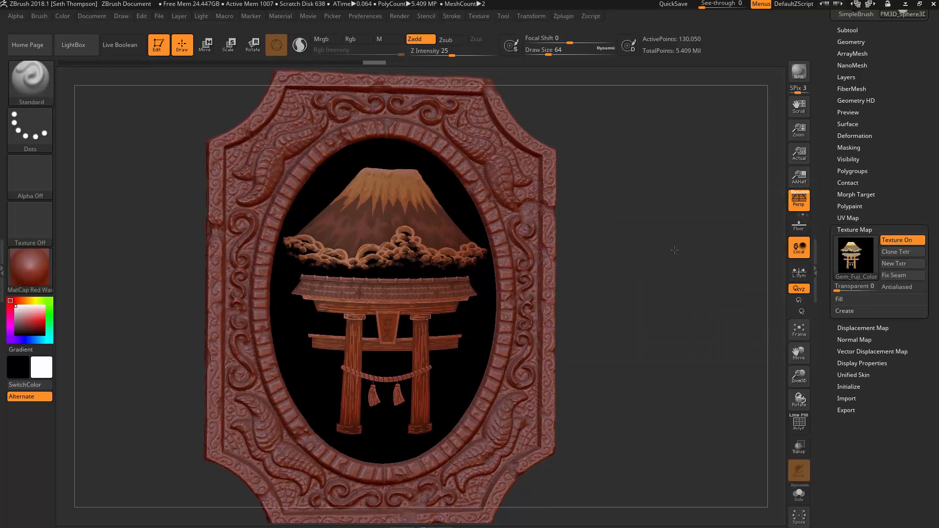
left_click_drag(674, 250, 689, 254)
- Import Gem_Dirt_Mask from the Masks folder as the gem's texture map and check the dirt placement on the model
left_click(843, 264)
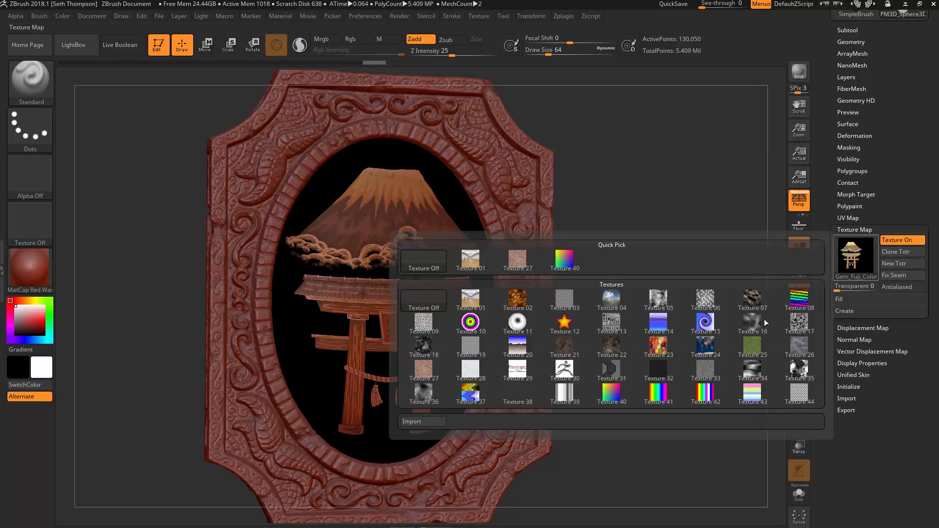
left_click(409, 424)
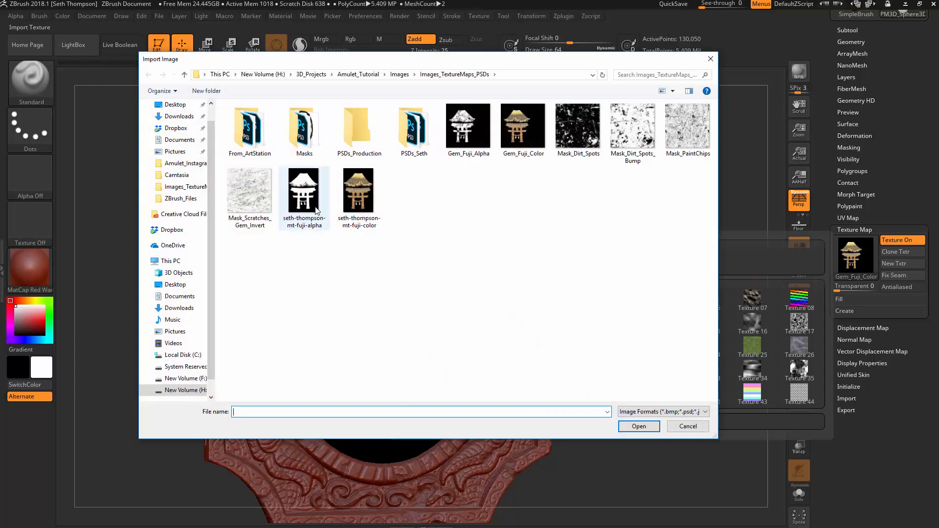
double_click(410, 131)
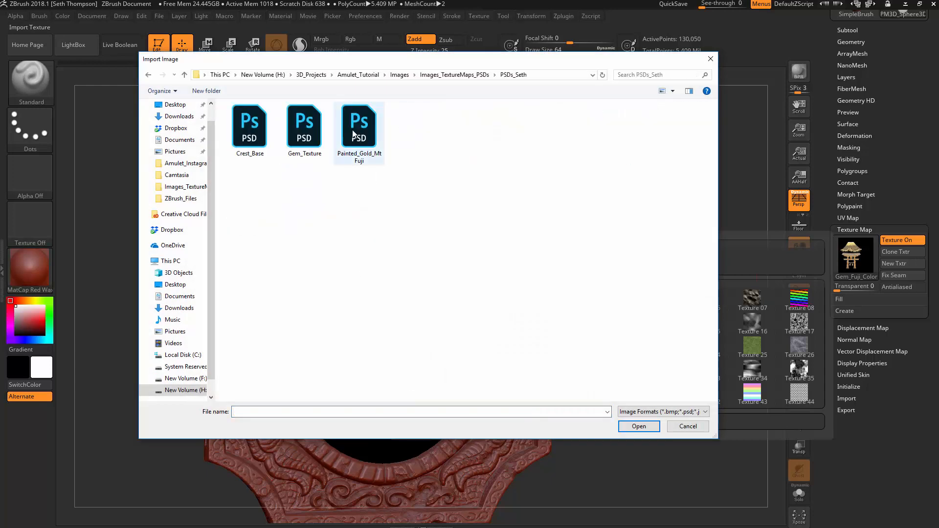
left_click(609, 413)
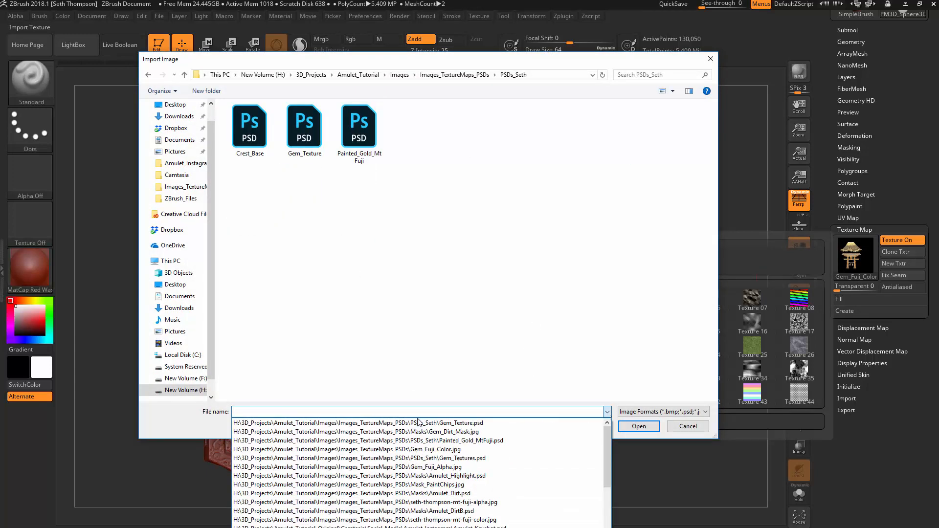
left_click(540, 382)
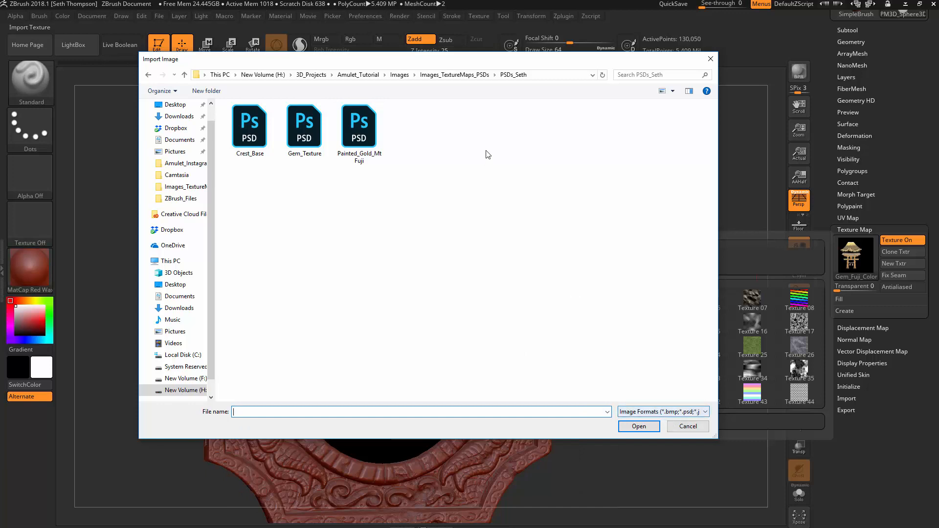
left_click(439, 76)
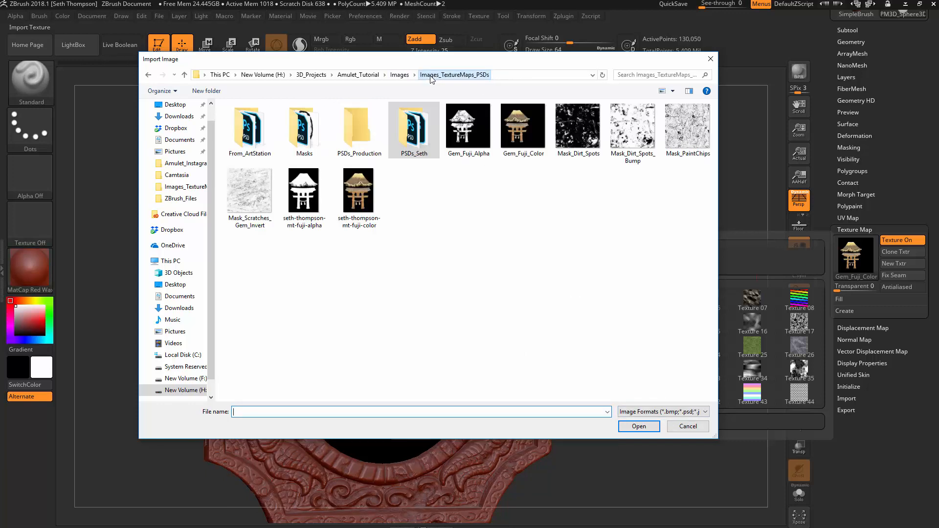
left_click(320, 128)
double_click(319, 129)
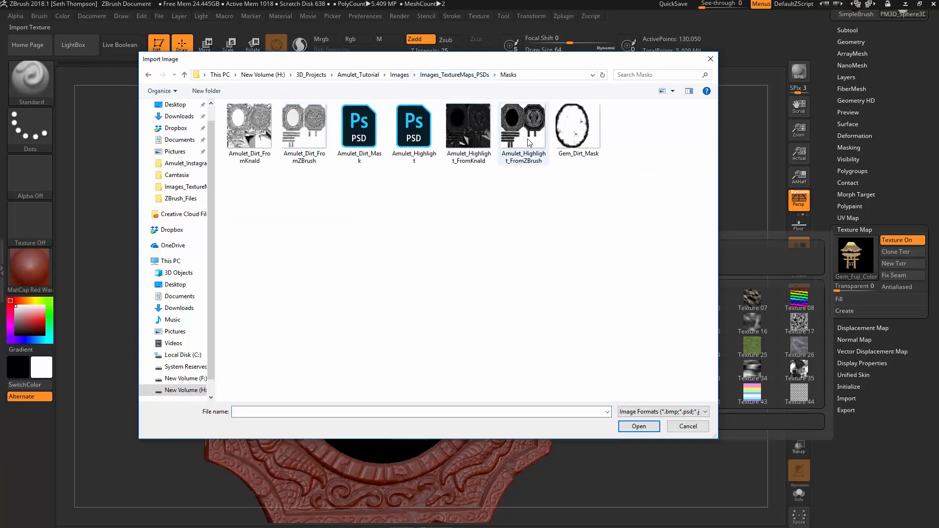
left_click(578, 128)
left_click(638, 425)
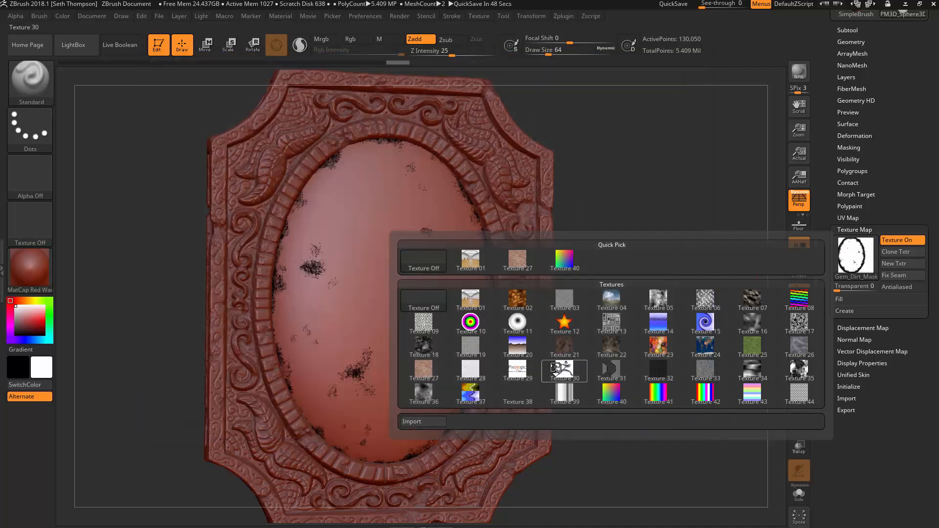
left_click_drag(648, 228, 645, 257)
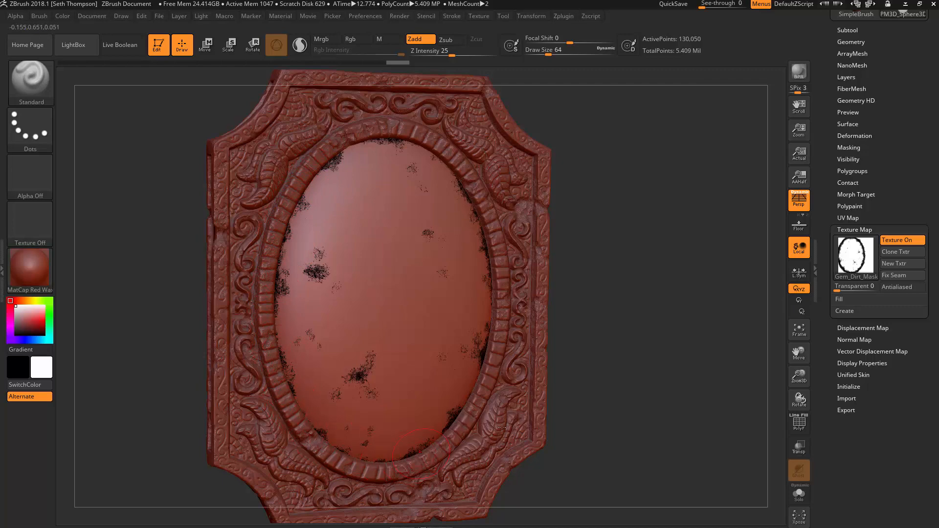
left_click_drag(580, 380, 584, 373)
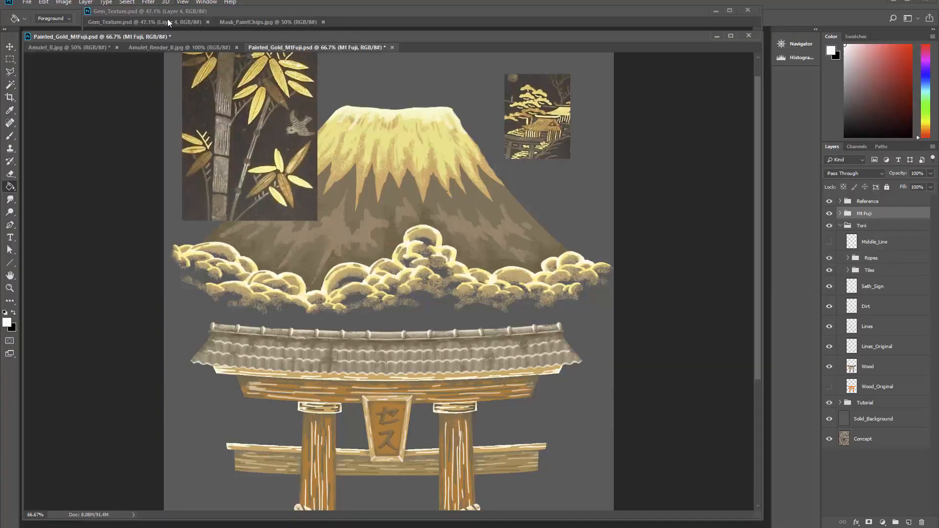
- Compare the dirt around the gem in Photoshop's Amulet_Render_B.jpg reference with the dirt mask on the ZBrush model
left_click(187, 48)
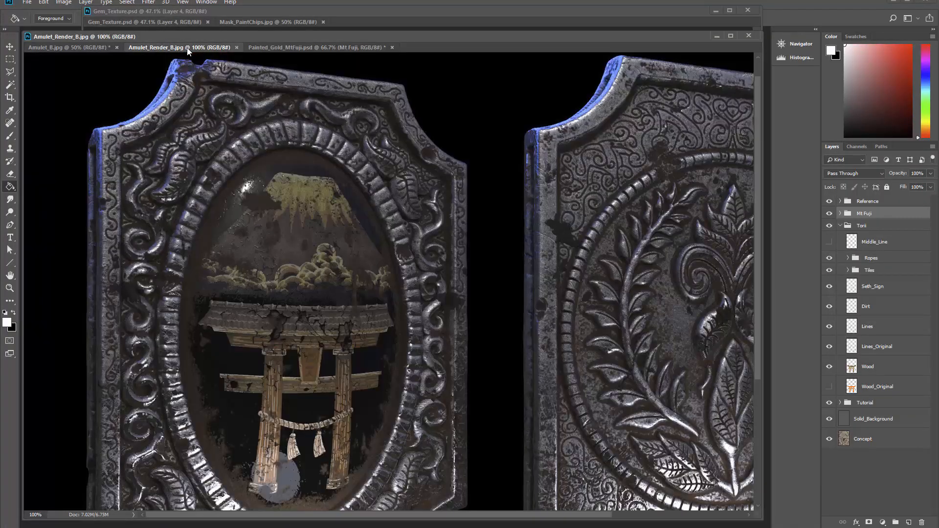
key("z")
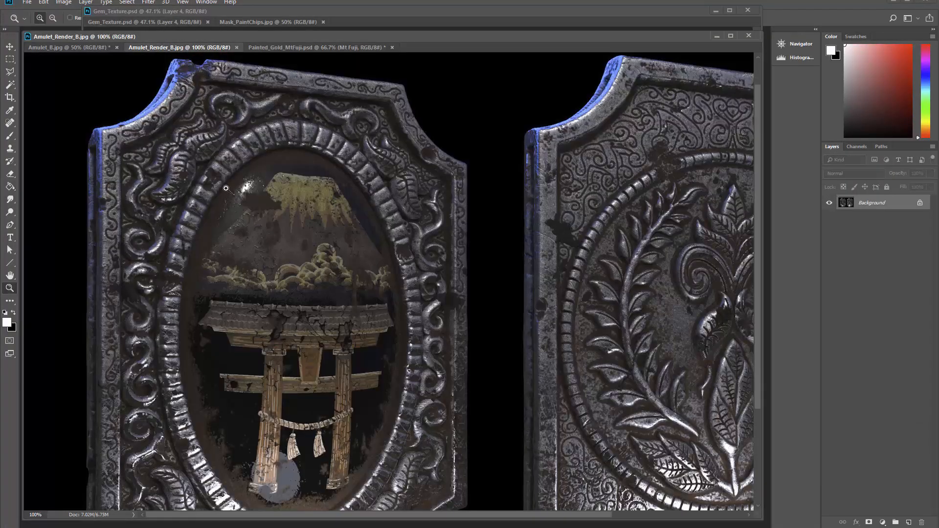
left_click(228, 184)
left_click(243, 222, "alt")
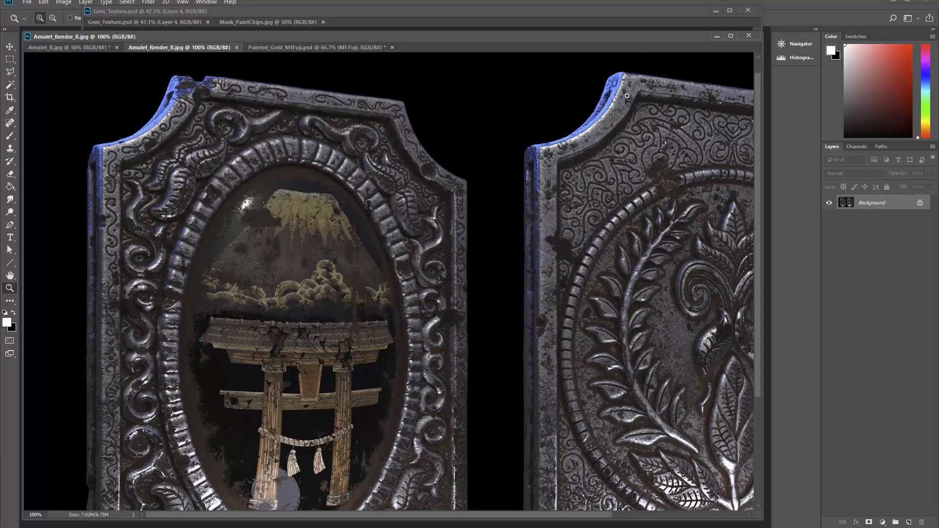
key("alt+Tab")
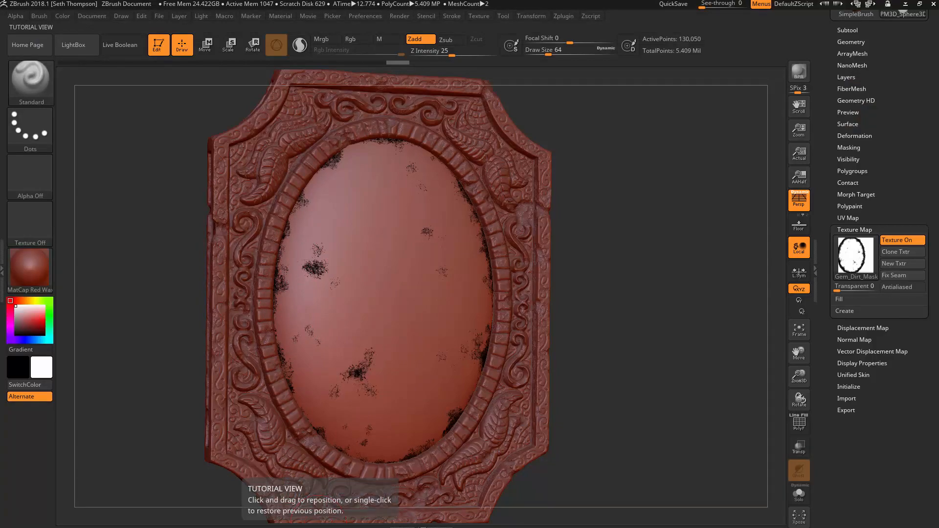
key("alt+Tab")
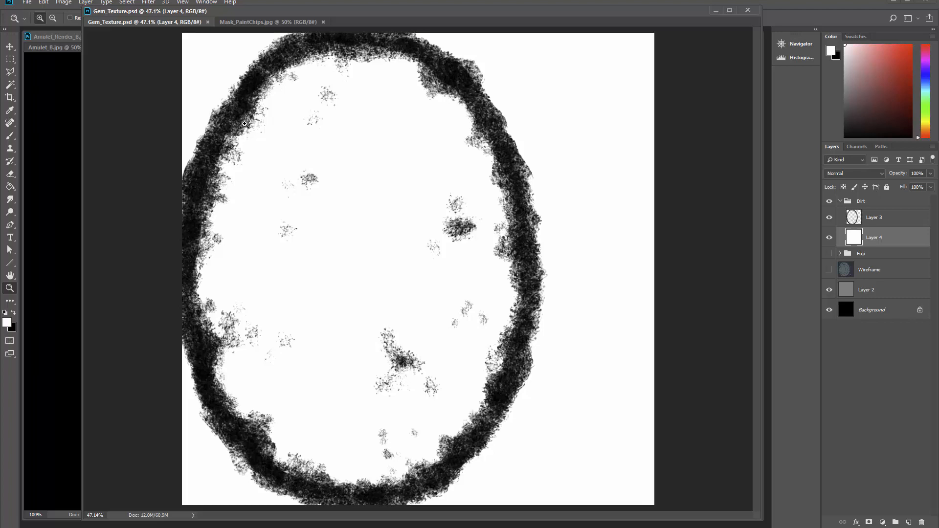
- Rotate the Gem_Texture canvas view slightly and return it to a 0° rotation angle
left_click_drag(244, 124, 351, 167)
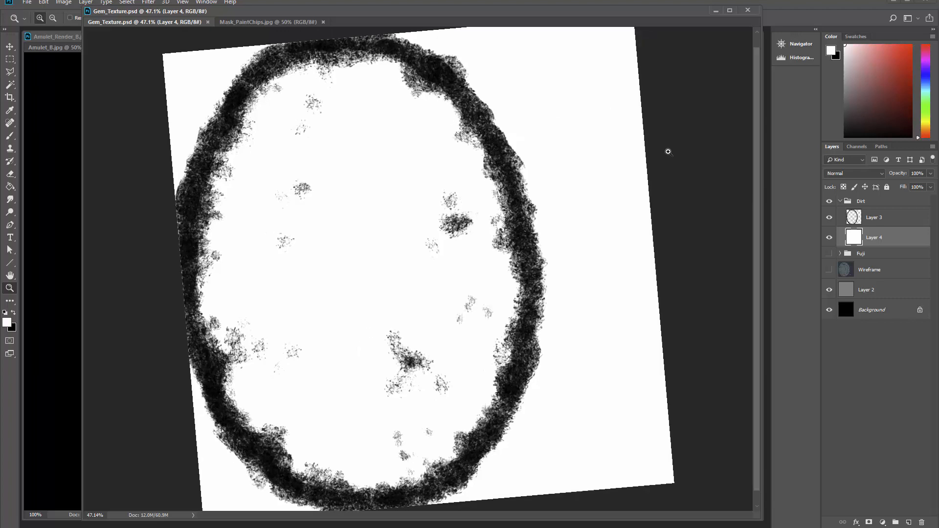
left_click_drag(704, 293, 703, 298)
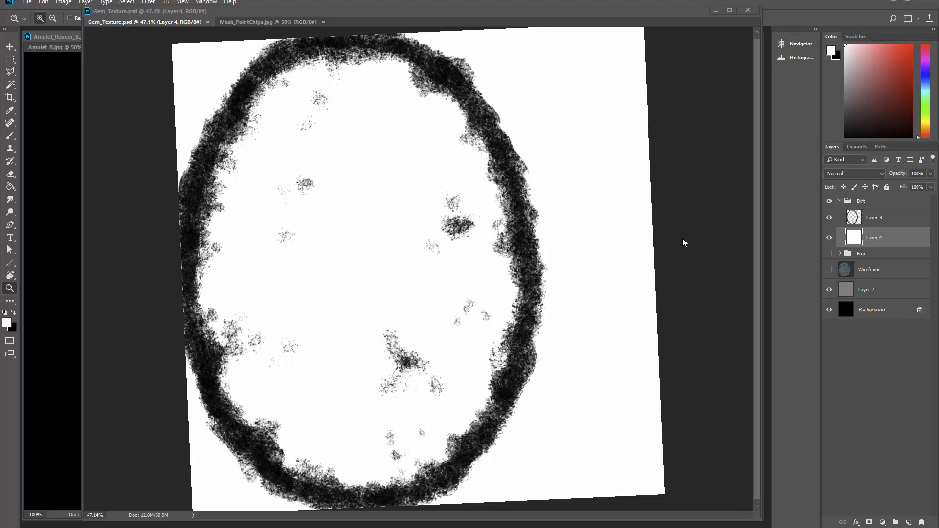
key("r")
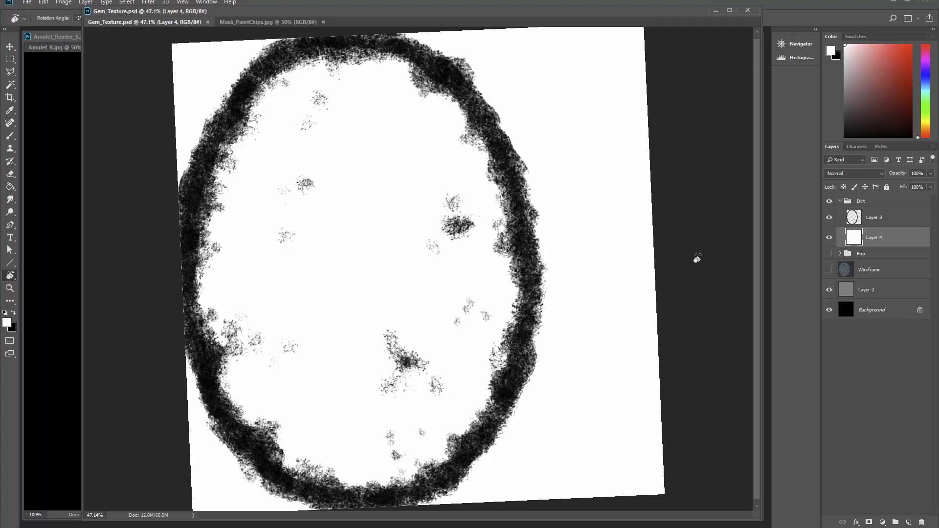
mouse_move(697, 259)
left_mouse_down()
mouse_move(712, 266)
mouse_move(697, 245)
mouse_move(702, 327)
mouse_move(690, 327)
mouse_move(670, 213)
mouse_move(689, 256)
mouse_move(677, 218)
mouse_move(703, 260)
mouse_move(698, 243)
mouse_move(690, 250)
left_mouse_up()
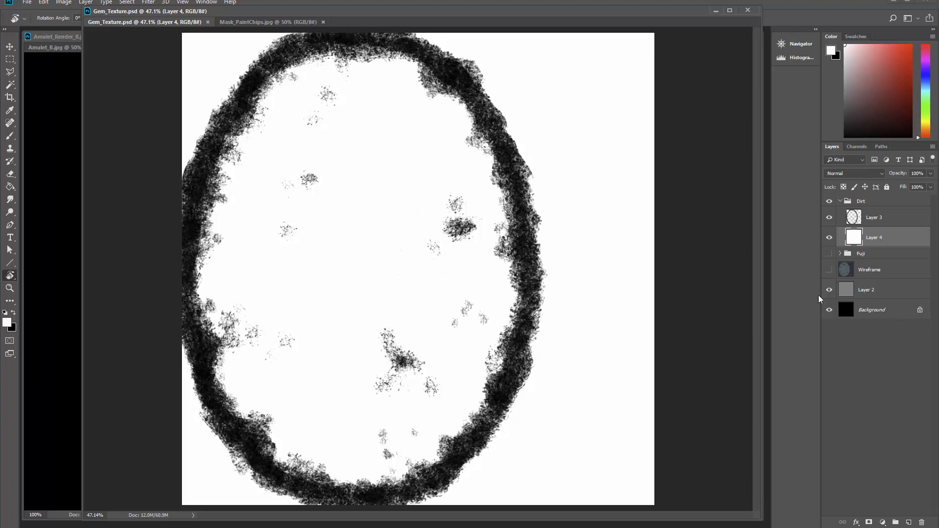
- Thicken the dirt ring on Layer 3 with the black brush at size 125 and save the result over the Gem_Dirt_Mask JPEG
left_click(878, 219)
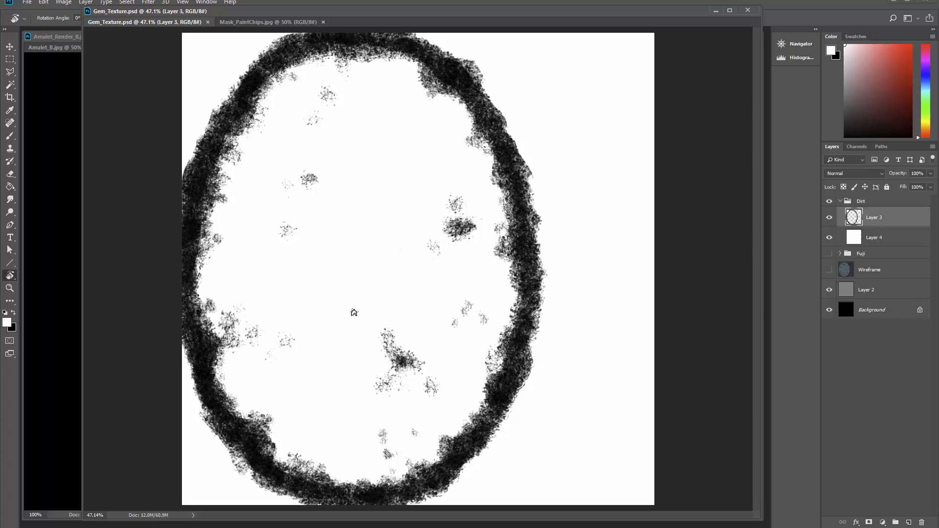
key("b")
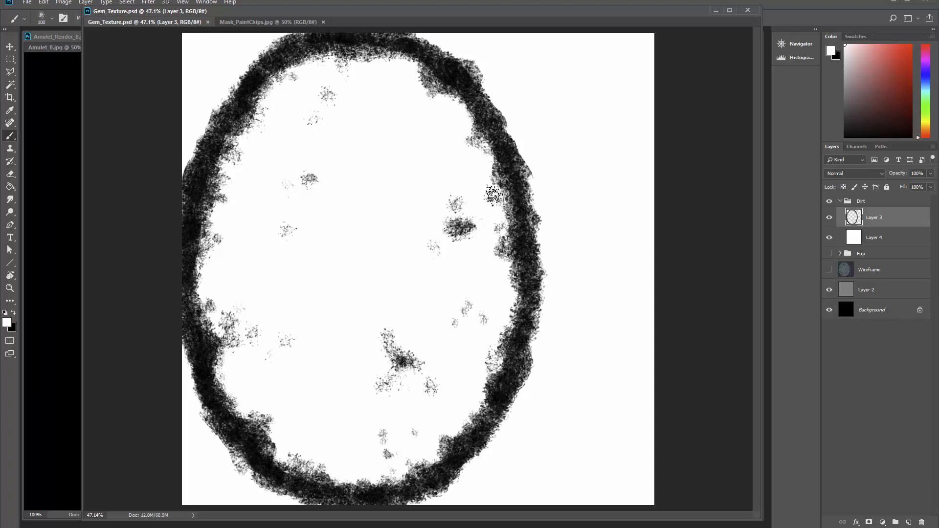
key("]")
key("x")
mouse_move(494, 155)
left_mouse_down()
mouse_move(403, 59)
mouse_move(198, 253)
mouse_move(230, 416)
mouse_move(435, 477)
mouse_move(519, 308)
mouse_move(402, 65)
mouse_move(222, 190)
mouse_move(210, 313)
mouse_move(279, 455)
mouse_move(331, 478)
mouse_move(440, 455)
mouse_move(518, 274)
mouse_move(225, 342)
mouse_move(385, 56)
mouse_move(315, 53)
mouse_move(497, 150)
mouse_move(512, 229)
mouse_move(501, 324)
mouse_move(439, 445)
left_mouse_up()
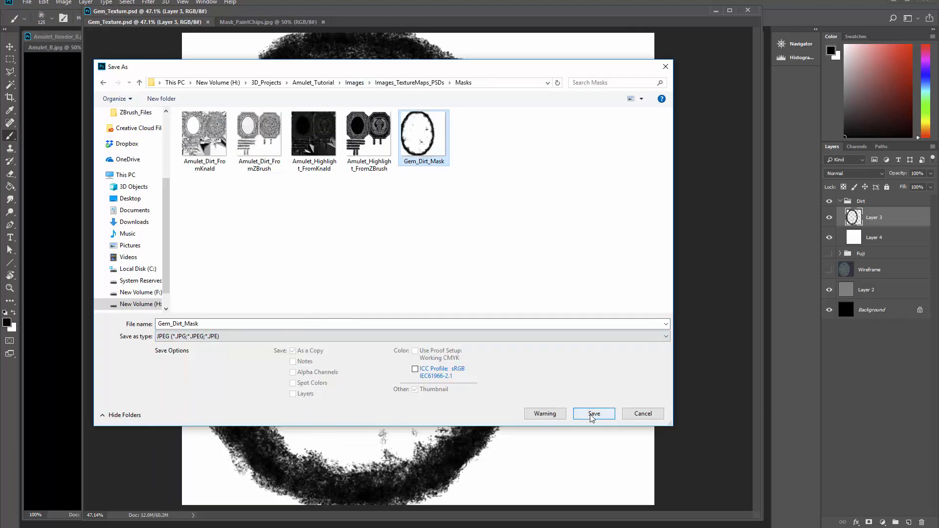
left_click(593, 413)
key("Return")
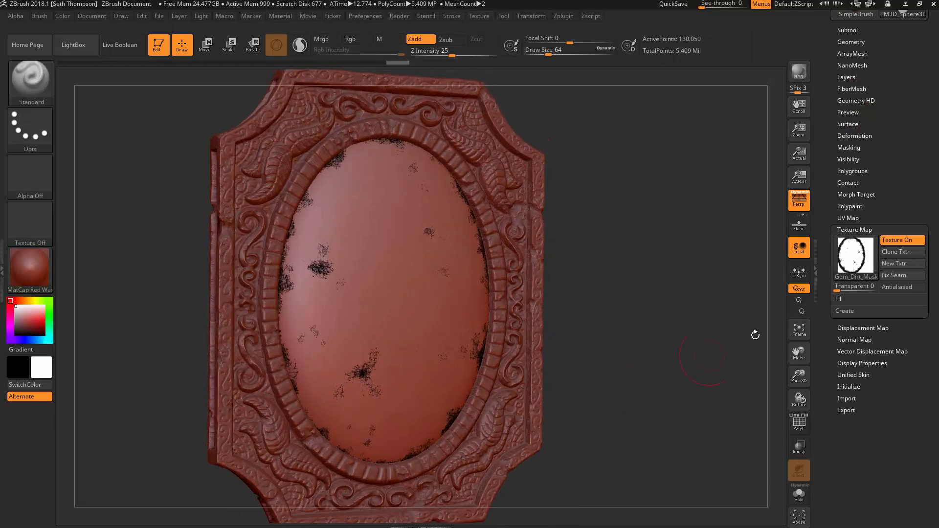
- Import the updated Gem_Dirt_Mask as the gem's texture map in ZBrush and inspect the dirt around the gem's edge from several angles
left_click(855, 255)
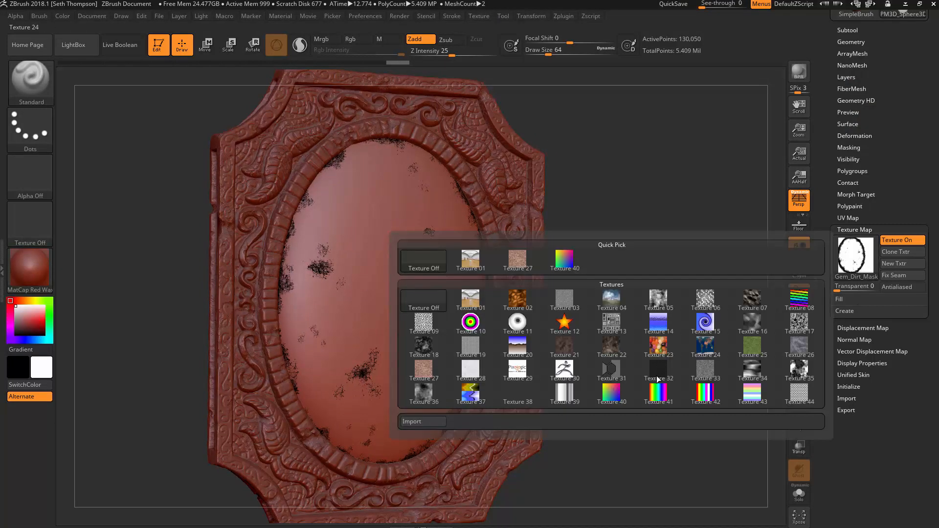
left_click(422, 422)
left_click(574, 132)
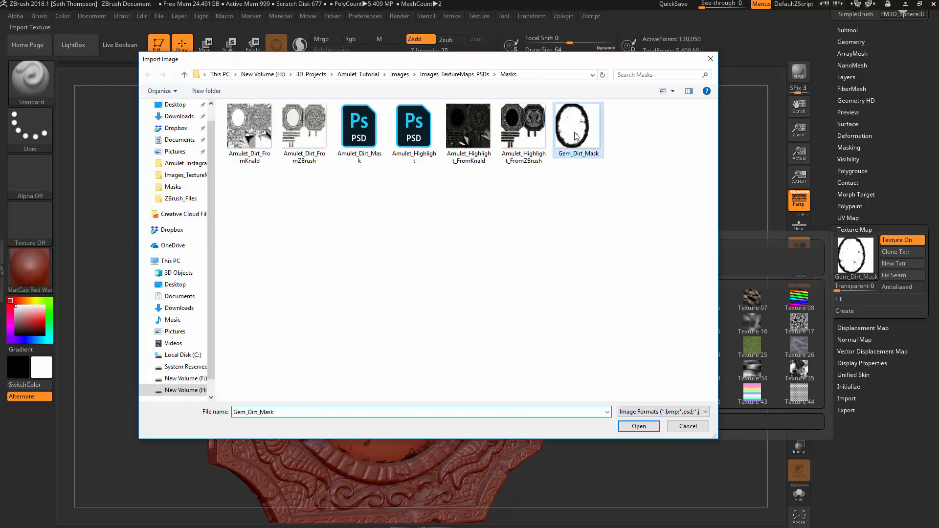
left_click(638, 426)
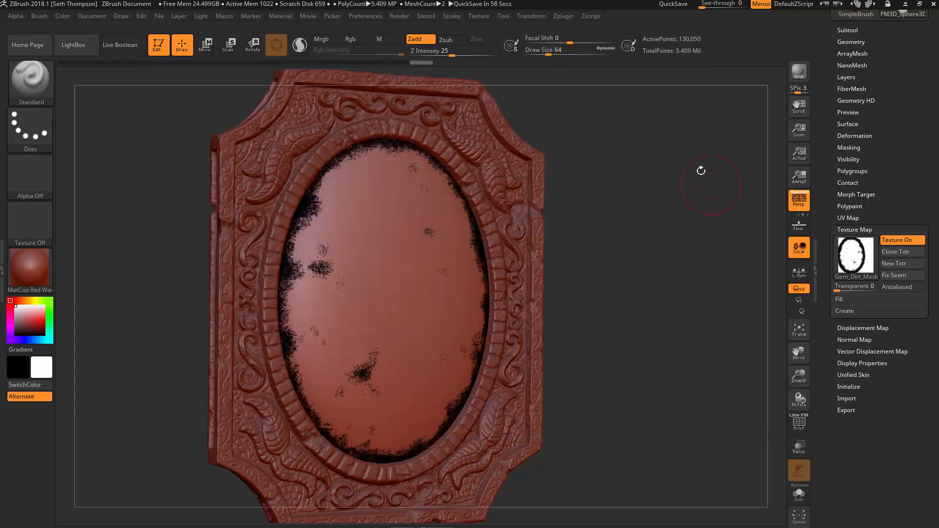
mouse_move(644, 203)
left_mouse_down()
mouse_move(624, 205)
mouse_move(648, 206)
mouse_move(636, 205)
left_mouse_up()
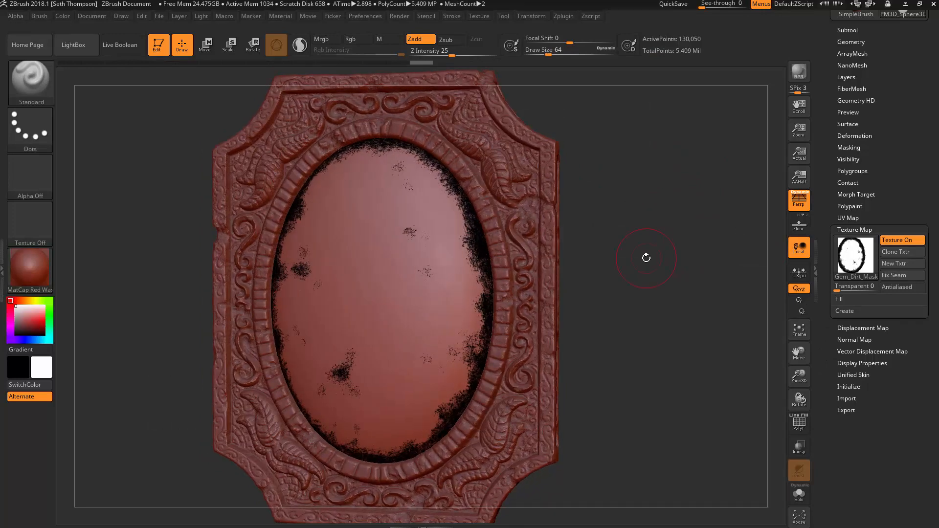
left_click_drag(646, 257, 707, 252)
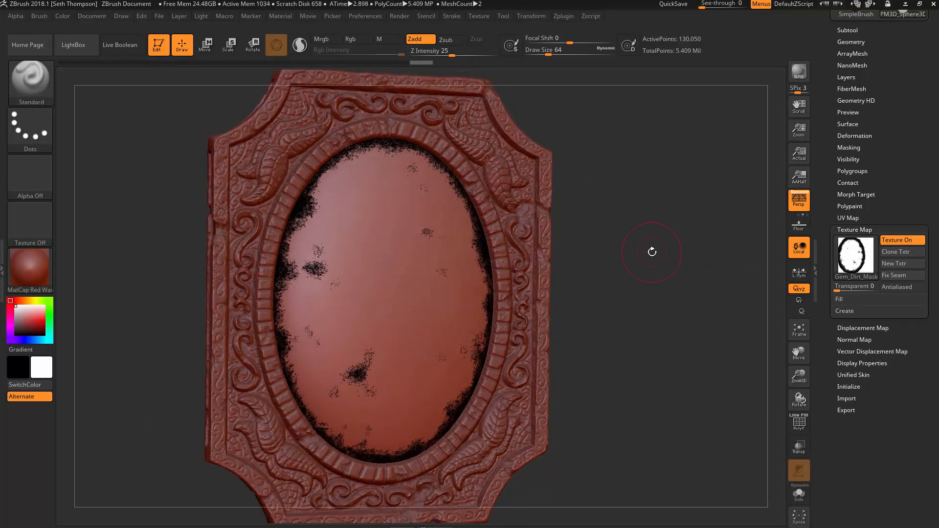
left_click_drag(635, 253, 496, 232)
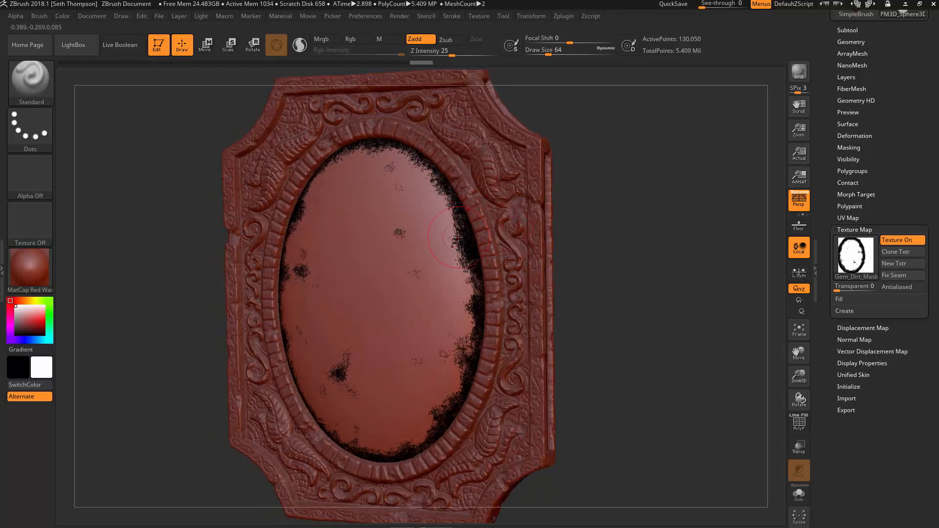
- Turn off the gem's texture map and make the amulet frame see-through with Transp and Ghost
left_click(906, 241)
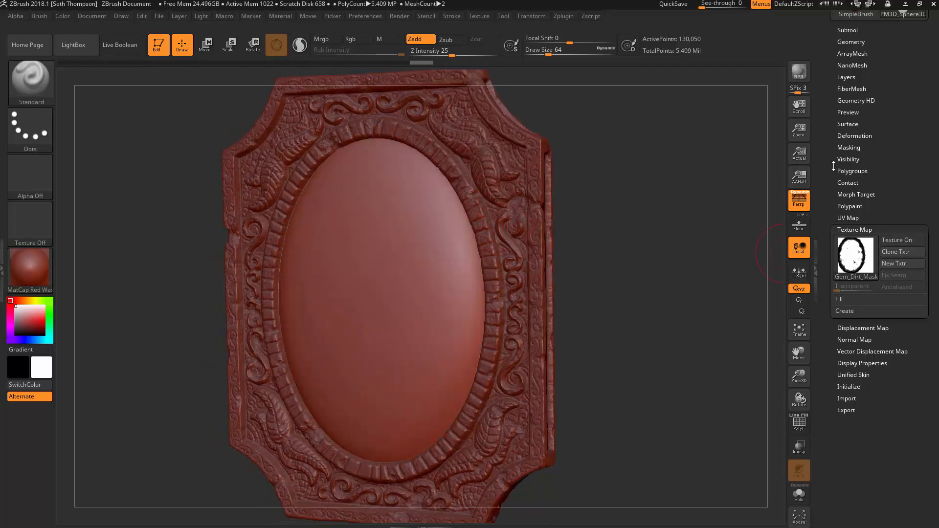
left_click_drag(832, 139, 837, 219)
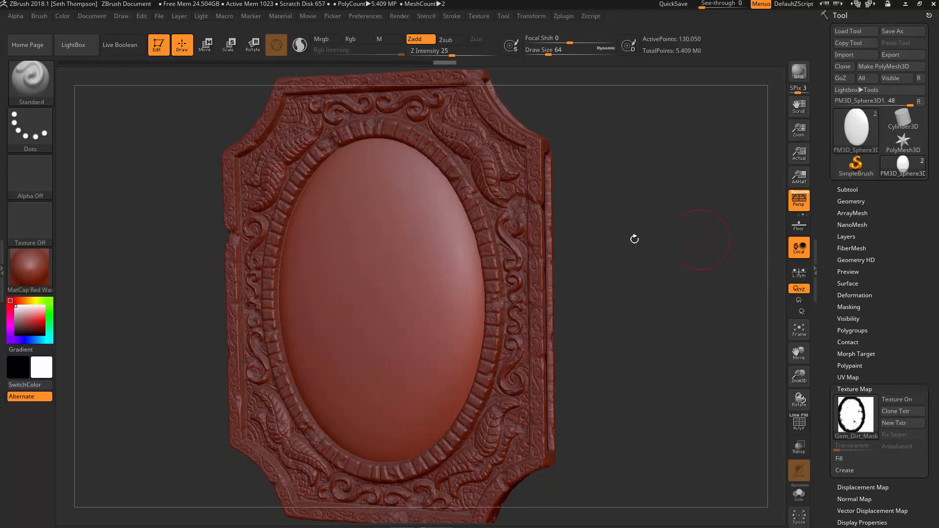
mouse_move(633, 237)
left_mouse_down()
mouse_move(631, 249)
mouse_move(640, 248)
left_mouse_up()
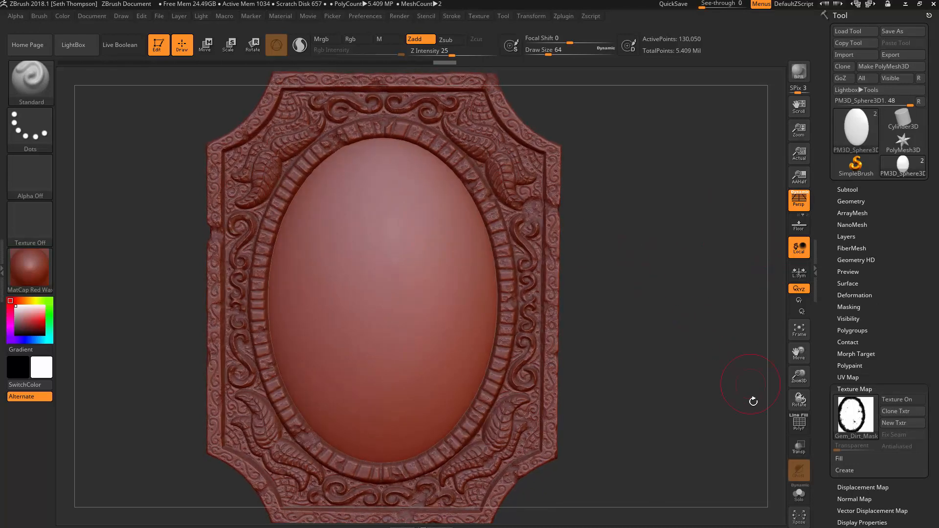
left_click(798, 447)
left_click(799, 470)
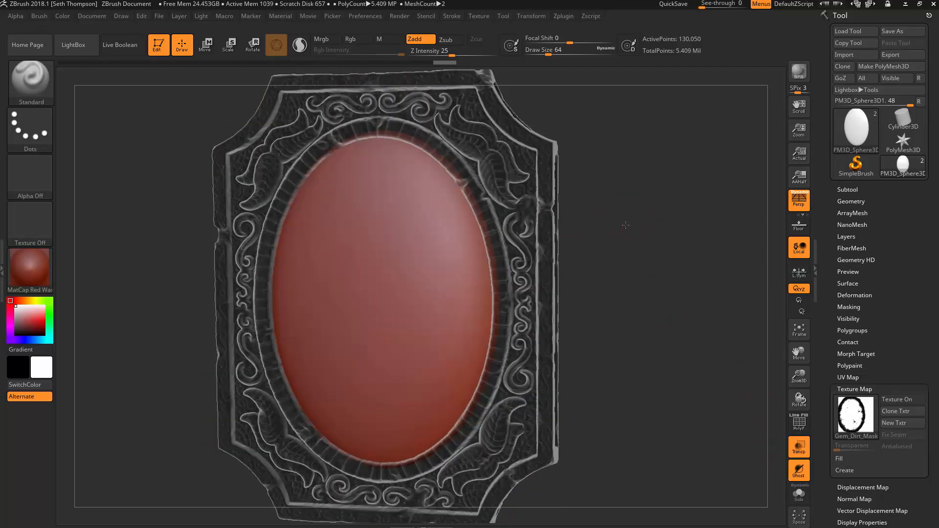
- Mask the portion of the gem set inside the frame from the side view with perspective turned off
left_click_drag(674, 231, 635, 242)
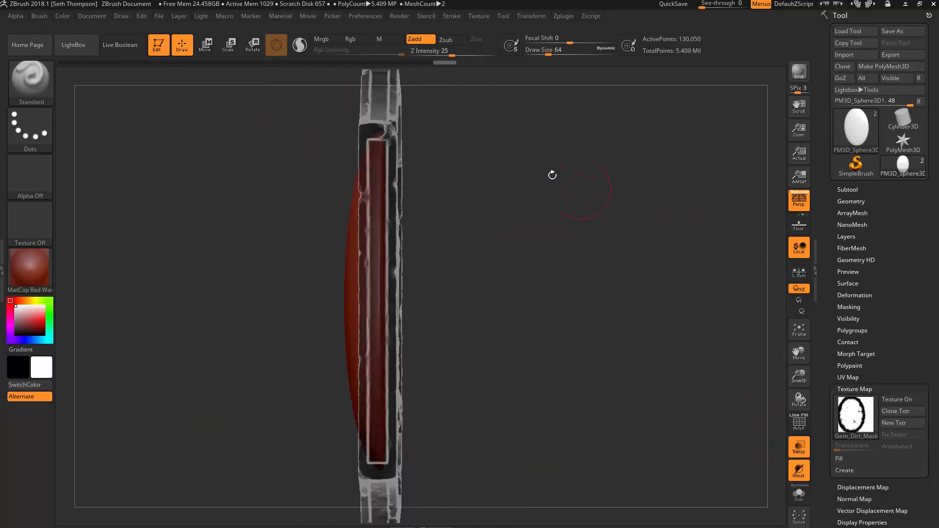
mouse_move(489, 103)
left_mouse_down()
mouse_move(453, 191)
mouse_move(394, 480)
mouse_move(366, 503)
left_mouse_up()
mouse_move(549, 331)
left_mouse_down()
mouse_move(586, 333)
mouse_move(471, 231)
left_mouse_up()
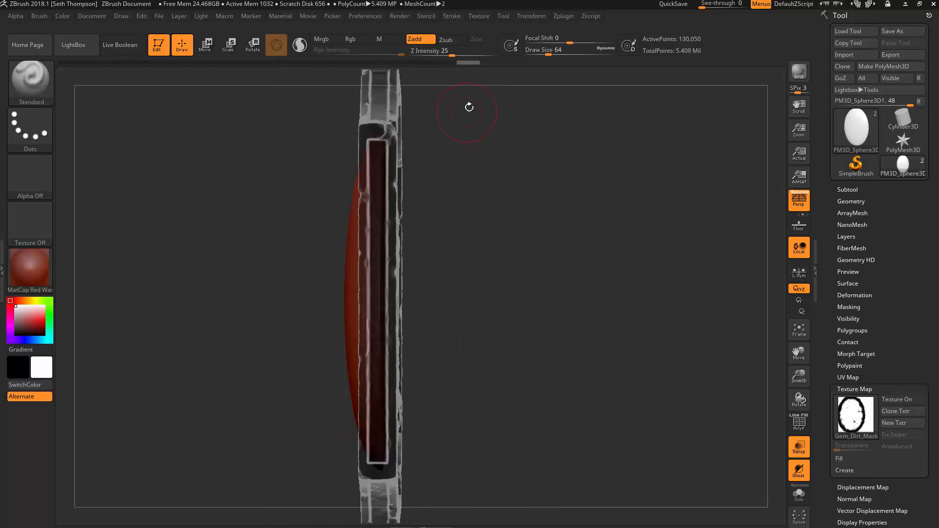
mouse_move(472, 103)
left_mouse_down()
mouse_move(384, 481)
mouse_move(370, 494)
left_mouse_up()
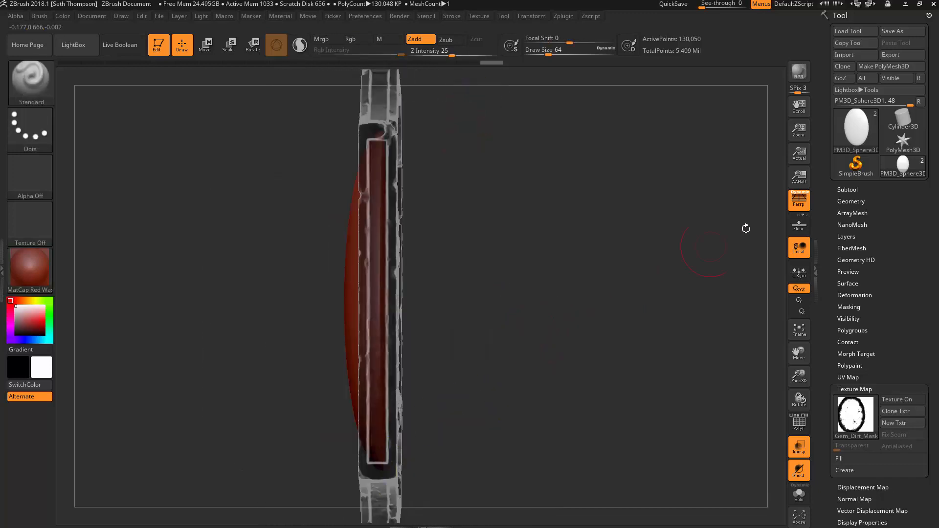
key("p")
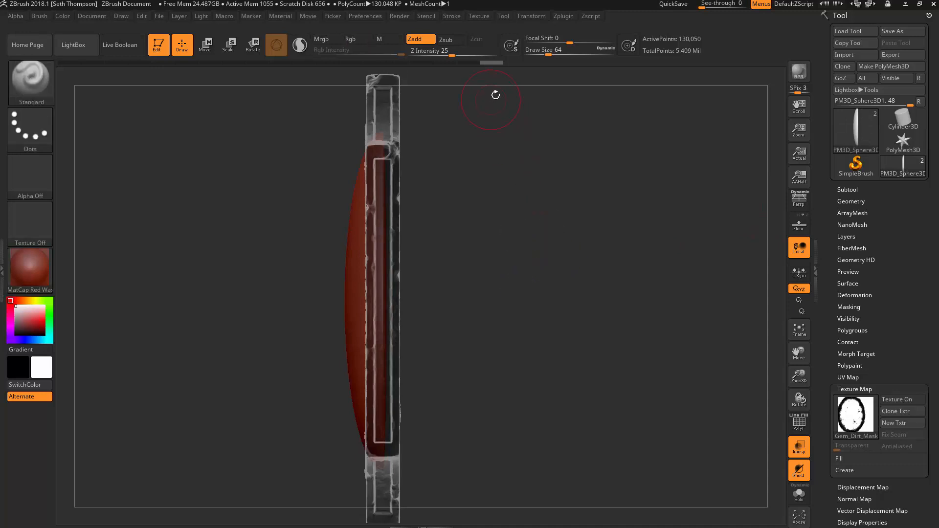
mouse_move(501, 97)
left_mouse_down()
mouse_move(426, 345)
mouse_move(365, 494)
left_mouse_up()
left_click_drag(589, 304, 632, 301)
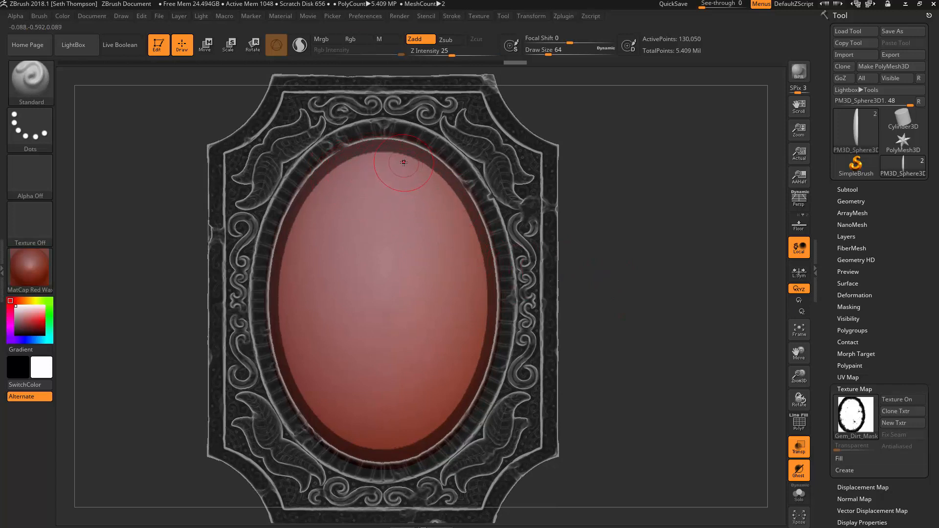
- Examine the masked band around the gem's edge and create an alpha from the mask
left_click_drag(410, 160, 464, 185)
left_click(850, 306)
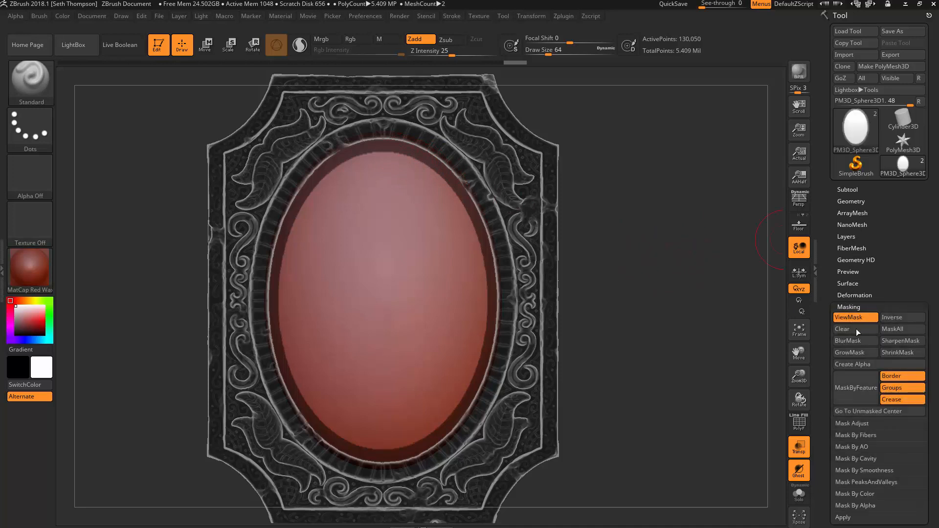
left_click(867, 365)
mouse_move(35, 184)
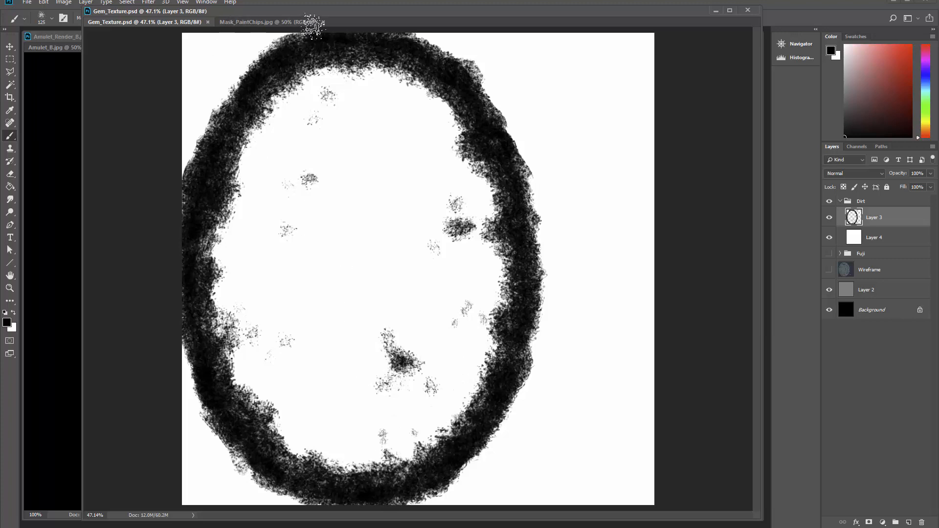
- Switch to Photoshop, move the Gem_Texture.psd window down and bring the Amulet_Render_B.jpg reference to the front
left_click_drag(336, 5, 336, 37)
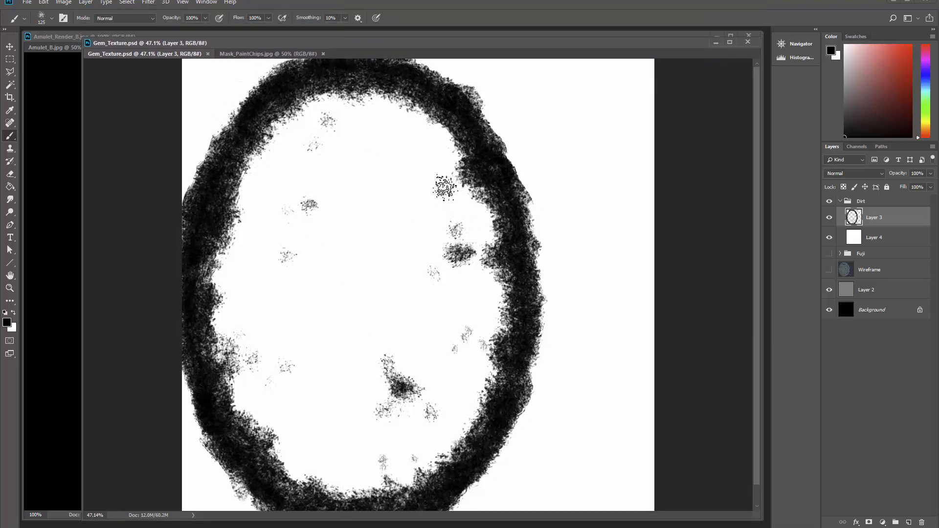
left_click(206, 2)
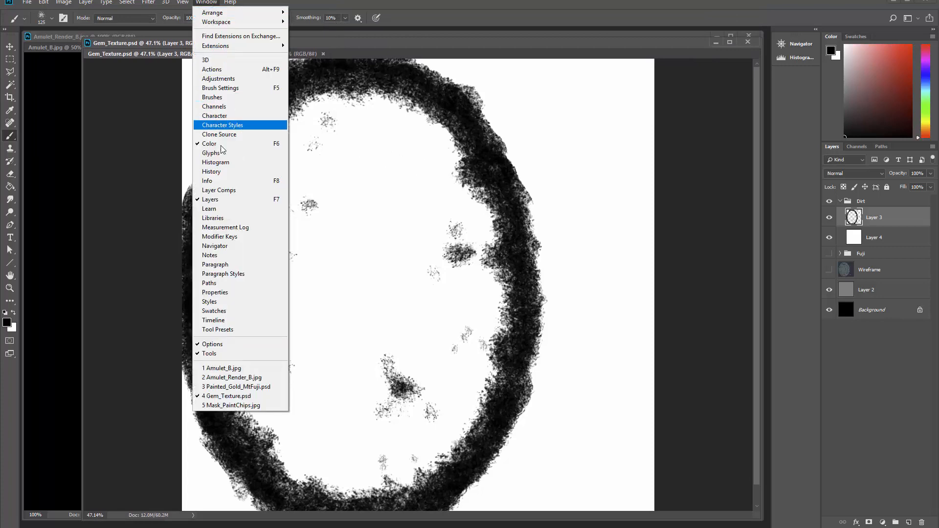
left_click(260, 376)
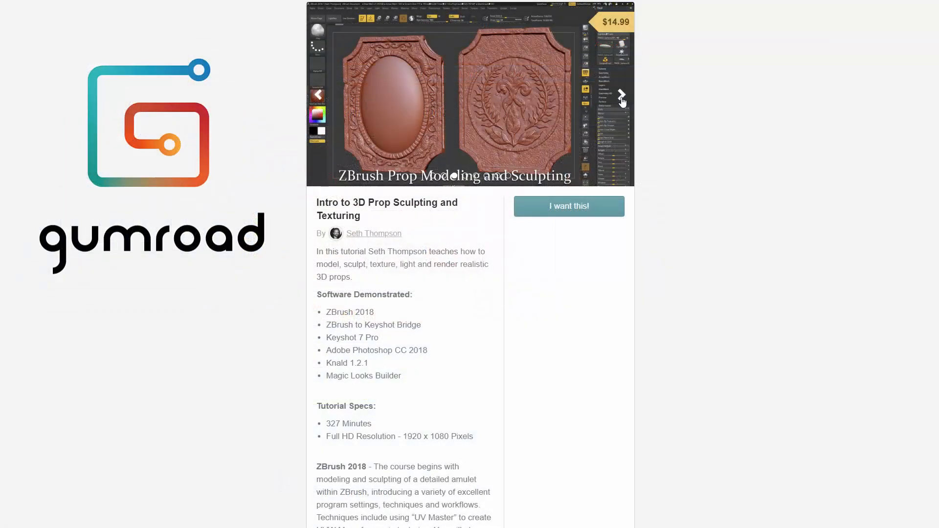
- Advance through the preview images on the Gumroad page for Intro to 3D Prop Sculpting and Texturing
left_click(620, 97)
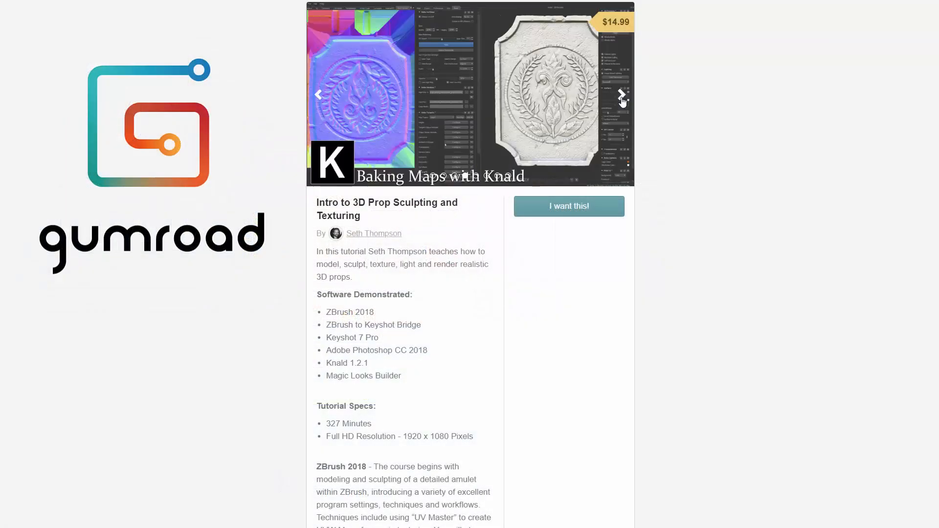
left_click(621, 96)
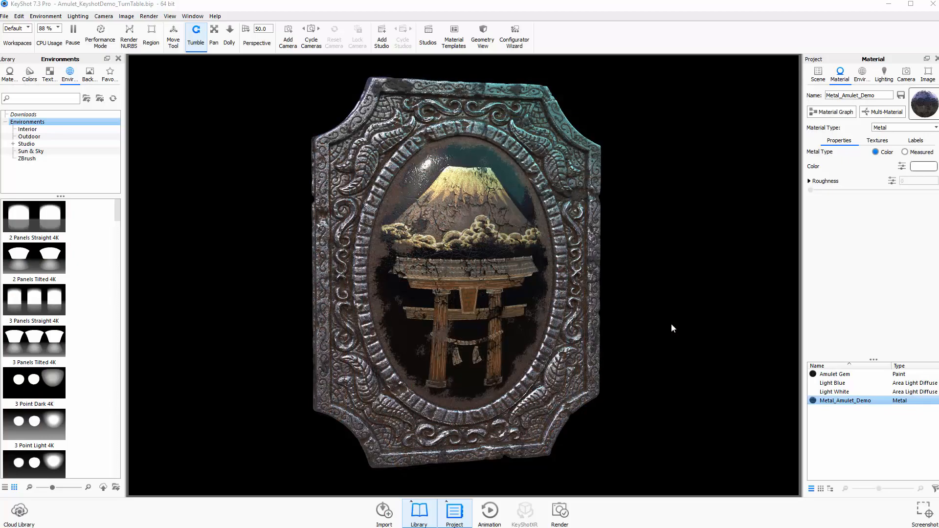
- Switch to KeyShot and rotate the amulet to examine its back side
left_click_drag(671, 323, 728, 291)
left_click_drag(624, 282, 660, 253)
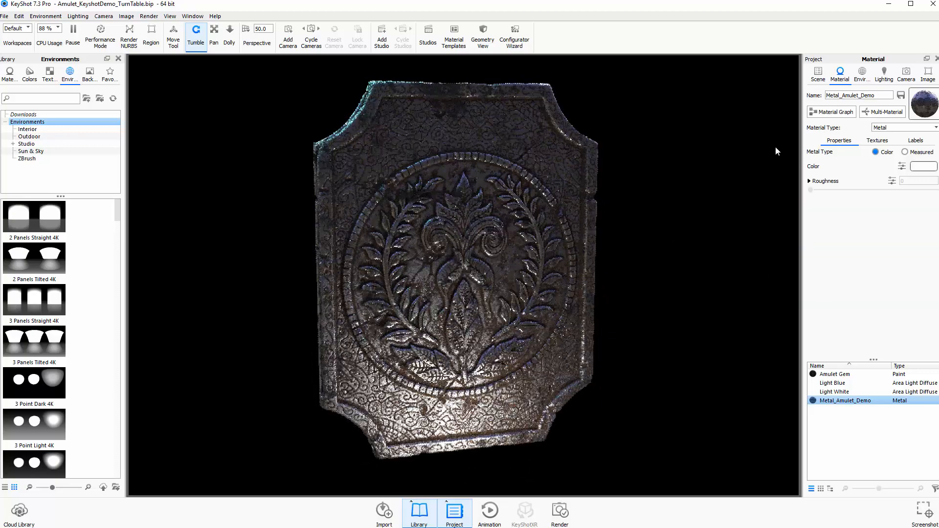
- Open the Metal_Amulet_Demo material graph, spread apart the rusted, Mask_Dirt_Spots #1 and Amulet_Dirt_FromZBrush texture nodes, and close the graph
left_click(843, 115)
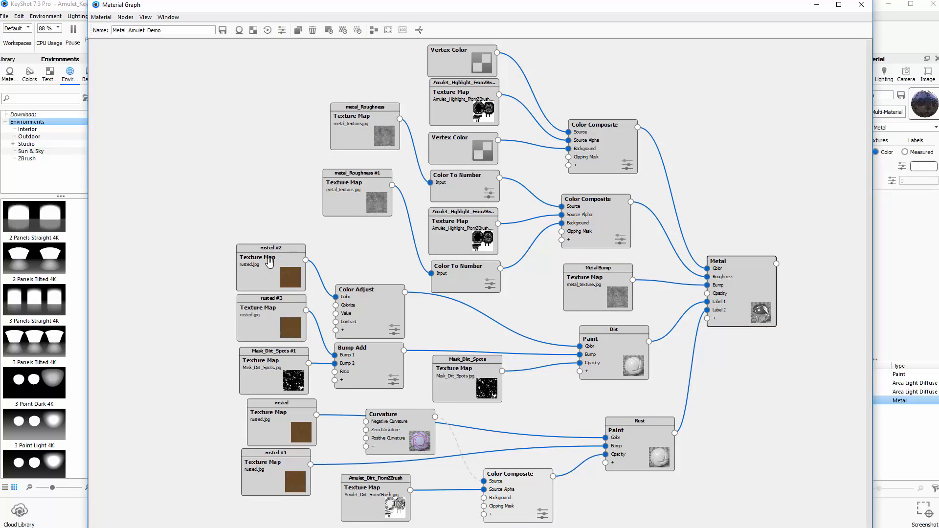
left_click_drag(267, 259, 242, 239)
left_click_drag(267, 308, 234, 296)
left_click_drag(271, 364, 217, 359)
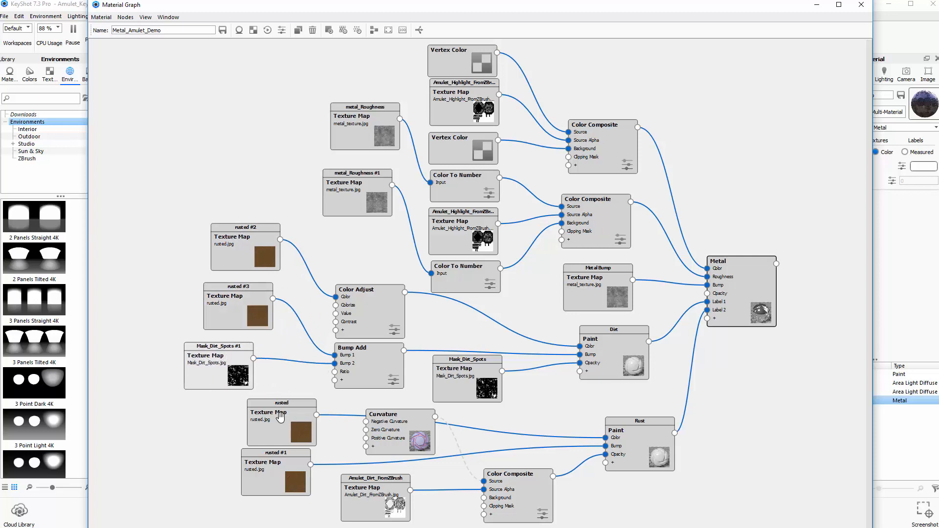
left_click_drag(281, 418, 258, 420)
left_click_drag(280, 479, 254, 487)
left_click_drag(384, 497, 423, 497)
left_click(860, 4)
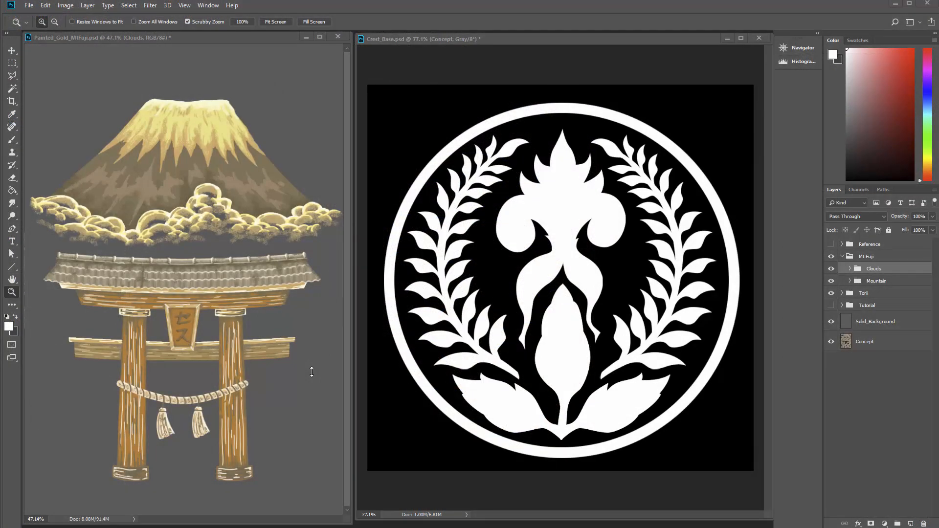
- Switch to Painted_Gold_MtFuji.psd in Photoshop and toggle the visibility of the Clouds and Mountain groups off and on
left_click(286, 366)
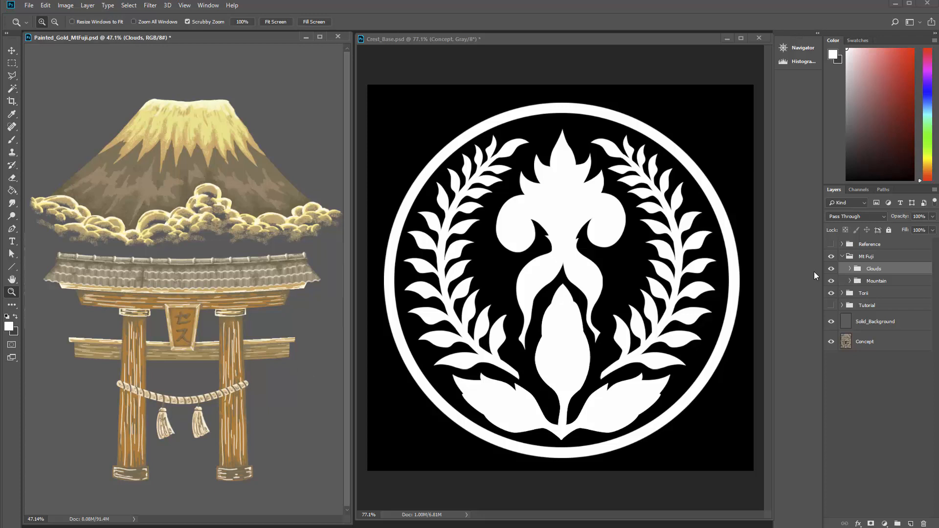
left_click(830, 268)
left_click(830, 269)
left_click(831, 280)
left_click(831, 280)
- In Crest_Base.psd, hide layer A and show layers B through G
left_click(570, 45)
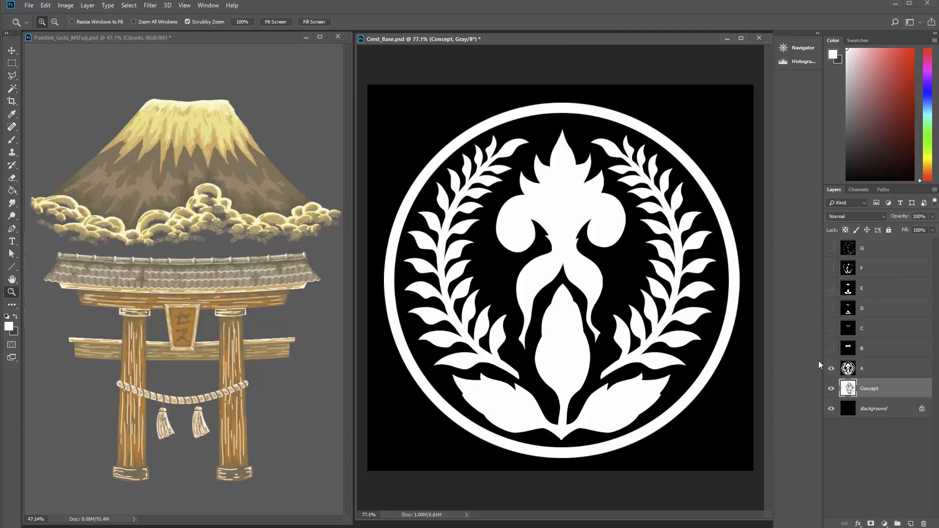
left_click(831, 368)
left_click(831, 348)
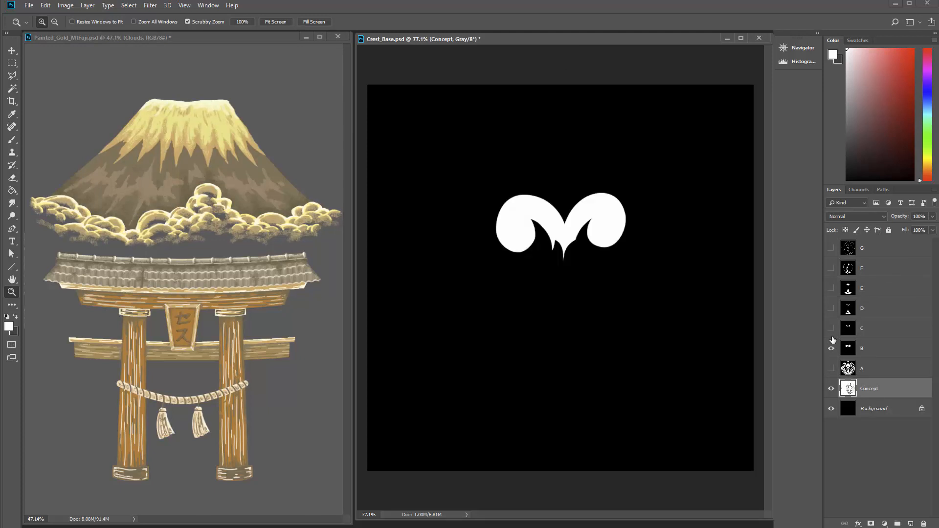
left_click(831, 328)
left_click(830, 308)
left_click(831, 288)
left_click(831, 268)
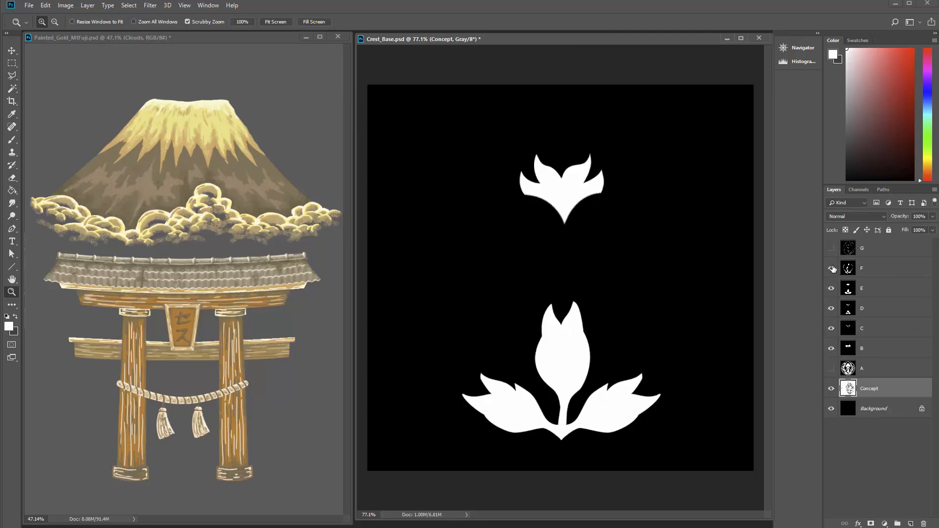
left_click(831, 248)
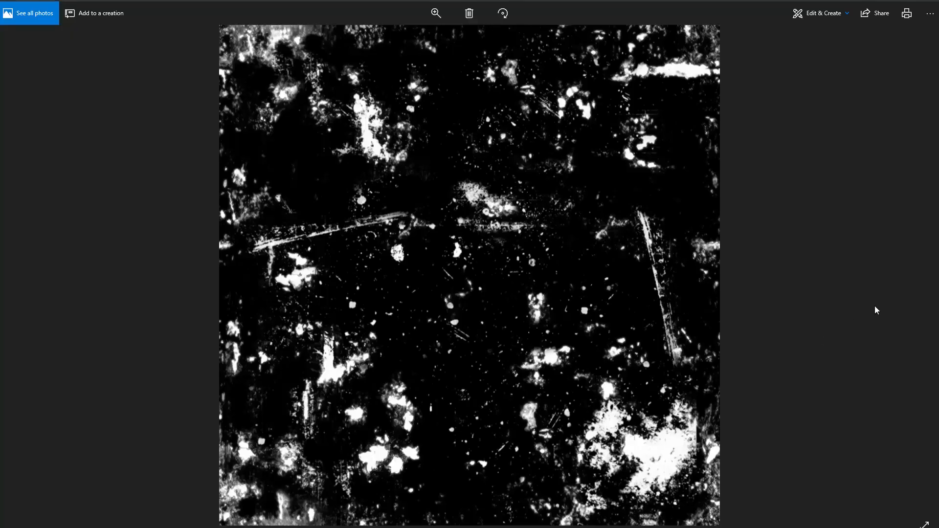
- Switch to the photo viewer and page through the black-and-white mask textures
left_click(910, 287)
left_click(916, 279)
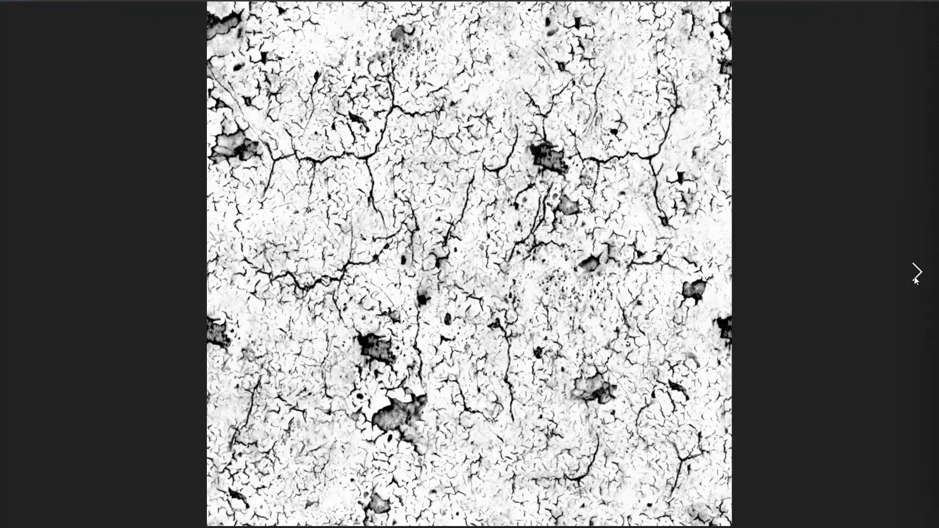
left_click(915, 280)
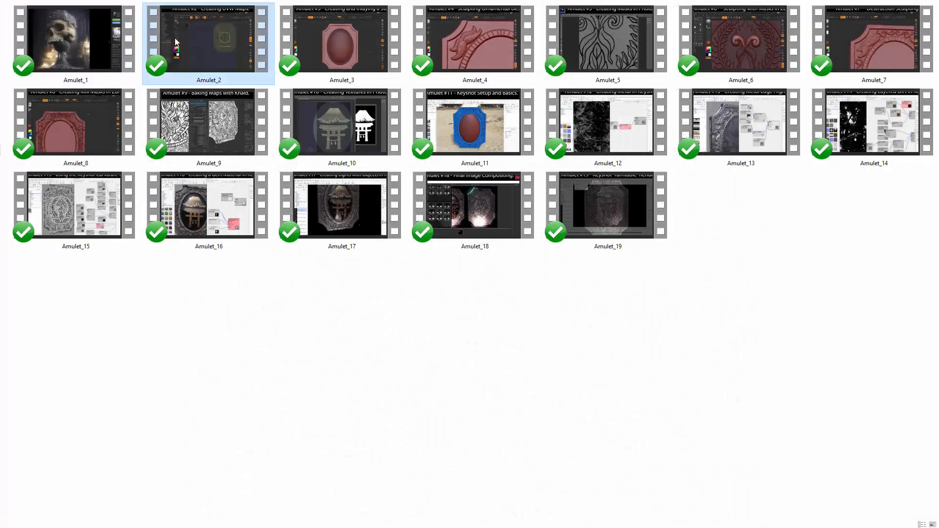